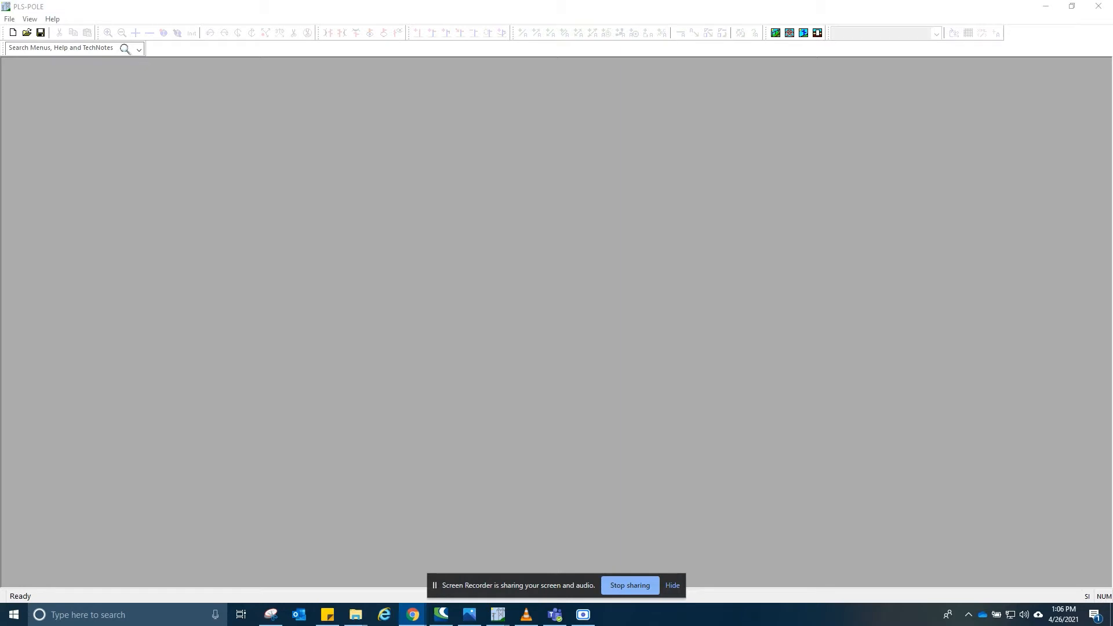
- Examine the reference photo of the V cross arm pole
left_click_drag(1112, 59, 519, 62)
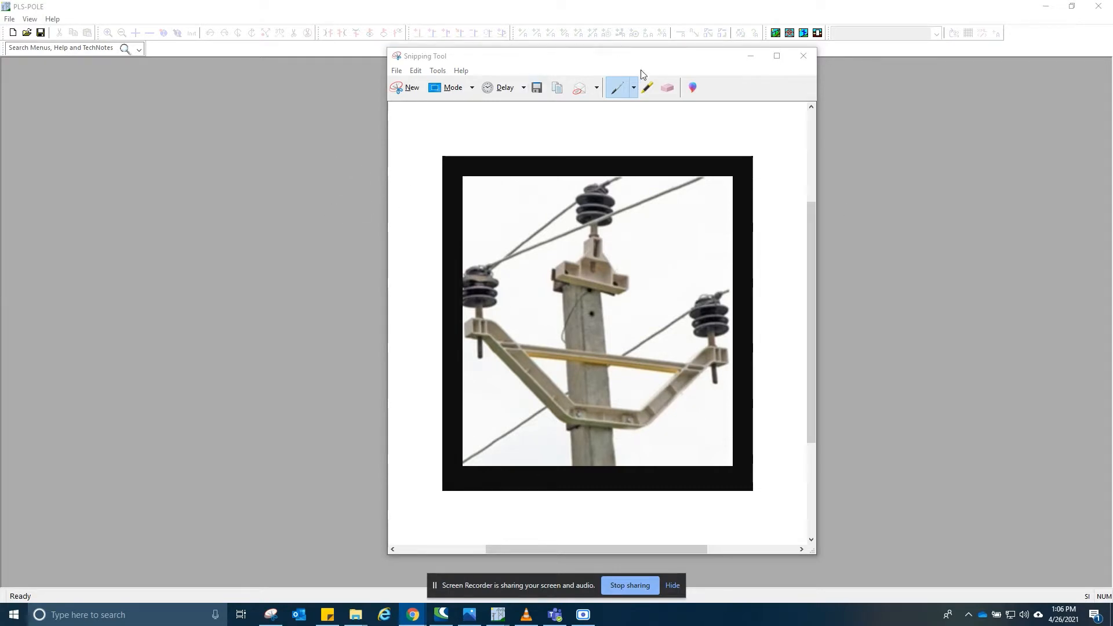
left_click_drag(648, 59, 650, 27)
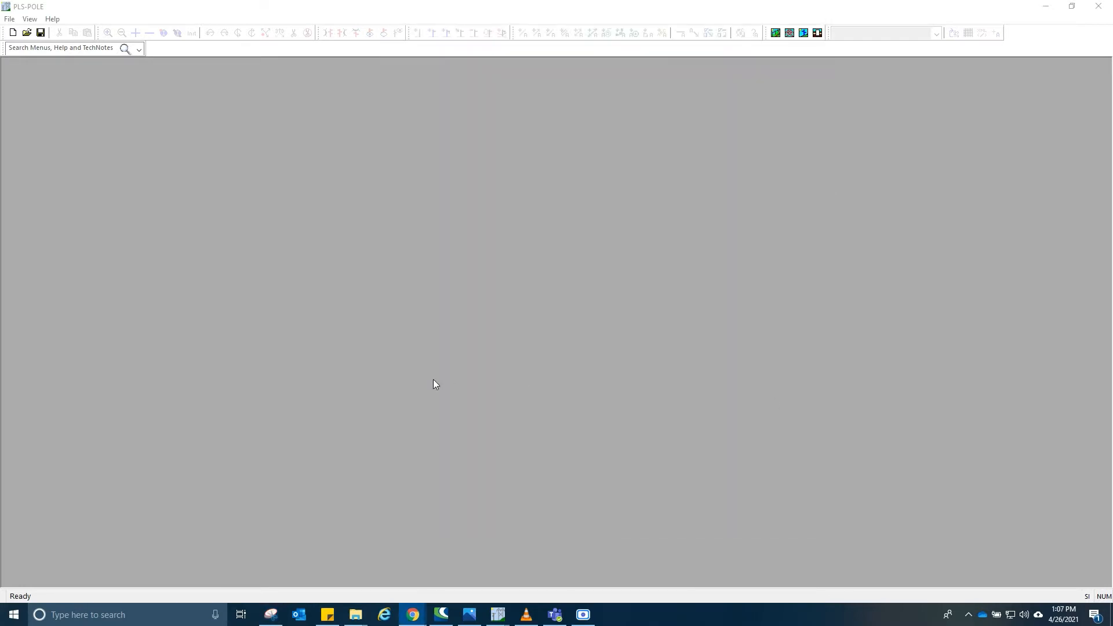
- Create a new pole model and save it as V Cross arm
left_click(13, 33)
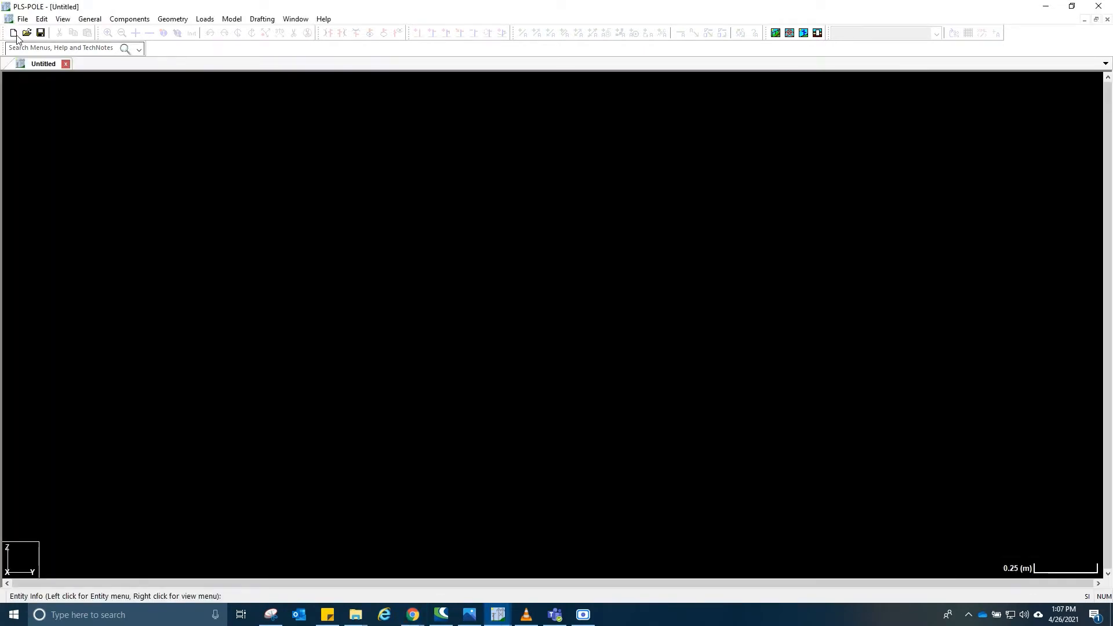
left_click(41, 33)
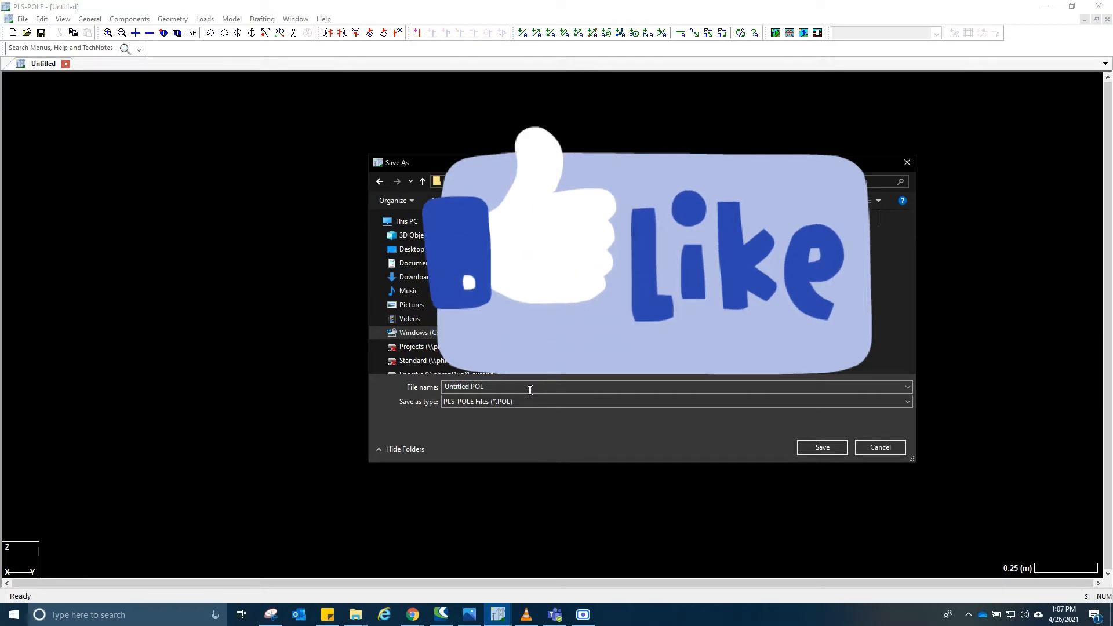
type("V Cross arm")
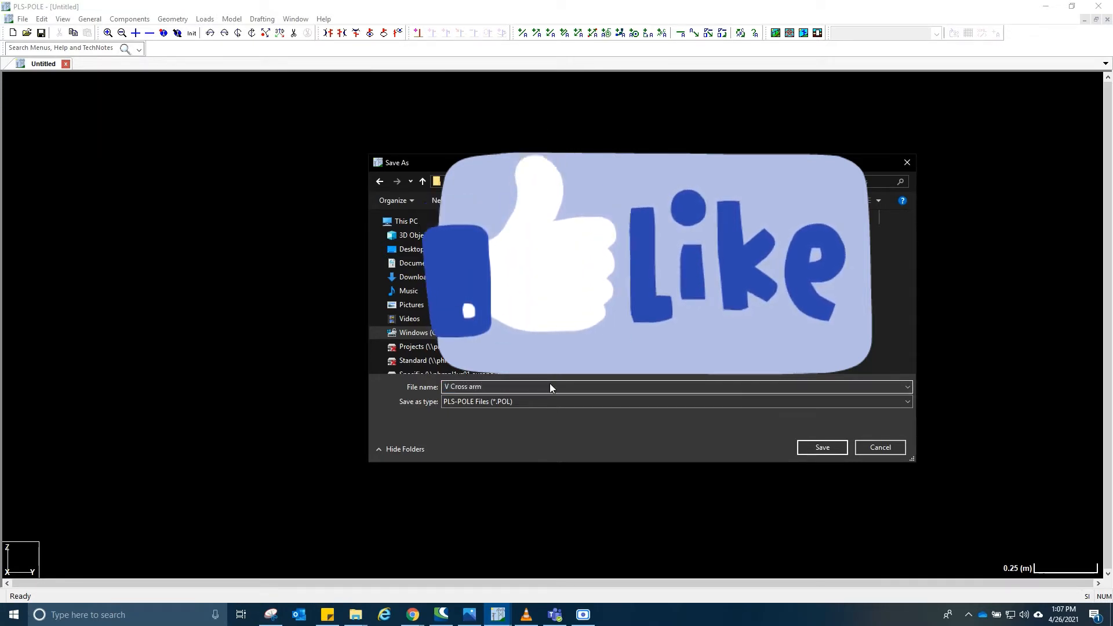
key("Return")
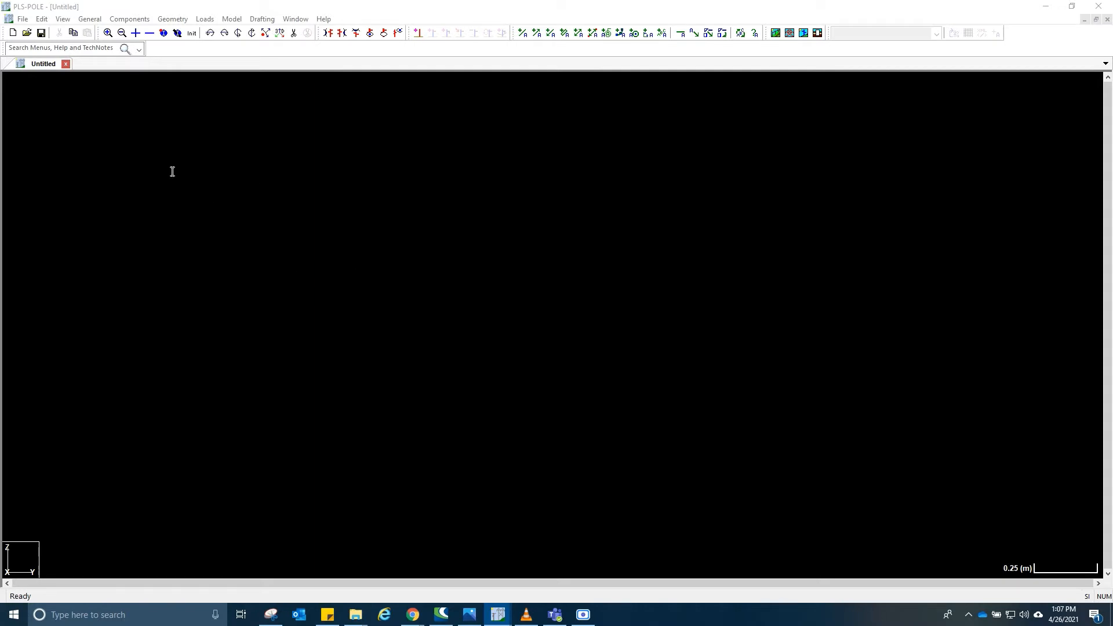
- Open the wood pole property table, review the existing pole property sets, and save the table
left_click(131, 19)
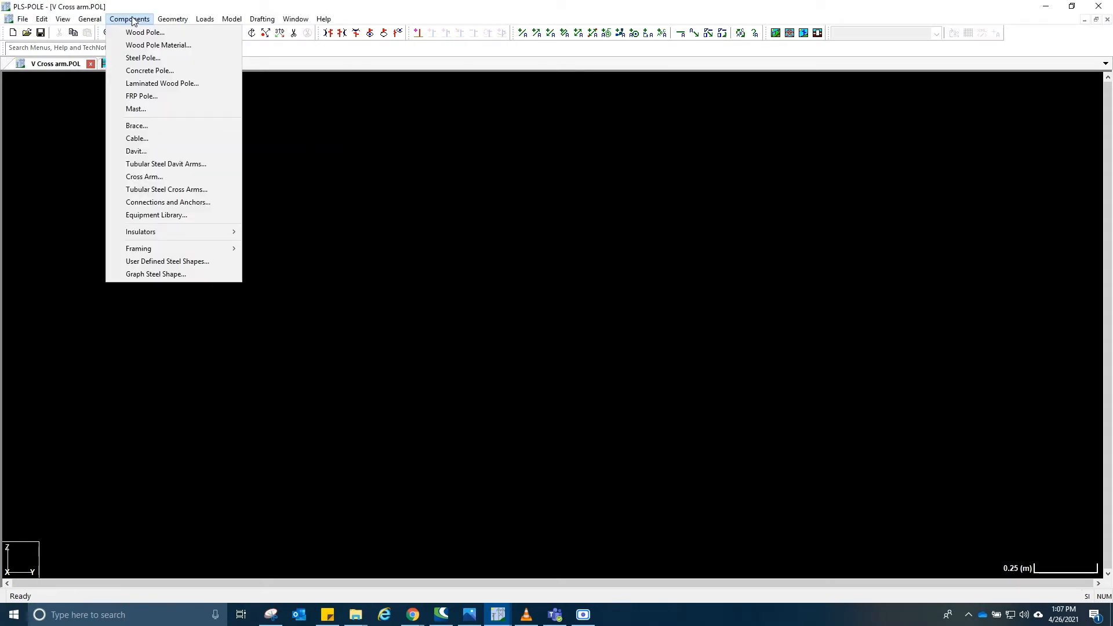
left_click(137, 32)
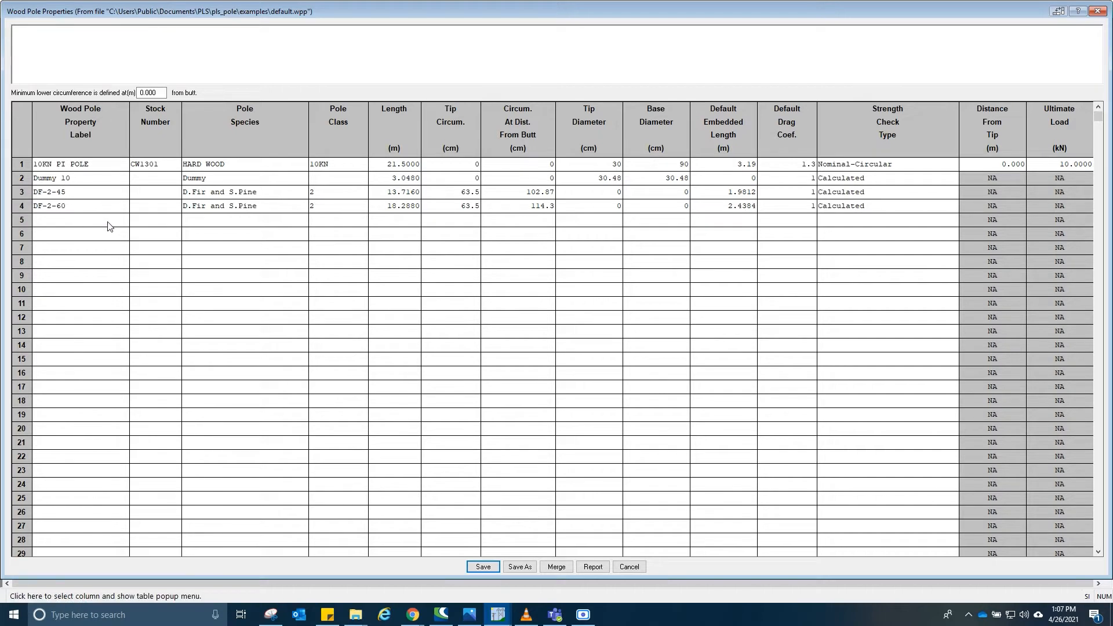
left_click(56, 205)
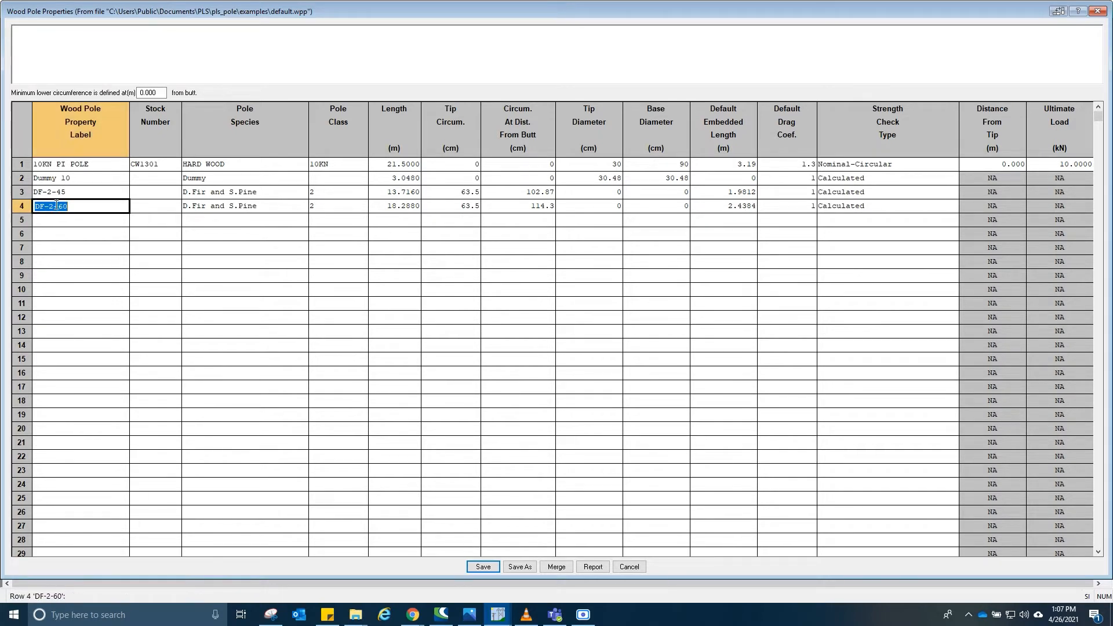
left_click(152, 207)
left_click(206, 207)
left_click(89, 204)
left_click(77, 222)
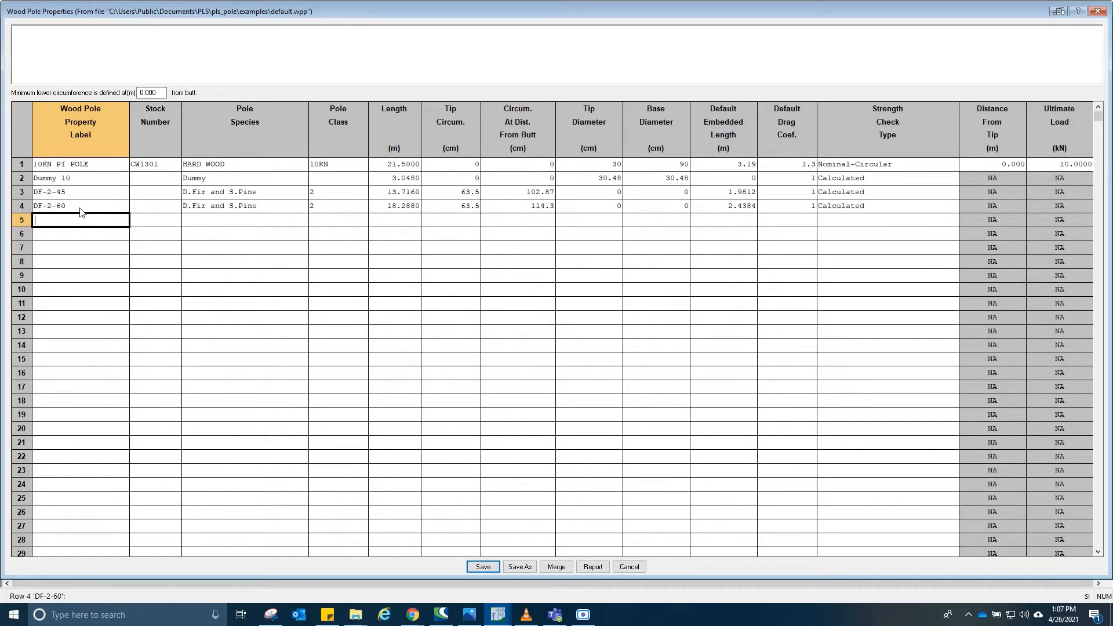
left_click(80, 208)
left_click(78, 219)
mouse_move(487, 13)
left_mouse_down()
mouse_move(490, 68)
mouse_move(488, 14)
left_mouse_up()
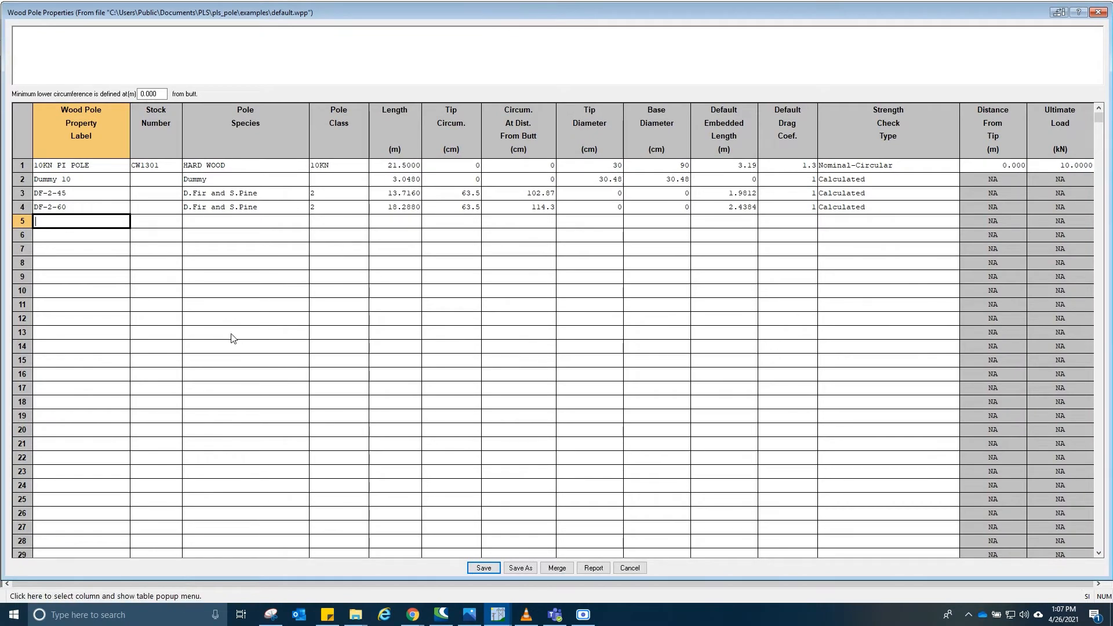
left_click(92, 248)
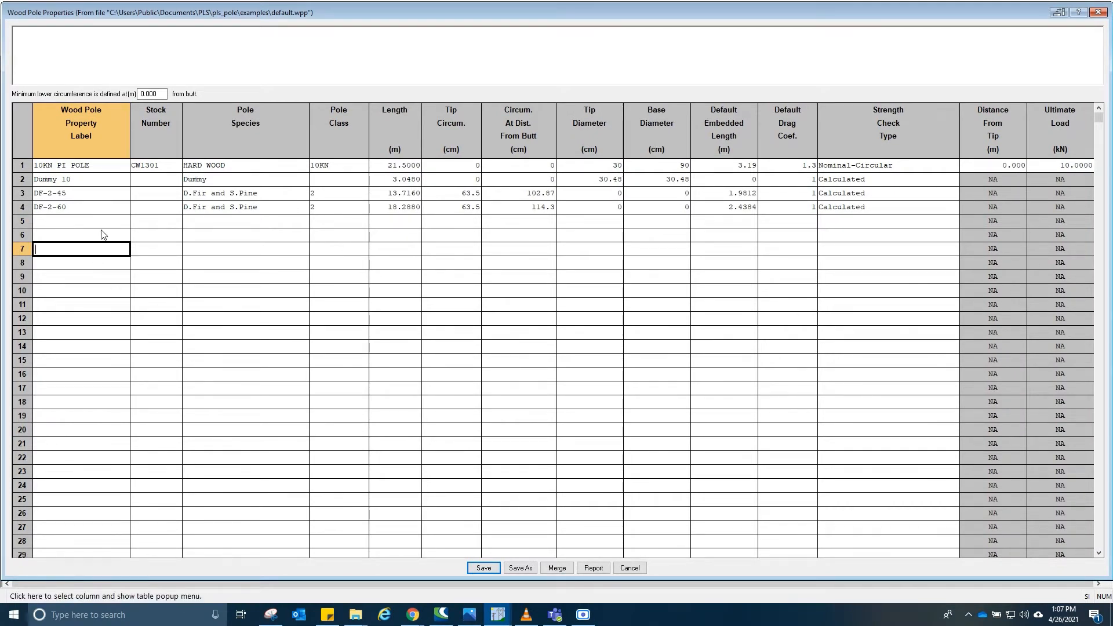
left_click(73, 221)
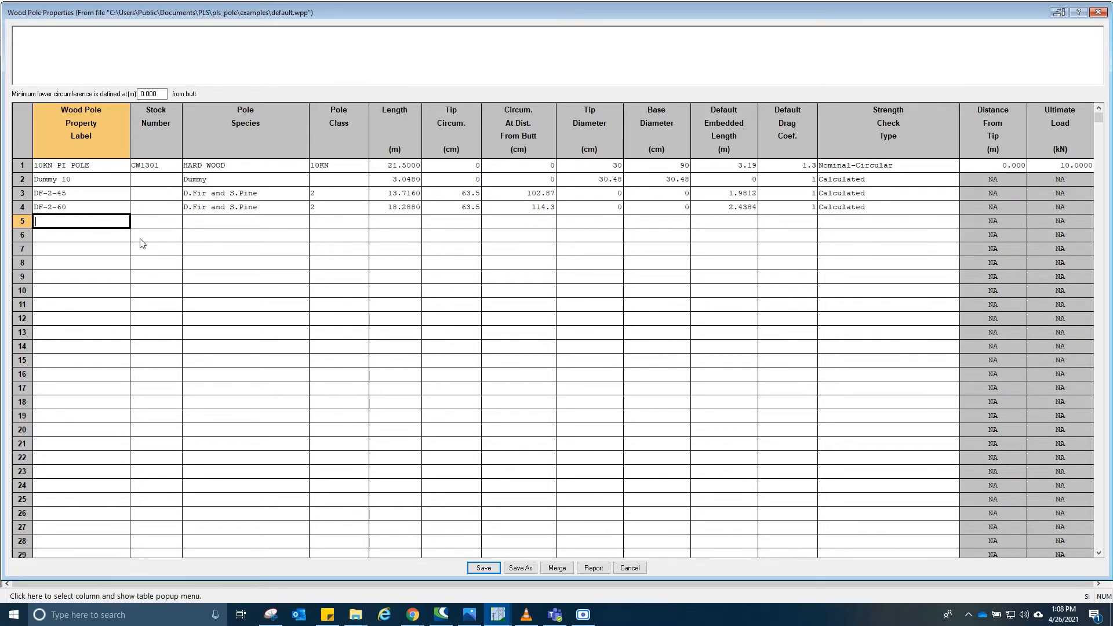
left_click(73, 207)
key("Up")
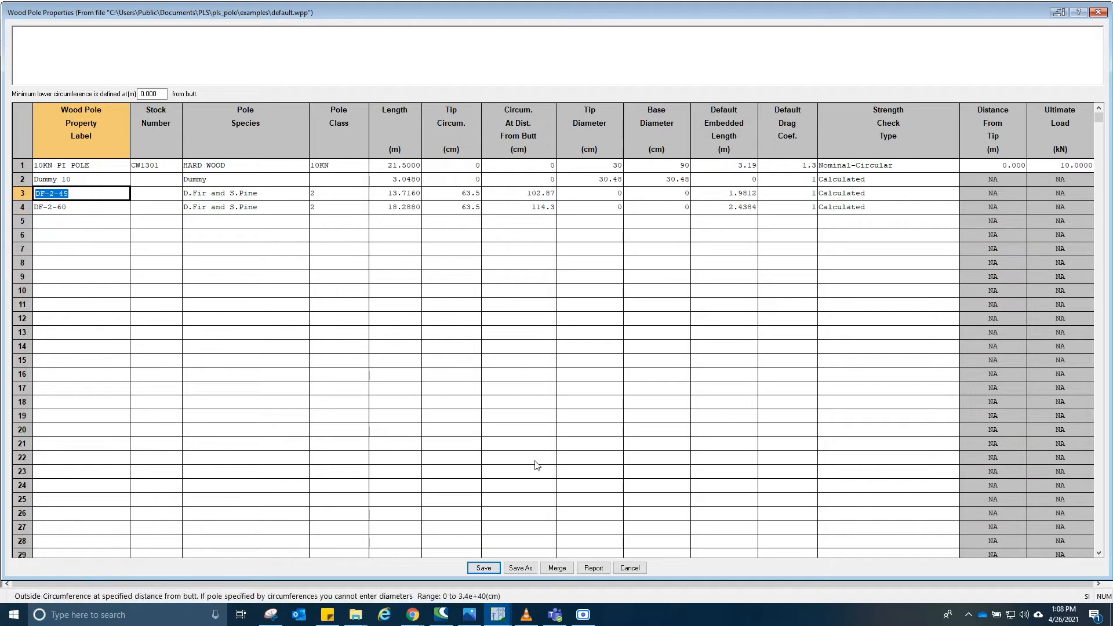
left_click(485, 568)
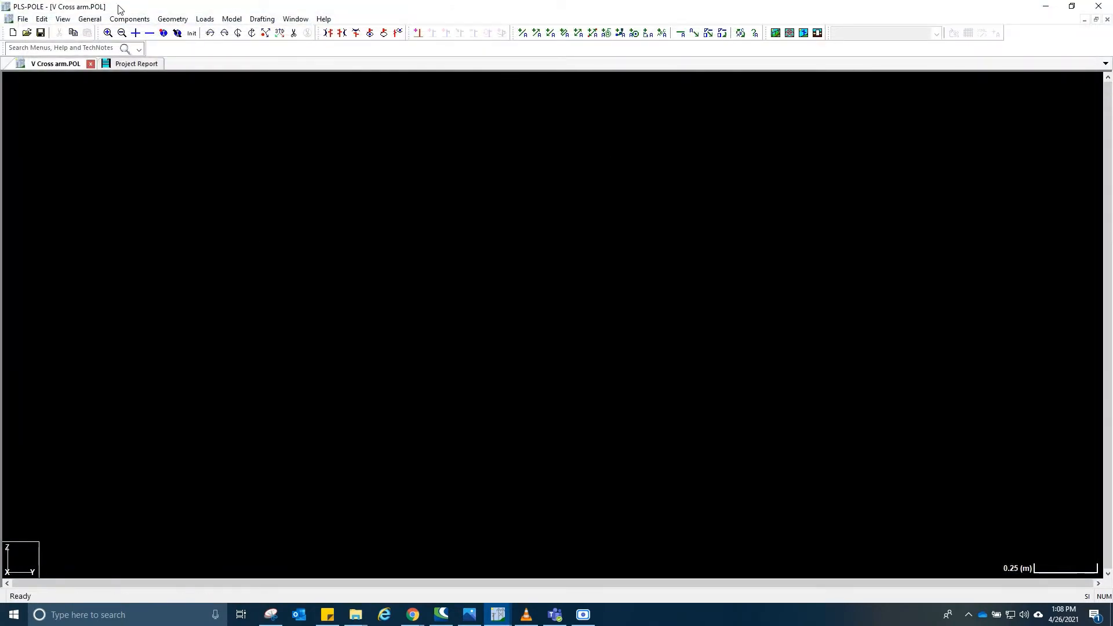
- Open the wood pole connectivity table and add a pole labelled PL
left_click(134, 19)
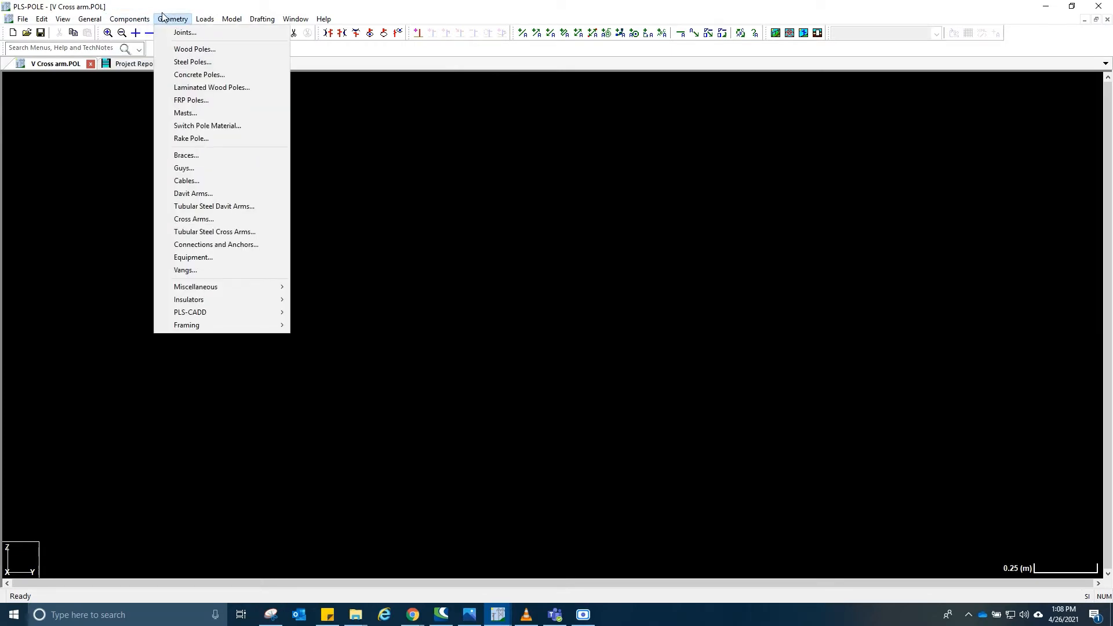
left_click(129, 20)
left_click(180, 20)
left_click(182, 21)
left_click(183, 21)
left_click(206, 51)
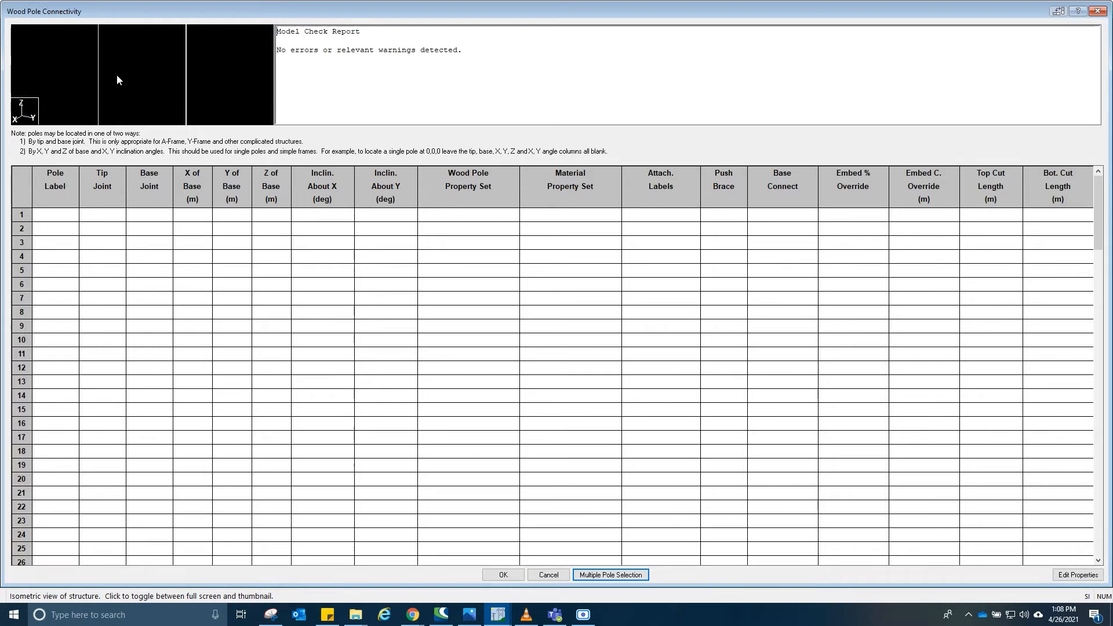
left_click(51, 217)
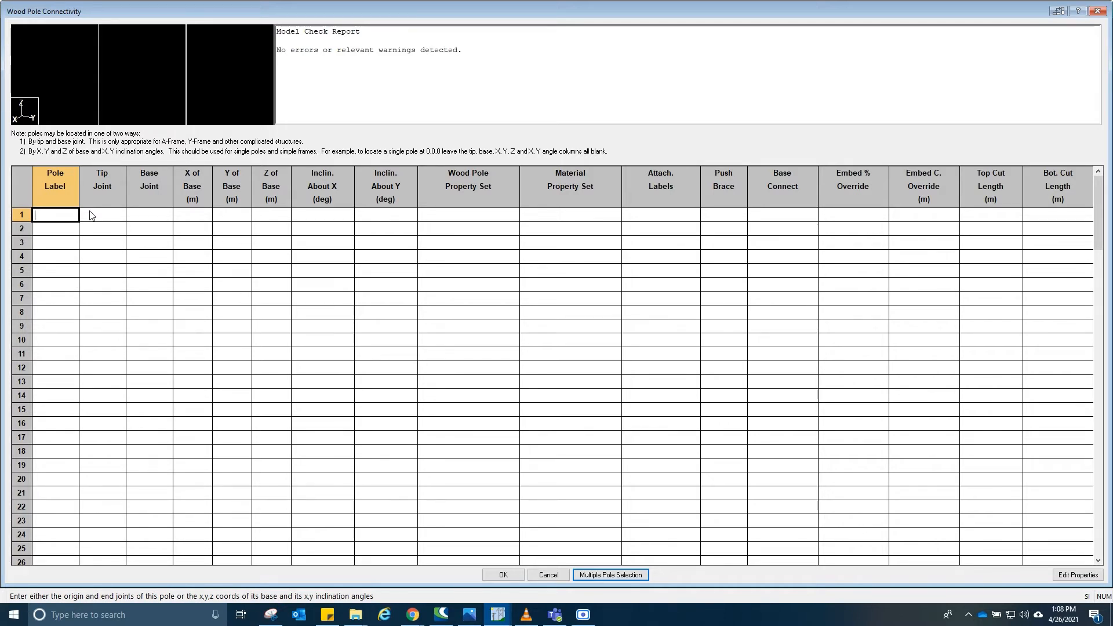
type("PL")
- Assign pole PL the wood pole property set DF-2-60 and material property set SP-Southern PineA
key("Tab")
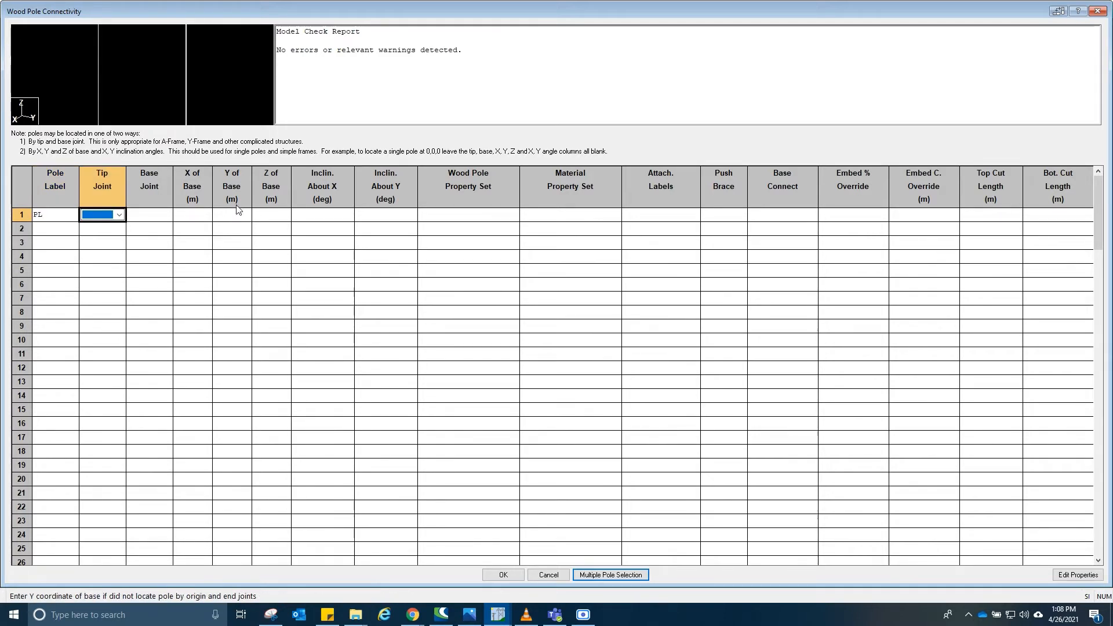
key("Tab")
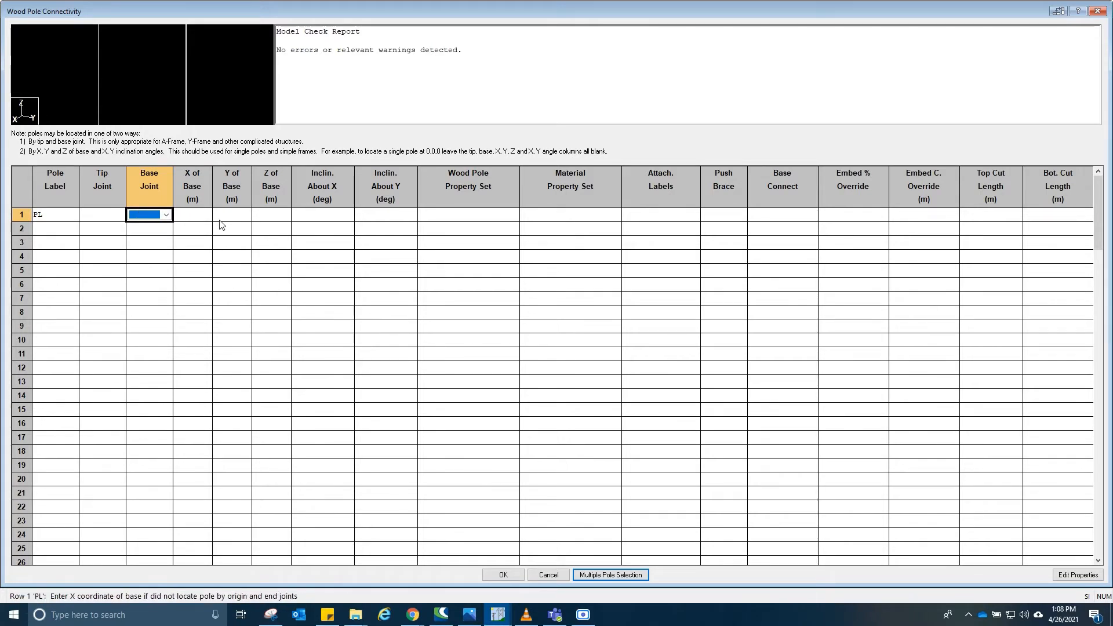
key("Tab")
key("Tab")
key("Tab")
key("Tab")
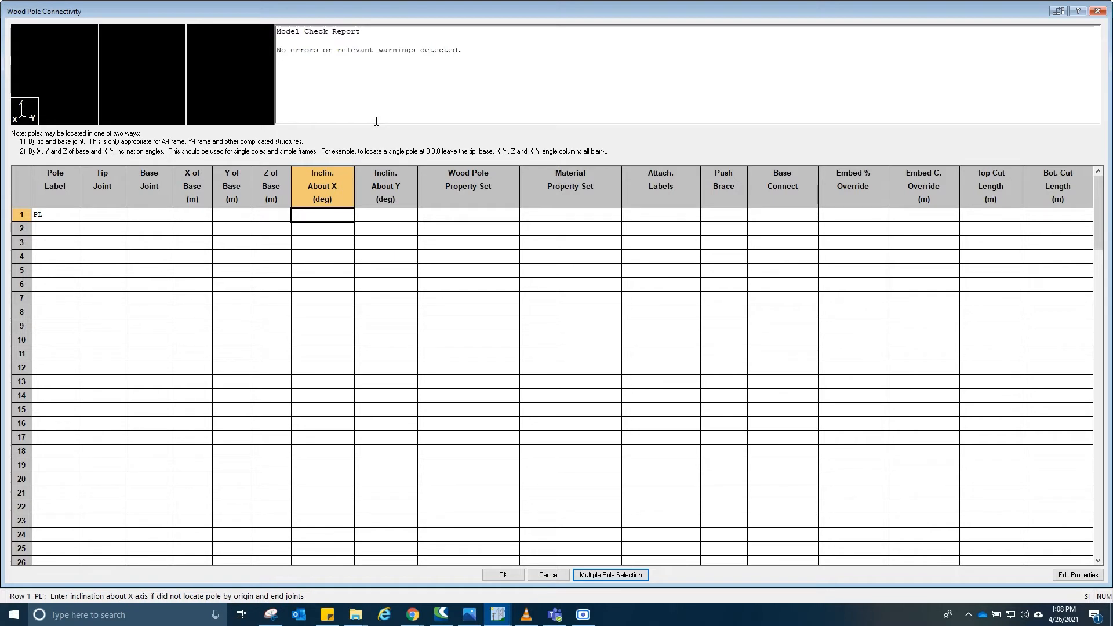
key("Tab")
key("Tab")
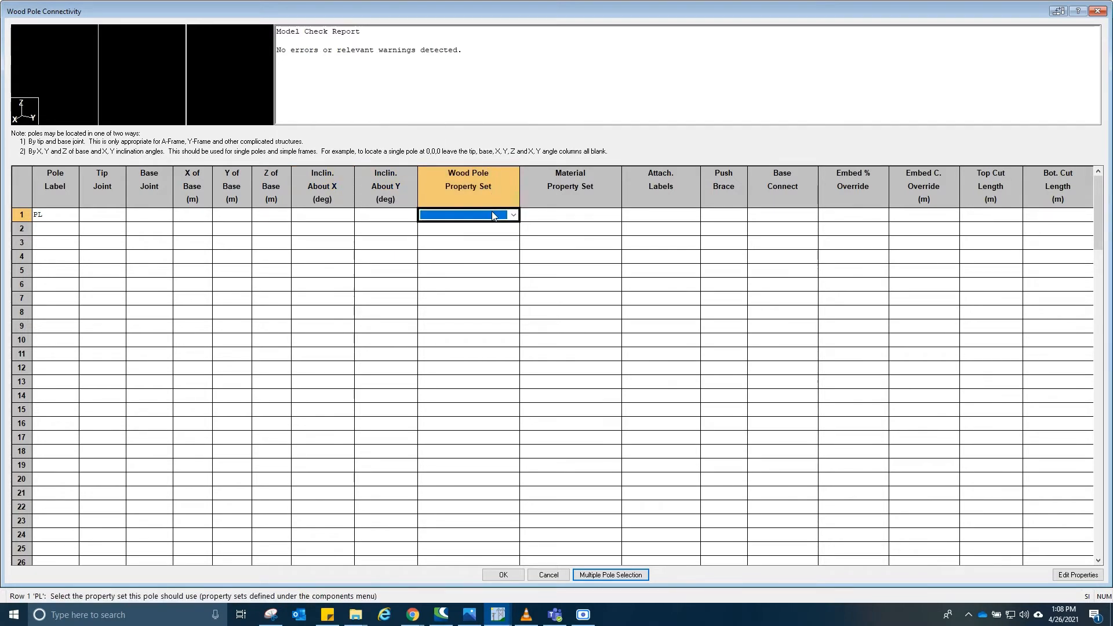
left_click(493, 216)
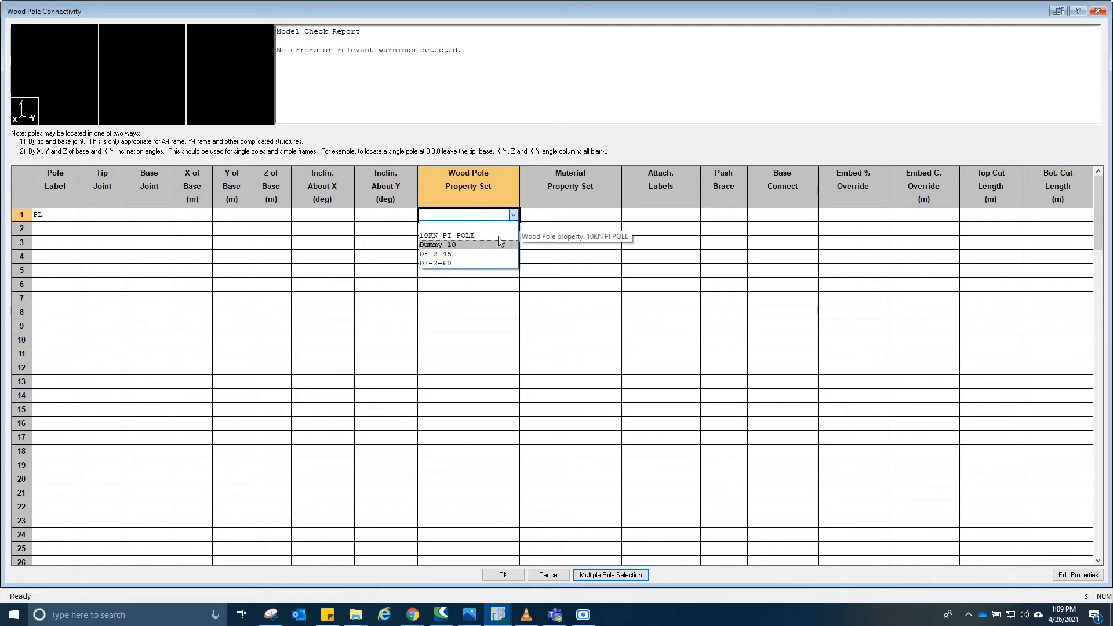
left_click(447, 263)
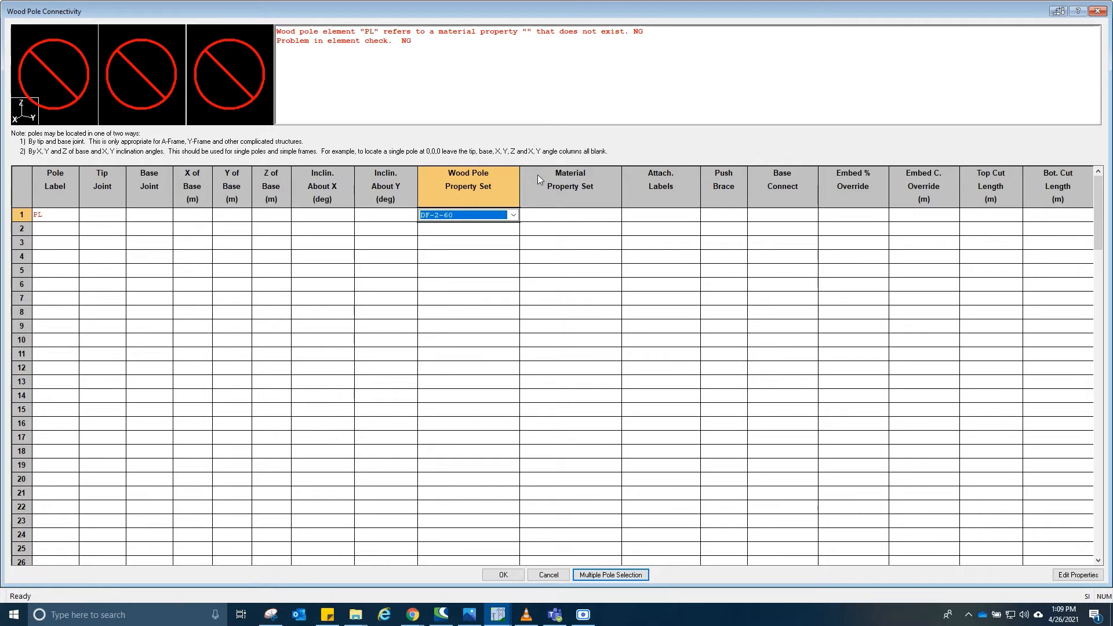
left_click(589, 215)
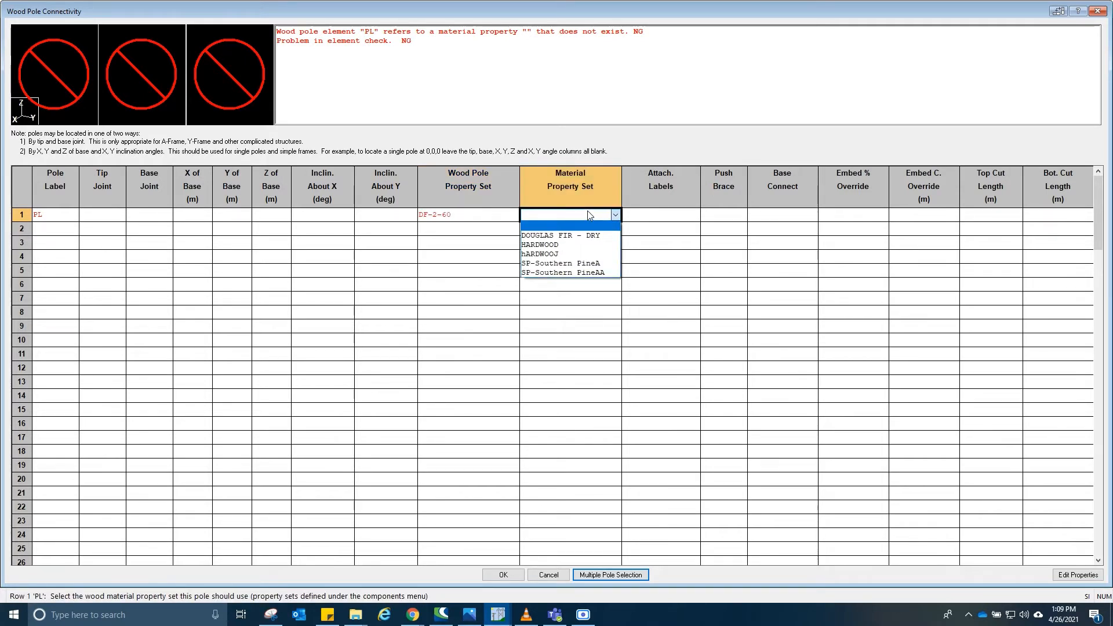
left_click(560, 266)
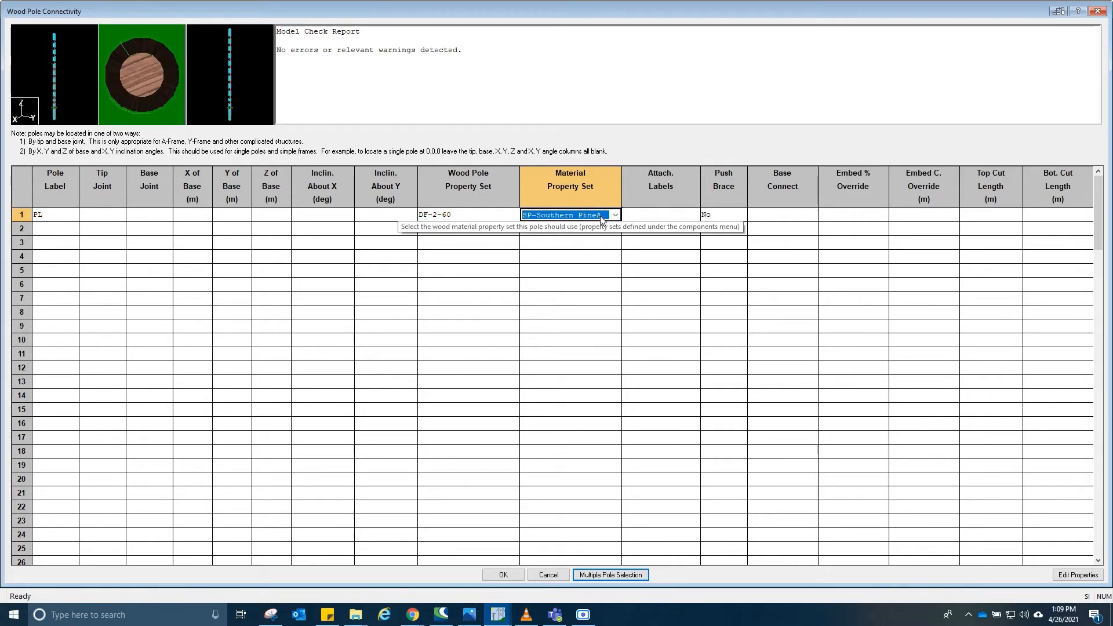
- Open the relative attachment labels and holes dialog for pole PL
left_click(661, 214)
left_click(666, 217)
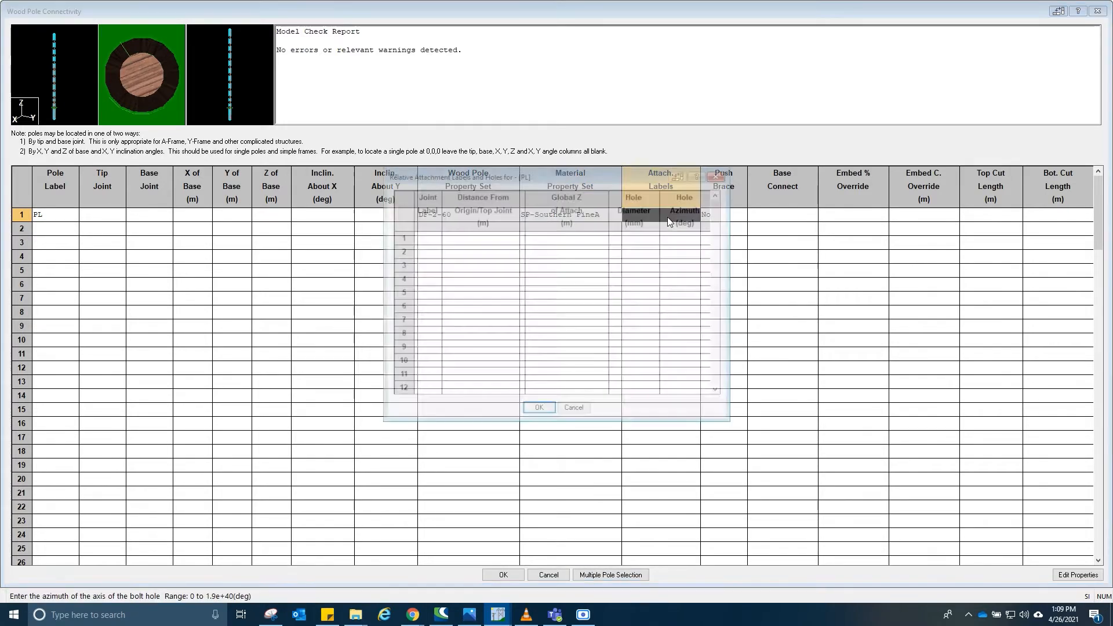
left_click_drag(628, 177, 642, 194)
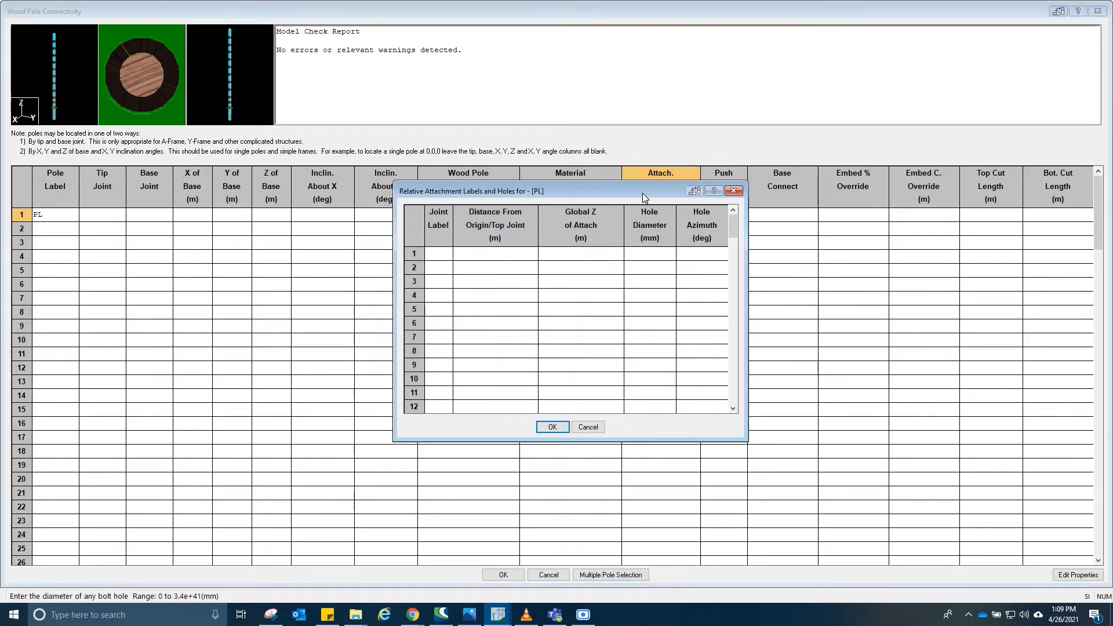
left_click(443, 255)
left_click_drag(536, 191, 522, 193)
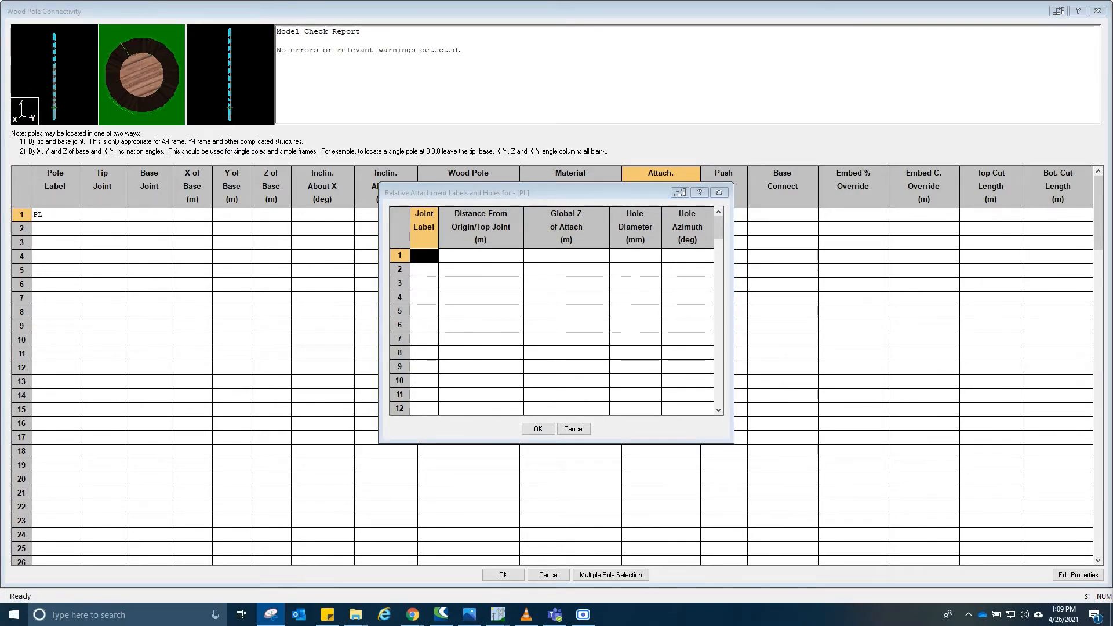
- Switch to Snipping Tool and mark the cross arm attachment points on the reference photo
left_click_drag(1112, 67, 912, 70)
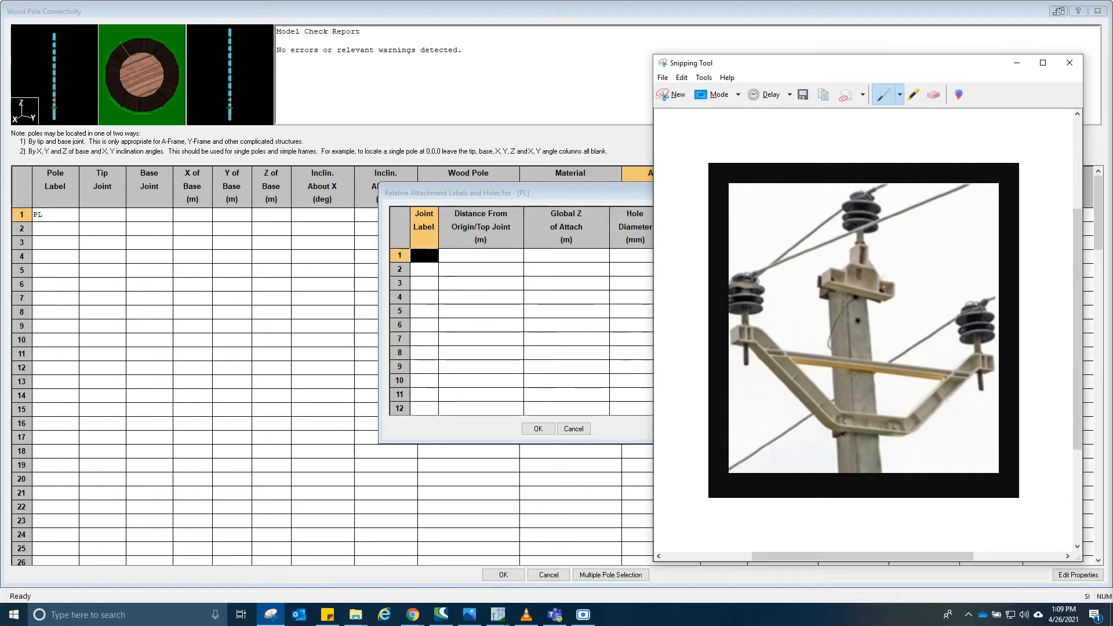
left_click_drag(819, 282, 880, 284)
left_click_drag(842, 421, 902, 431)
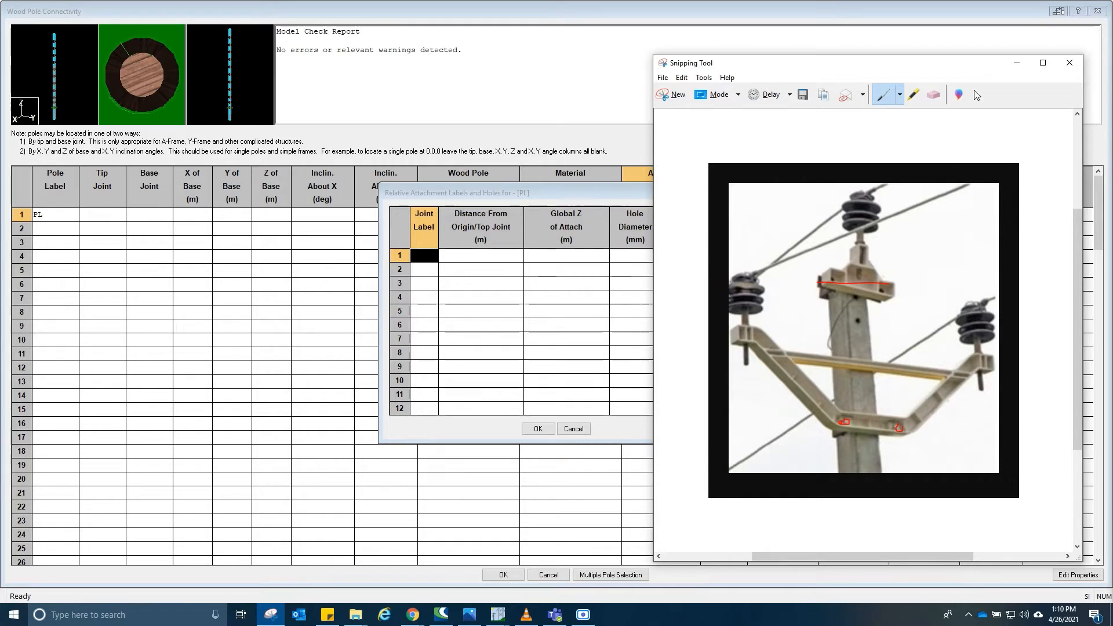
left_click(1016, 62)
- Add attachment joint labels 1 and 2 for pole PL
left_click(431, 256)
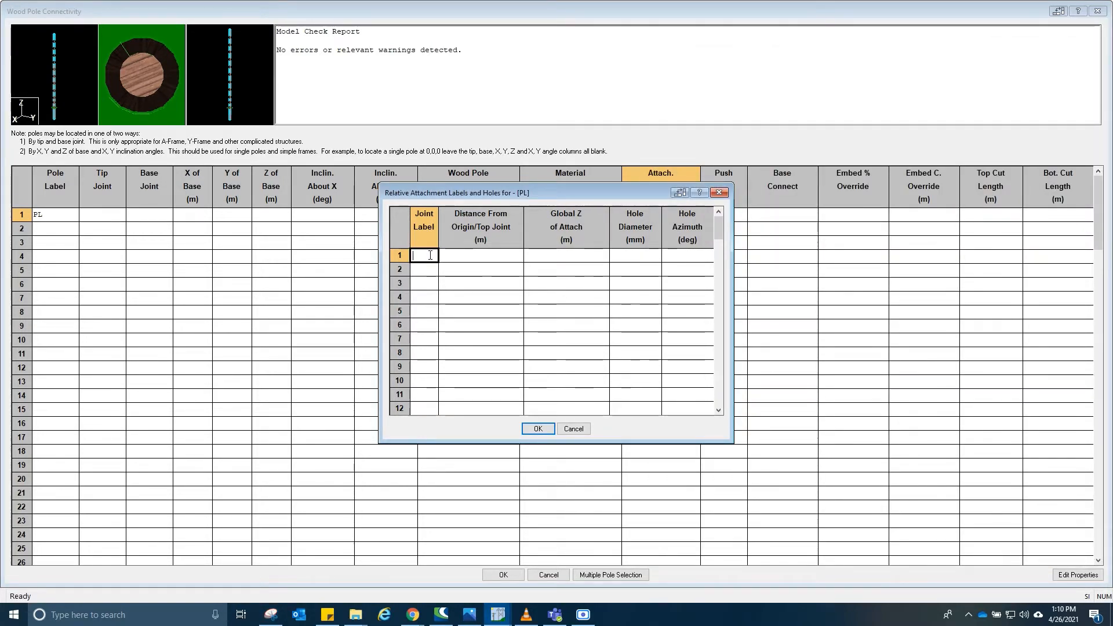
type("1")
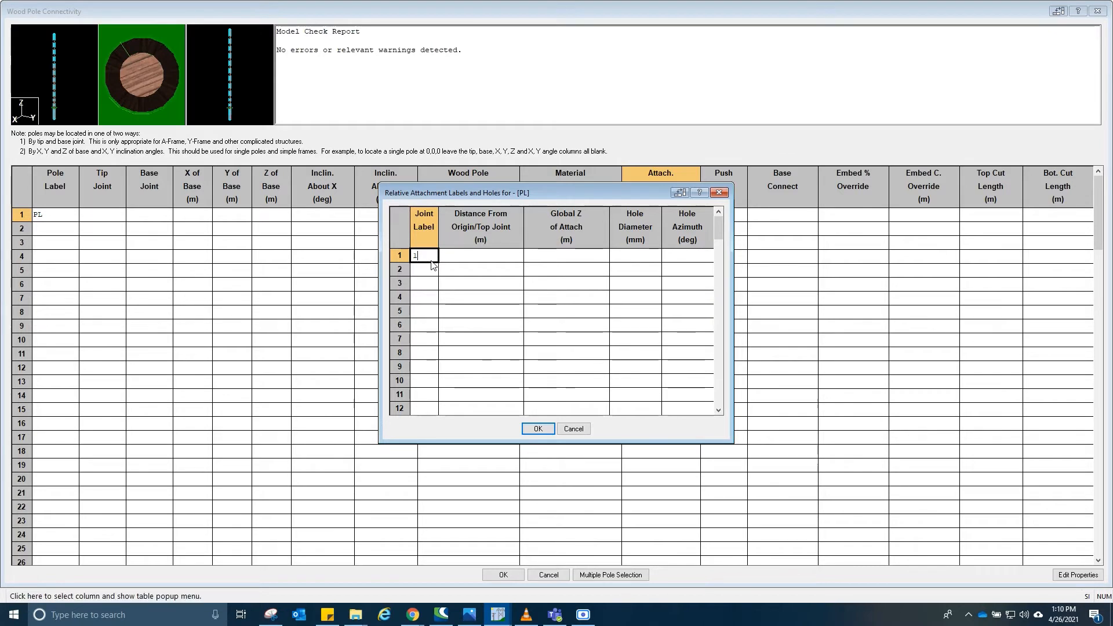
key("Return")
key("Tab")
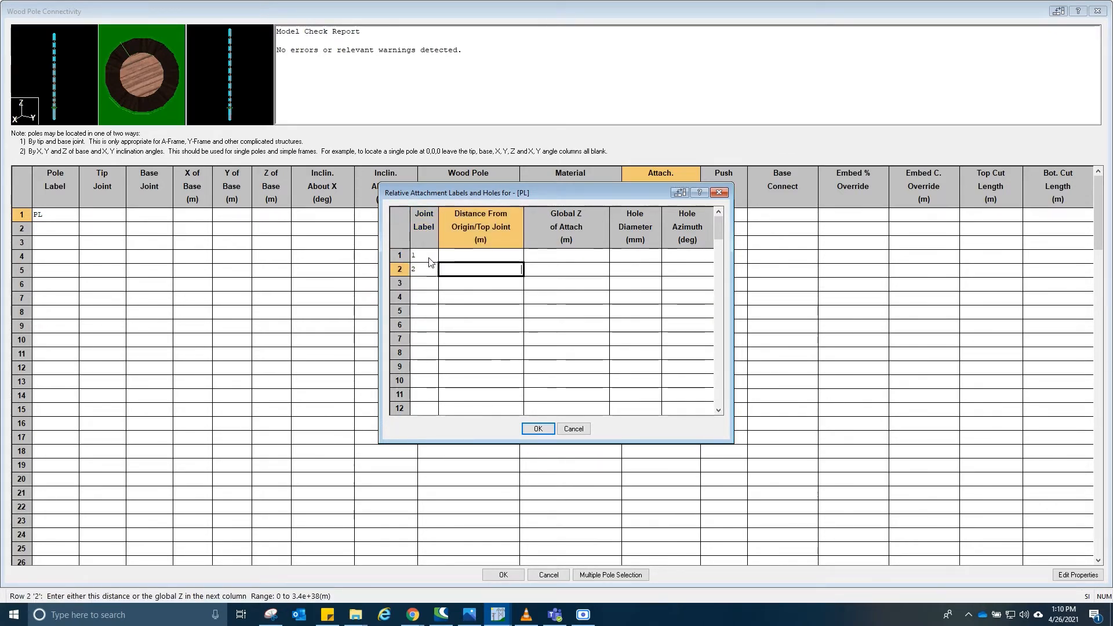
key("shift+Tab")
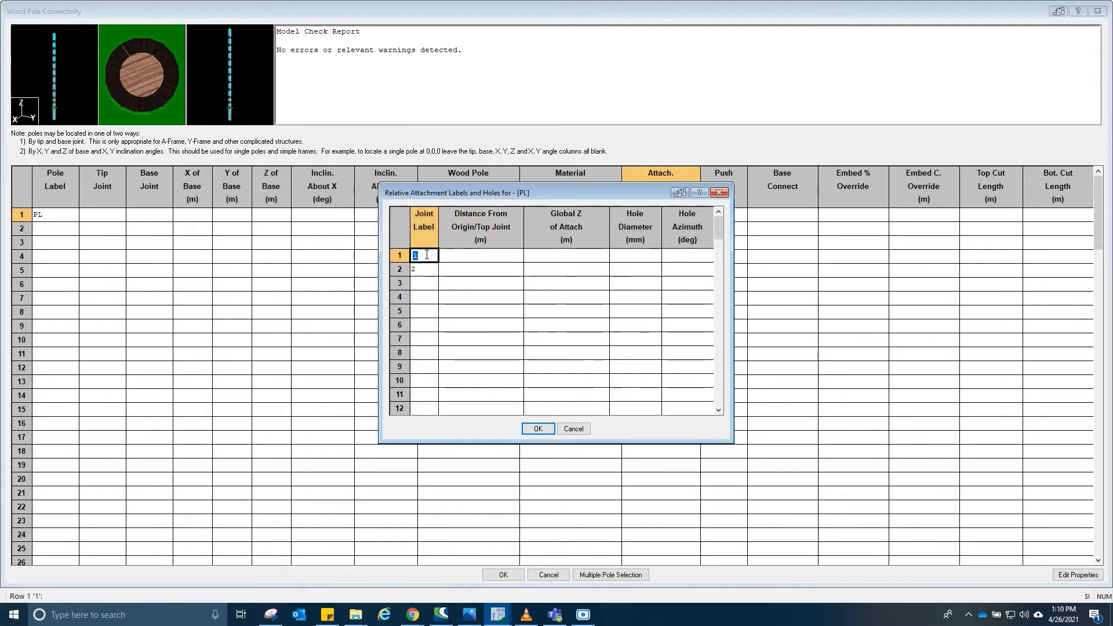
left_click(427, 270)
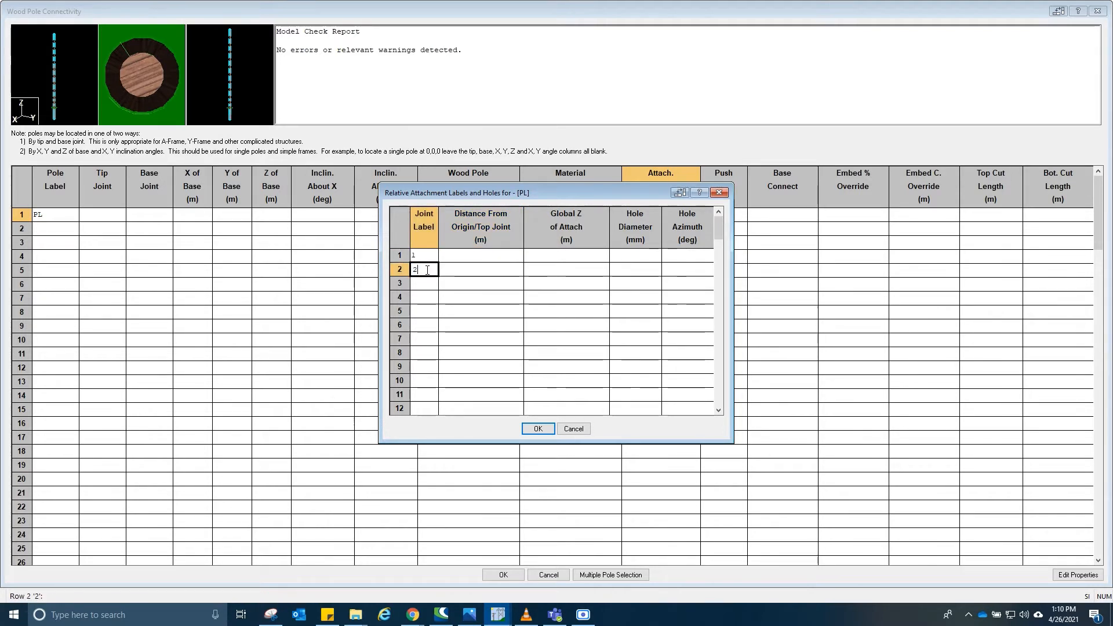
type("A")
key("BackSpace")
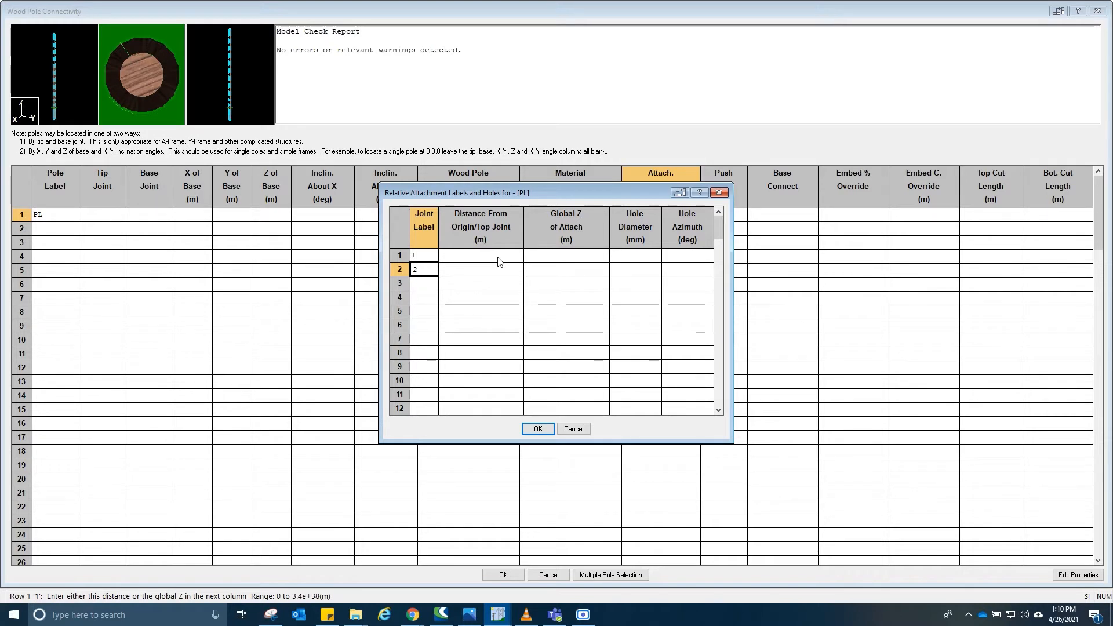
- Set the distances from the top joint to 0.3 m for joint 1 and 2 m for joint 2, then confirm the dialog
left_click(498, 256)
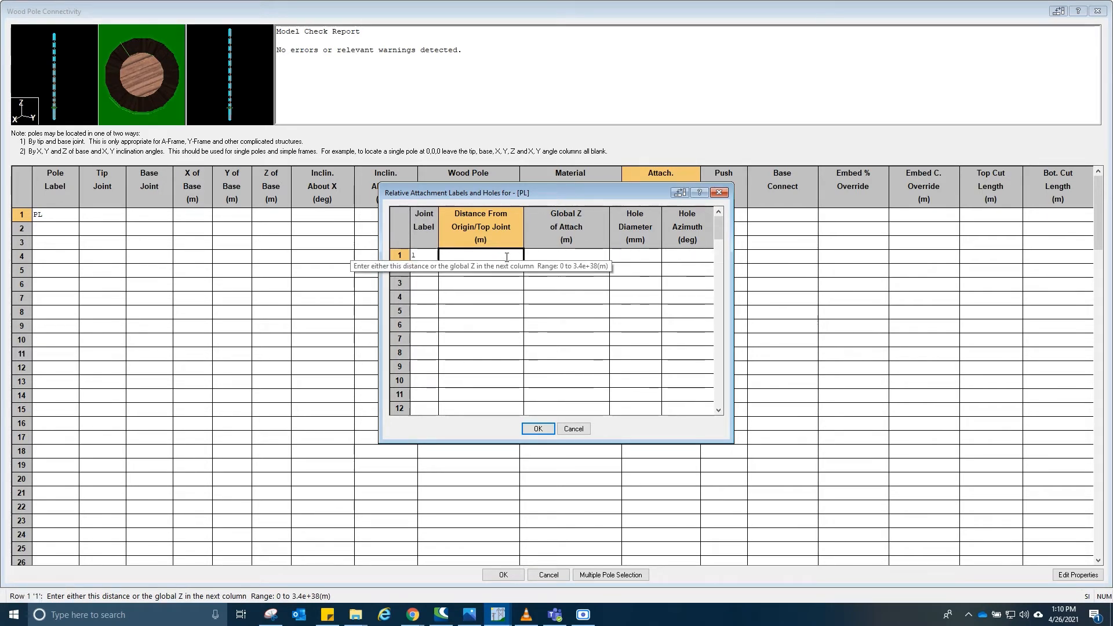
type(".3")
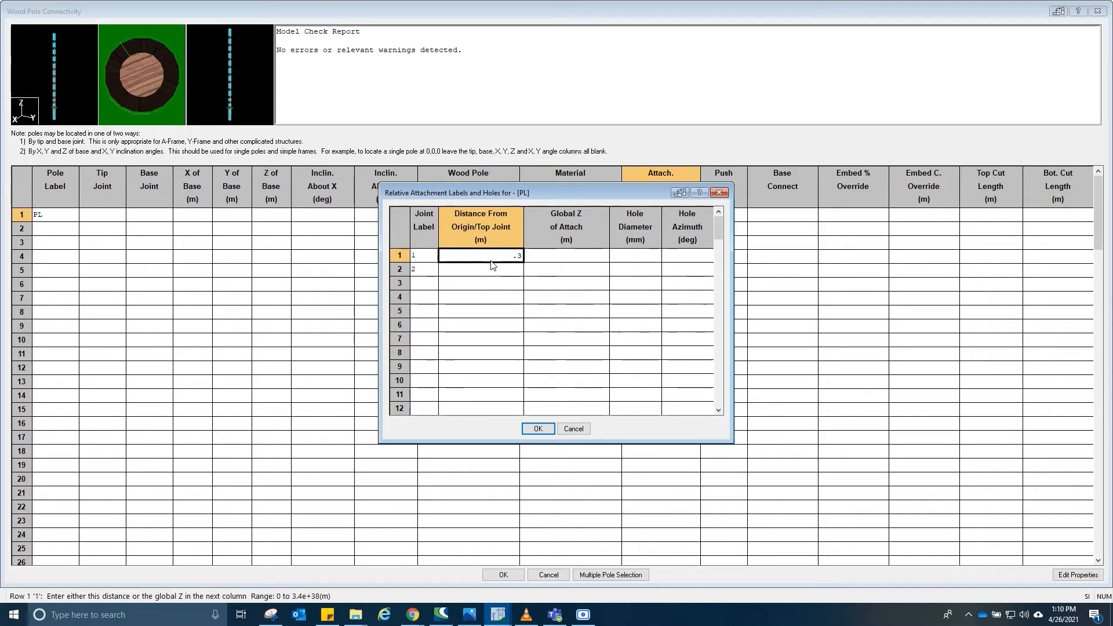
key("Return")
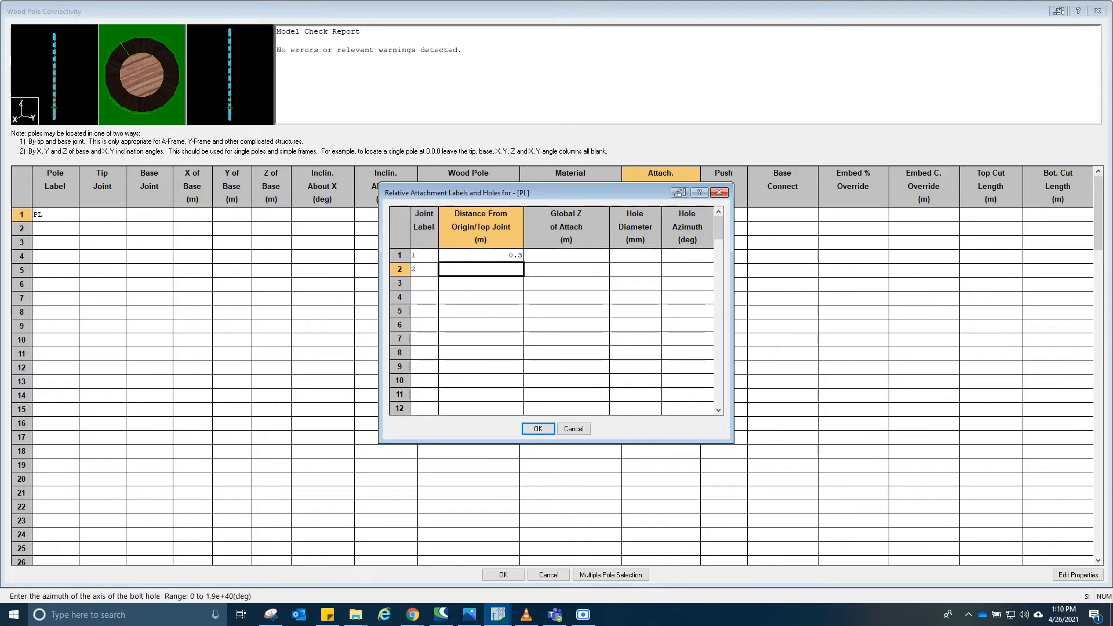
key("alt+Tab")
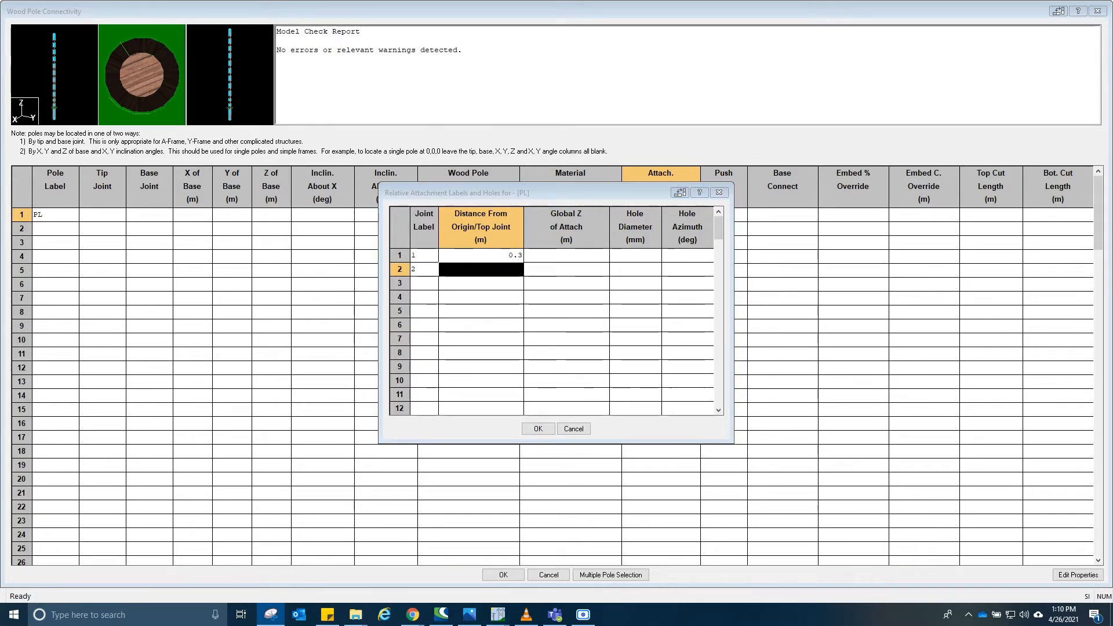
left_click(494, 271)
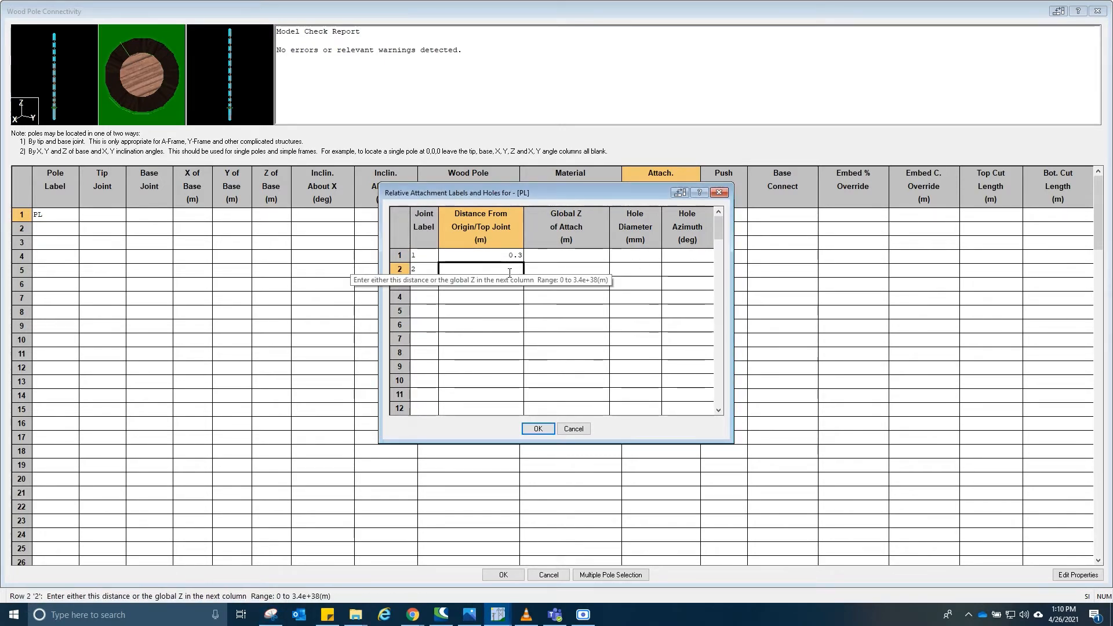
type("2")
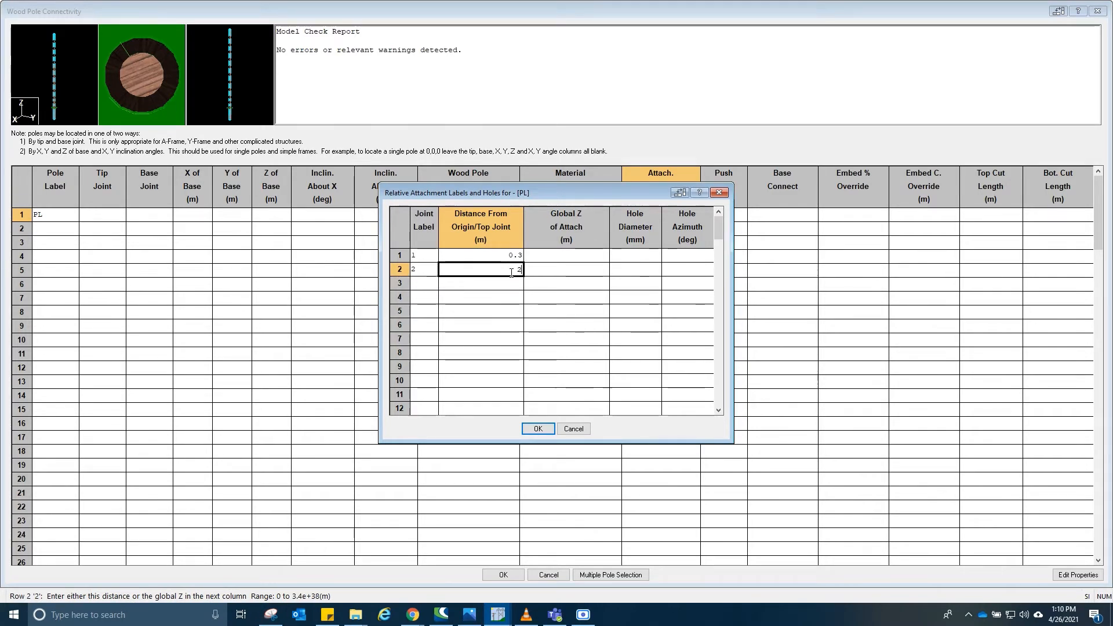
left_click(596, 270)
left_click(646, 268)
left_click(696, 269)
left_click(684, 256)
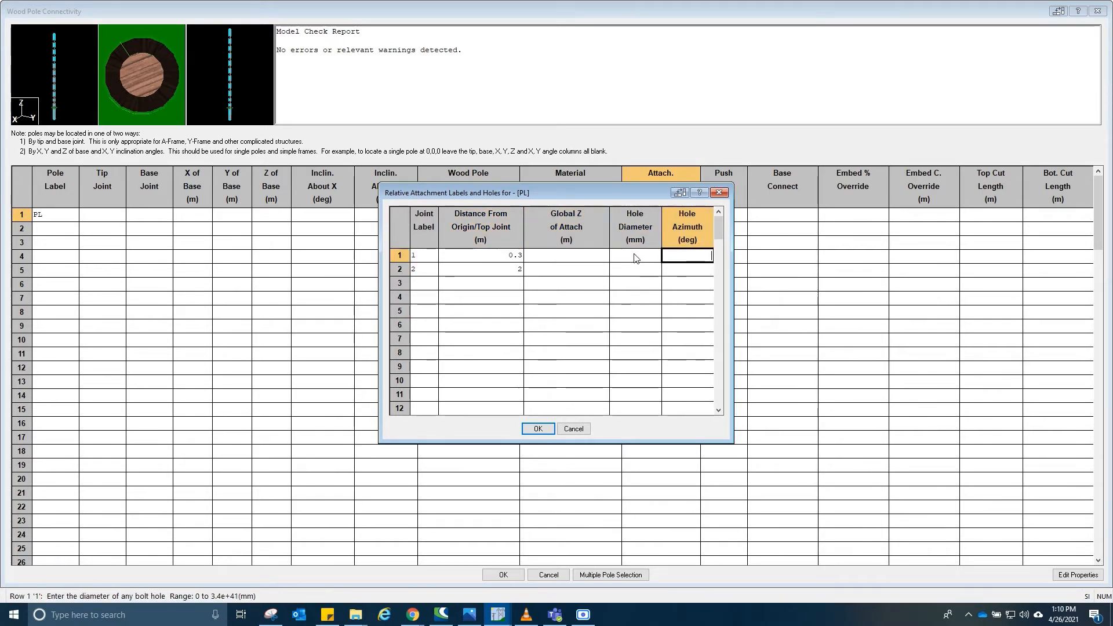
left_click(639, 256)
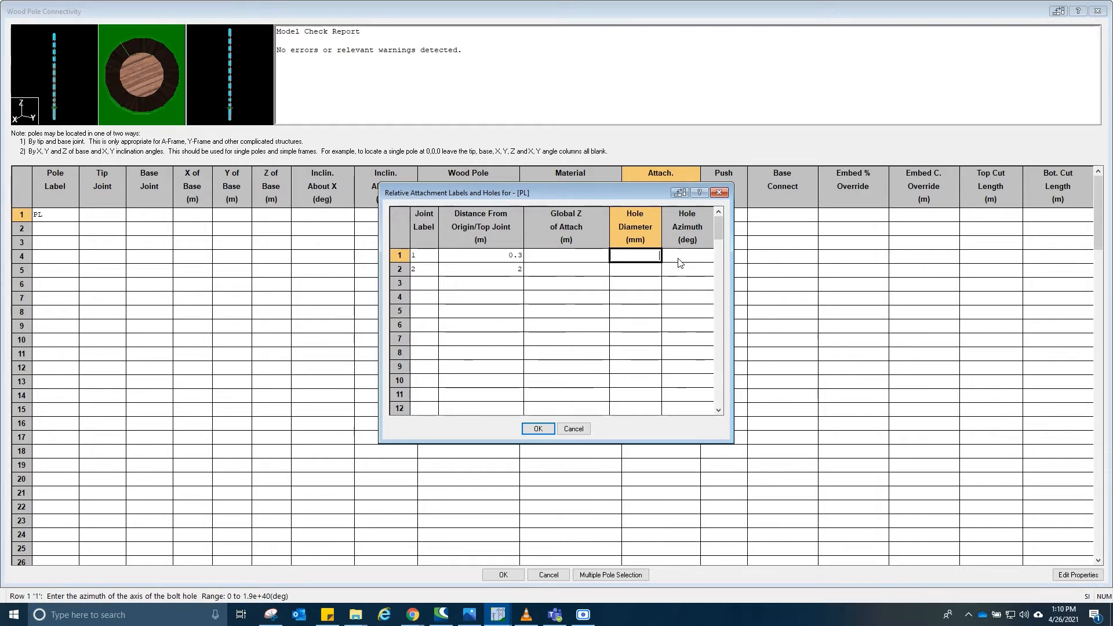
left_click(538, 429)
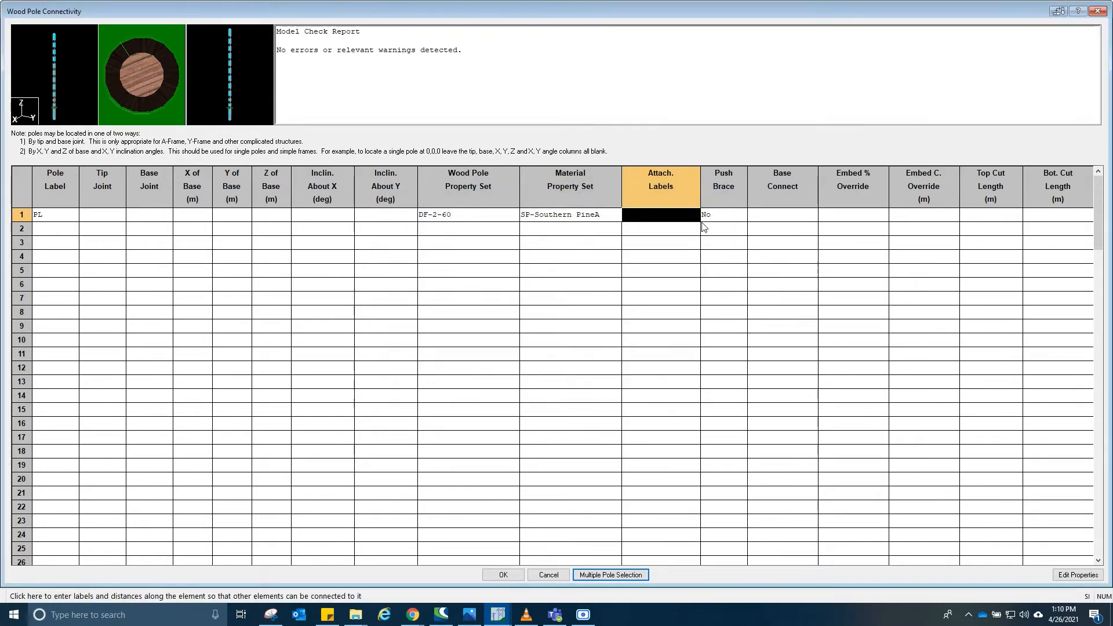
- Set pole PL's base connection to Fixed and close the wood pole connectivity table
left_click(723, 214)
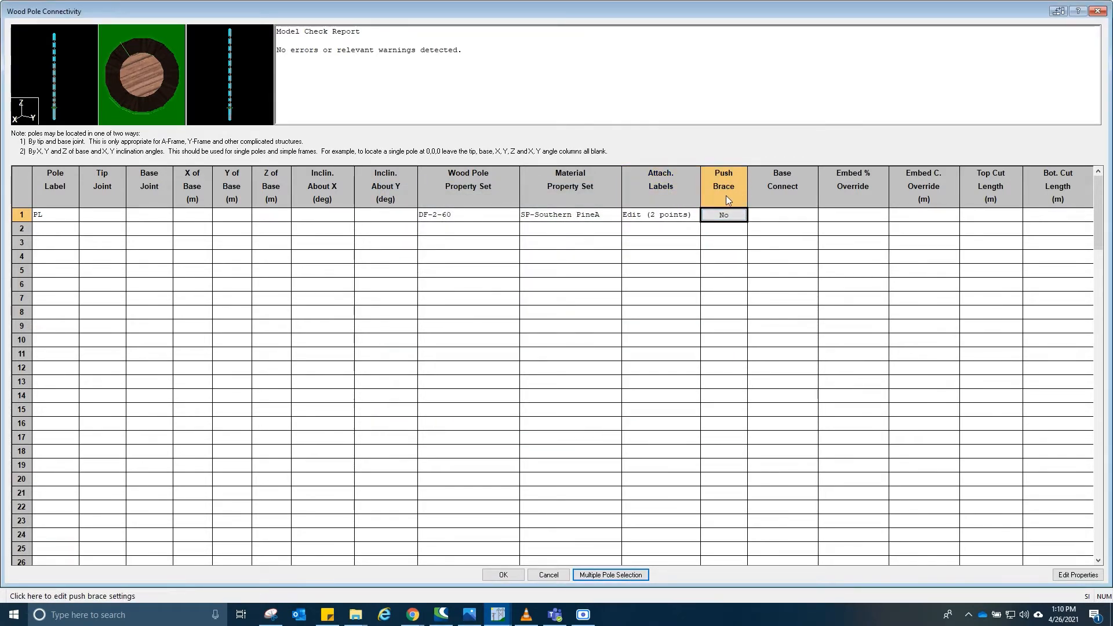
left_click(777, 216)
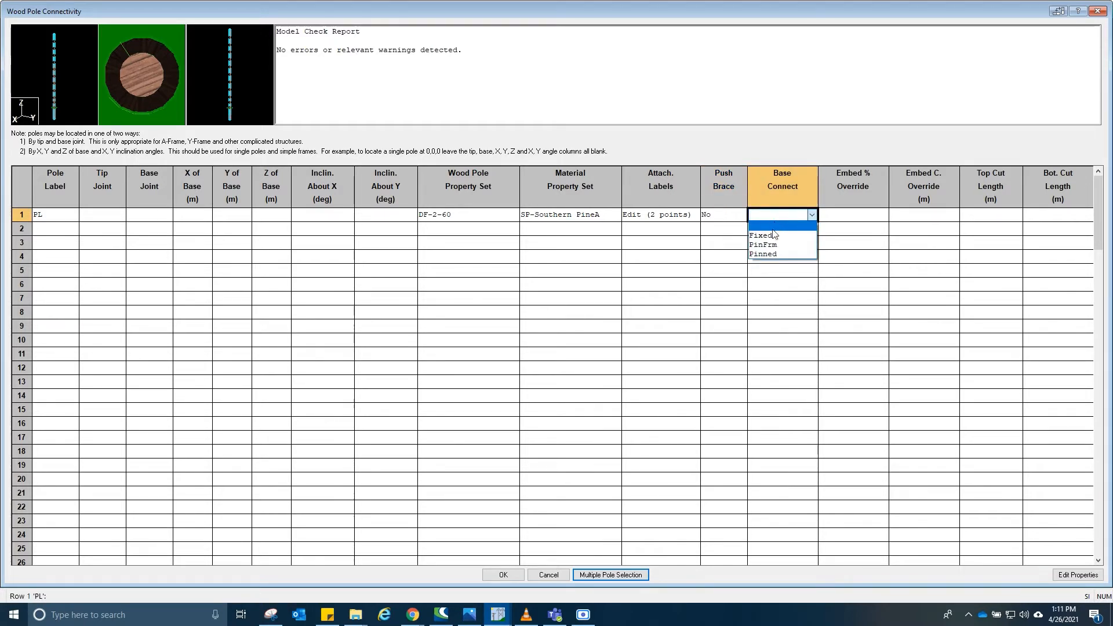
left_click(761, 235)
left_click(852, 214)
left_click(912, 215)
left_click(971, 216)
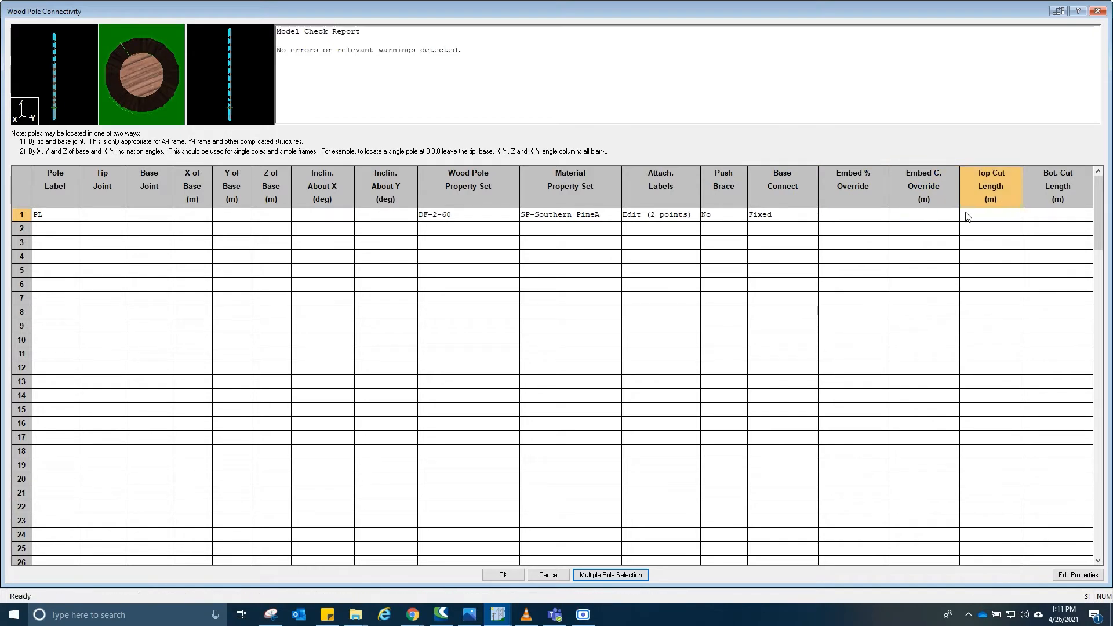
left_click(1062, 216)
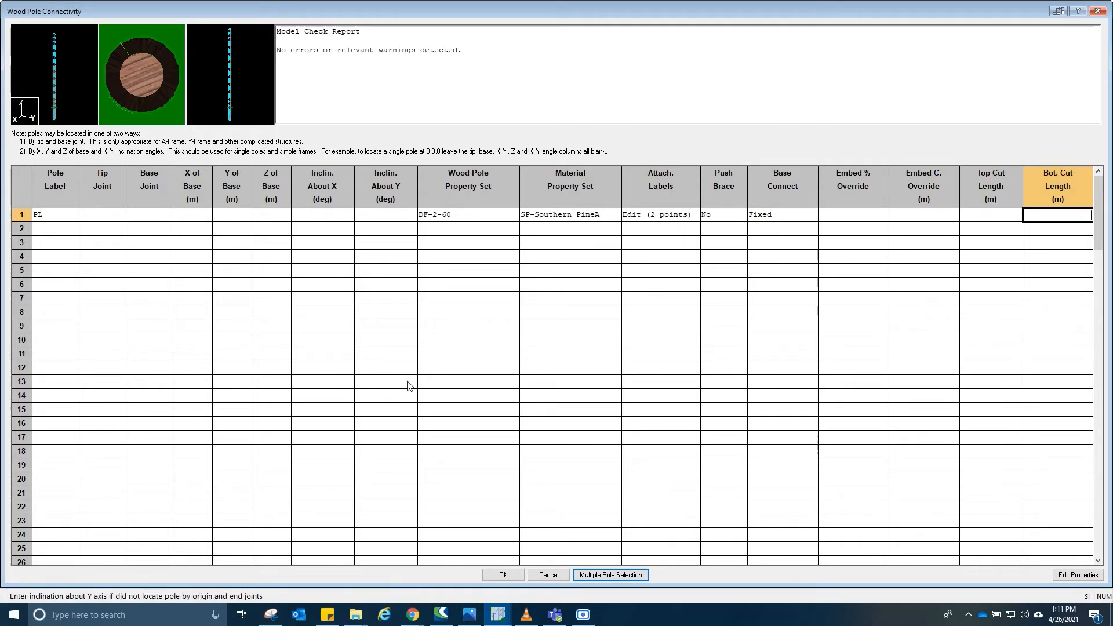
left_click(504, 575)
- Examine the pole's top and its attachment joints in the model view against the reference photo
scroll(500, 325, "down", 10)
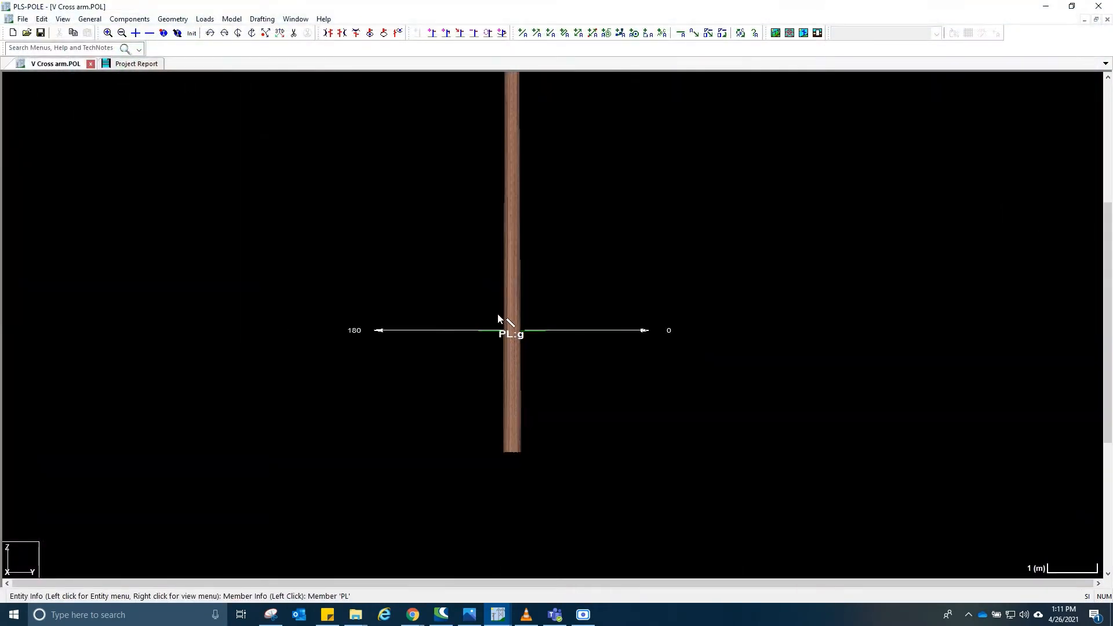
middle_click_drag(515, 234, 522, 315)
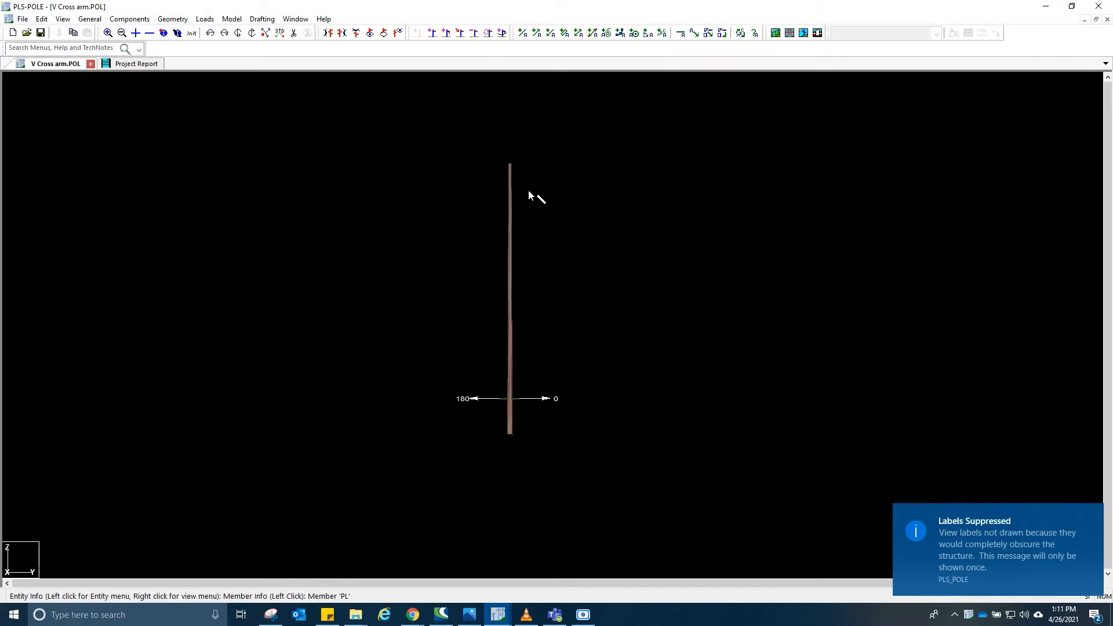
scroll(536, 204, "up", 4)
scroll(485, 160, "down", 1)
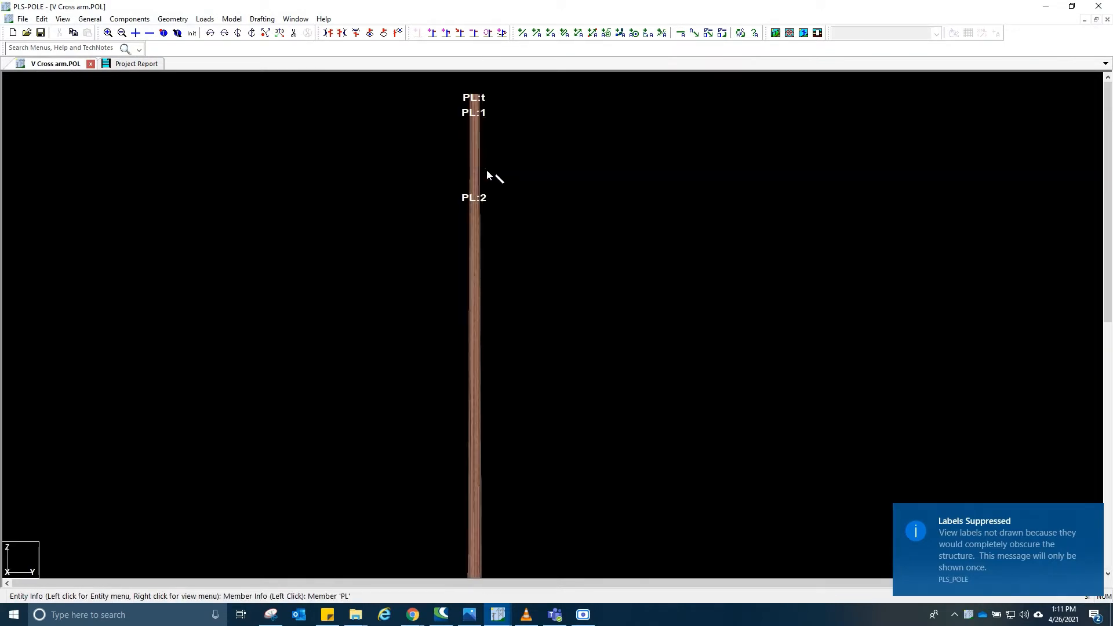
middle_click_drag(495, 113, 495, 160)
scroll(494, 164, "up", 1)
scroll(489, 163, "up", 1)
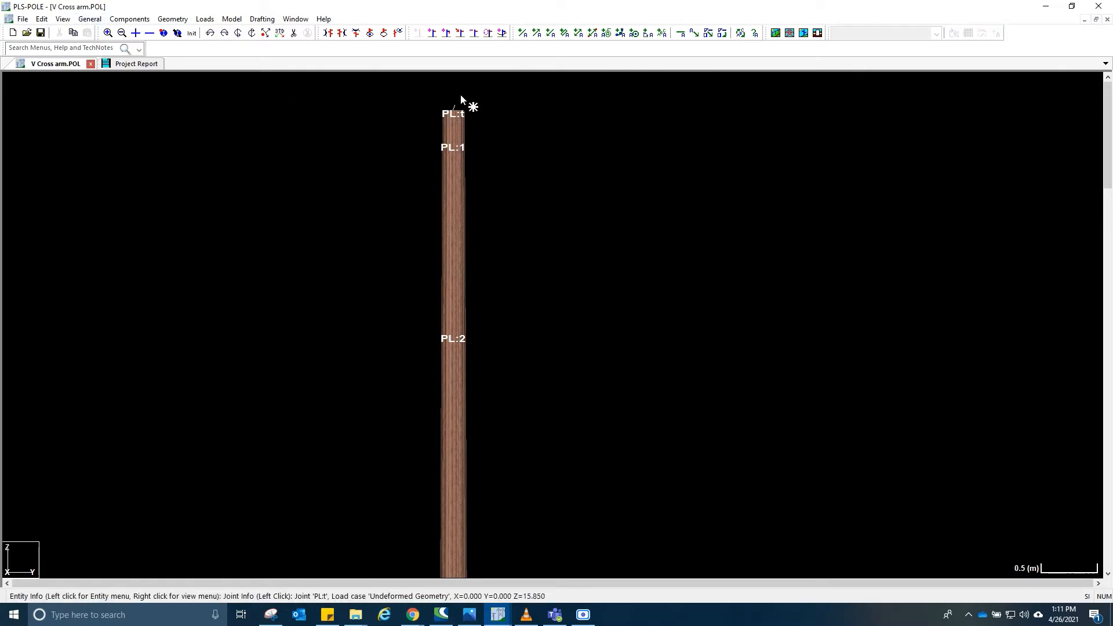
left_click_drag(1112, 152, 875, 152)
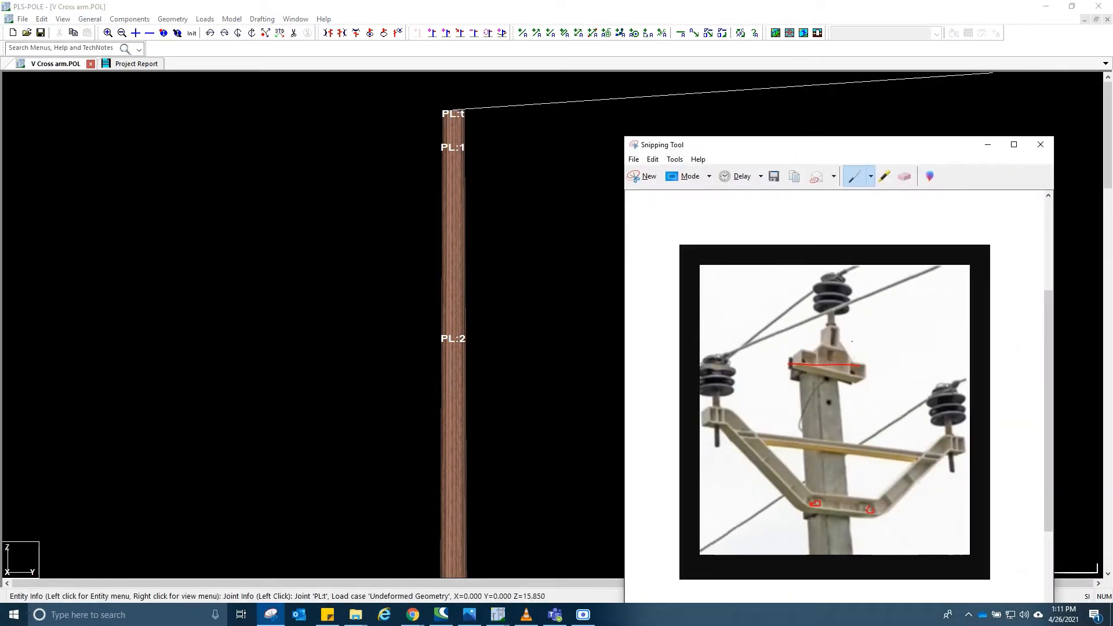
mouse_move(835, 320)
left_mouse_down()
mouse_move(797, 371)
mouse_move(830, 320)
left_mouse_up()
left_click_drag(831, 150, 1112, 150)
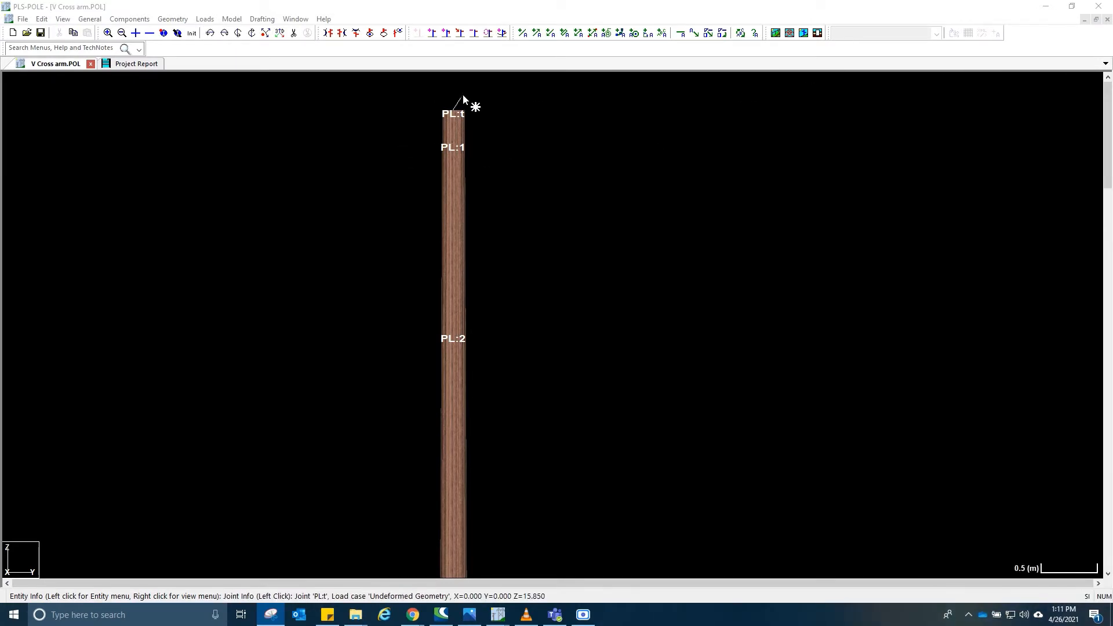
- Open the tubular steel cross arm properties table and add a cross arm labelled ABTOPARM
left_click(131, 19)
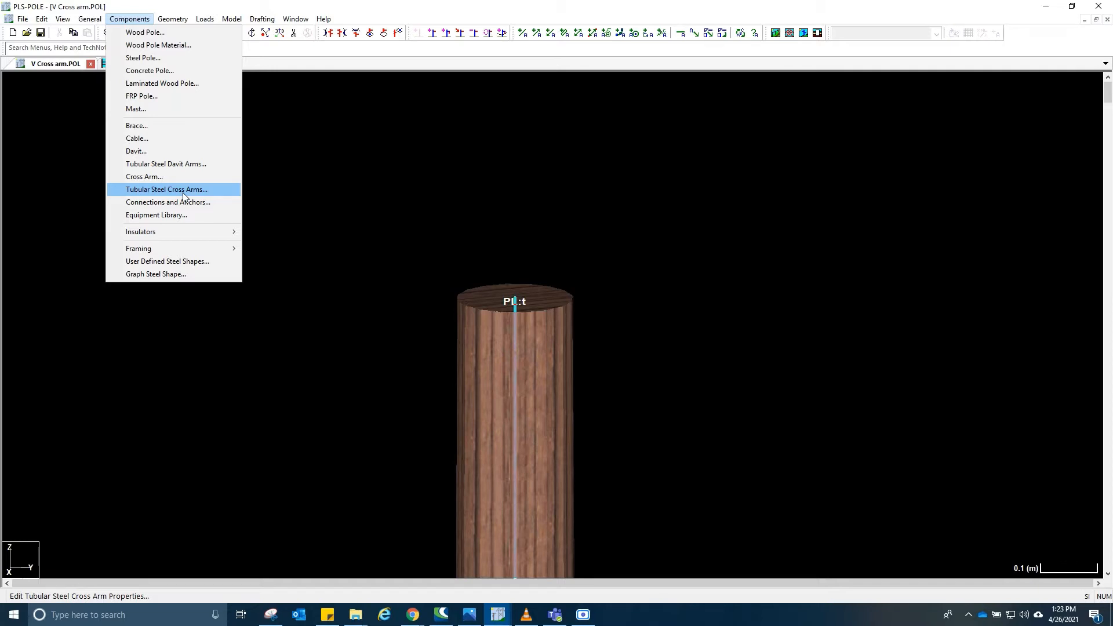
left_click(152, 190)
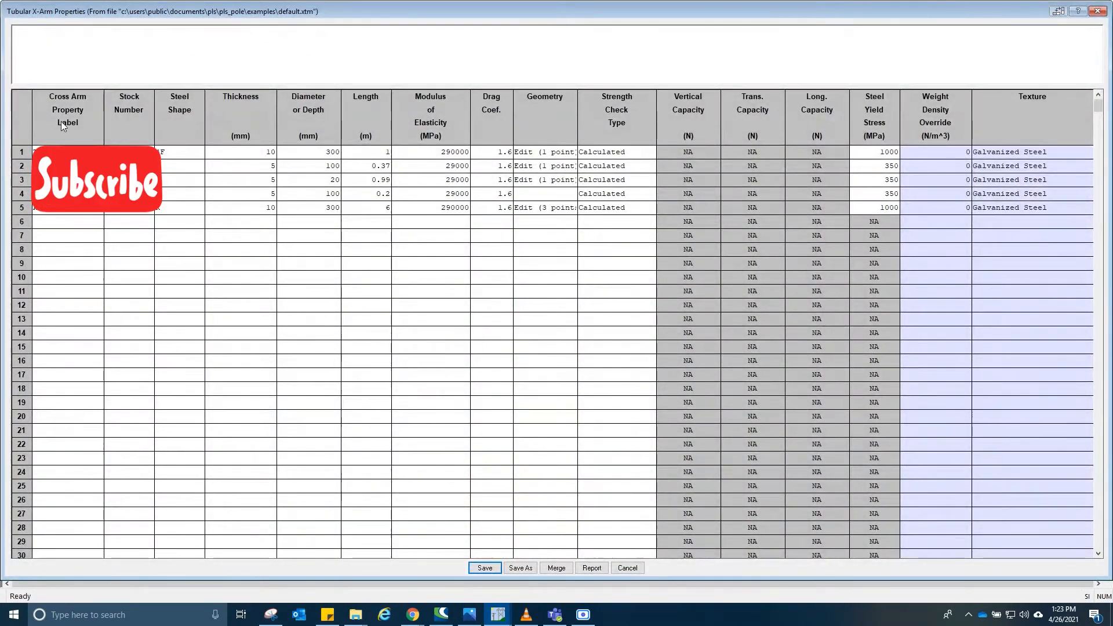
left_click(56, 225)
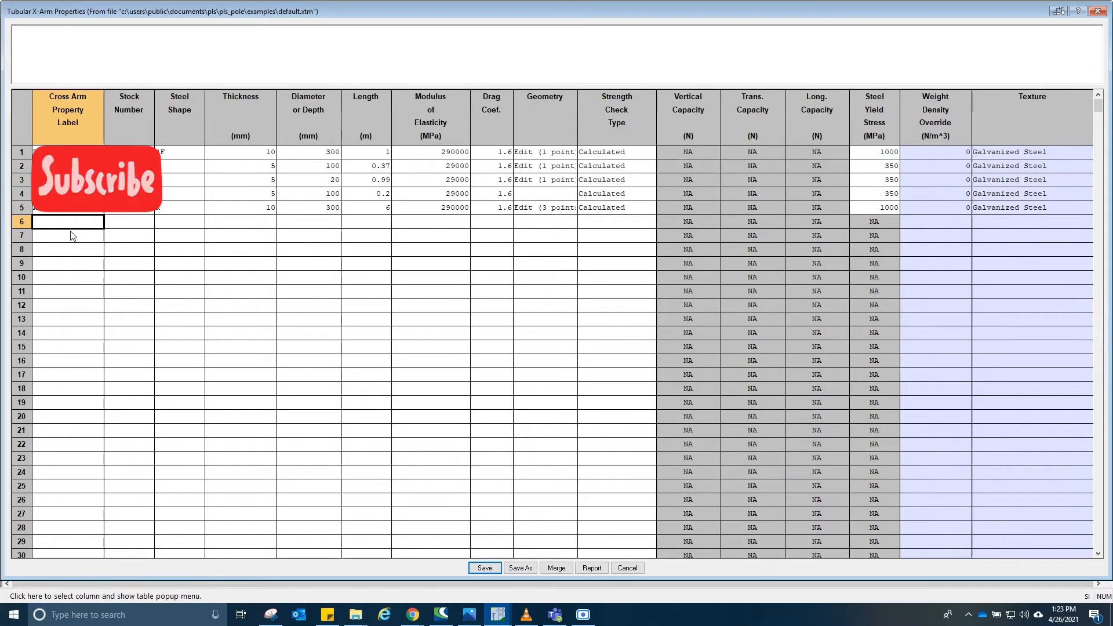
type("AB")
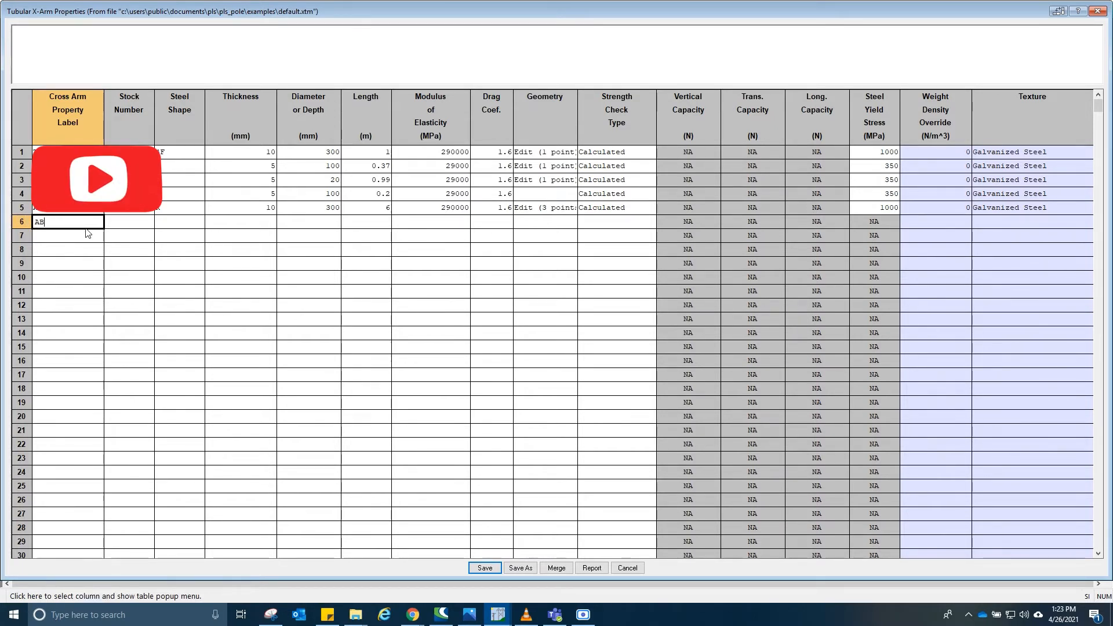
type("TOPARM")
key("Tab")
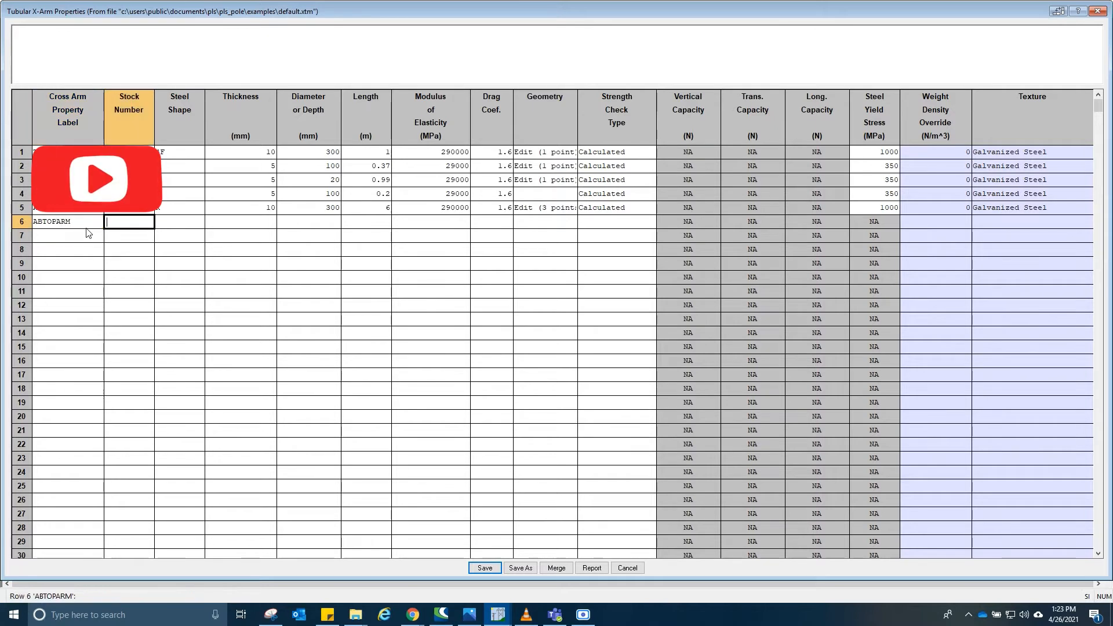
- Set the ABTOPARM steel shape to R and bring up the reference photo in Snipping Tool
key("Tab")
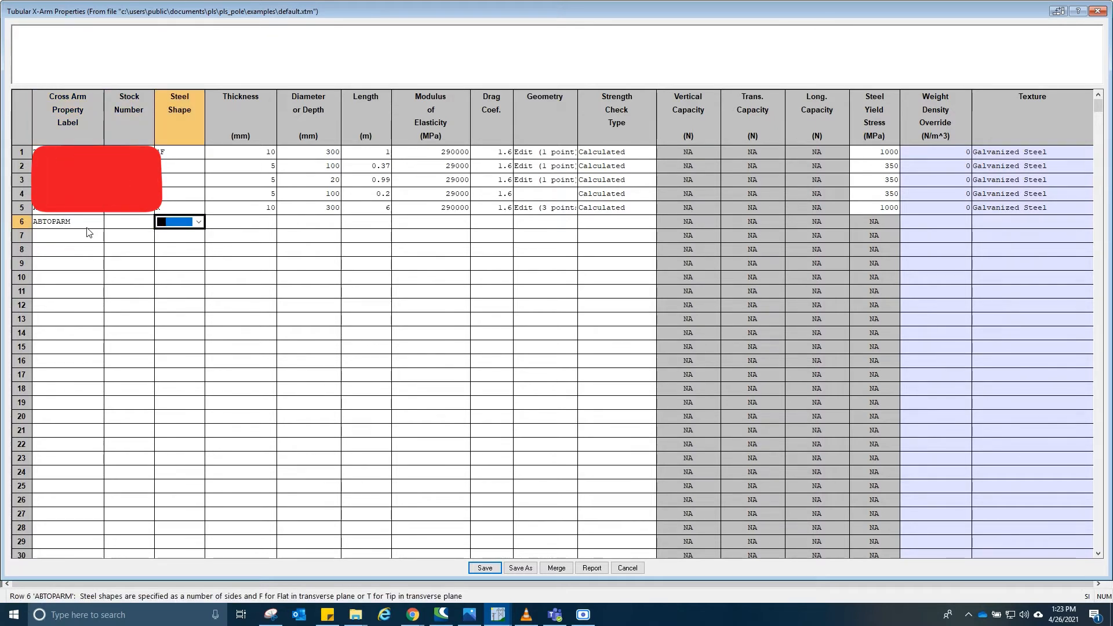
left_click(199, 222)
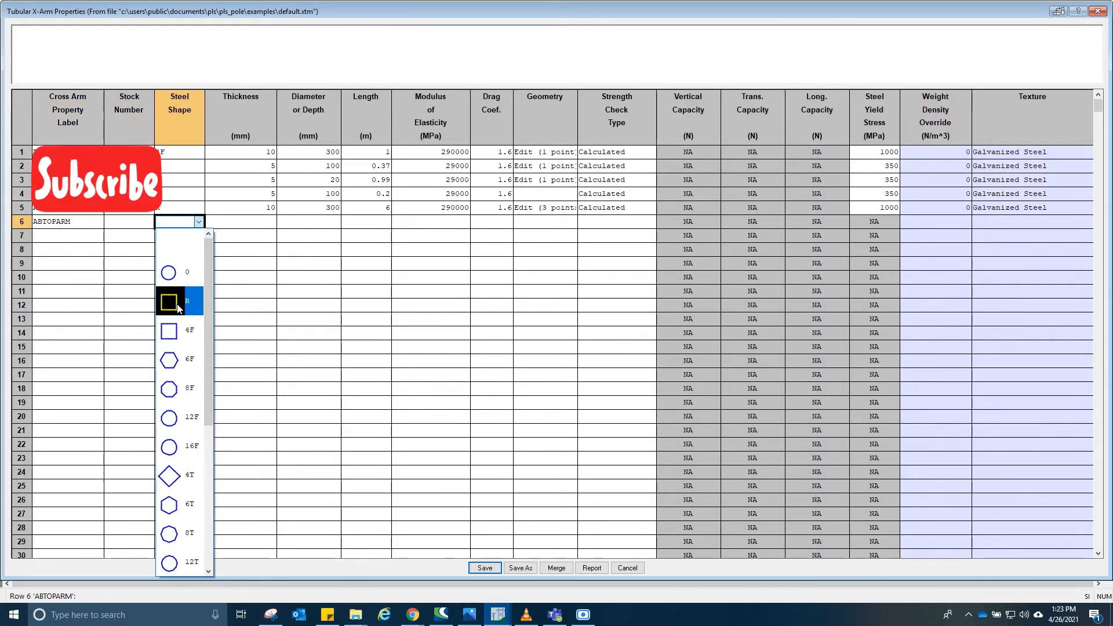
left_click(178, 302)
left_click(199, 222)
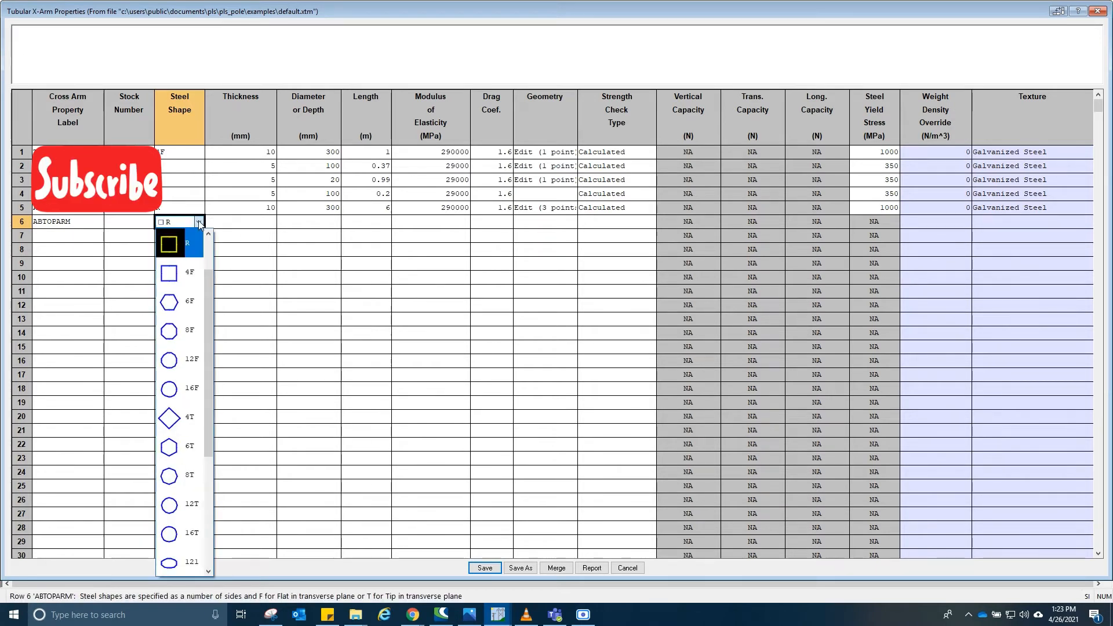
left_click(243, 225)
left_click(182, 225)
left_click(181, 224)
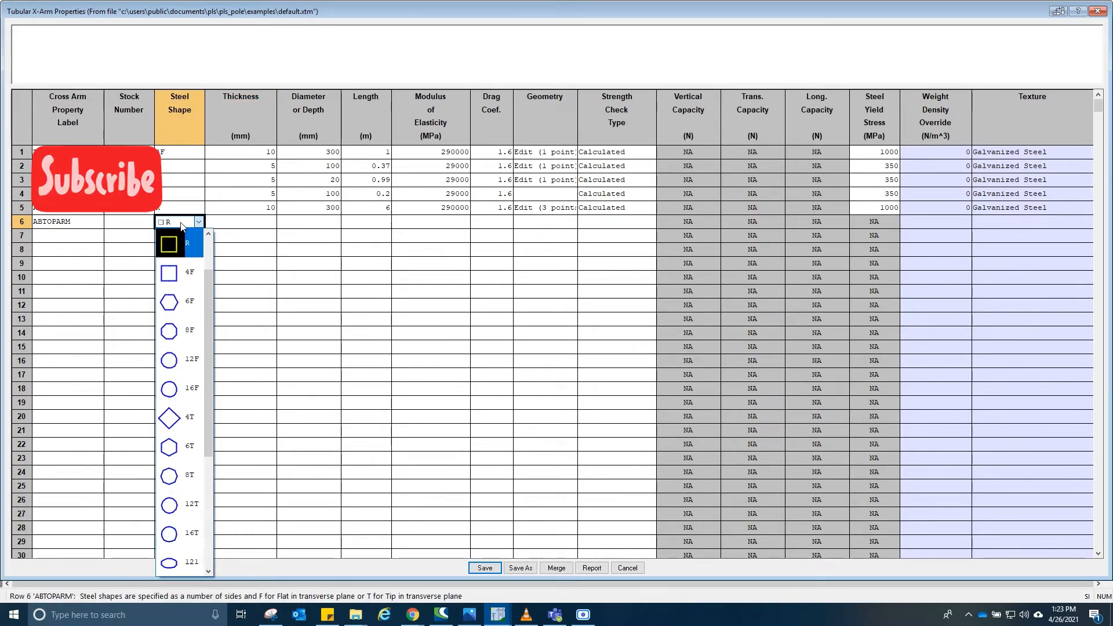
left_click(271, 616)
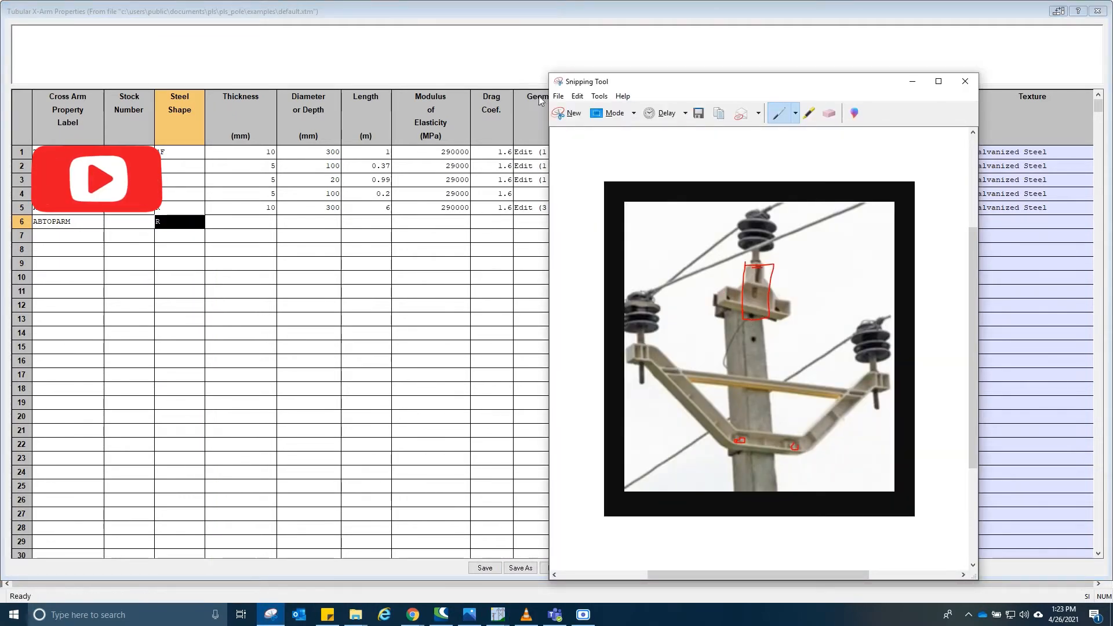
- Set the ABTOPARM cross arm's thickness to 10 mm, diameter or depth to 100 mm and length to 0.2 m
left_click(242, 221)
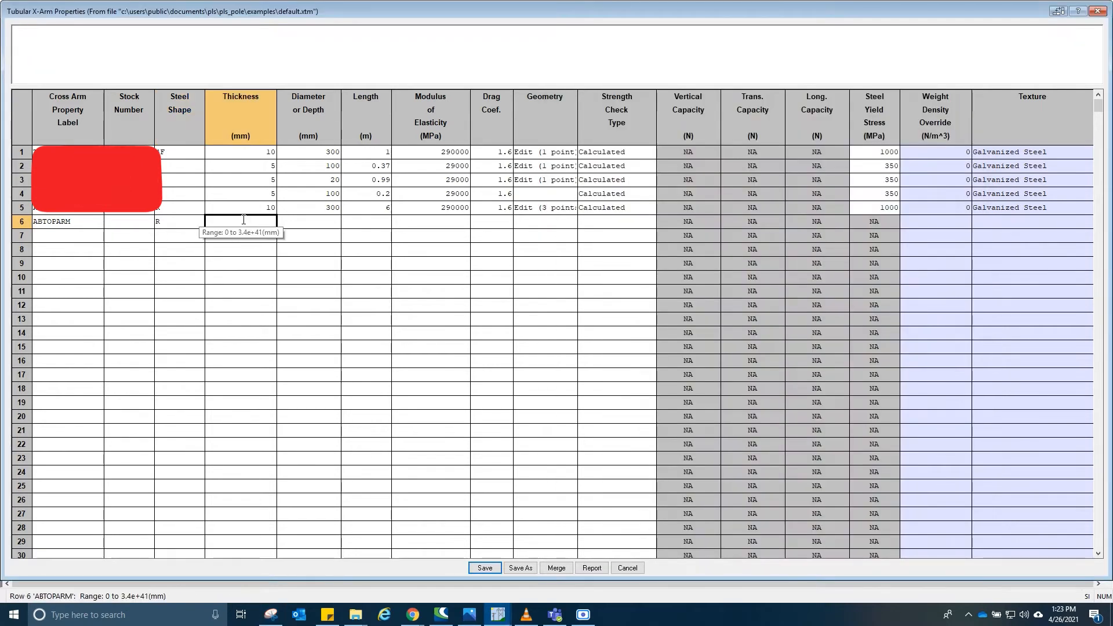
key("alt+Tab")
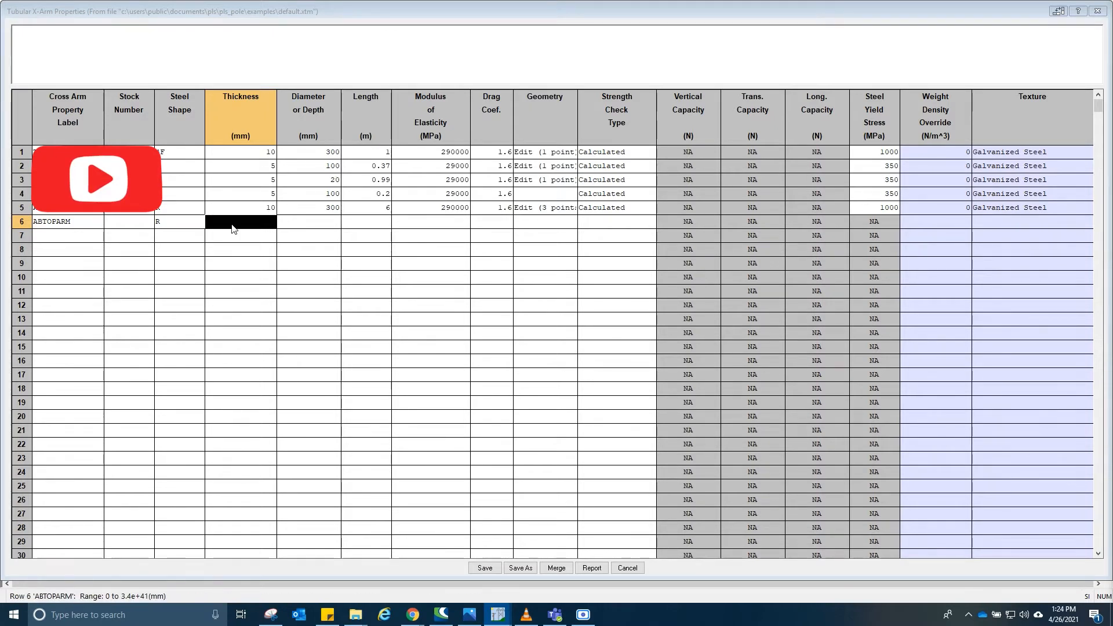
type("1")
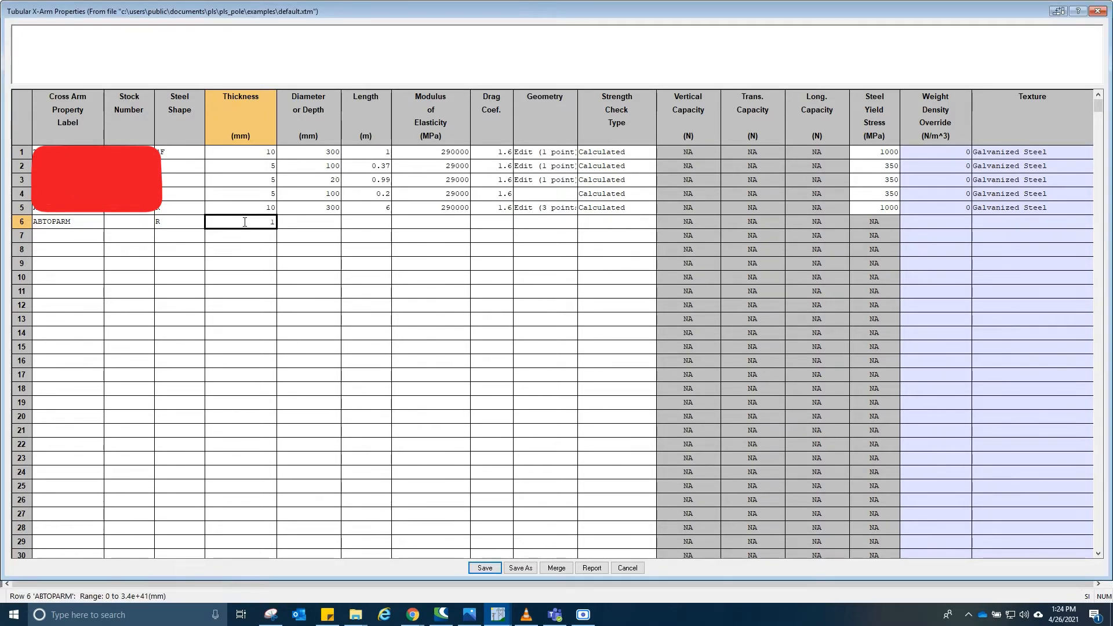
type("0")
key("Tab")
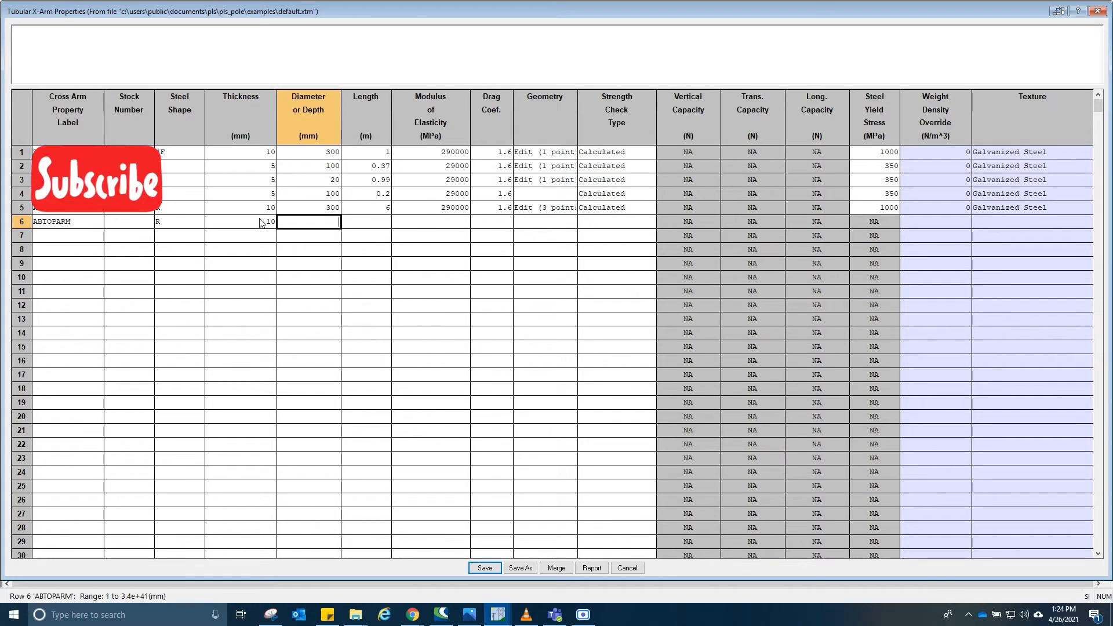
type("100")
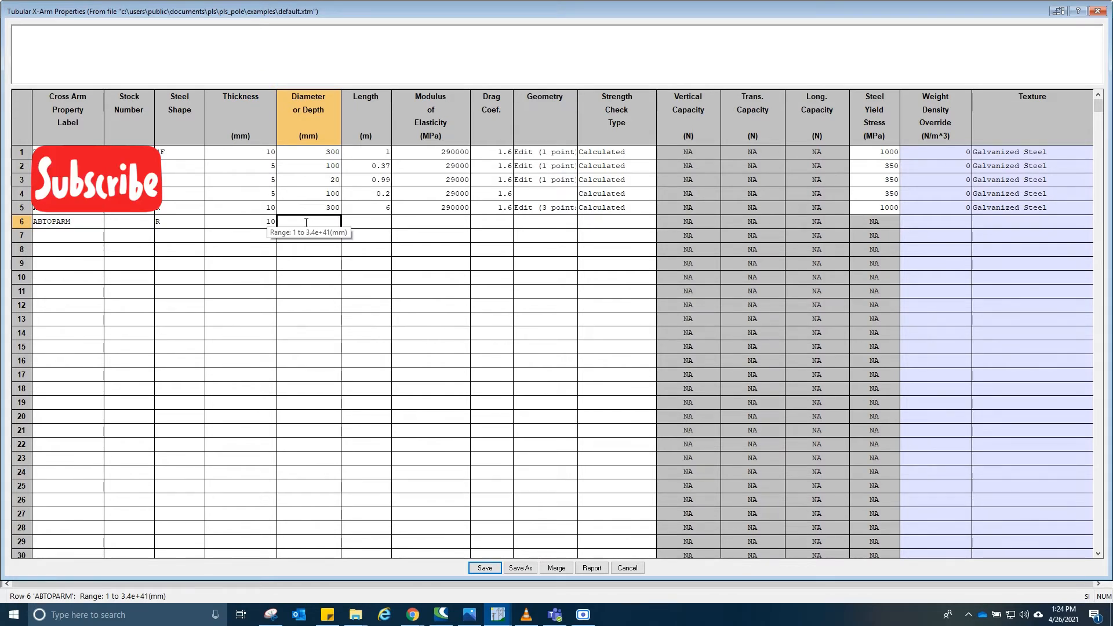
key("Tab")
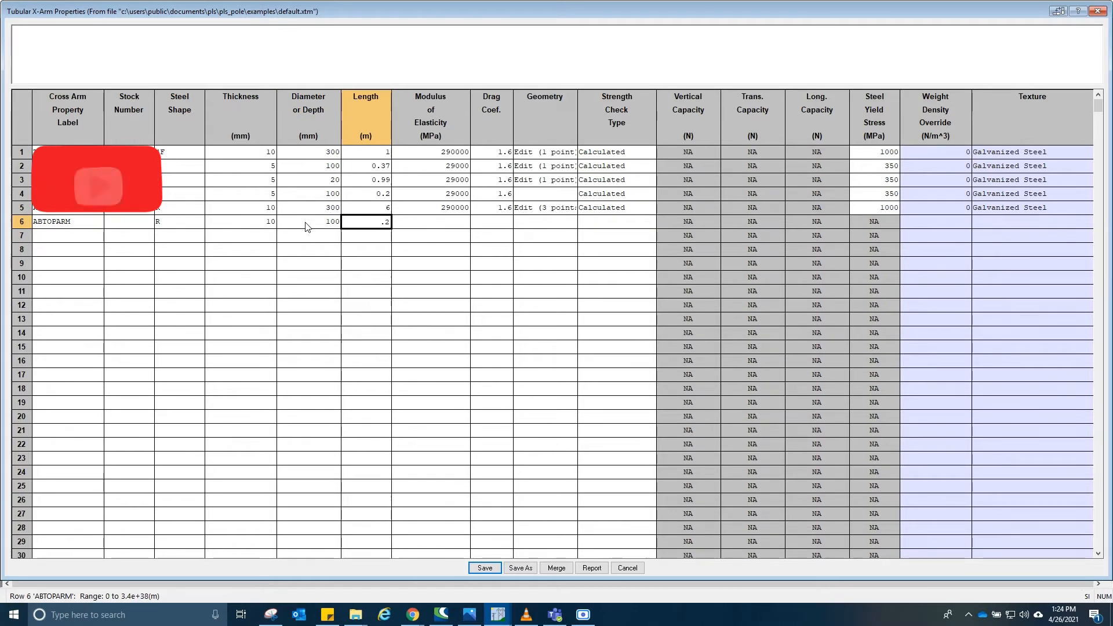
key("Tab")
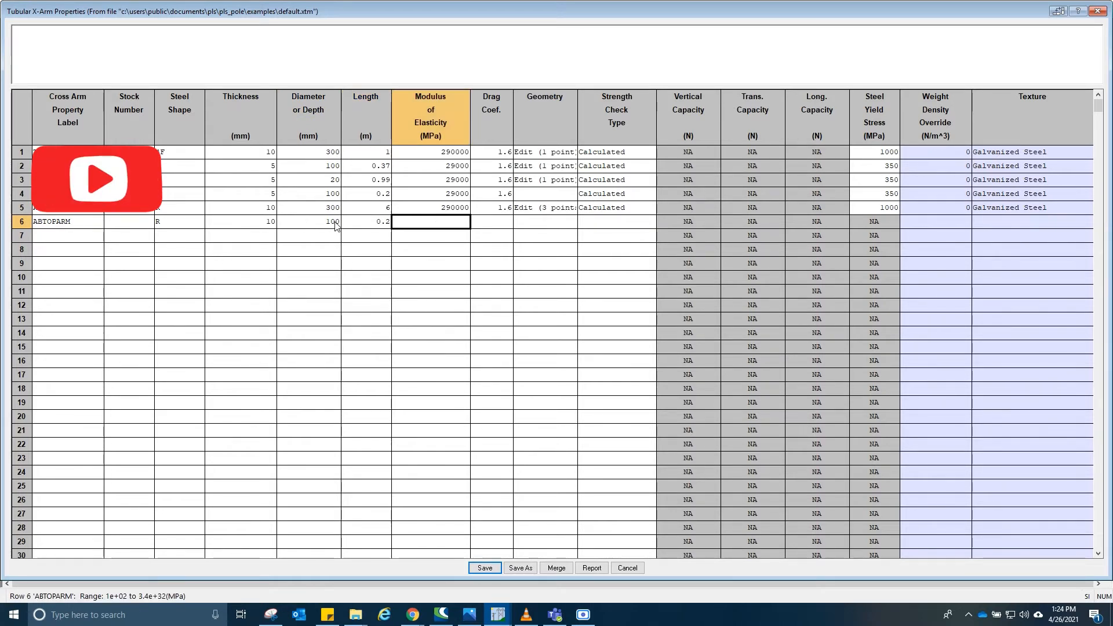
- Switch to Snipping Tool and sketch the top bracket's outline and dimension marks on the reference photo
key("alt+Tab")
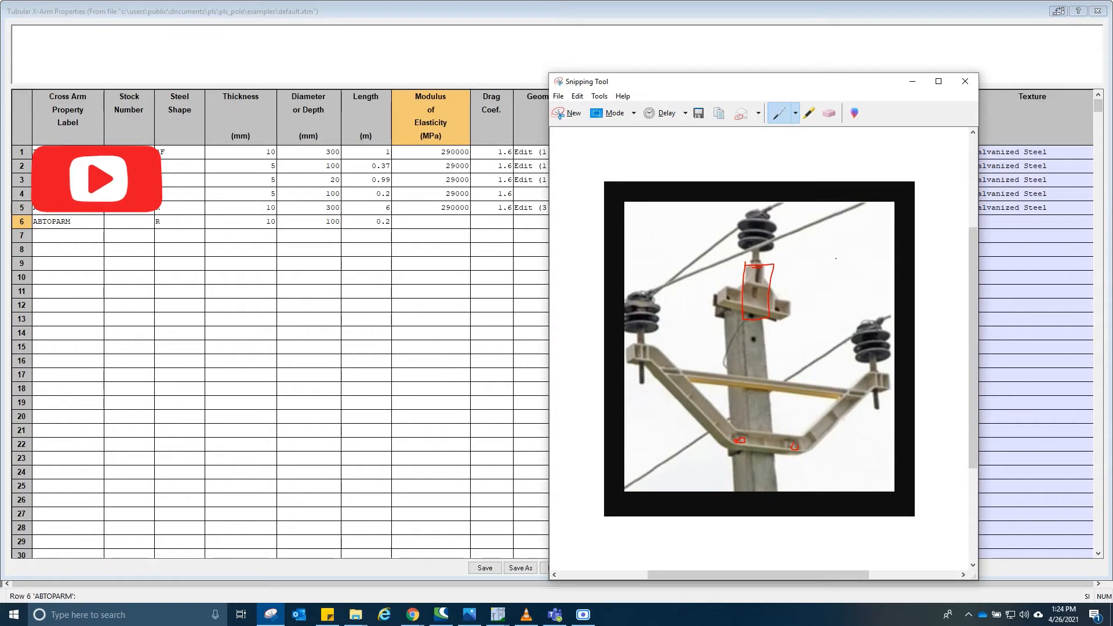
left_click_drag(754, 310, 773, 300)
mouse_move(808, 265)
left_mouse_down()
mouse_move(862, 266)
mouse_move(841, 296)
mouse_move(843, 317)
mouse_move(814, 316)
mouse_move(780, 356)
mouse_move(831, 335)
left_mouse_up()
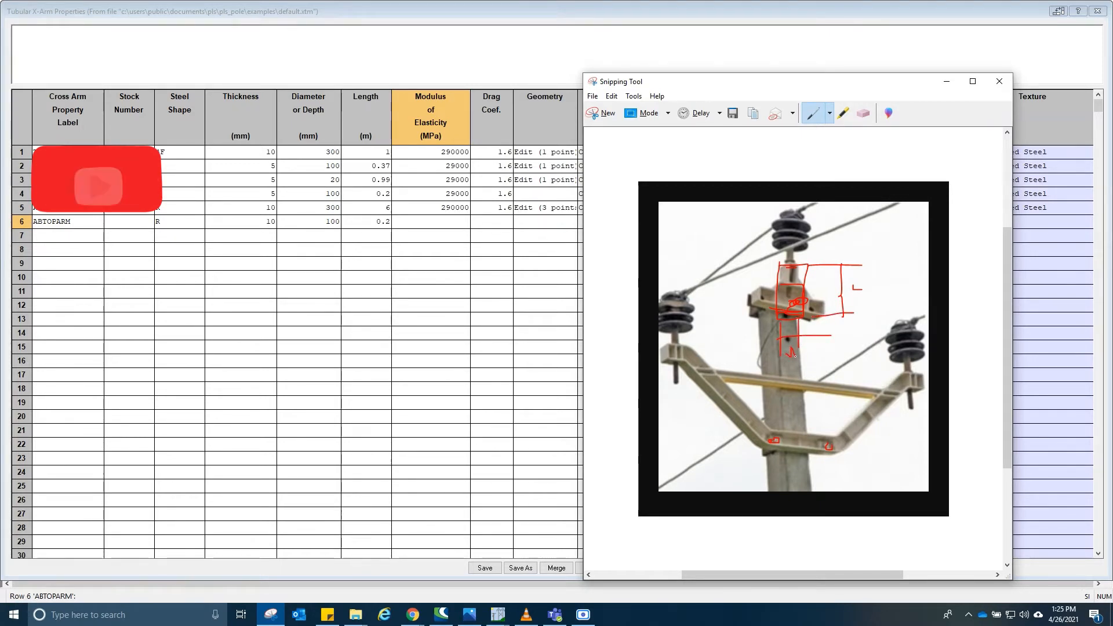
left_click_drag(795, 356, 801, 349)
left_click_drag(835, 274, 861, 262)
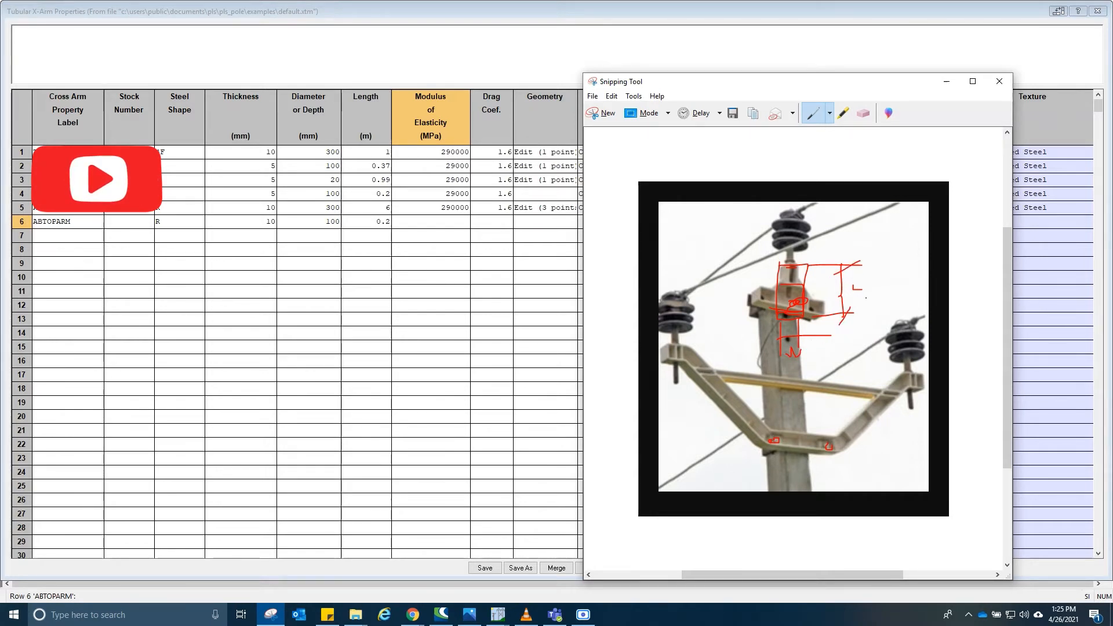
left_click(633, 29)
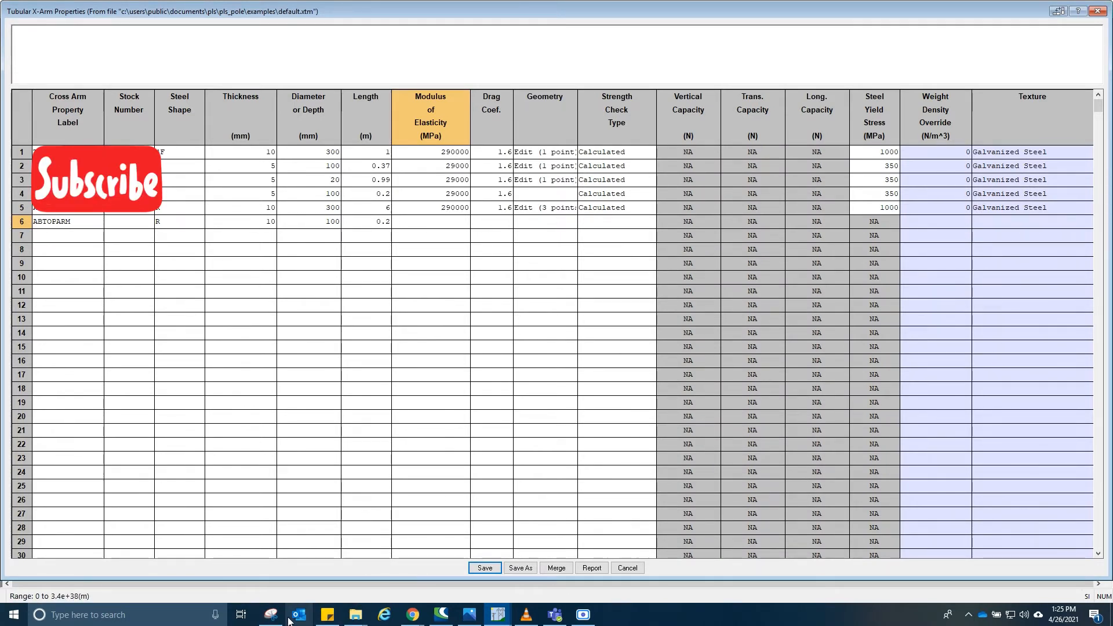
left_click(270, 615)
left_click(696, 4)
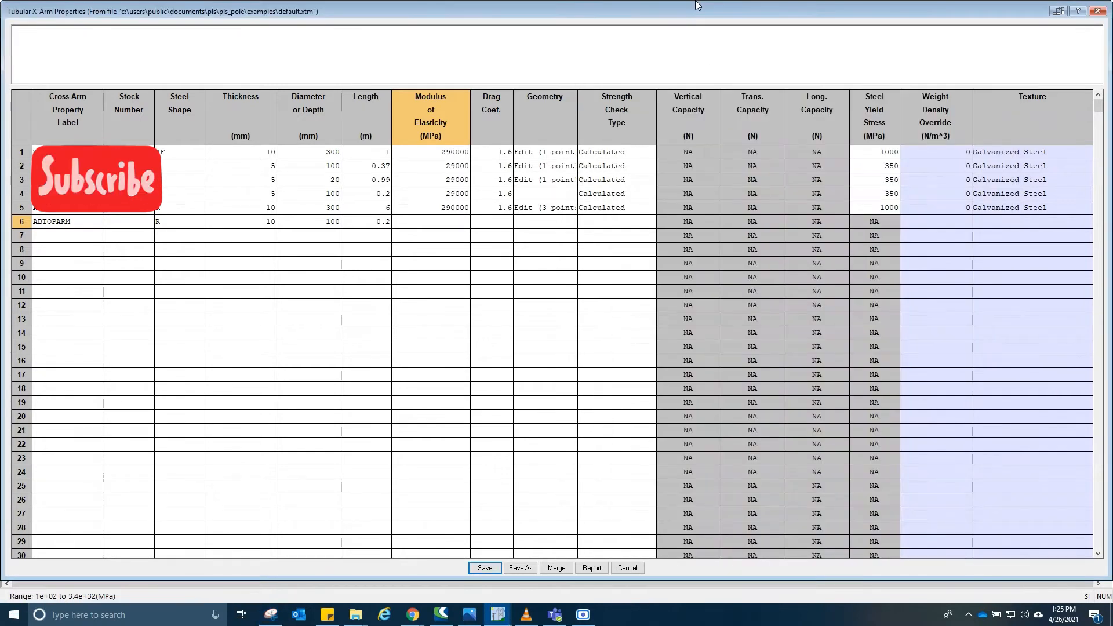
- Set the ABTOPARM modulus of elasticity to 290000 MPa and its drag coefficient to 1.6
left_click(443, 228)
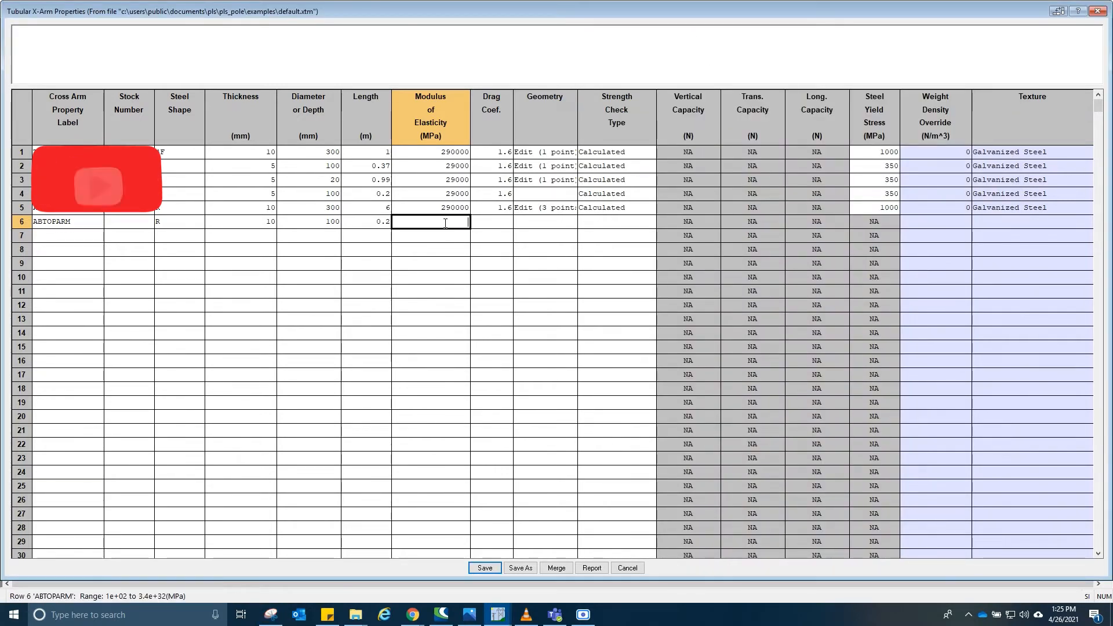
type("2900")
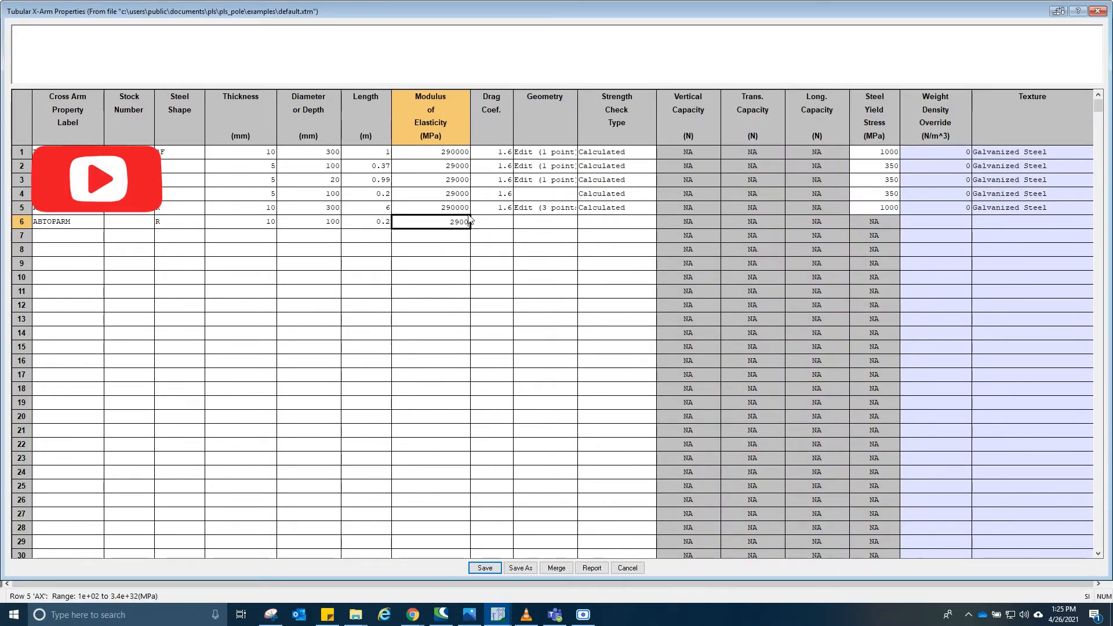
type("00")
key("Tab")
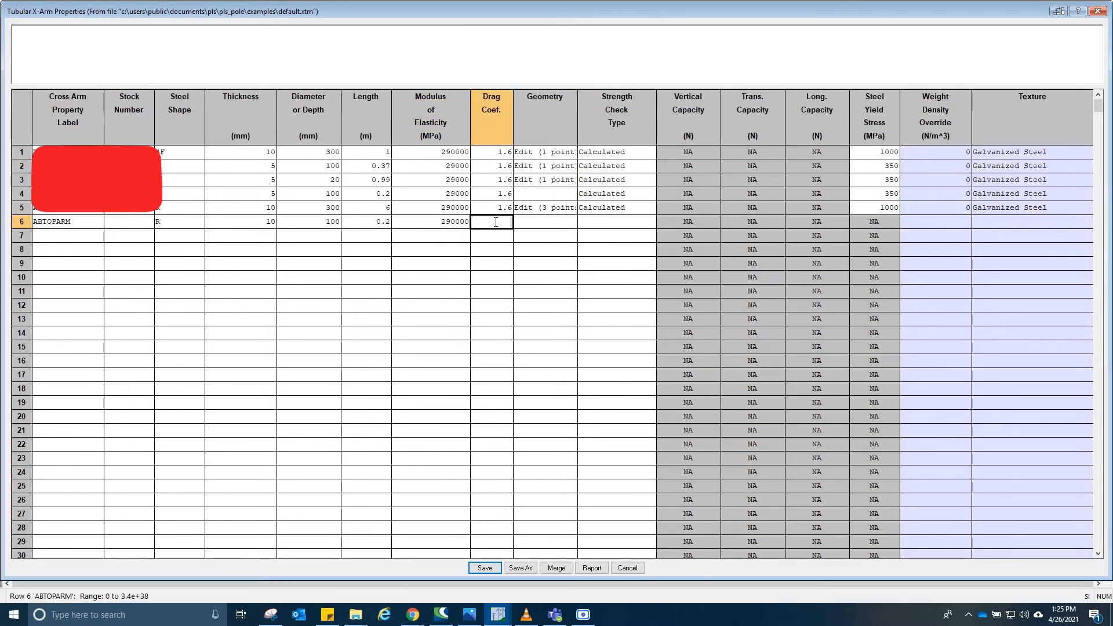
type("1.6")
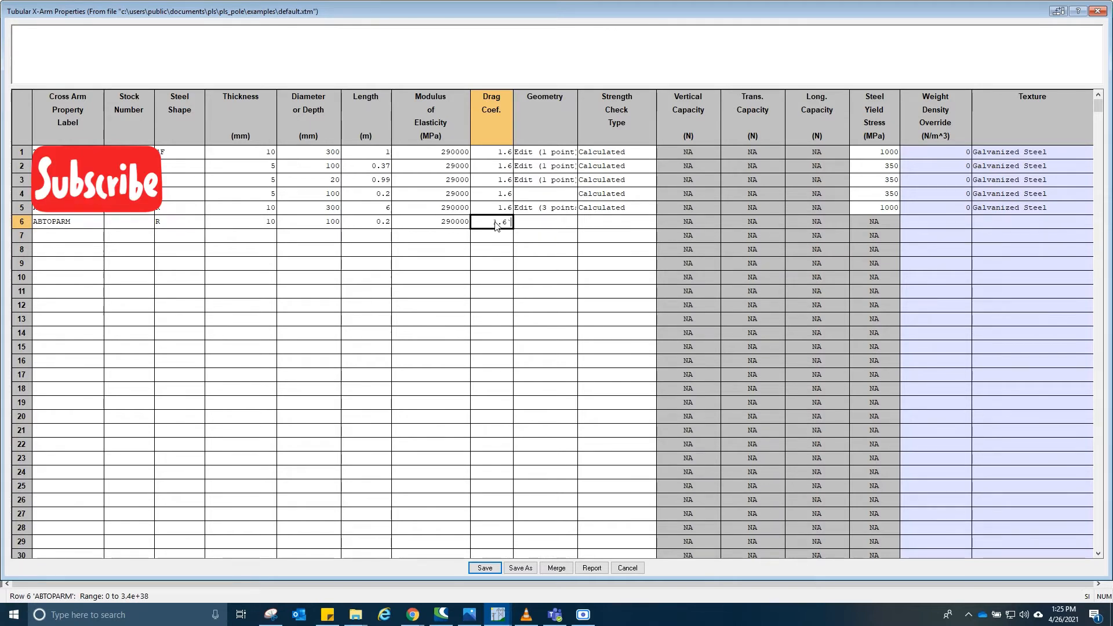
key("Tab")
- Open the ABTOPARM geometry joints table, delete the TPBKT joint label, and close the table
left_click(573, 223)
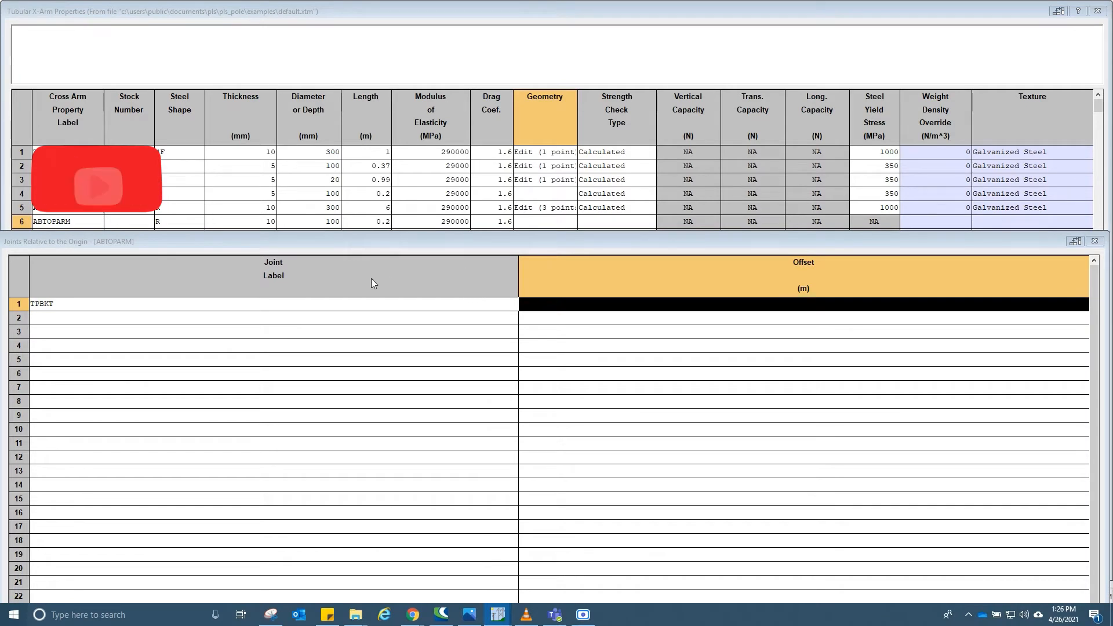
left_click(372, 306)
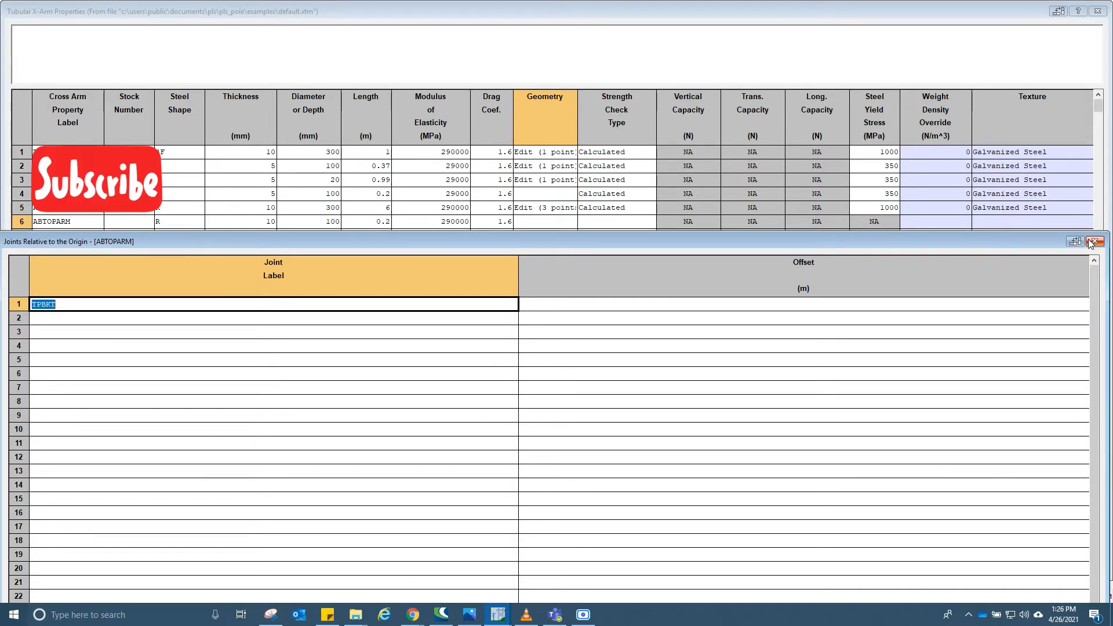
key("Delete")
left_click(1094, 241)
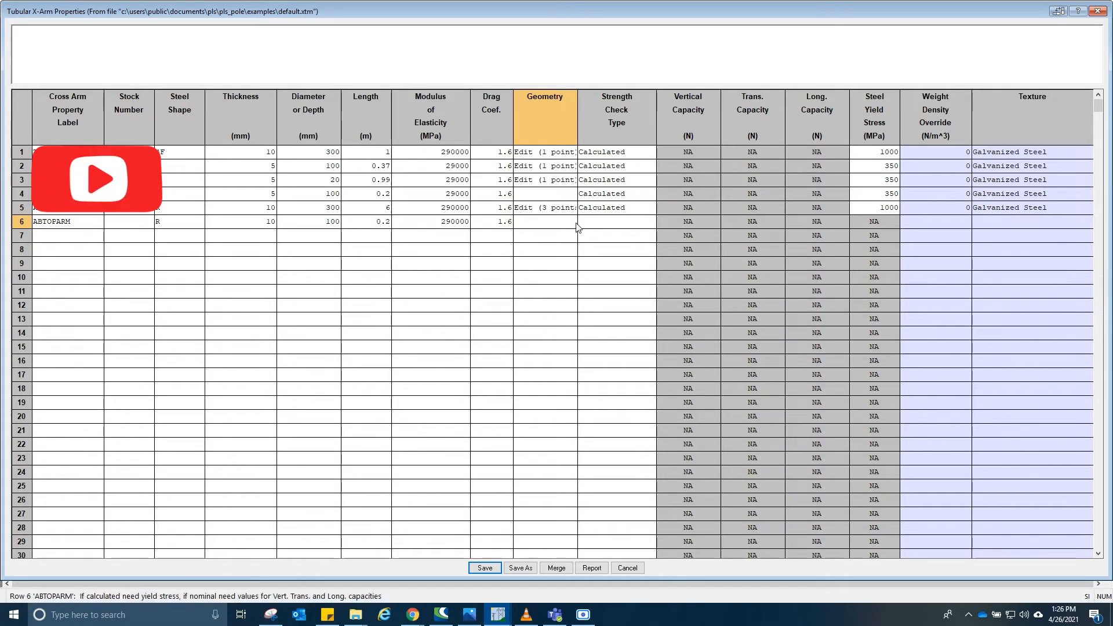
- Set the ABTOPARM strength check type to Calculated and its steel yield stress to 1000 MPa
left_click(556, 226)
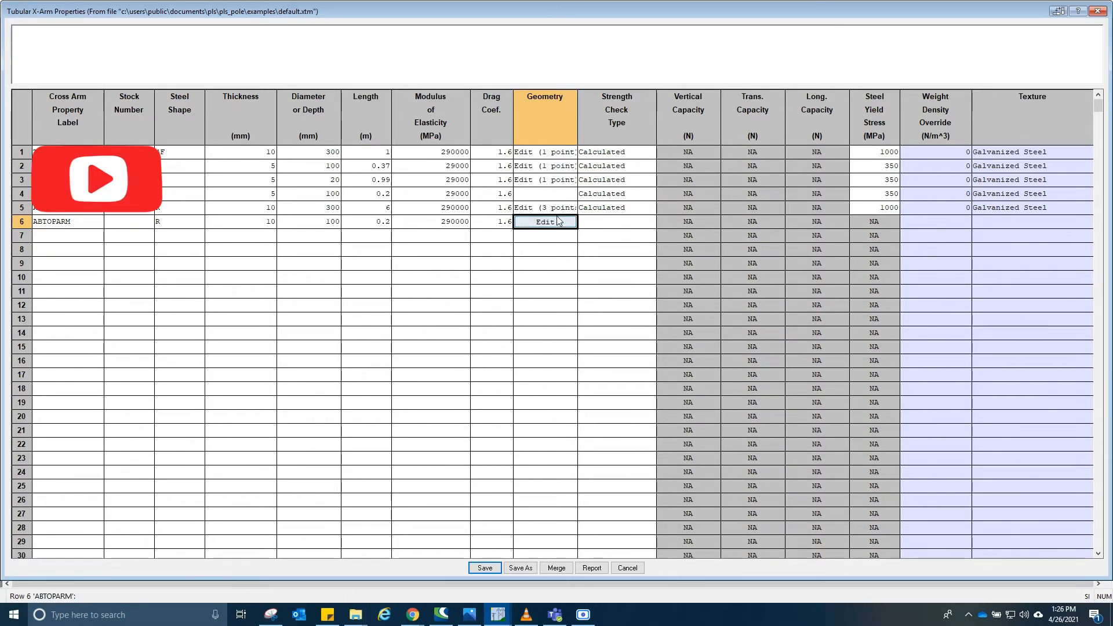
left_click(618, 222)
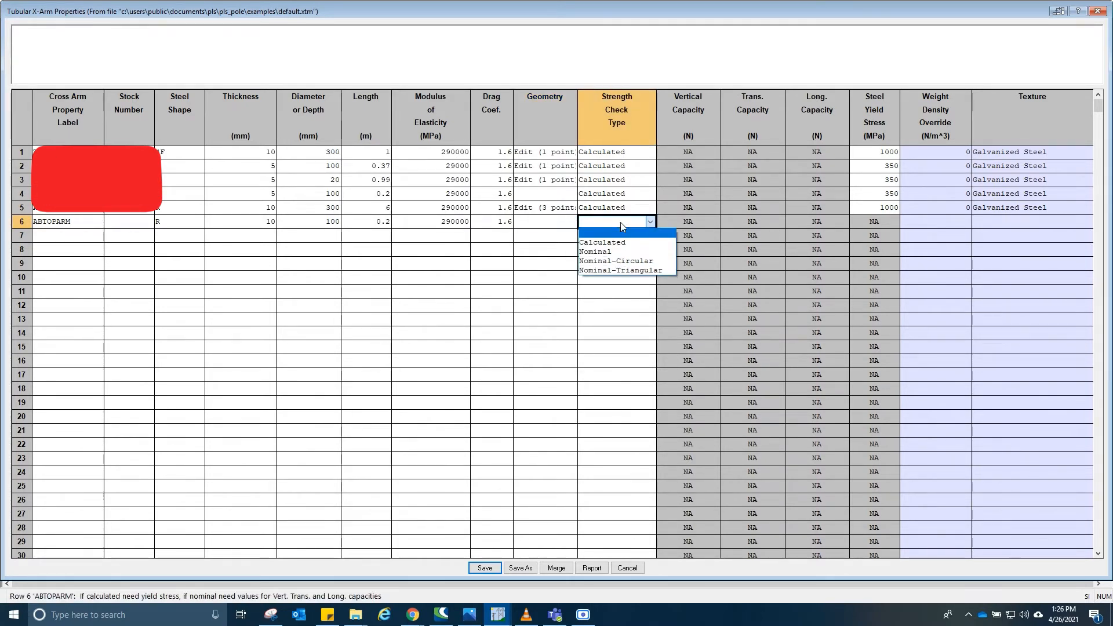
left_click(618, 243)
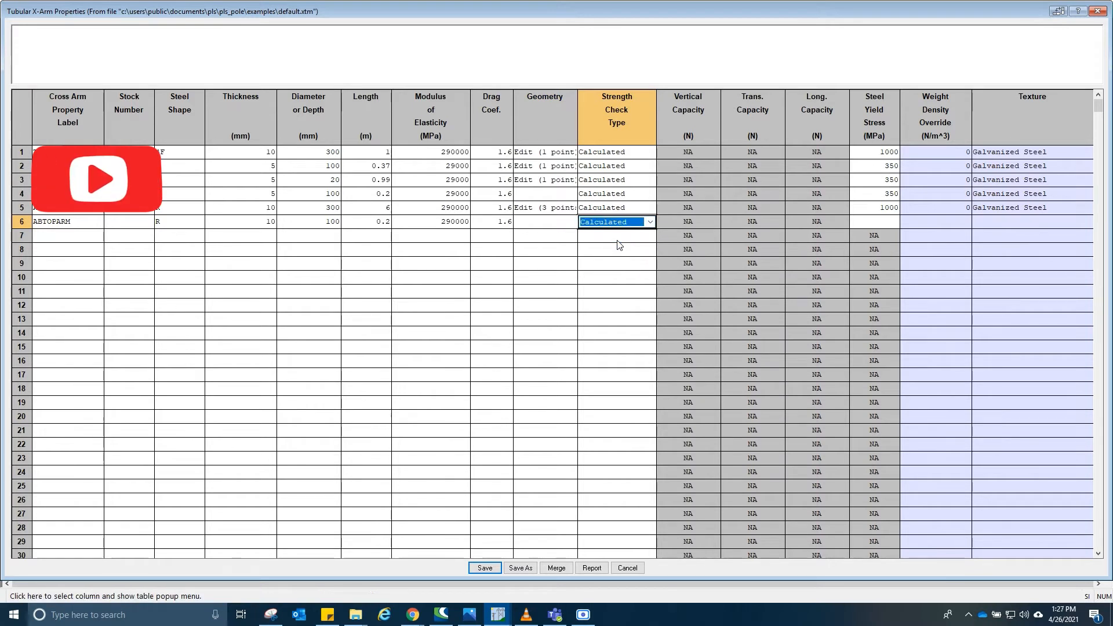
left_click(882, 221)
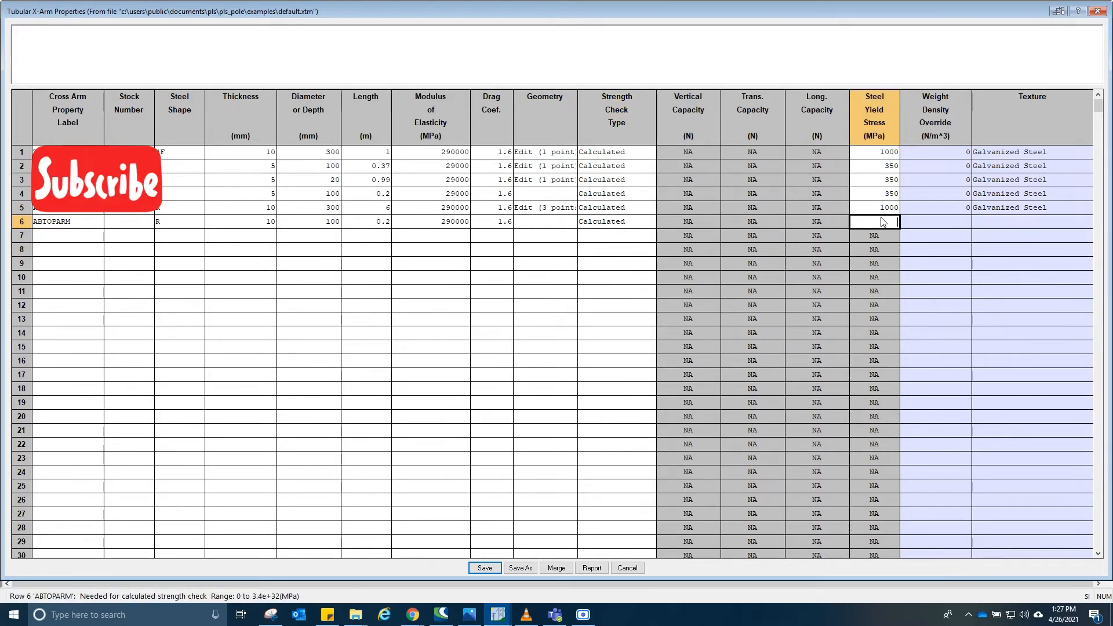
type("1000")
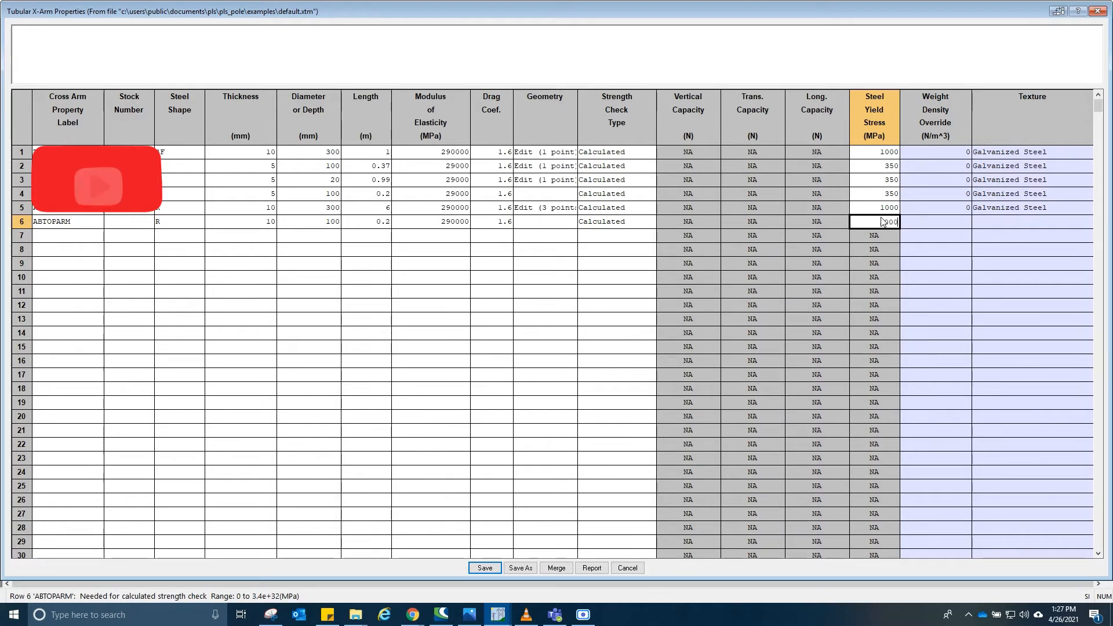
key("Tab")
key("Tab")
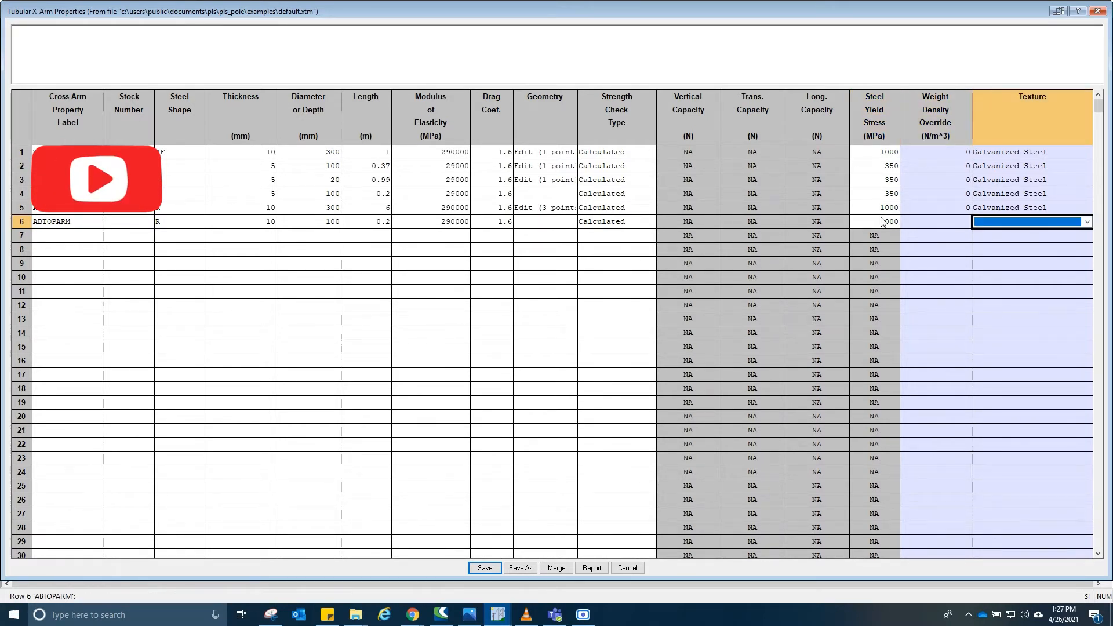
- Set the ABTOPARM texture to Galvanized Steel
left_click(1080, 223)
left_click(1052, 241)
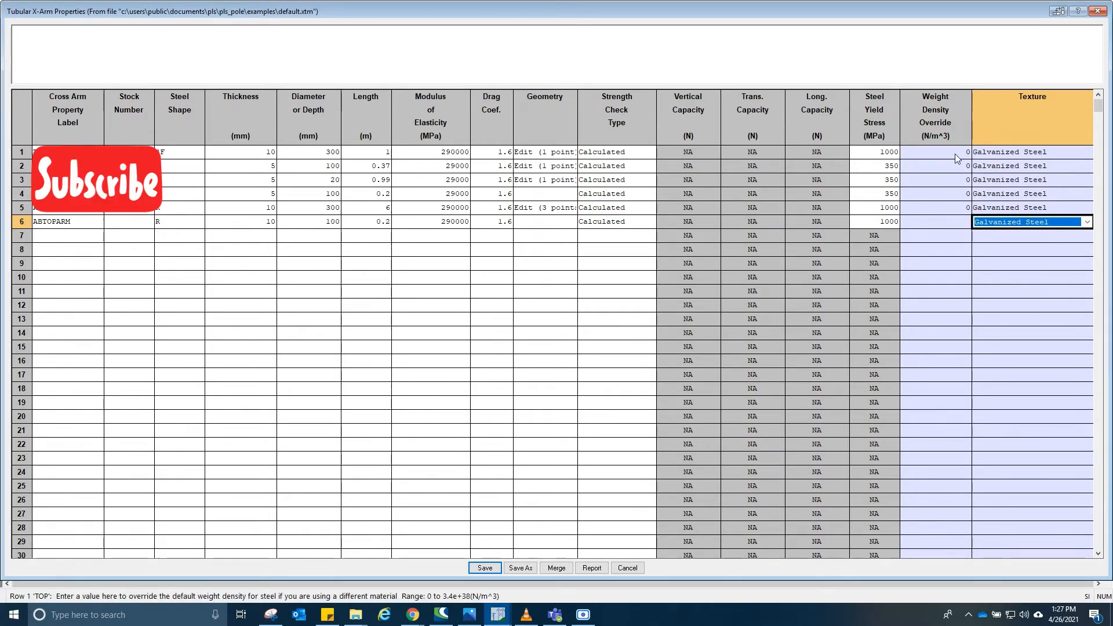
left_click(946, 222)
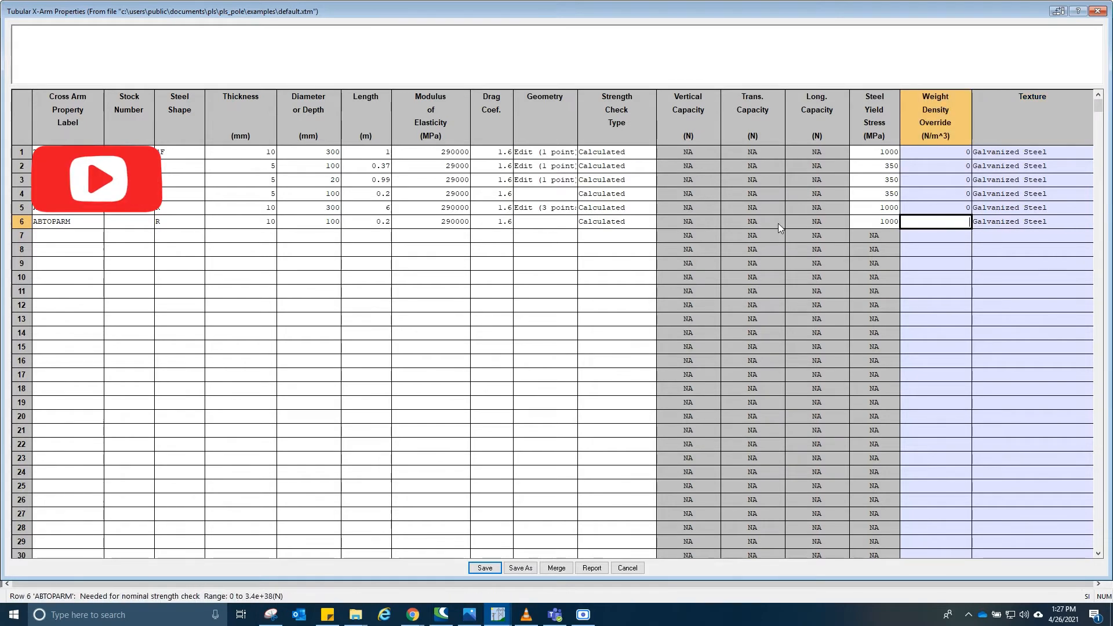
- Review each entry of the ABTOPARM row and save the tubular cross arm properties table
left_click(74, 226)
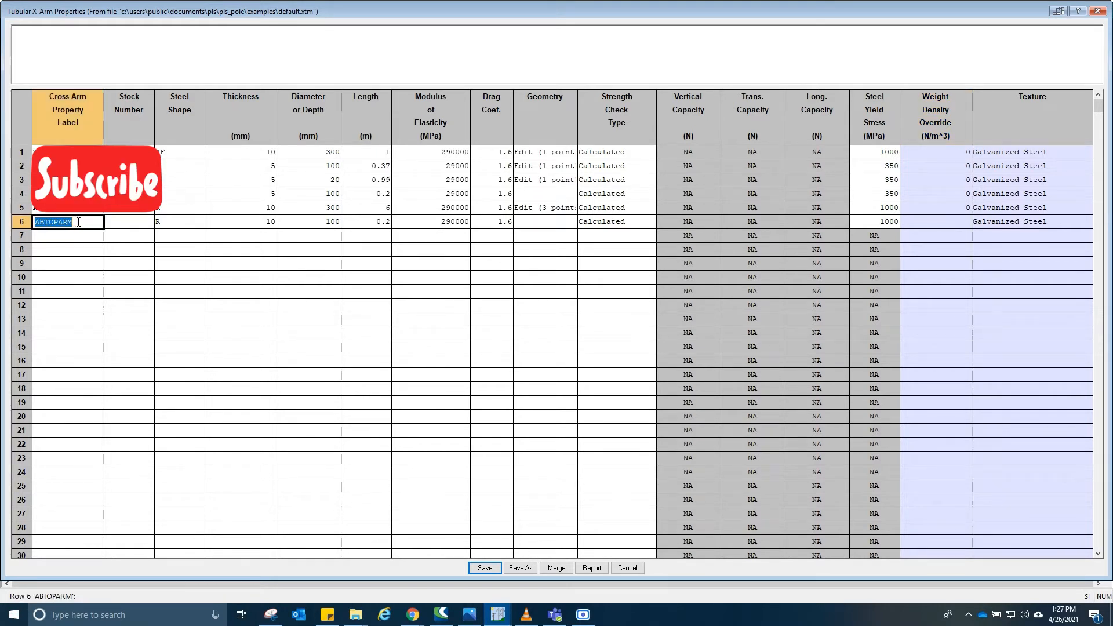
left_click(193, 226)
left_click(240, 224)
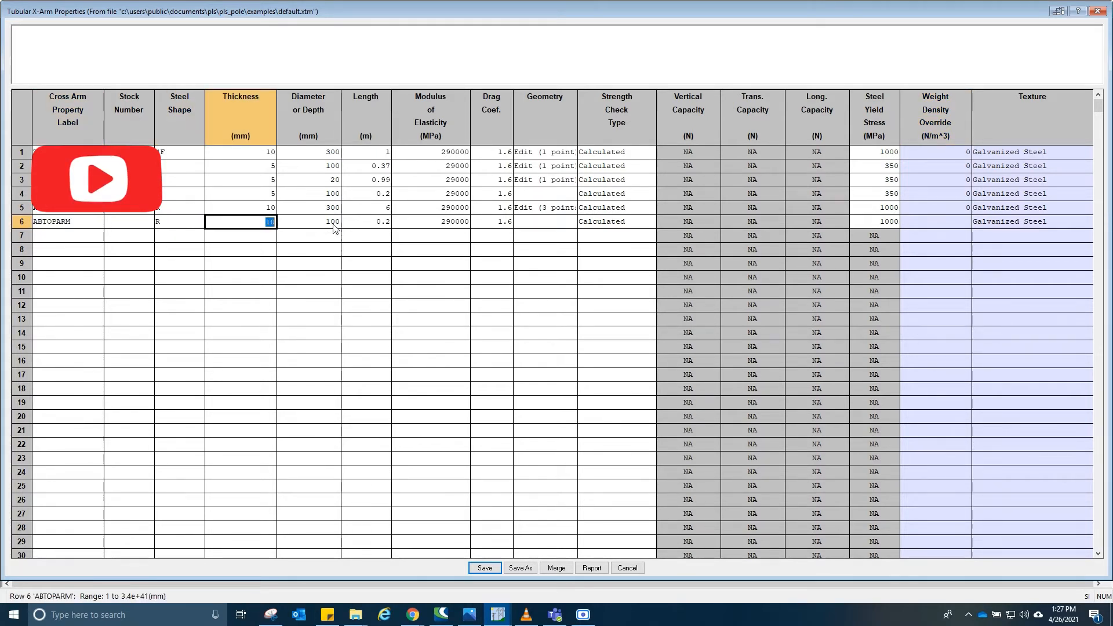
left_click(312, 226)
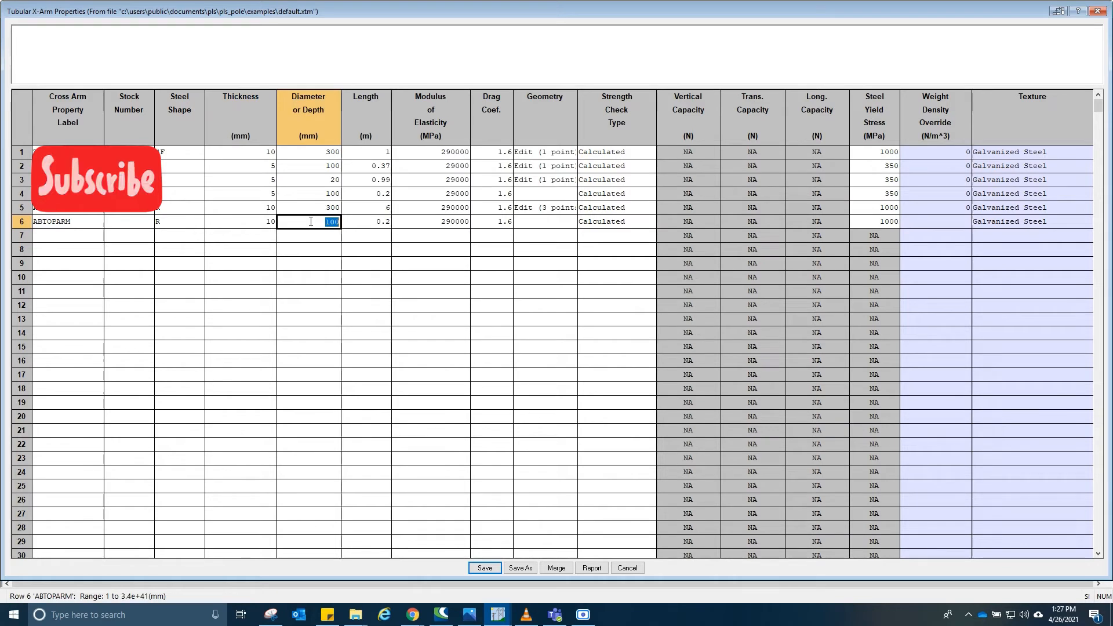
left_click(371, 225)
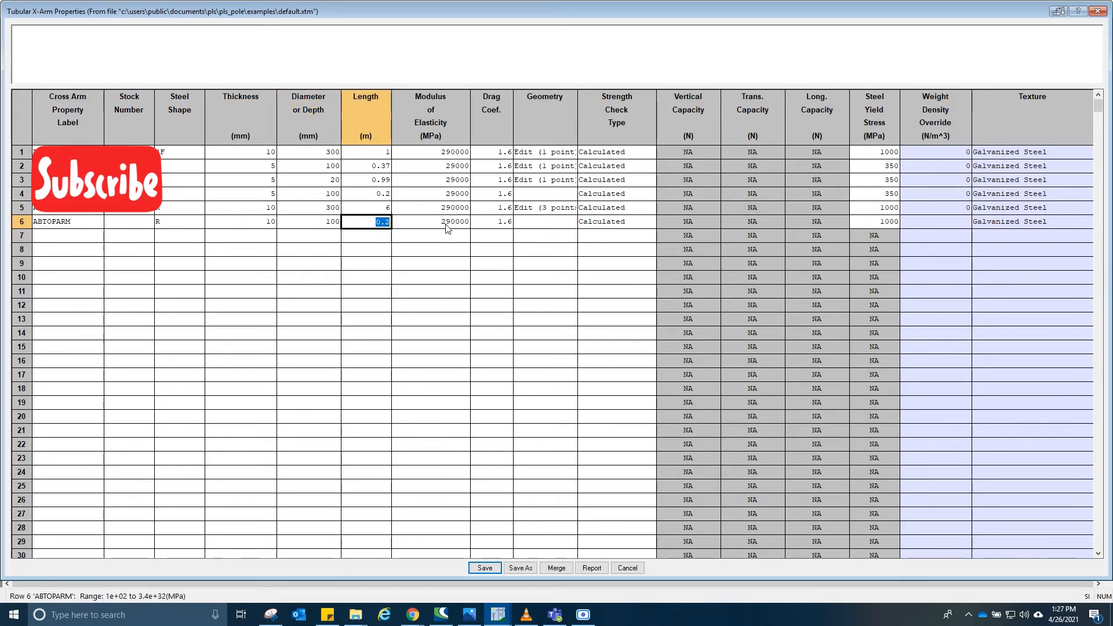
left_click(509, 226)
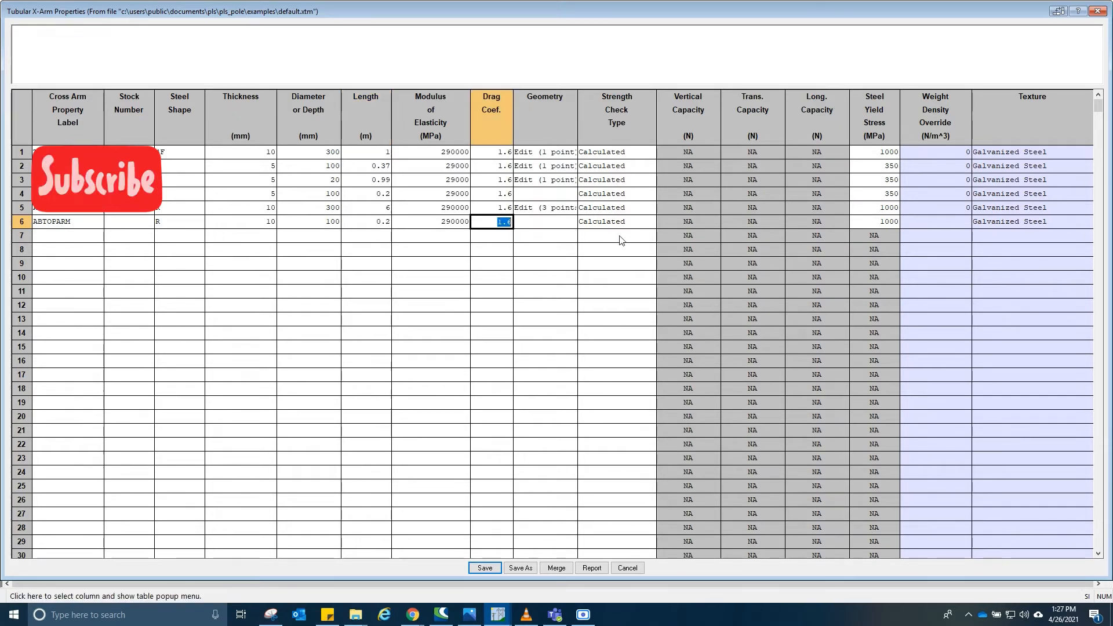
left_click(617, 222)
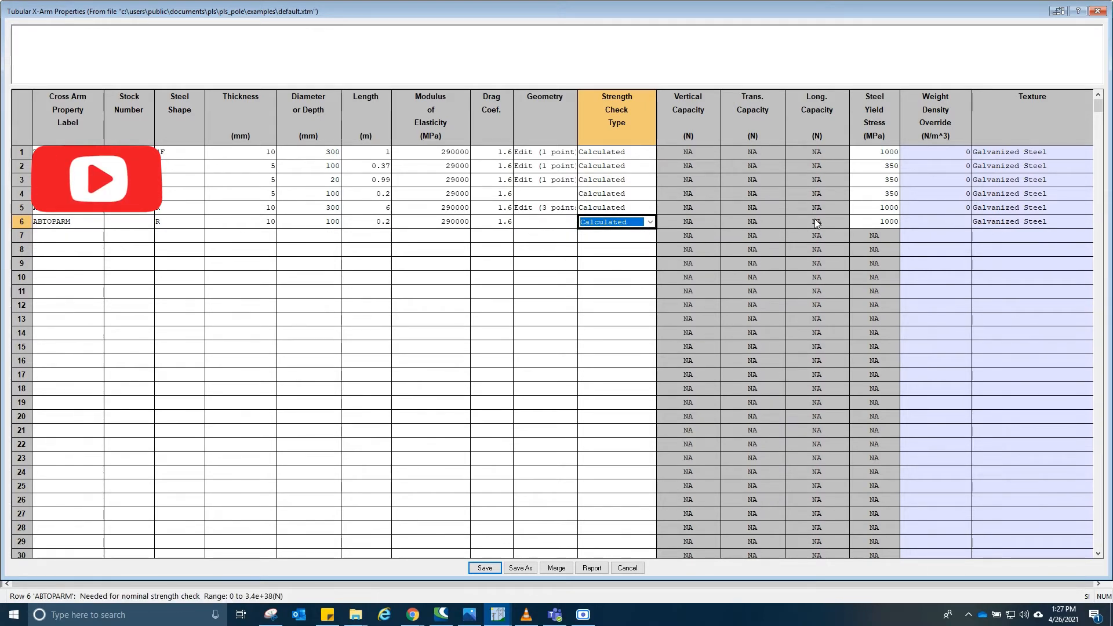
left_click(884, 221)
left_click(958, 221)
key("Tab")
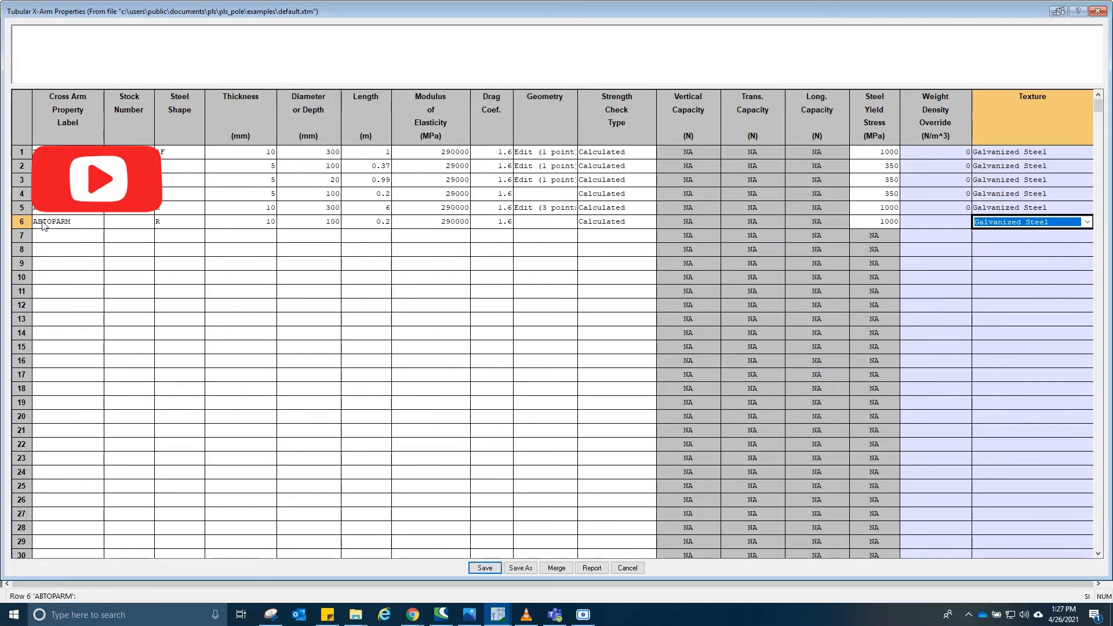
left_click(485, 569)
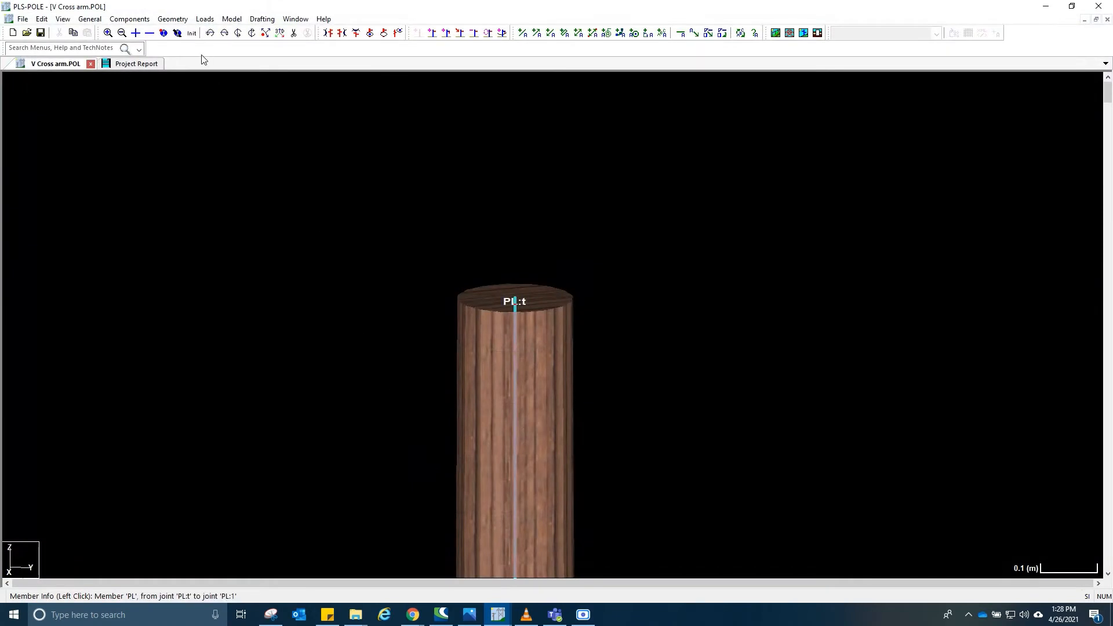
- Examine the top of the wood pole in the 3D view
left_click(173, 19)
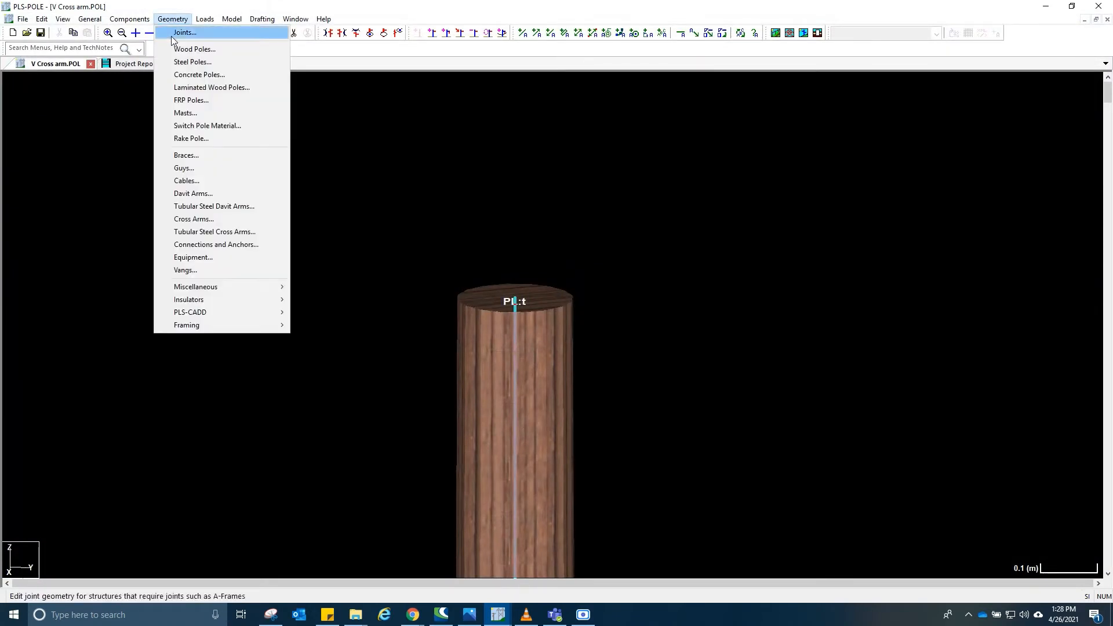
left_click(204, 12)
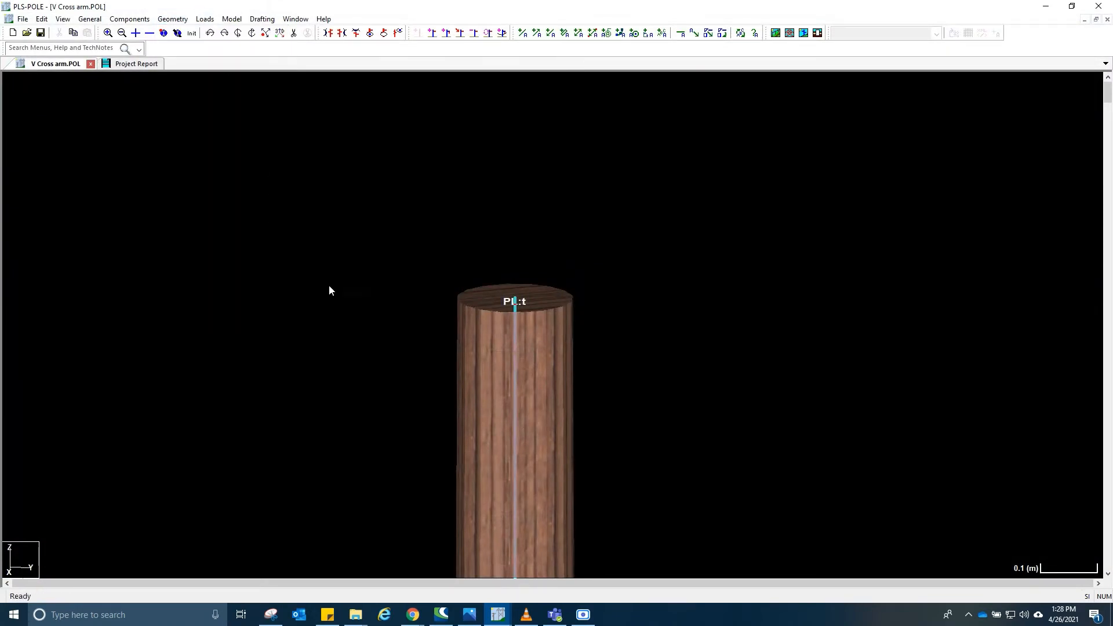
scroll(509, 336, "down", 4)
scroll(511, 337, "up", 2)
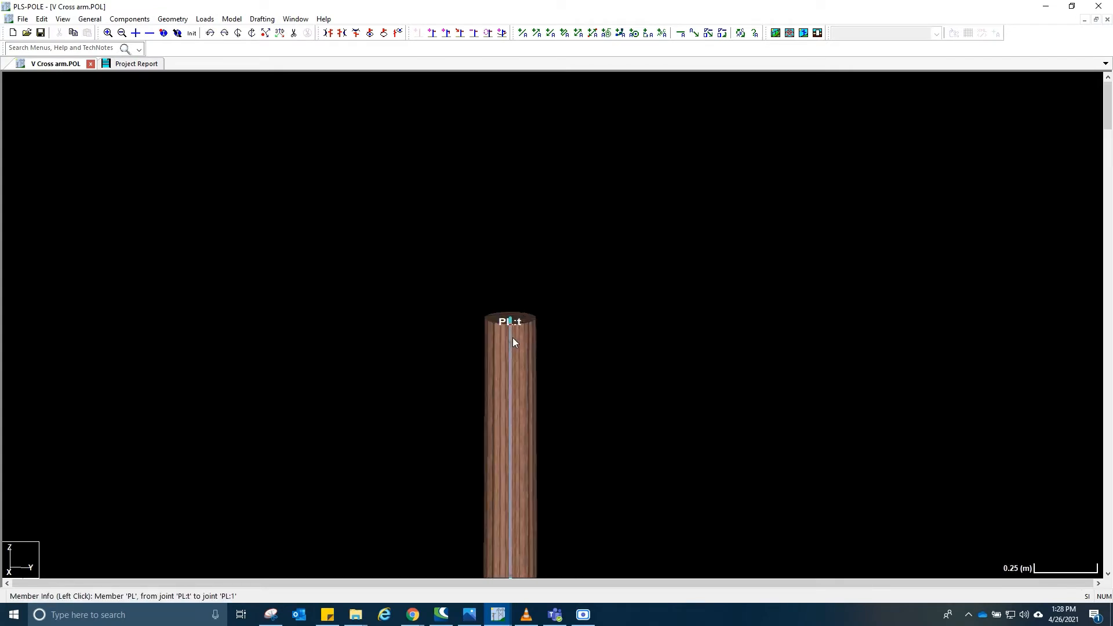
scroll(513, 339, "down", 3)
scroll(451, 273, "up", 3)
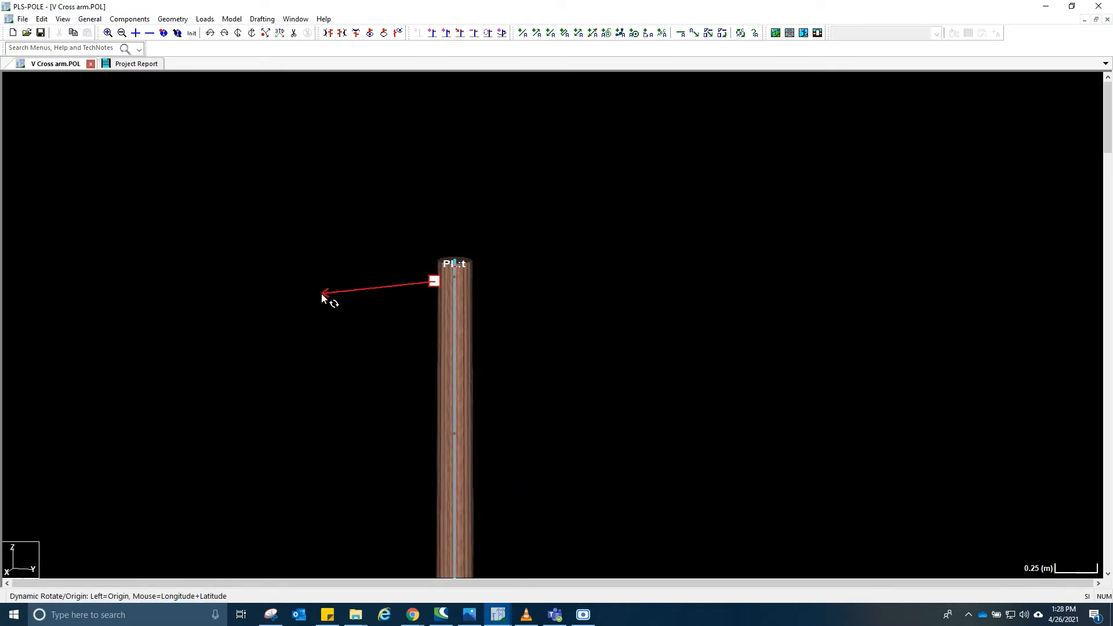
mouse_move(434, 275)
middle_mouse_down()
mouse_move(346, 280)
mouse_move(433, 263)
middle_mouse_up()
scroll(433, 263, "up", 4)
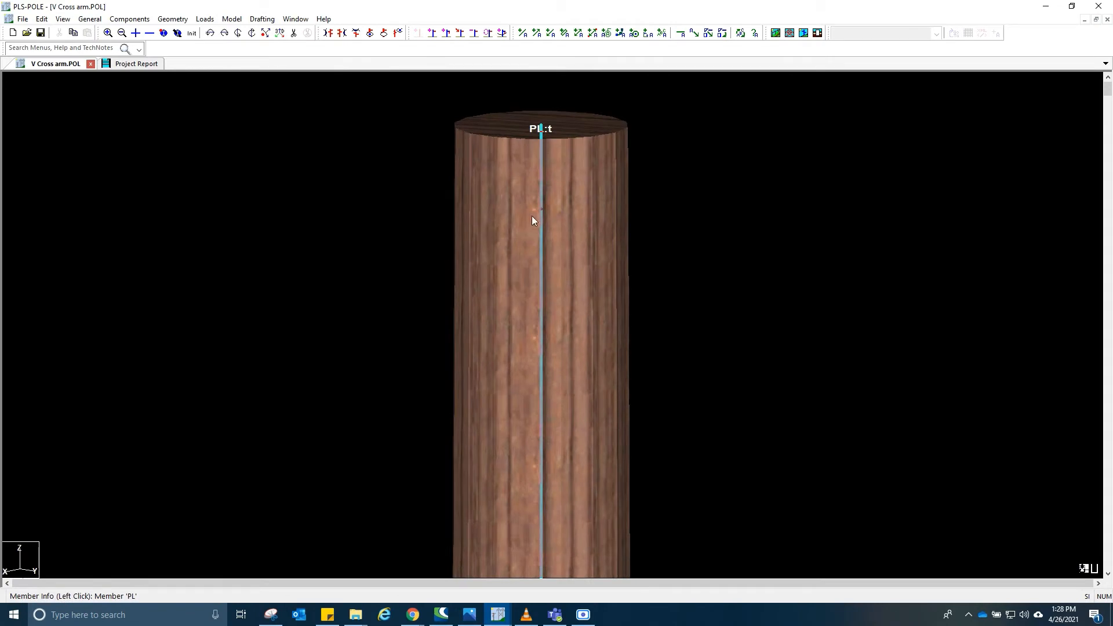
scroll(538, 209, "down", 3)
scroll(538, 207, "up", 3)
scroll(580, 185, "up", 2)
scroll(603, 169, "down", 8)
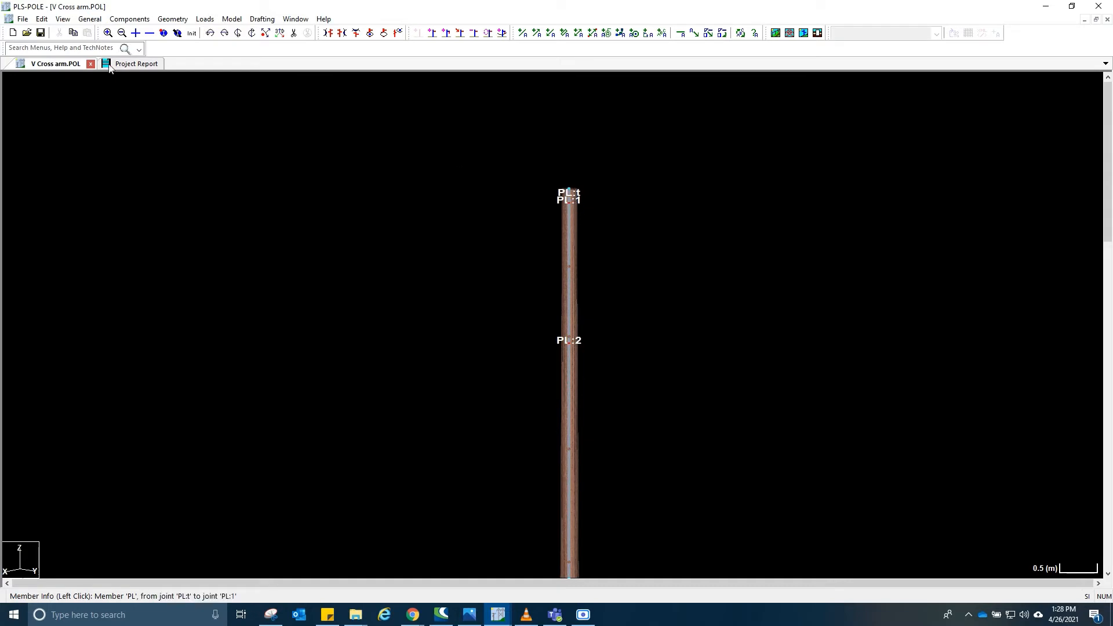
- Open the tubular steel cross arms table and add a cross arm labelled TBKT using the ABTOPARM property set
left_click(174, 20)
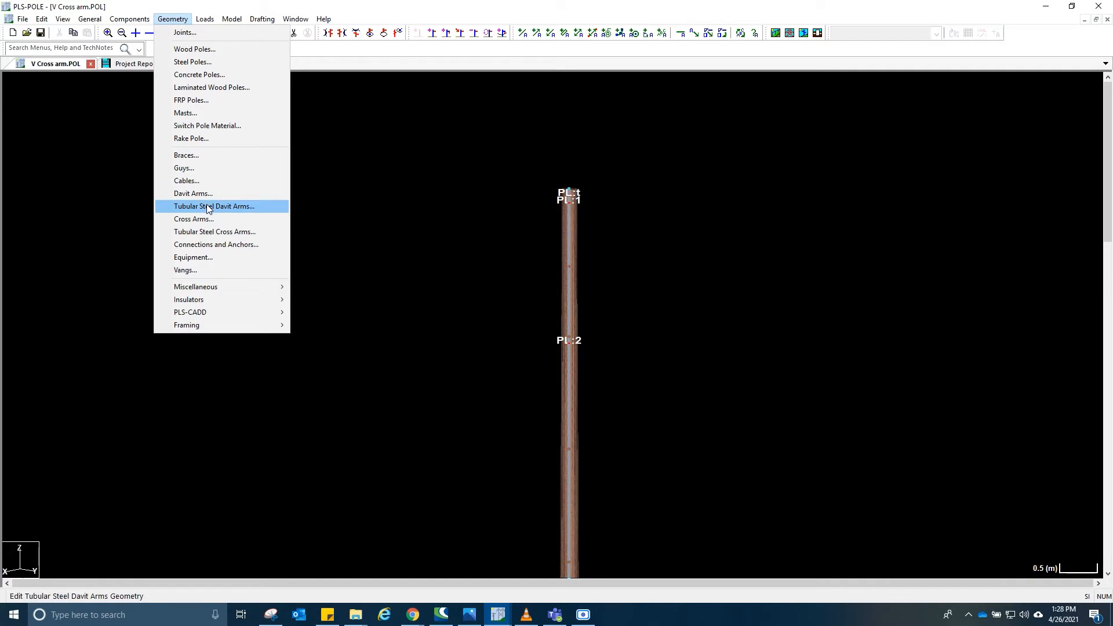
left_click(210, 232)
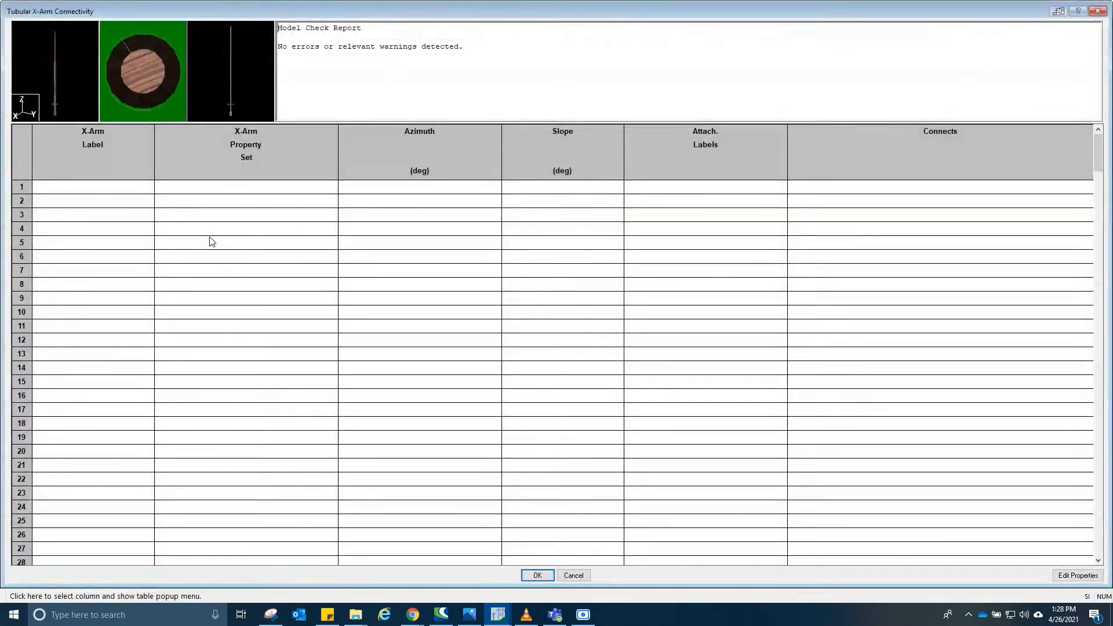
left_click(122, 200)
double_click(123, 187)
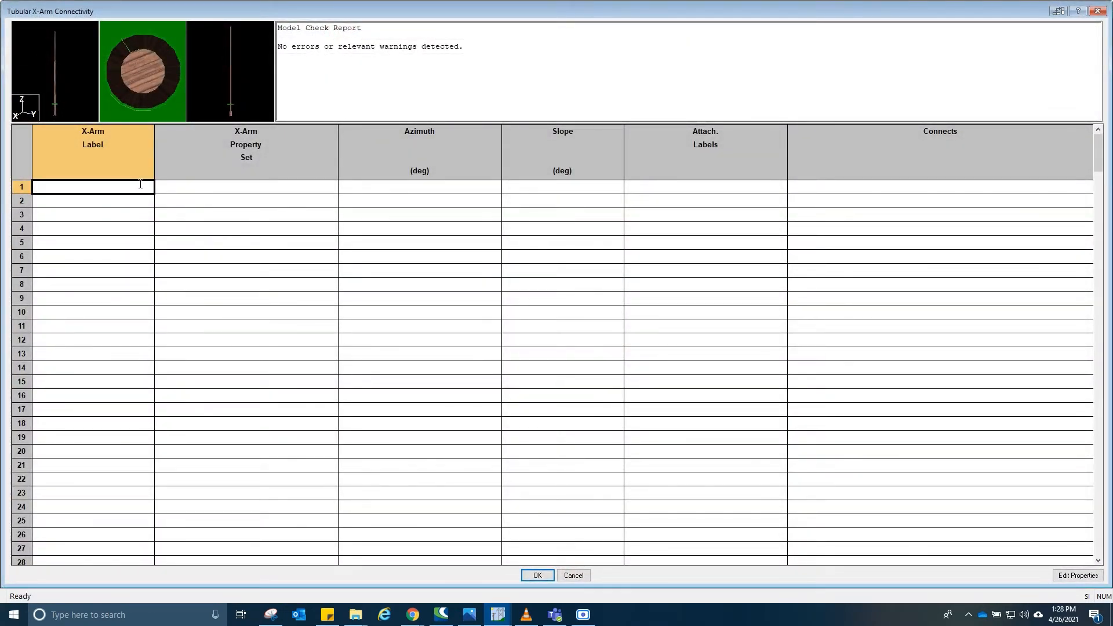
type("TR")
key("Tab")
left_click(129, 187)
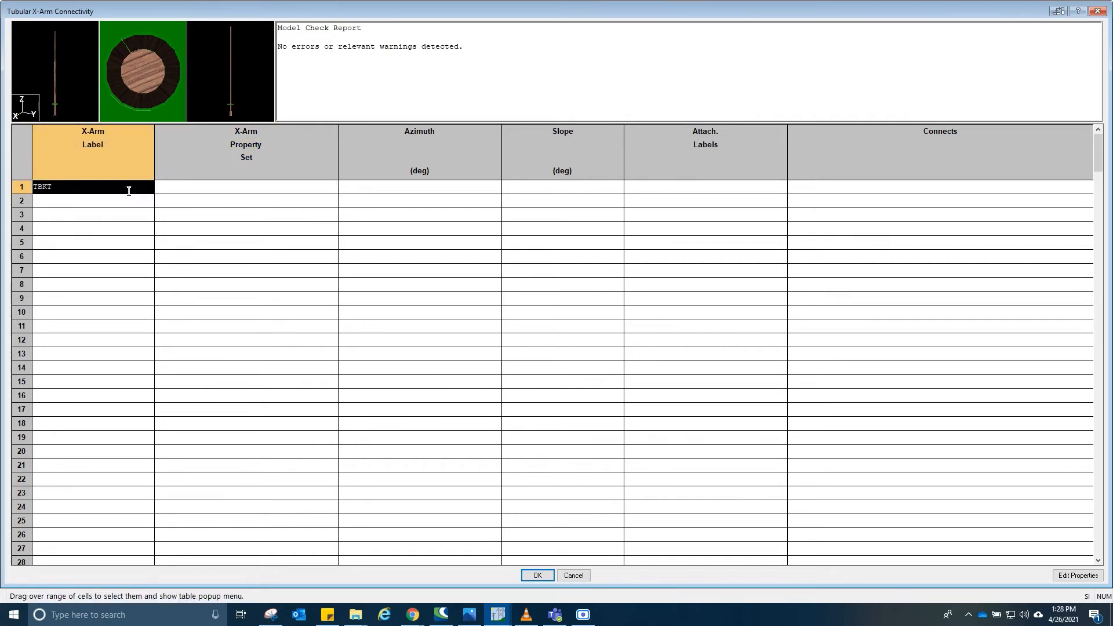
left_click(130, 187)
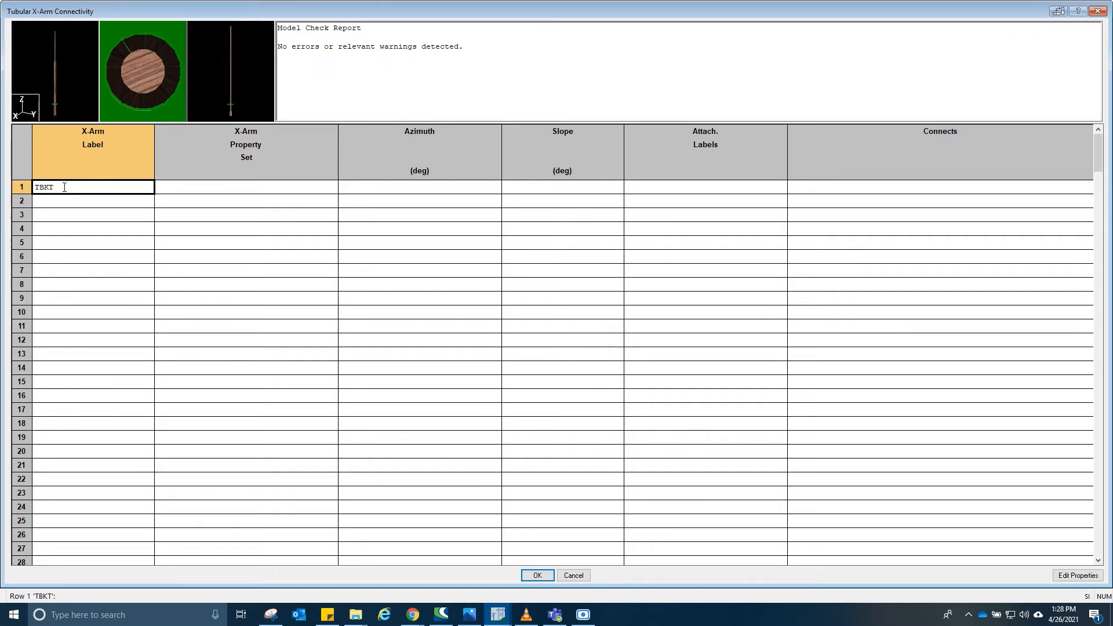
double_click(64, 186)
left_click(213, 188)
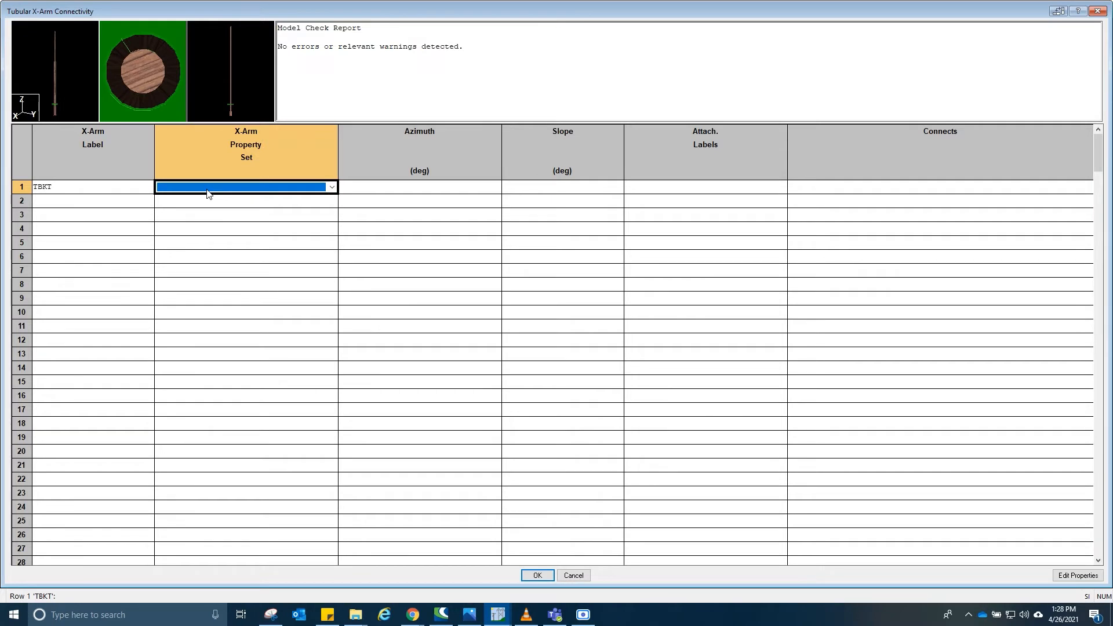
left_click(208, 190)
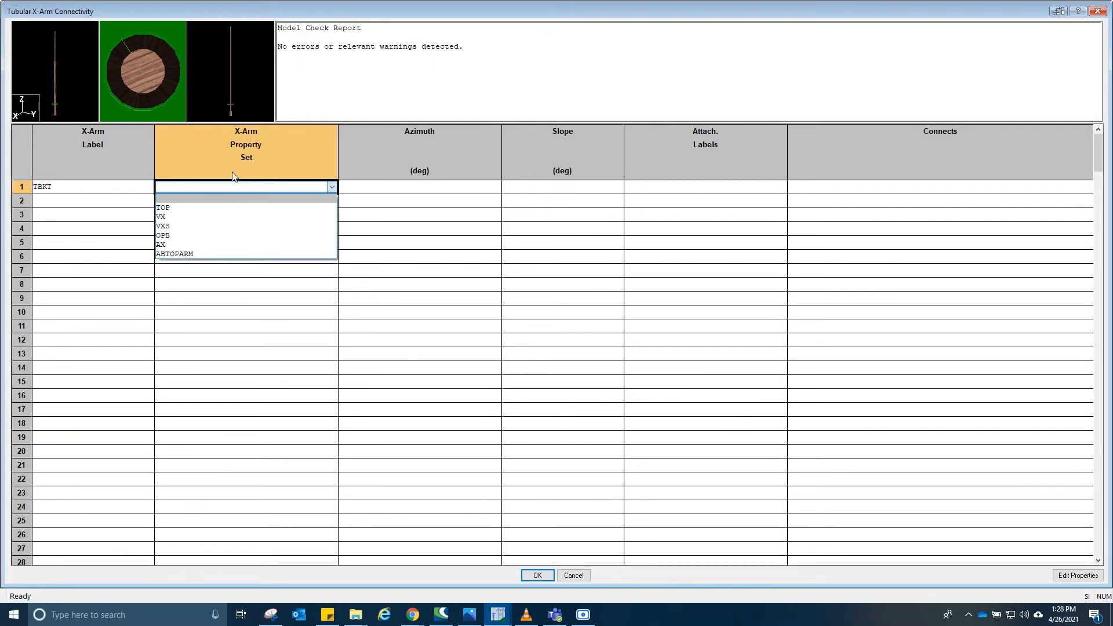
left_click(196, 255)
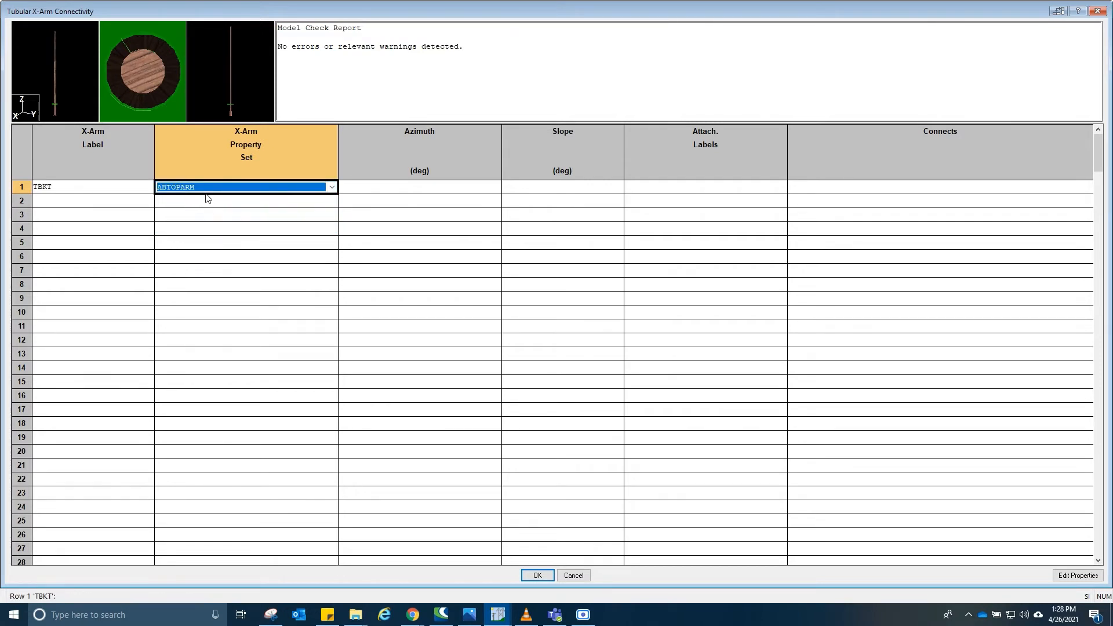
left_click(428, 189)
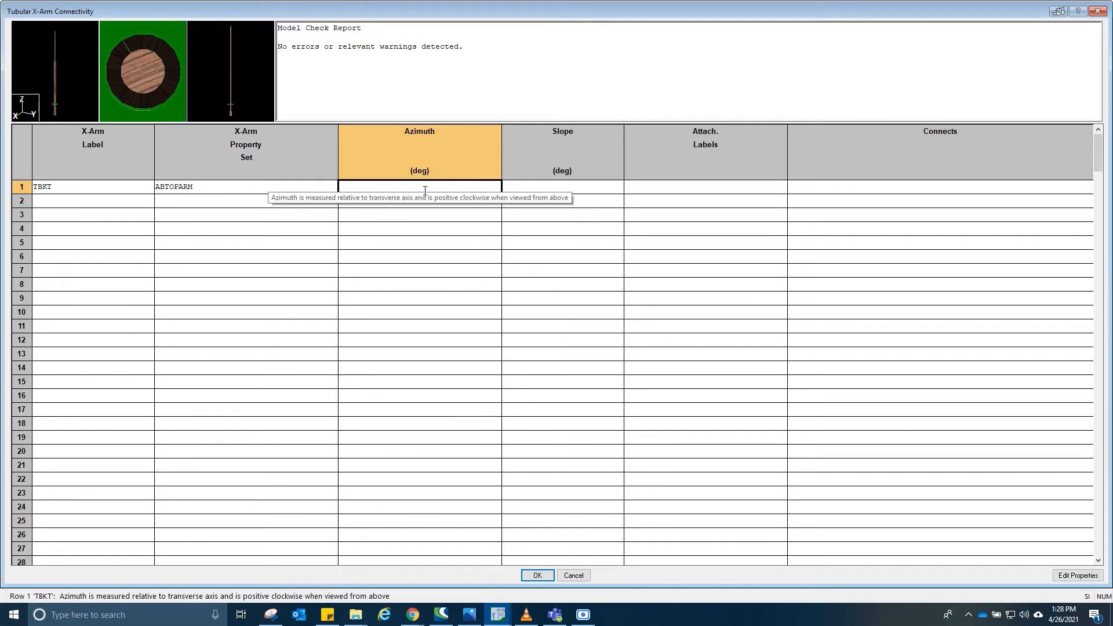
left_click(587, 188)
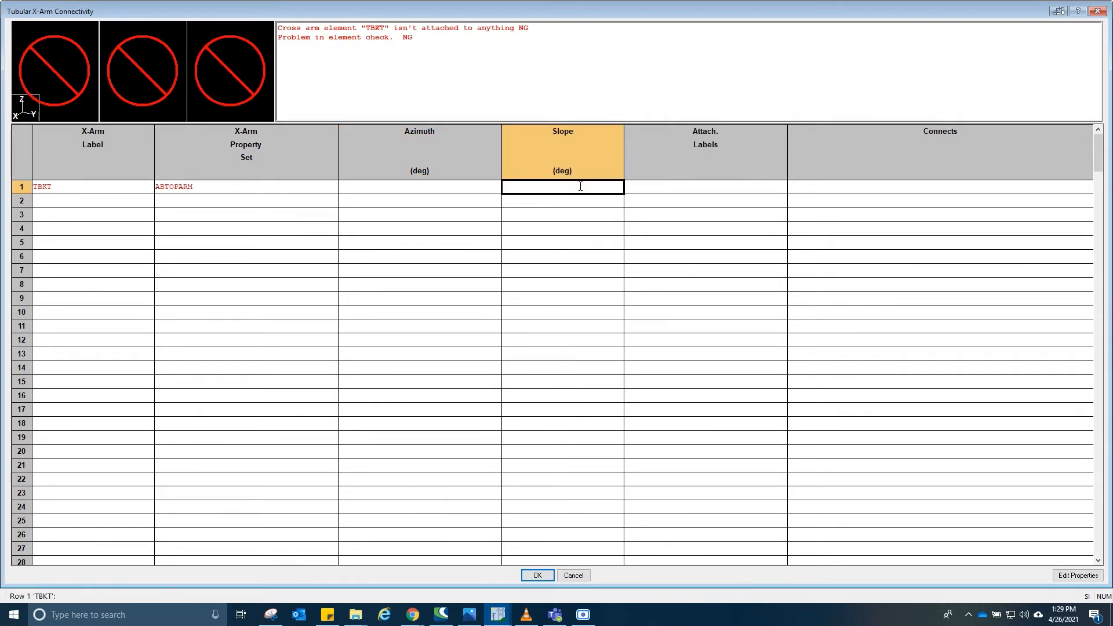
left_click(669, 189)
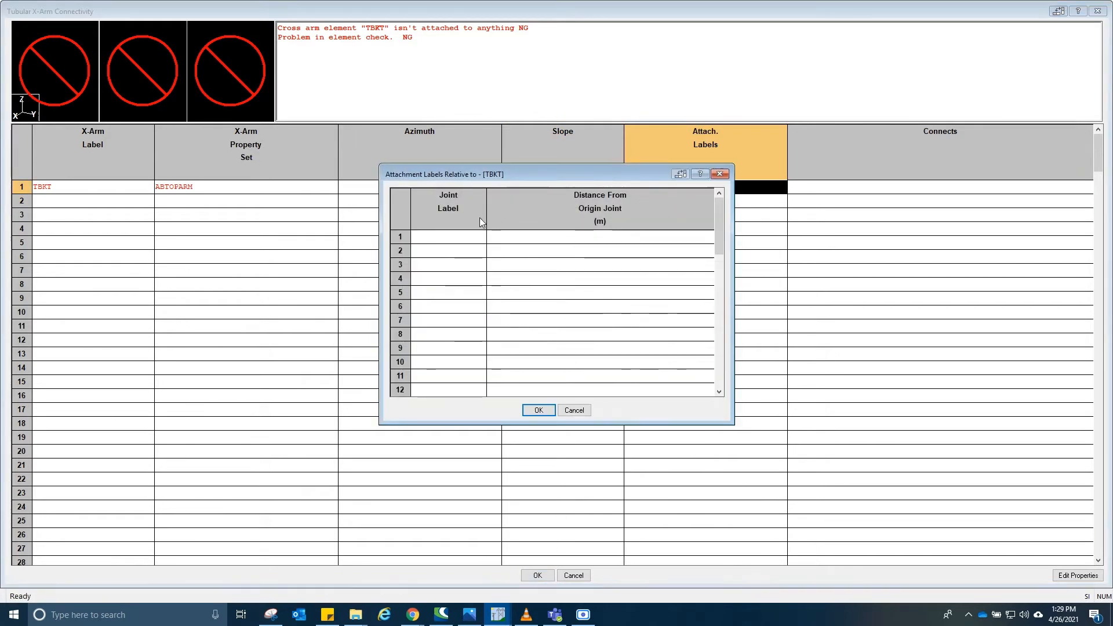
left_click(459, 238)
left_click(459, 238)
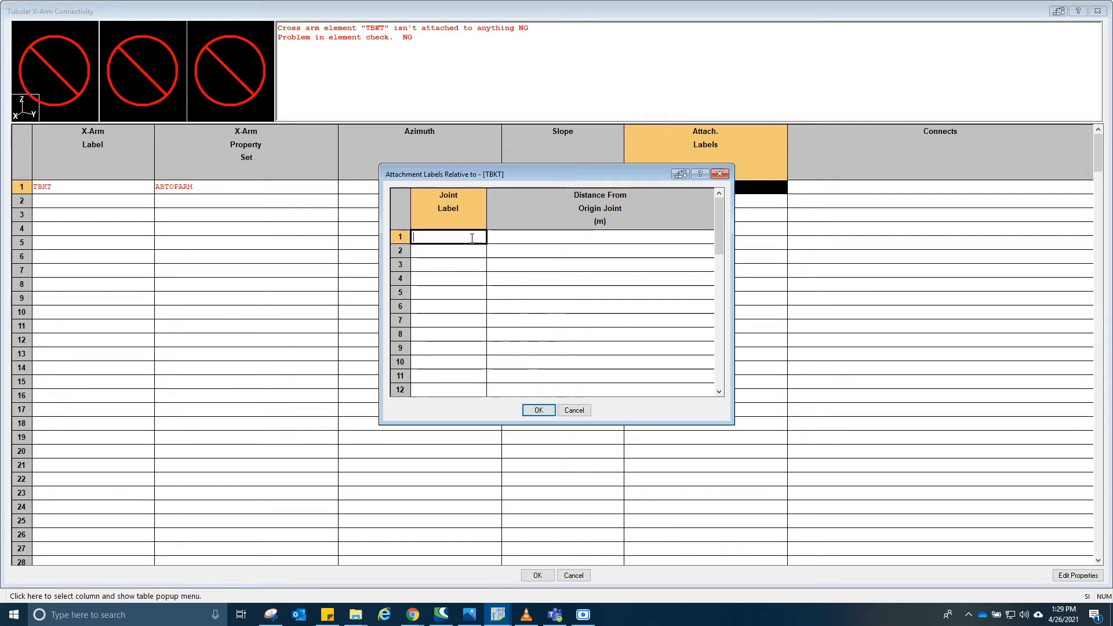
left_click_drag(463, 257, 458, 376)
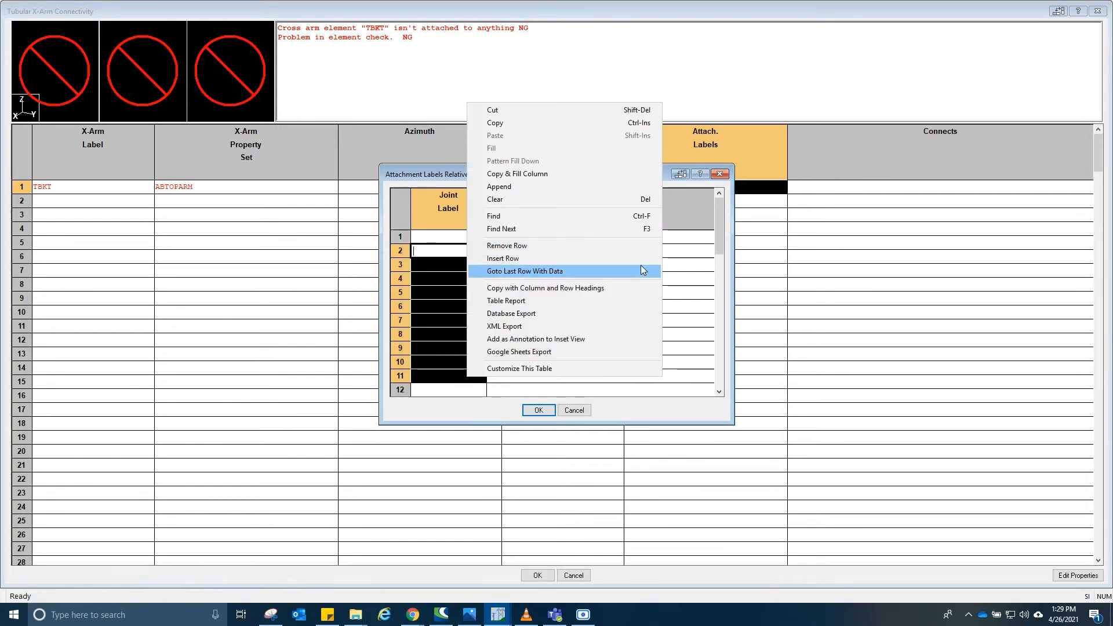
left_click(697, 260)
left_click(720, 174)
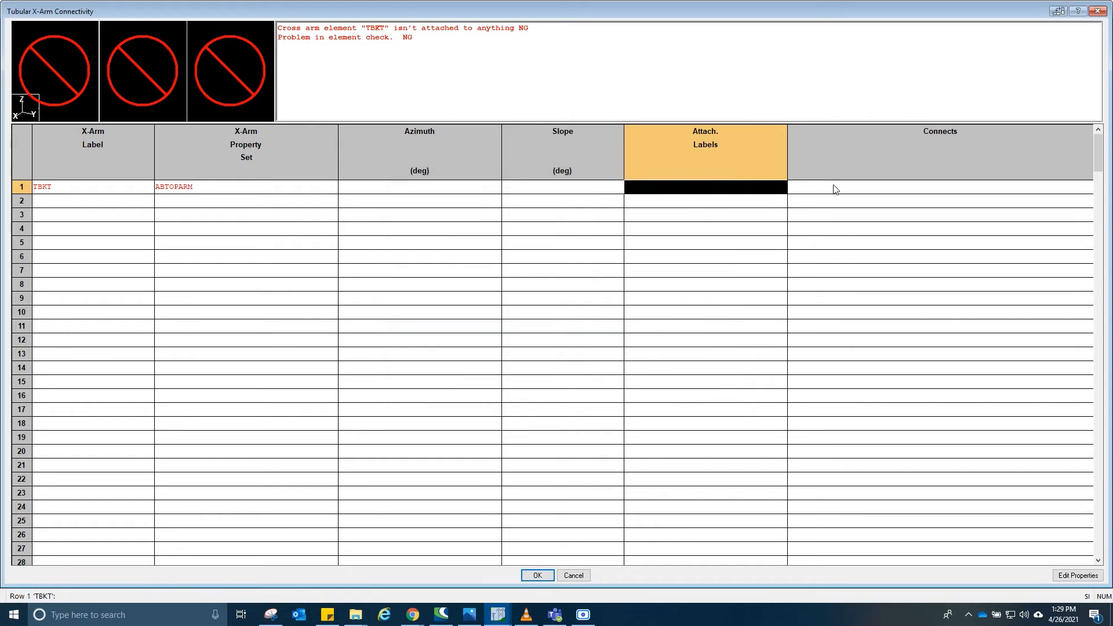
- Connect the TBKT cross arm's origin point TBKT:O to pole joint PL:1 with a Pinned Face connection
left_click(843, 186)
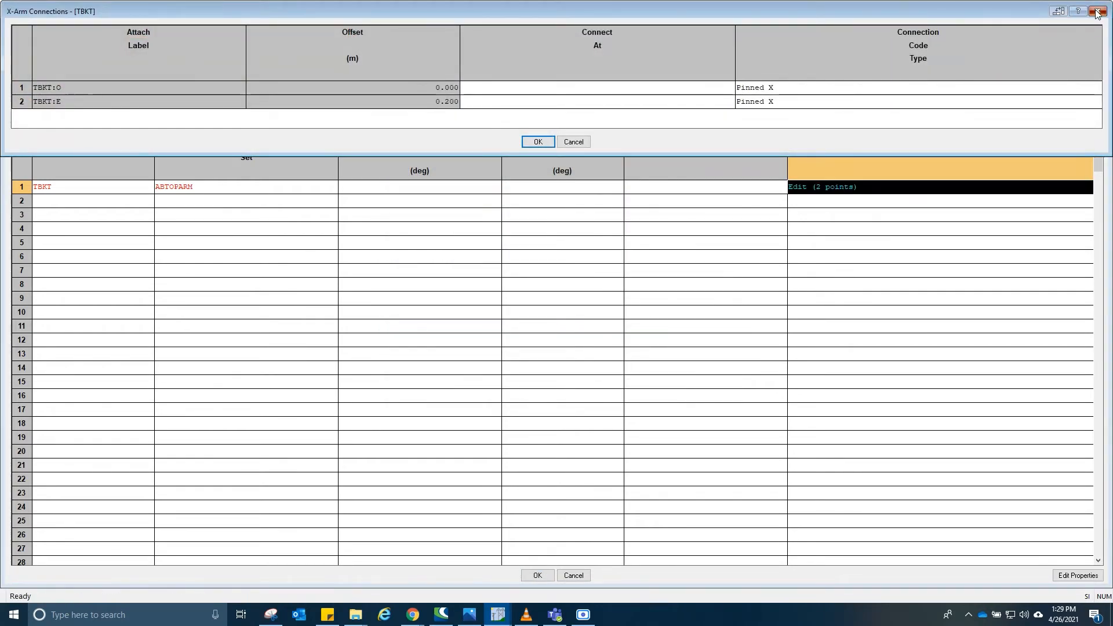
left_click(1101, 12)
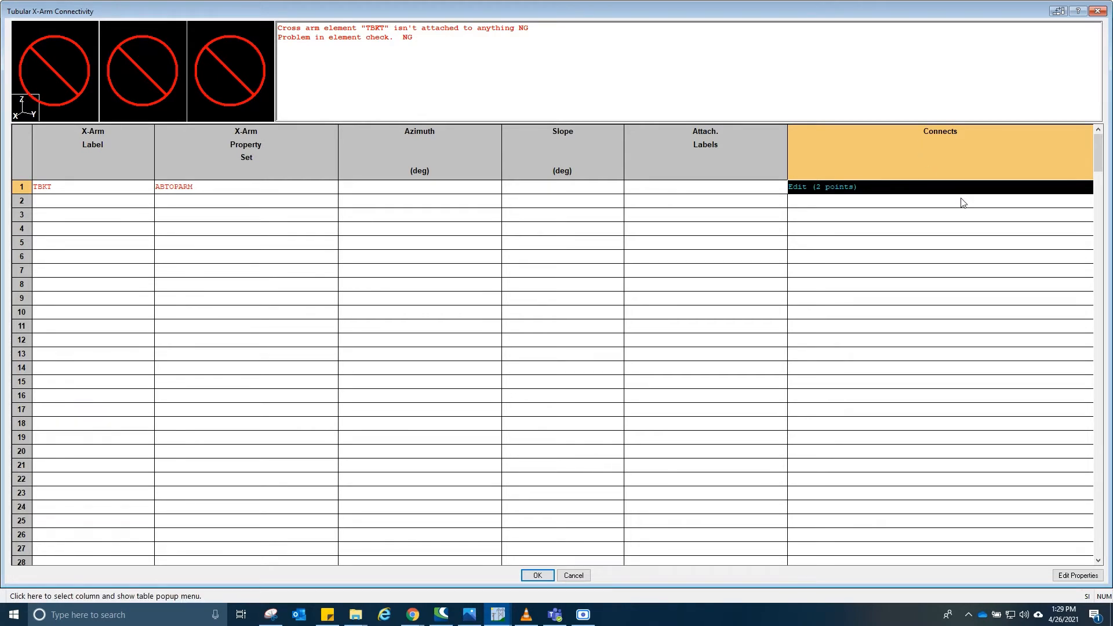
left_click(878, 188)
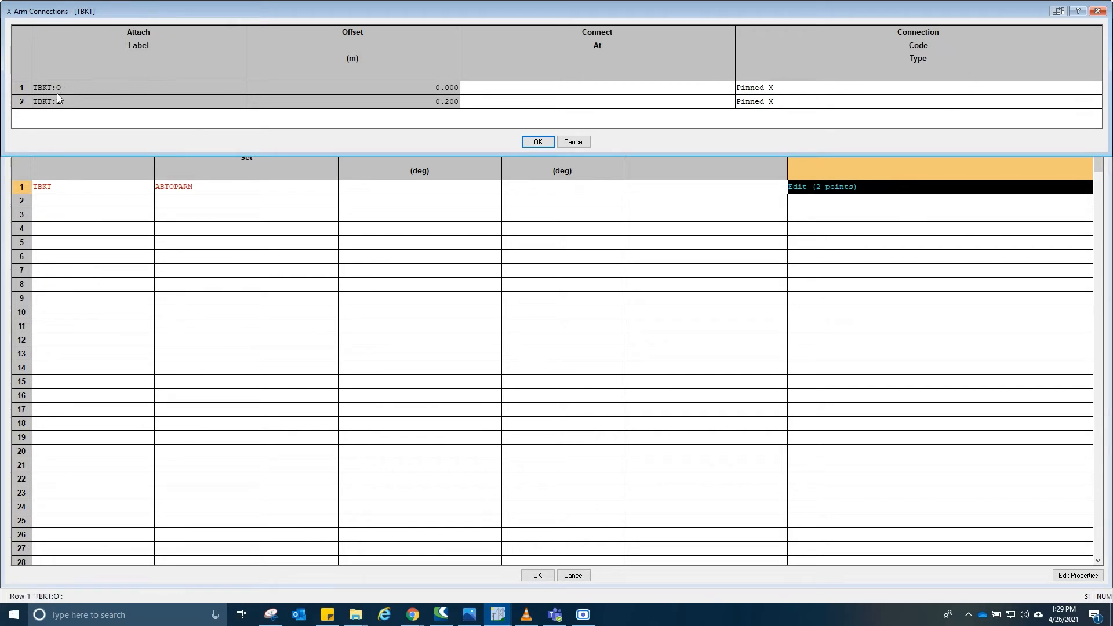
left_click_drag(283, 17, 283, 35)
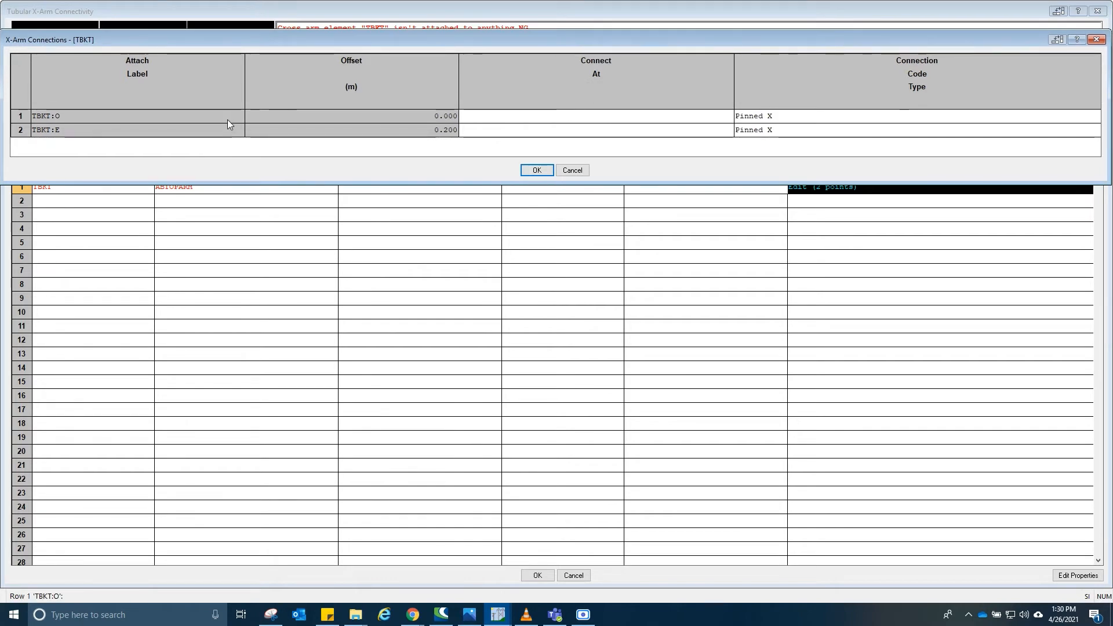
left_click(600, 118)
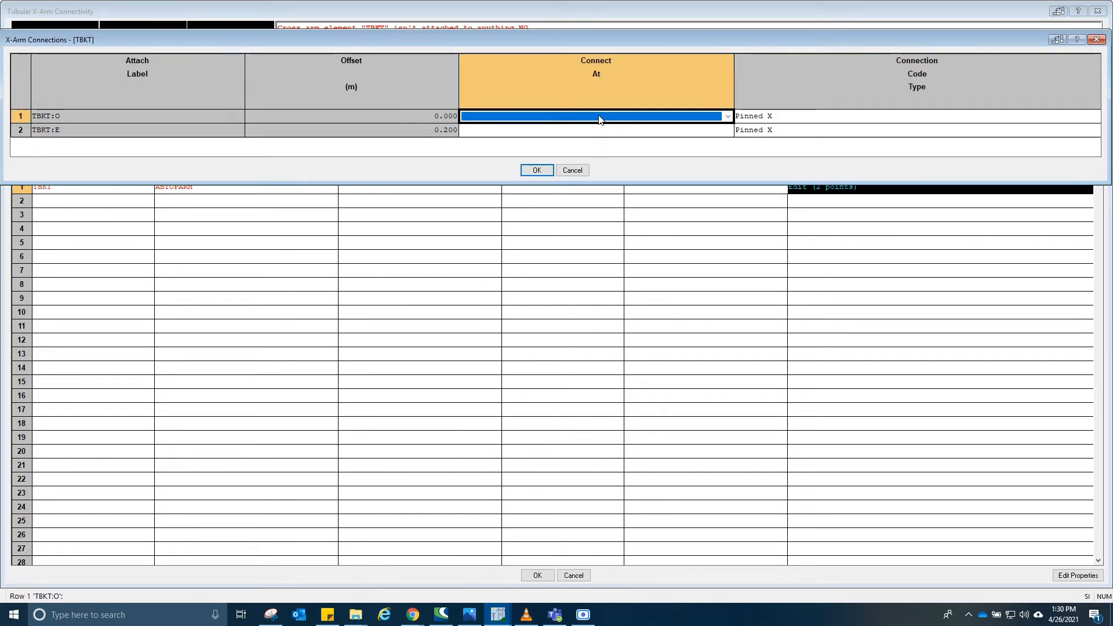
left_click(600, 119)
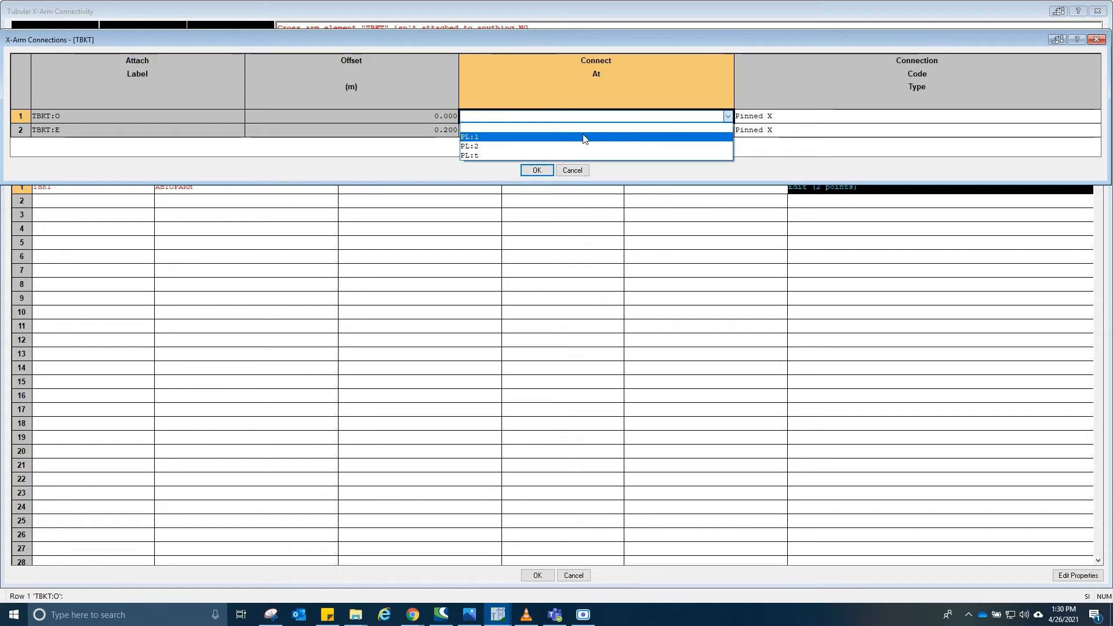
left_click(585, 139)
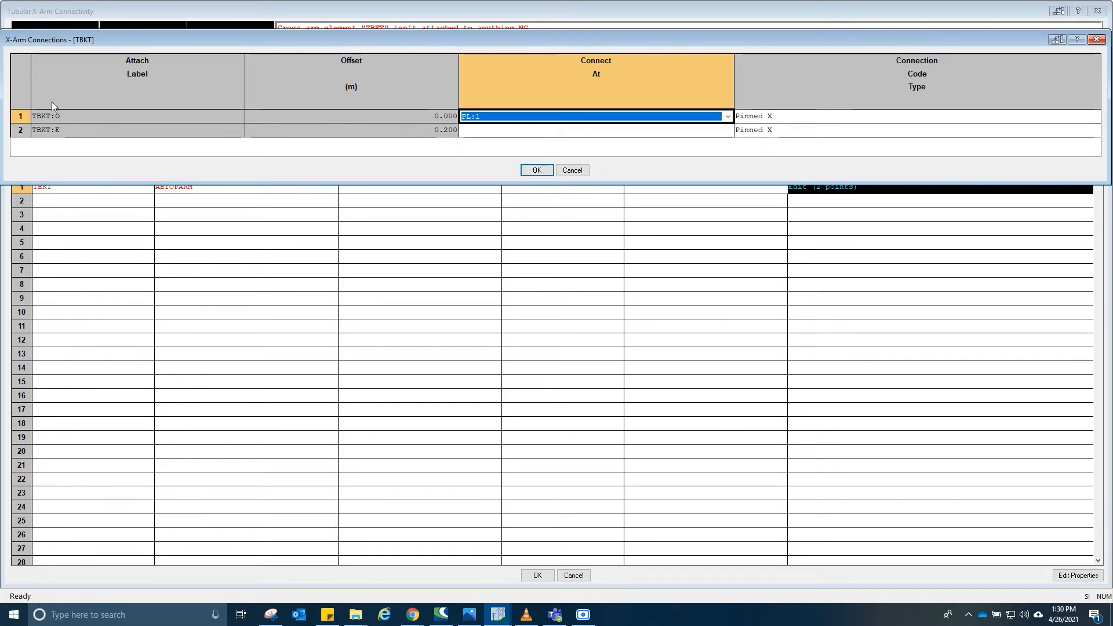
left_click(845, 119)
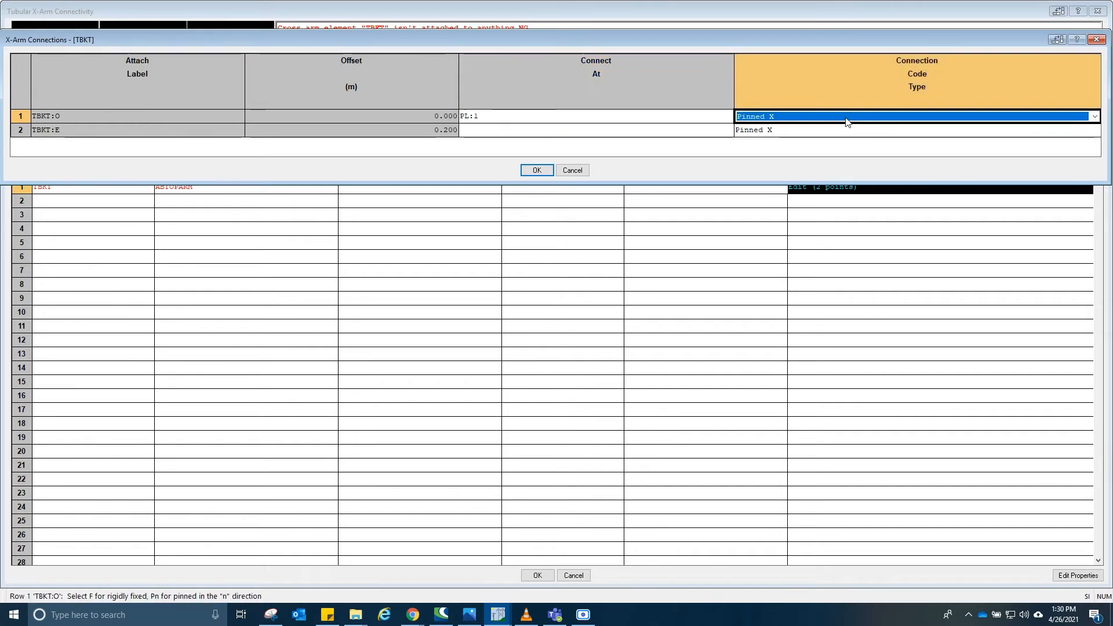
left_click(848, 121)
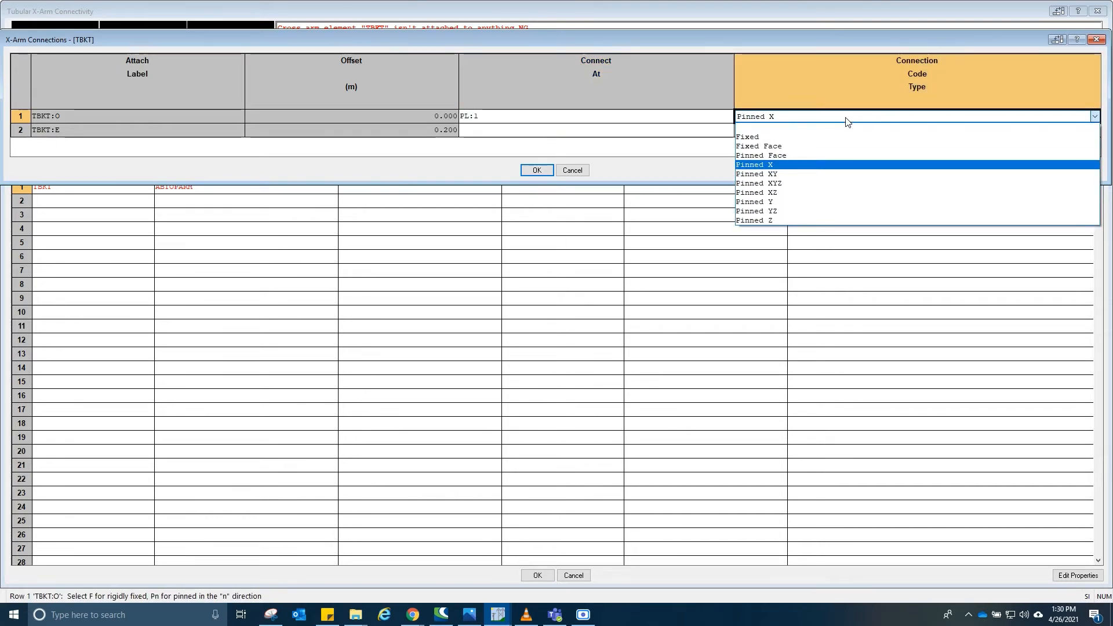
left_click(819, 157)
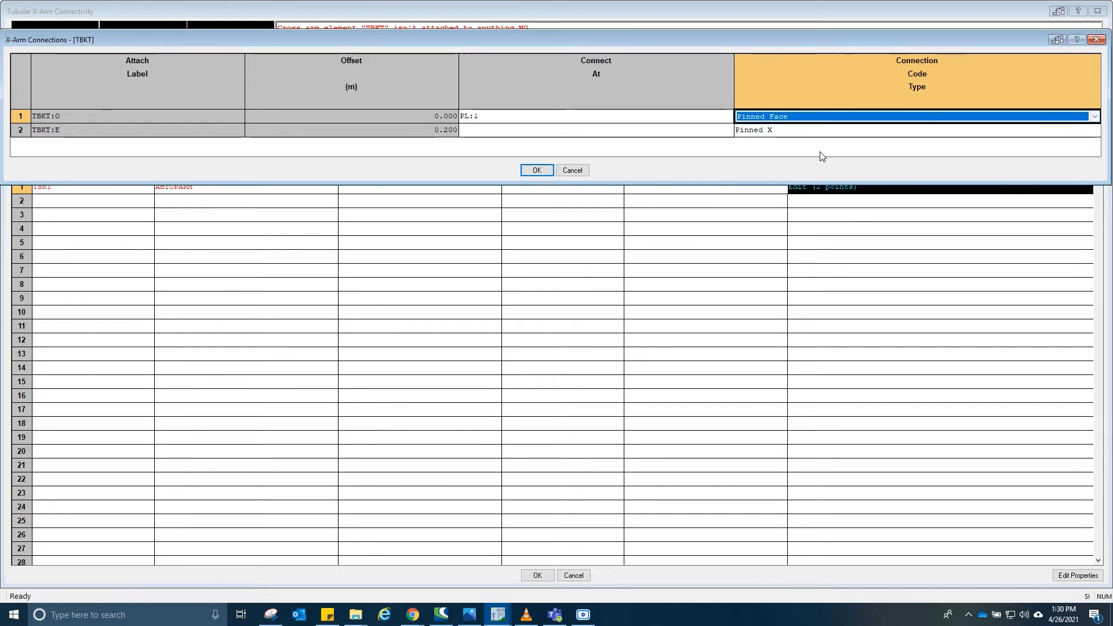
left_click(536, 169)
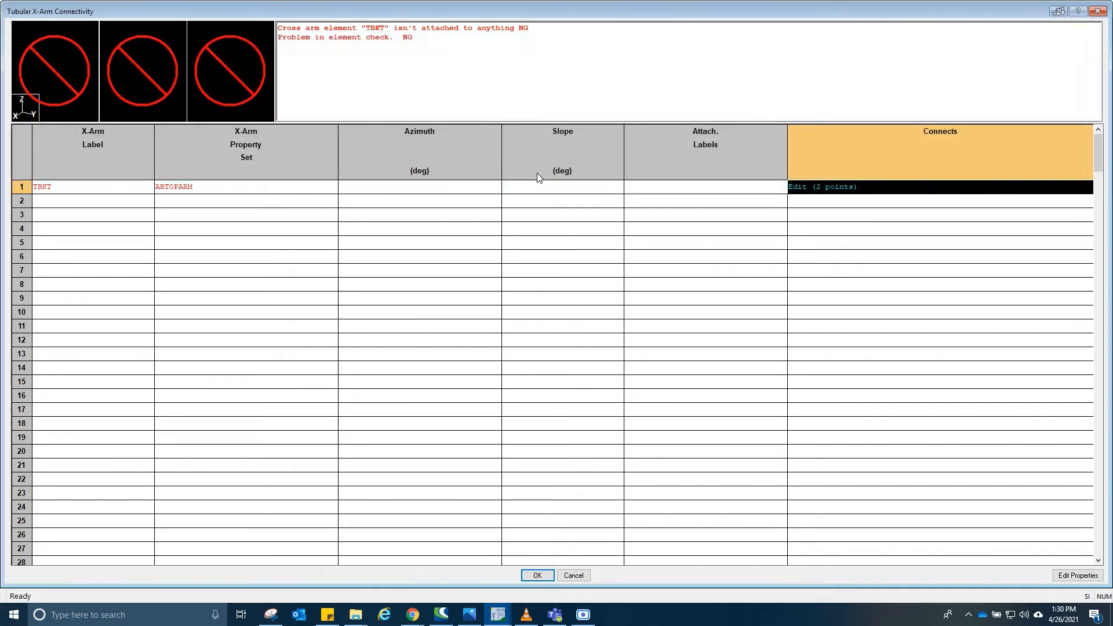
- Inspect the plan view of the TBKT cross arm attachment at full size
left_click(534, 271)
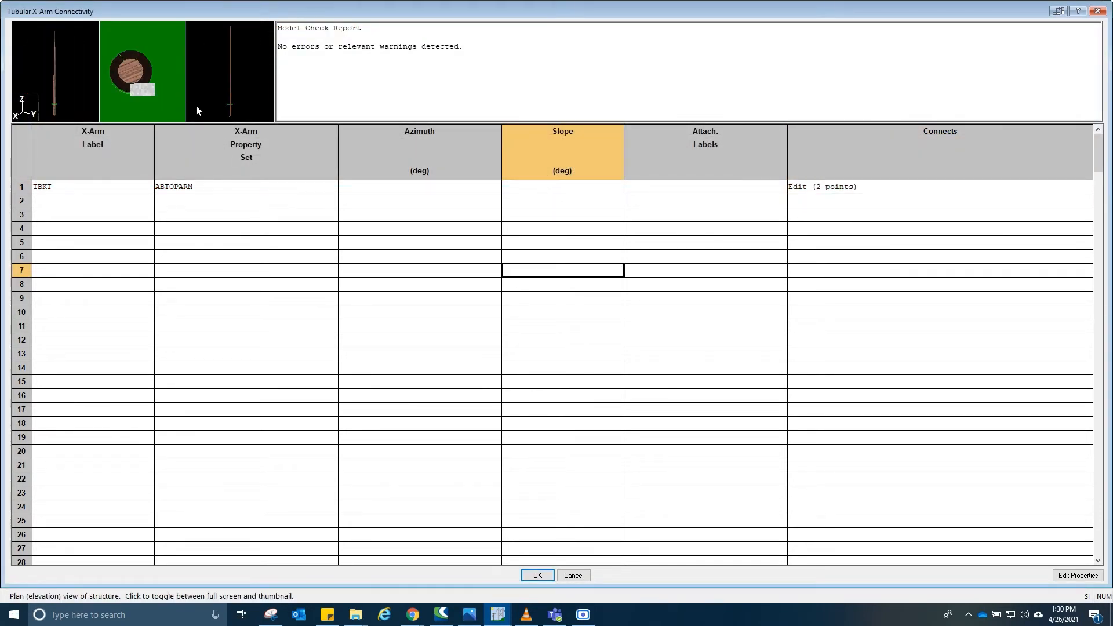
left_click(154, 69)
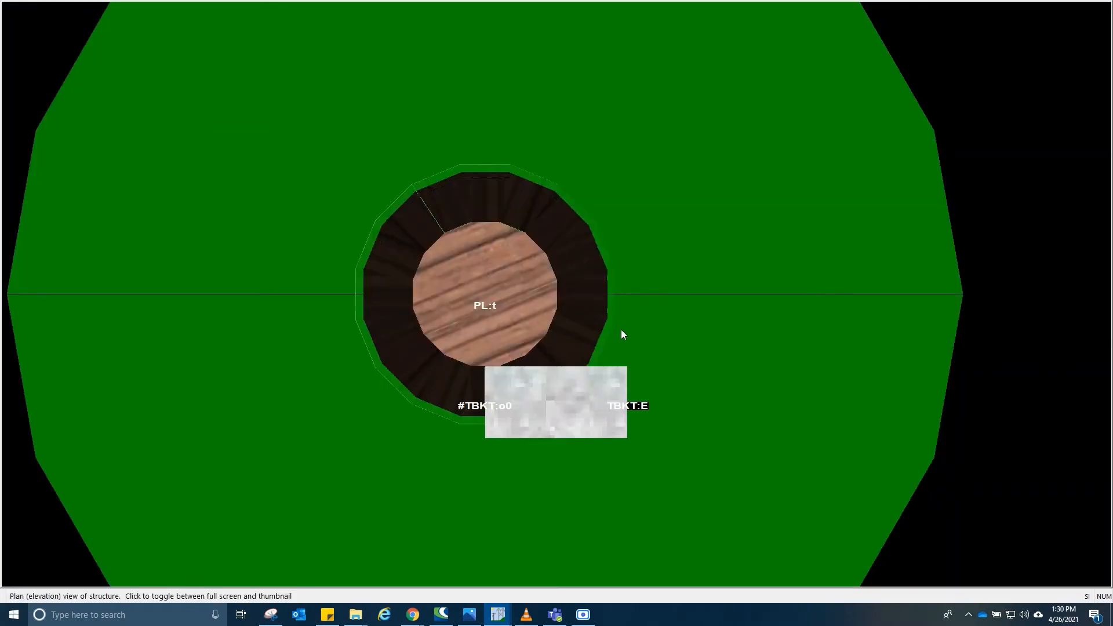
left_click(664, 176)
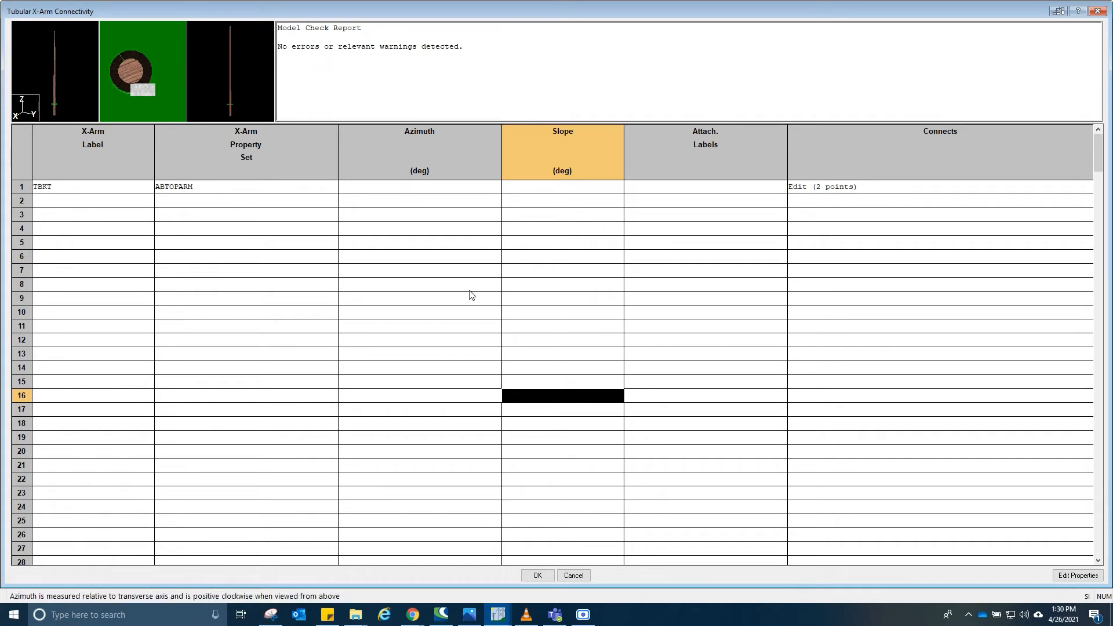
left_click(174, 70)
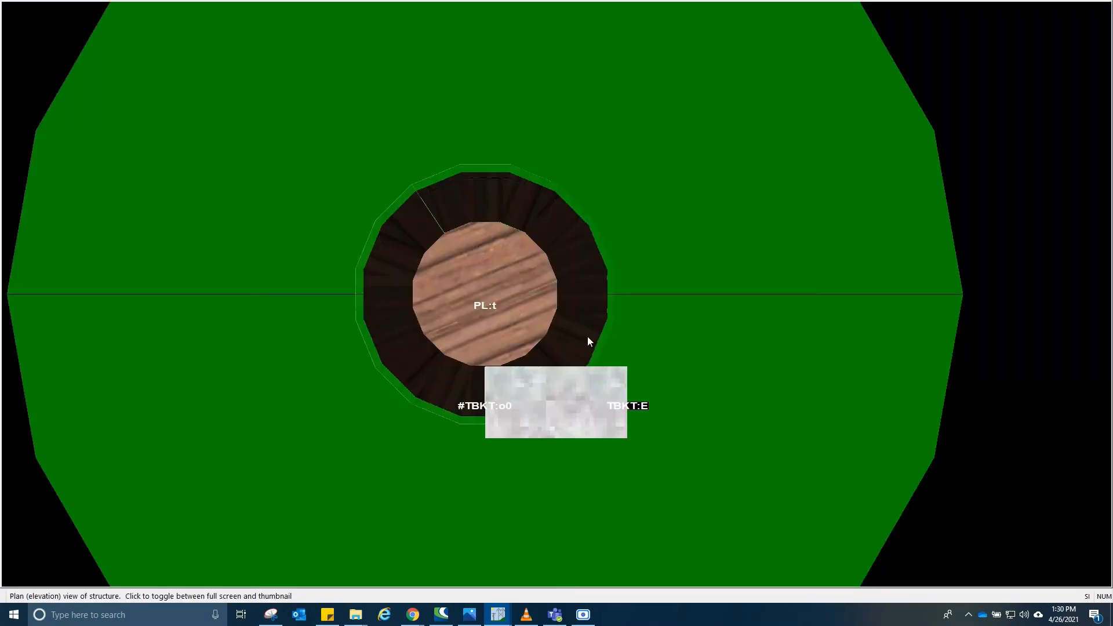
- Set the TBKT cross arm's slope to 90 degrees
left_click(669, 367)
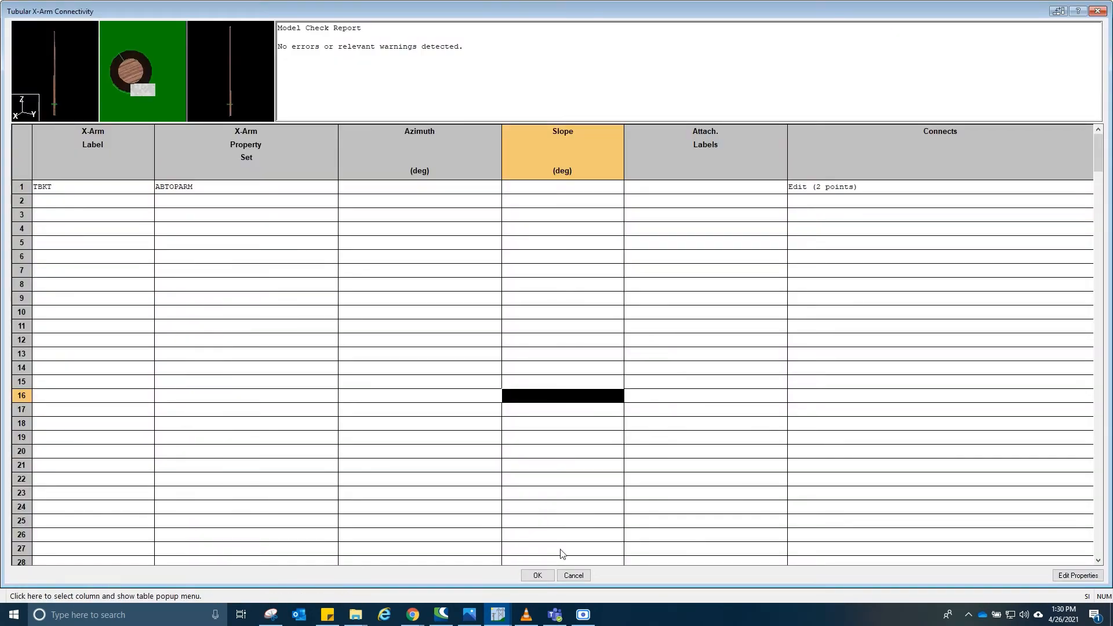
left_click(545, 575)
scroll(566, 190, "up", 5)
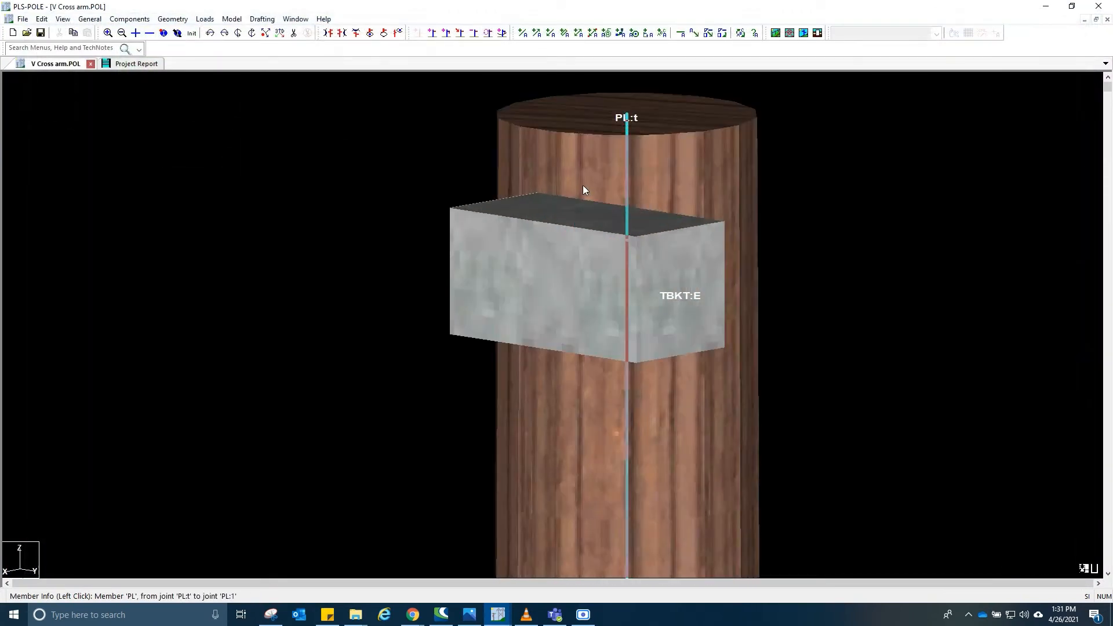
left_click(858, 256)
scroll(878, 259, "down", 5)
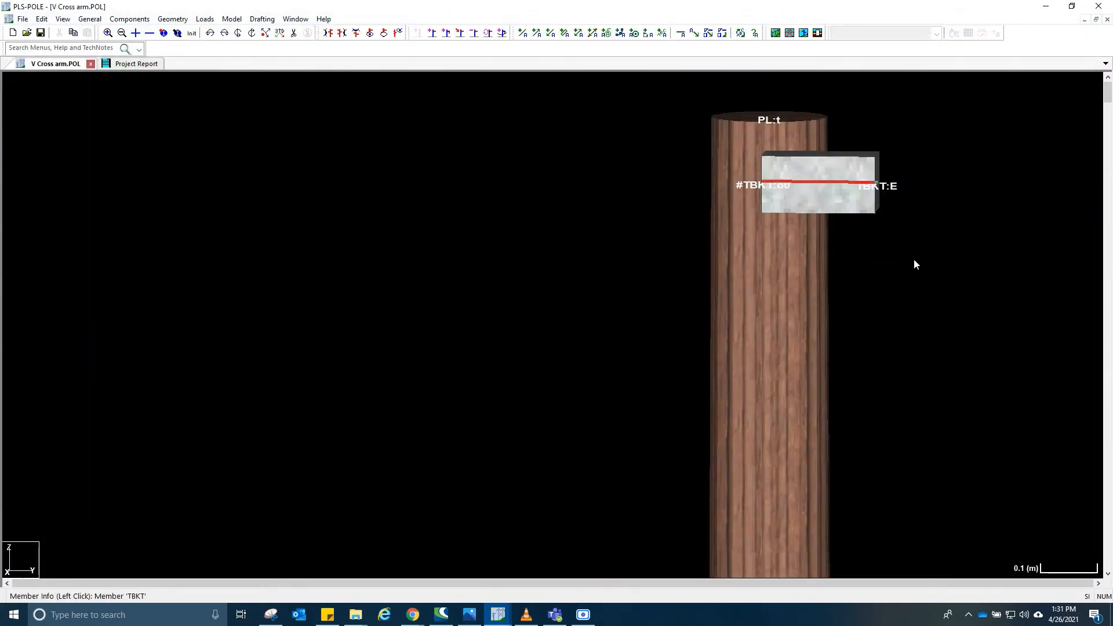
left_click(842, 186)
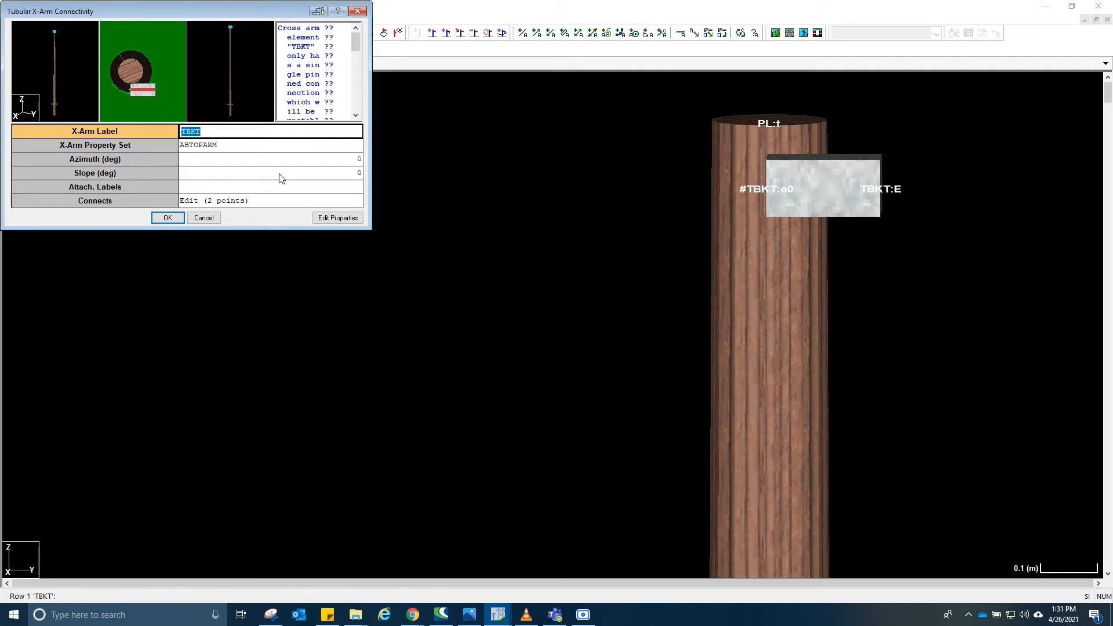
left_click(282, 159)
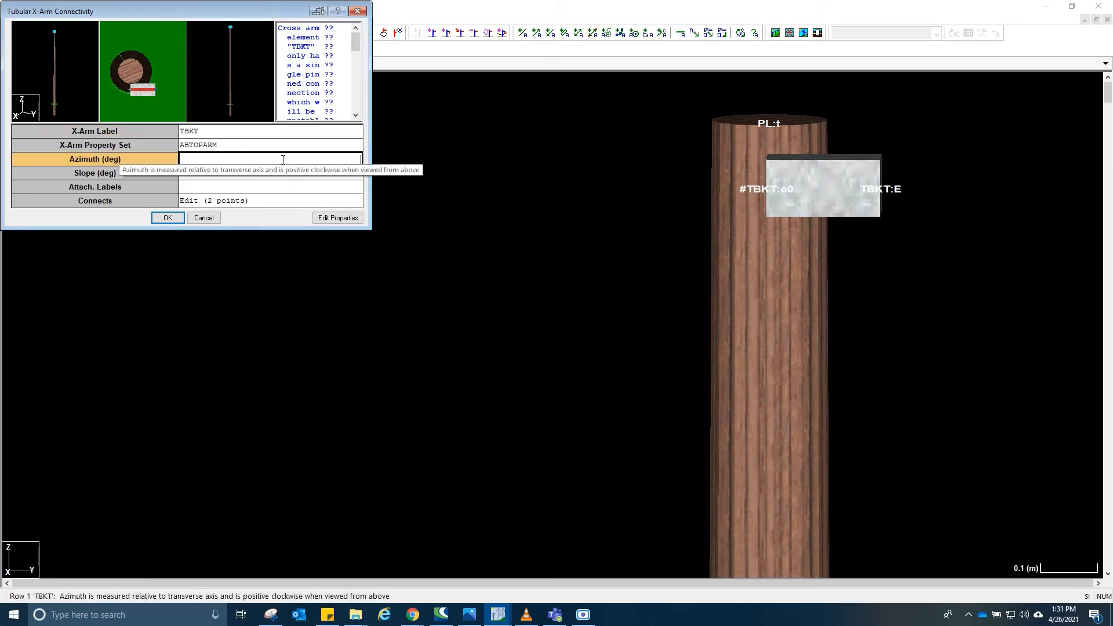
left_click(249, 176)
type("90")
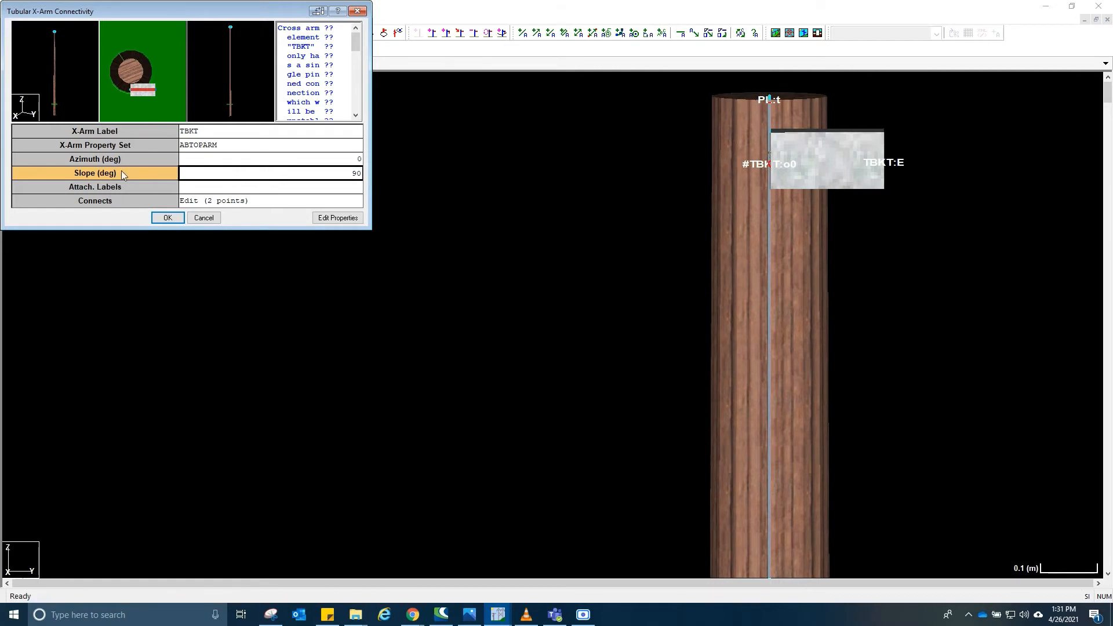
left_click(168, 217)
scroll(765, 187, "down", 1)
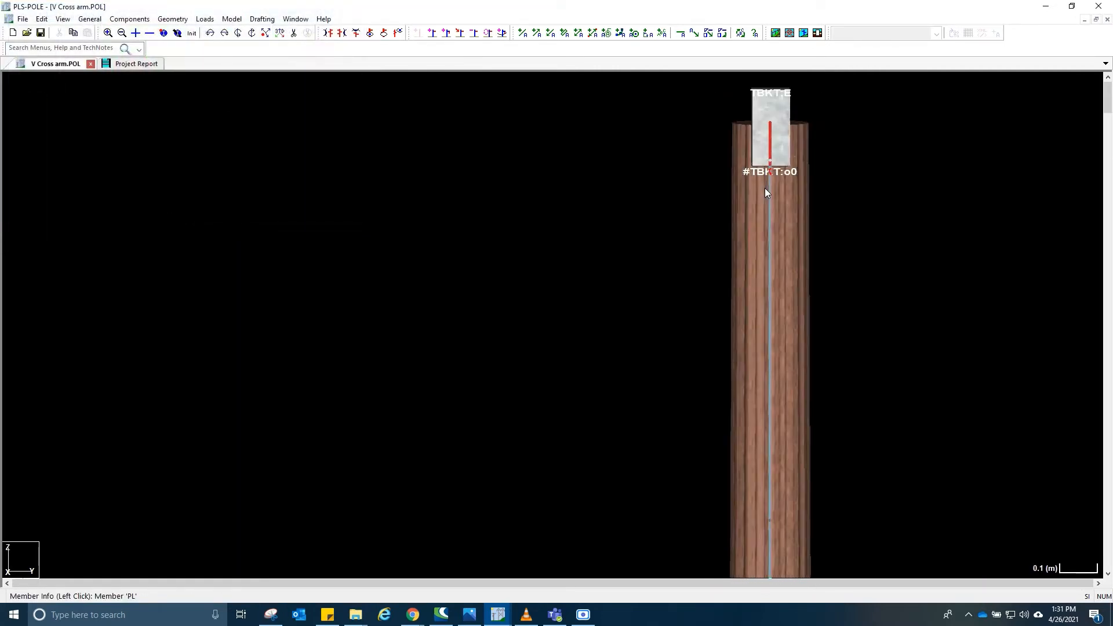
scroll(764, 188, "up", 1)
left_click_drag(867, 161, 754, 252)
scroll(587, 218, "down", 1)
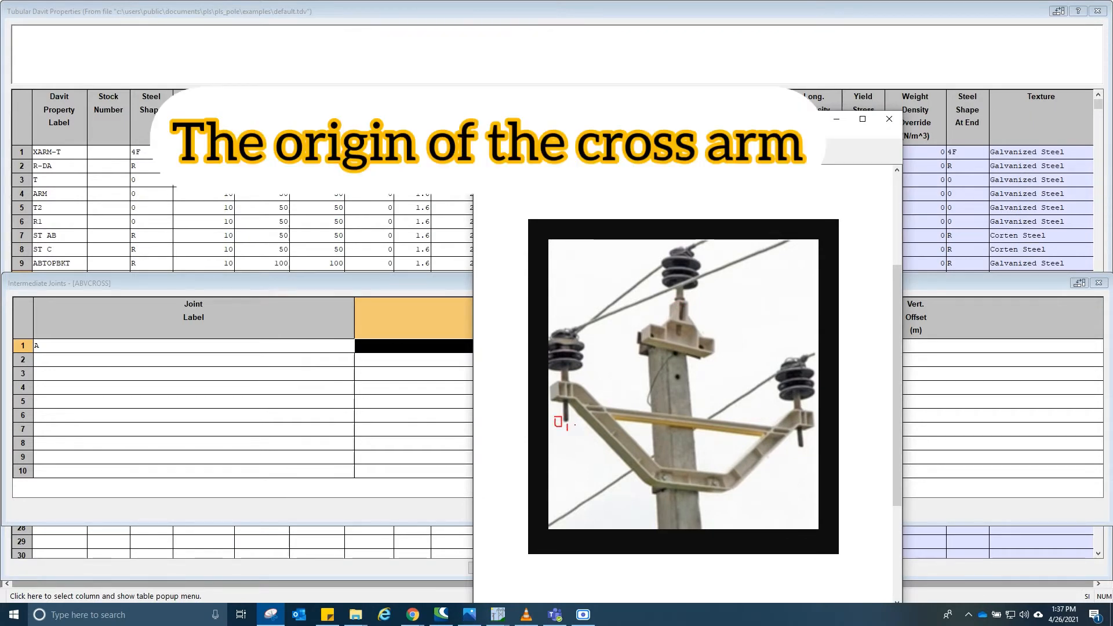
- Mark the cross arm's origin point on the reference photo of the V cross arm with the pen
left_click_drag(578, 417, 578, 429)
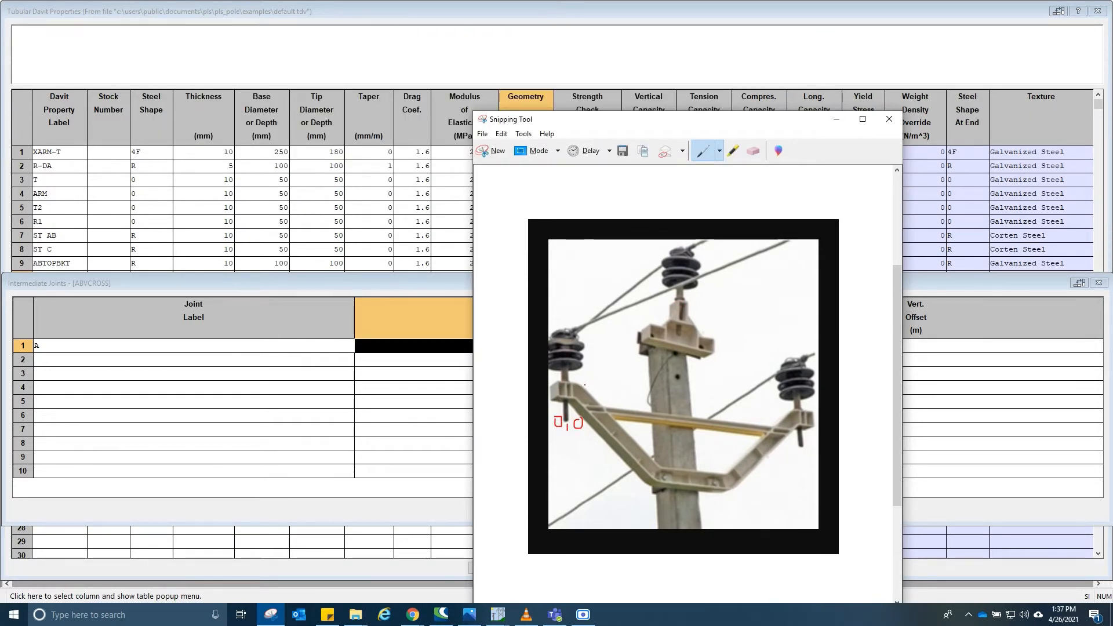
left_click_drag(592, 385, 578, 399)
left_click_drag(660, 471, 651, 484)
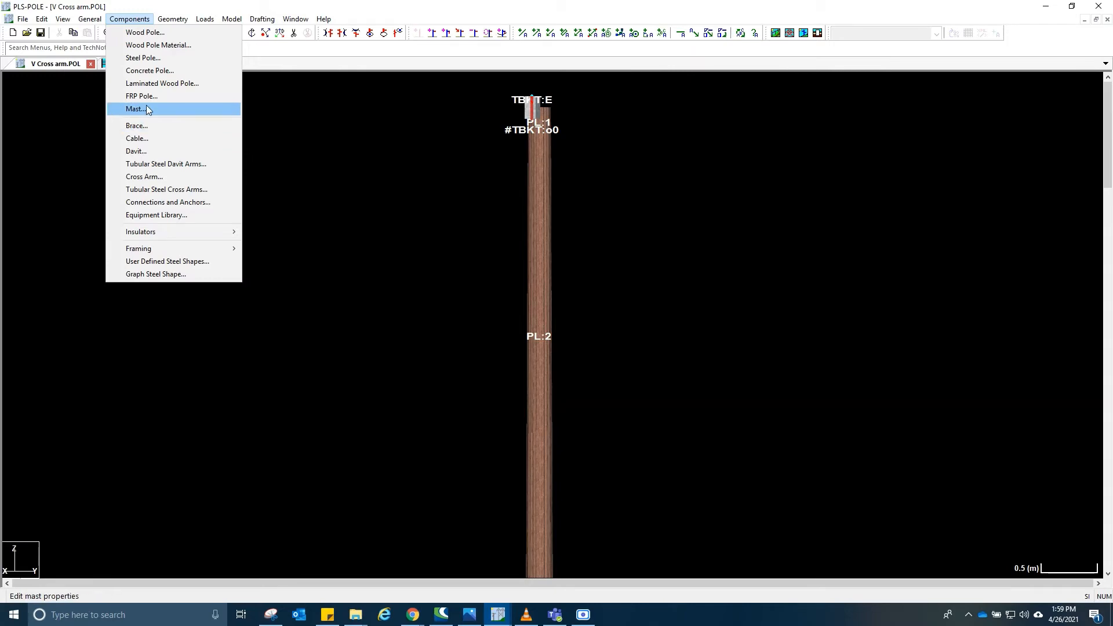
- Open the tubular steel cross arm properties table and add a property set labelled ABVARM with steel shape R
left_click(151, 193)
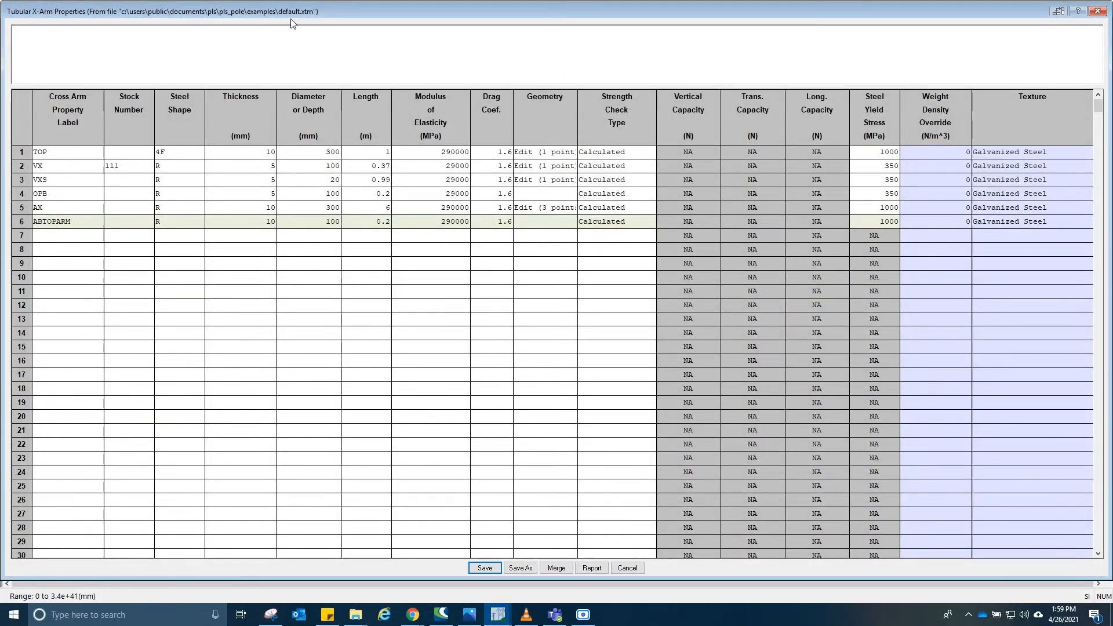
left_click(61, 237)
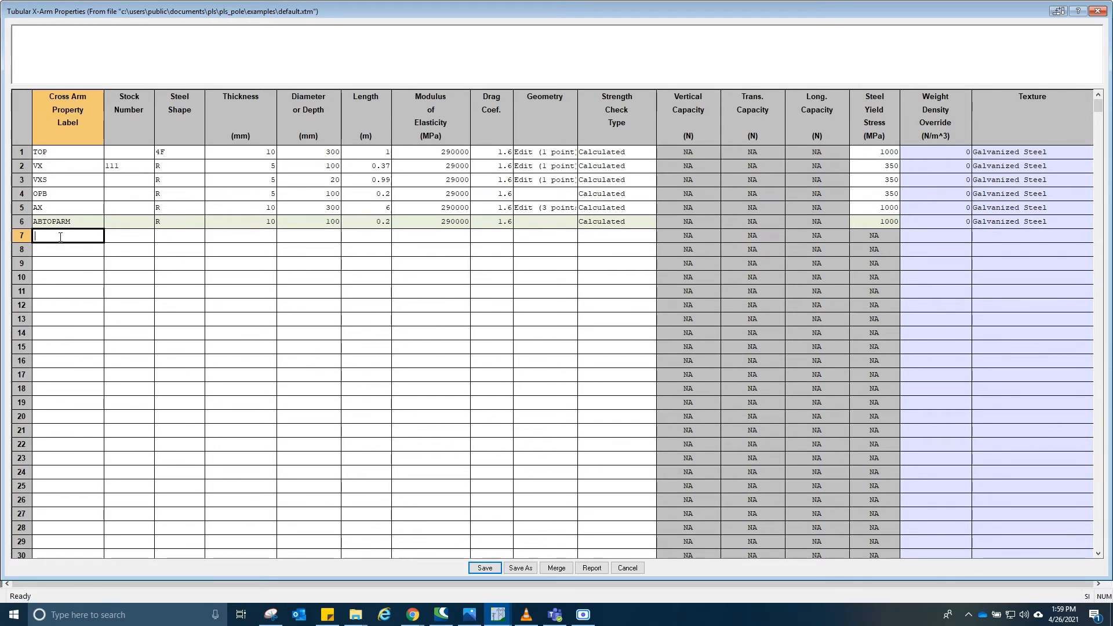
type("ABVARM")
key("Tab")
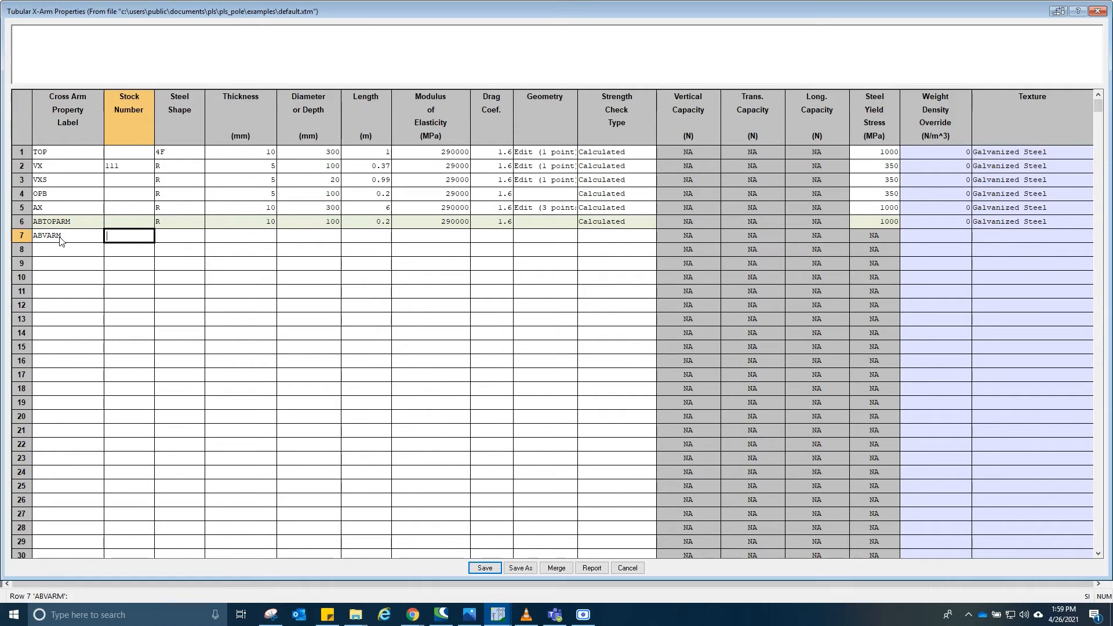
key("Tab")
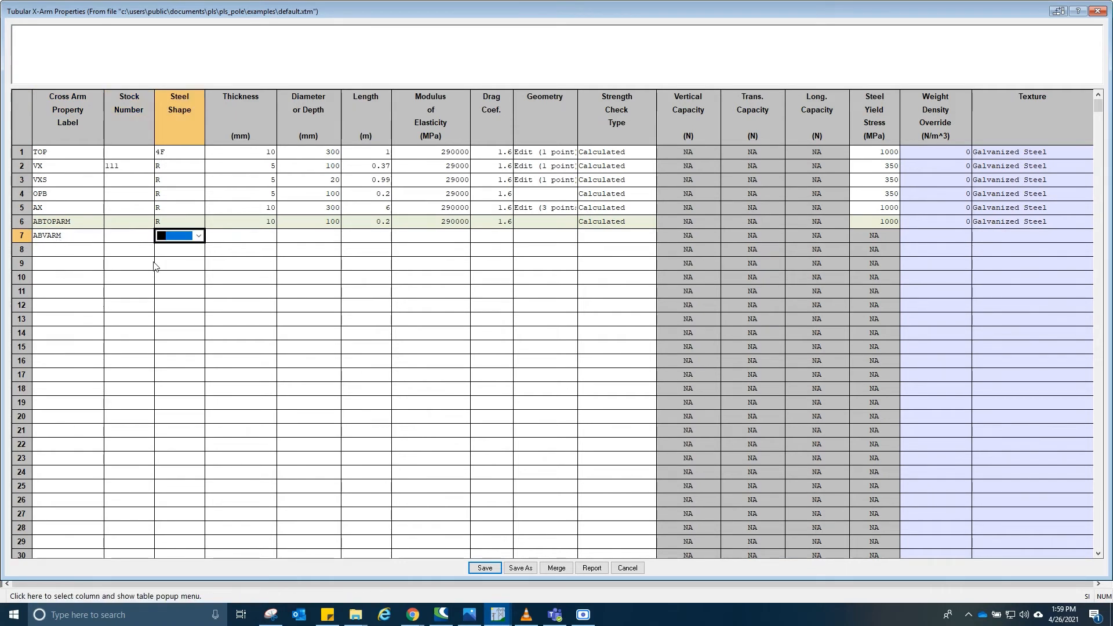
left_click(176, 236)
left_click(177, 316)
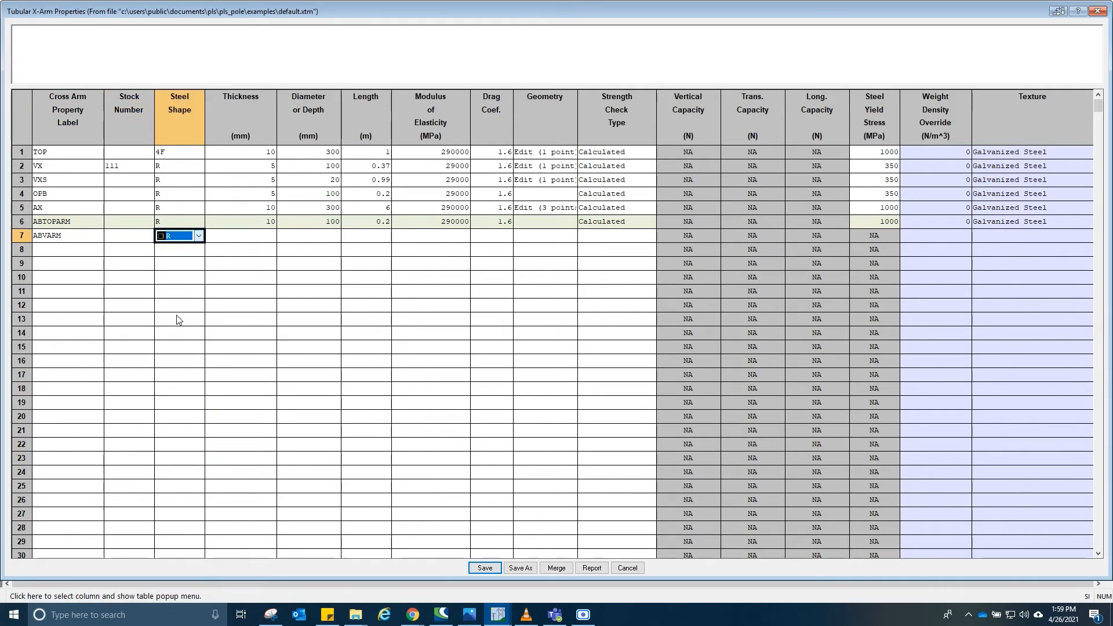
- Set ABVARM's thickness to 10 mm, diameter to 100 mm, length 0.37 m, modulus 290000 MPa and drag coefficient 1.6
left_click(262, 235)
type("10")
key("Tab")
type("1")
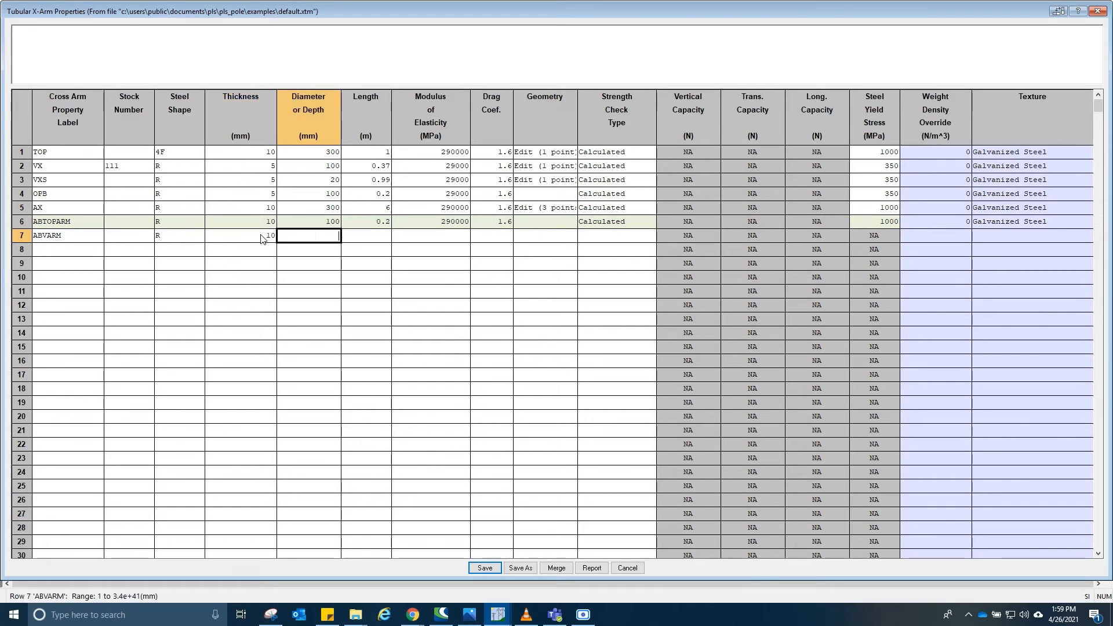
type("00")
key("Tab")
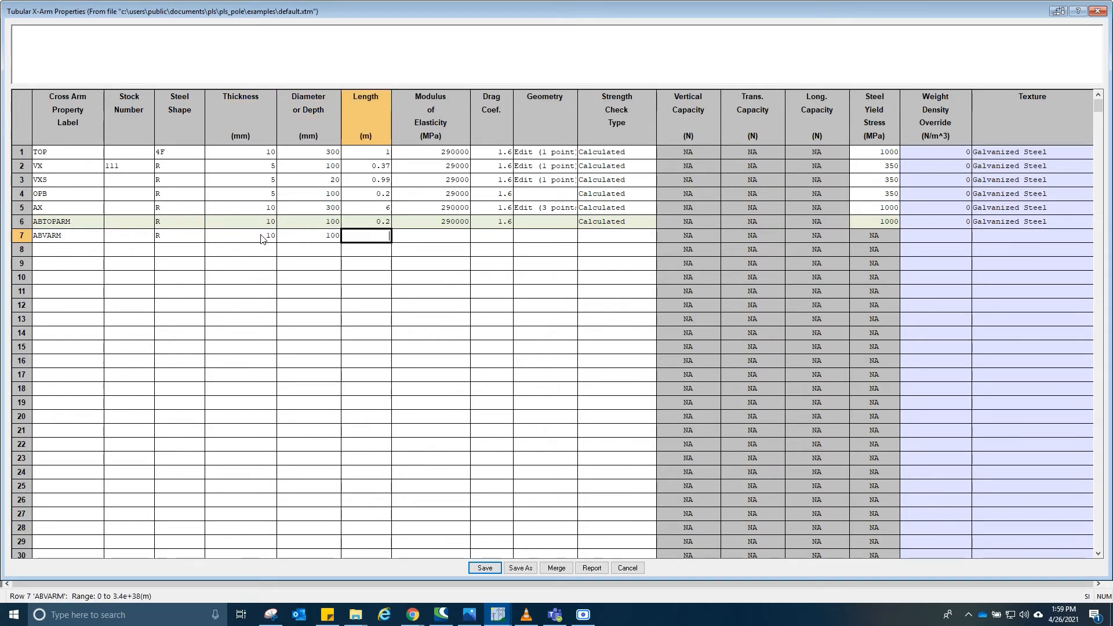
key("Tab")
type("290000")
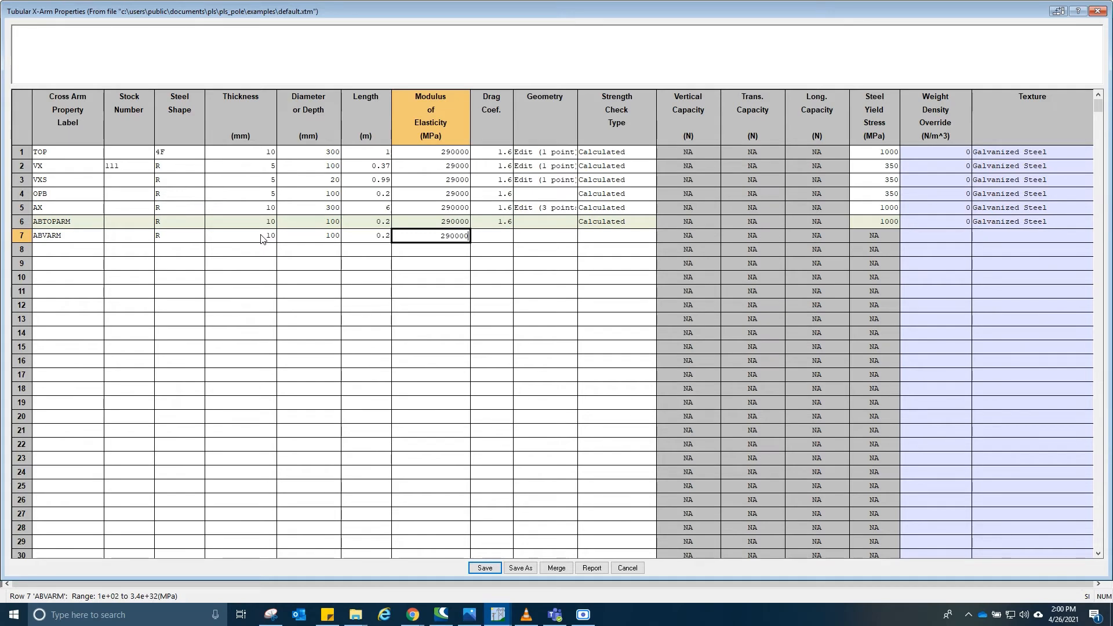
key("Tab")
type("1.6")
key("Tab")
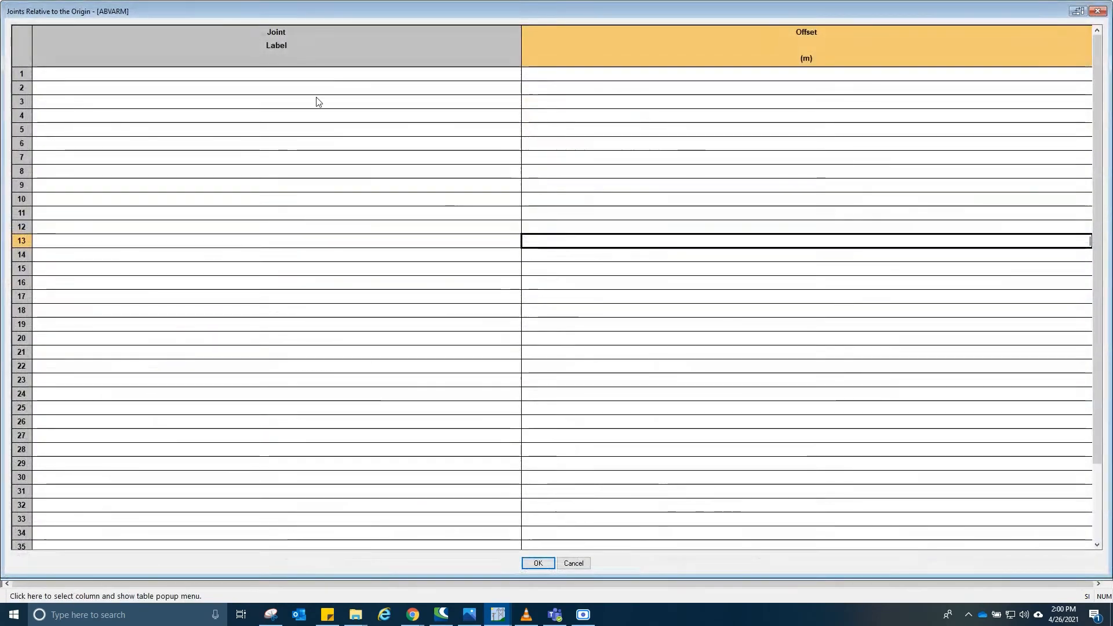
- Define an ABVARM geometry joint labelled ABM at an offset of 0.185 m from the origin
left_click_drag(492, 10, 510, 273)
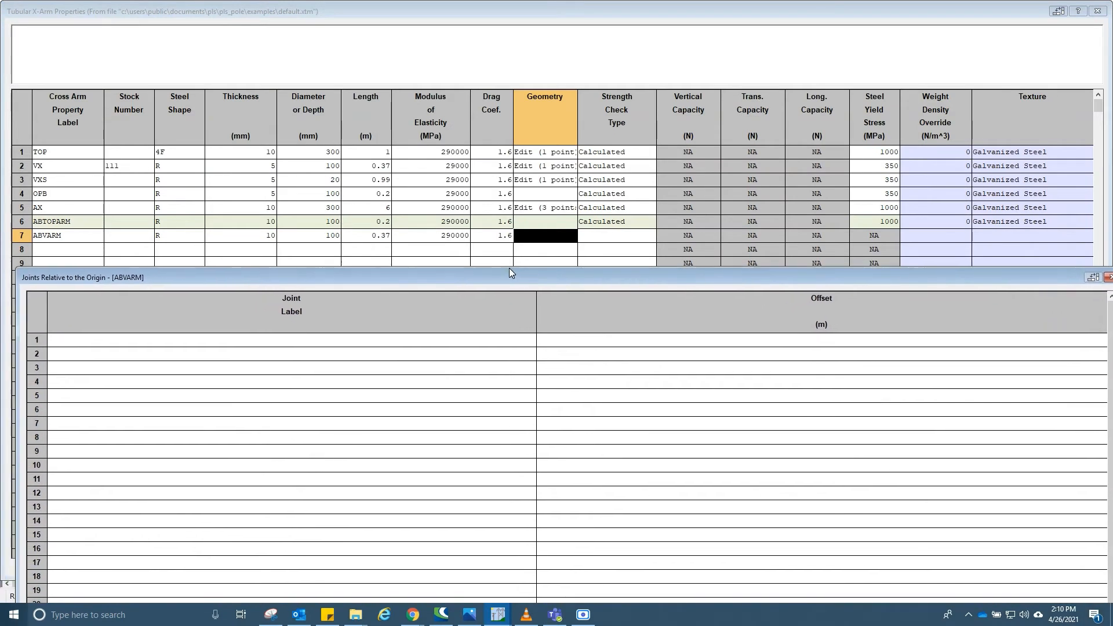
left_click(446, 340)
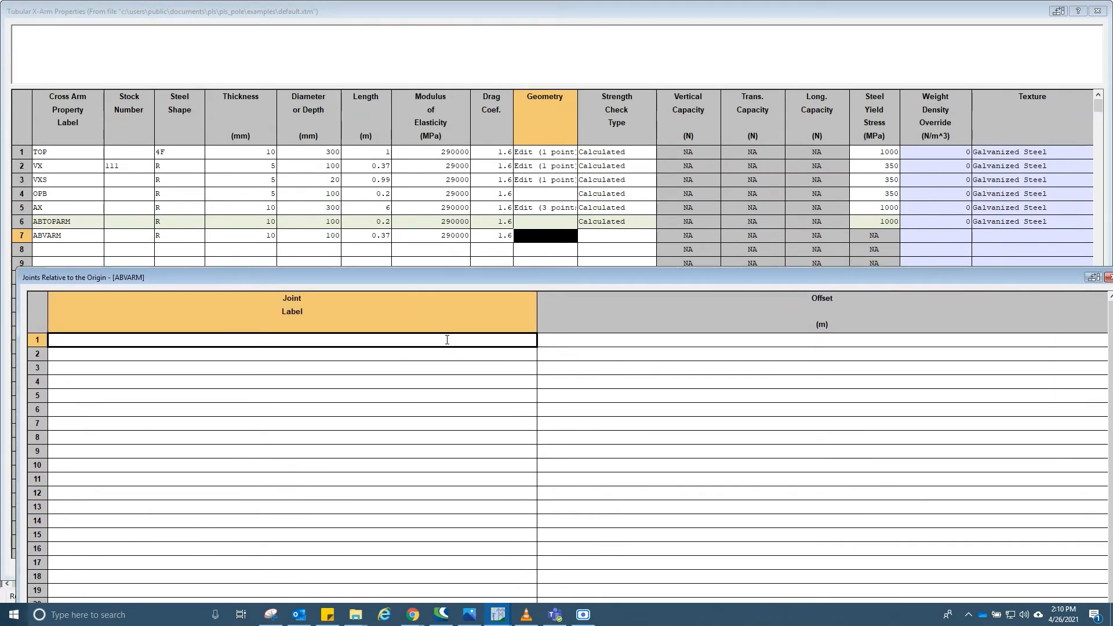
type("ABM")
key("Tab")
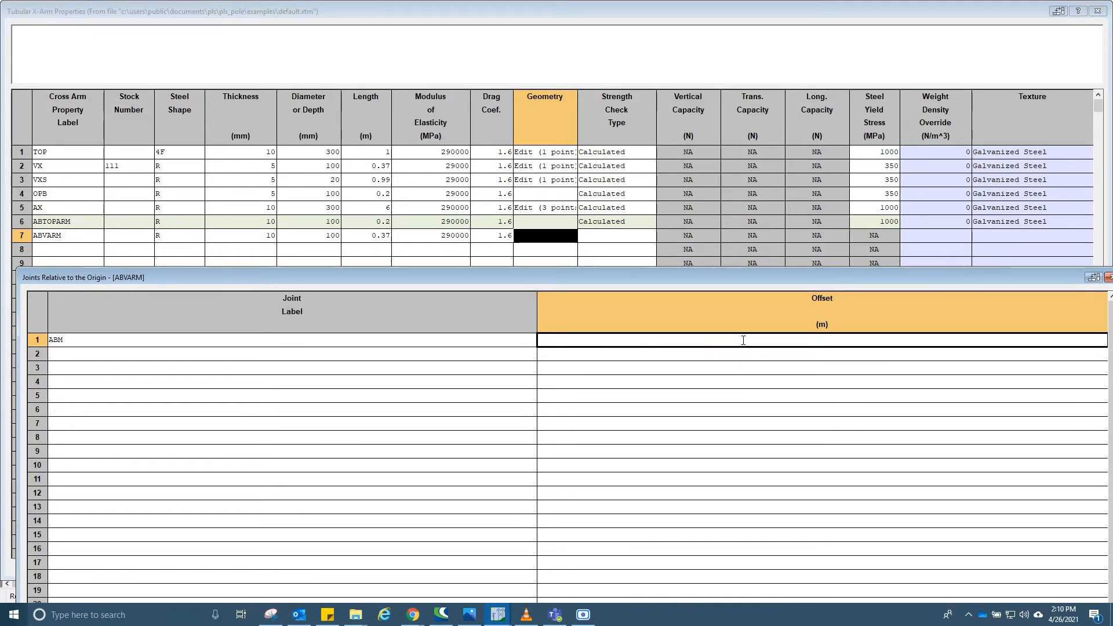
type(".185")
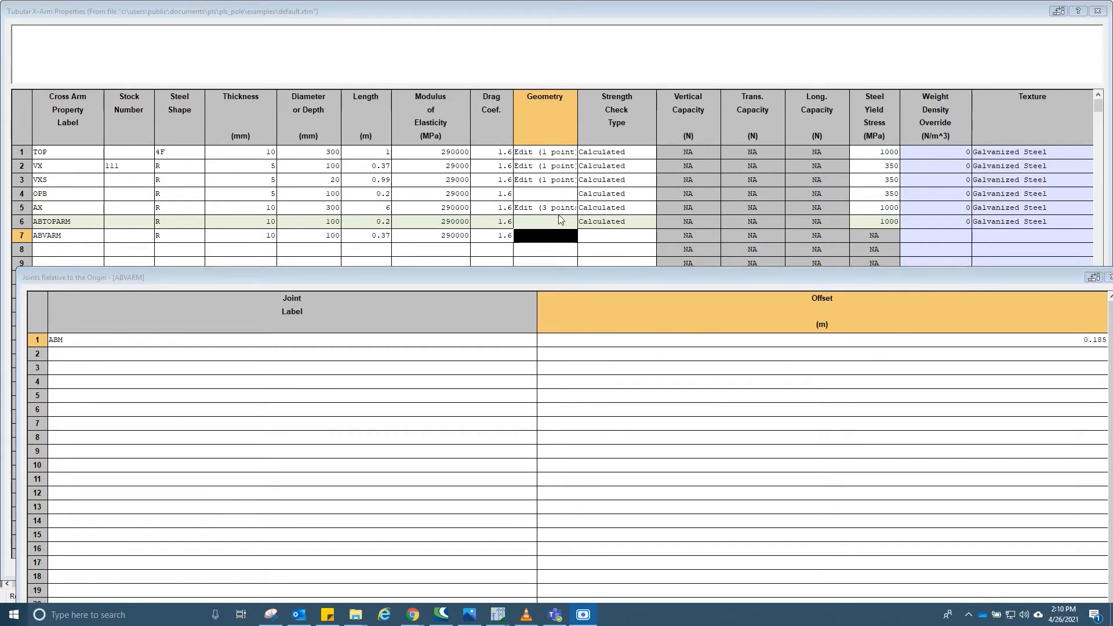
left_click_drag(688, 279, 661, 29)
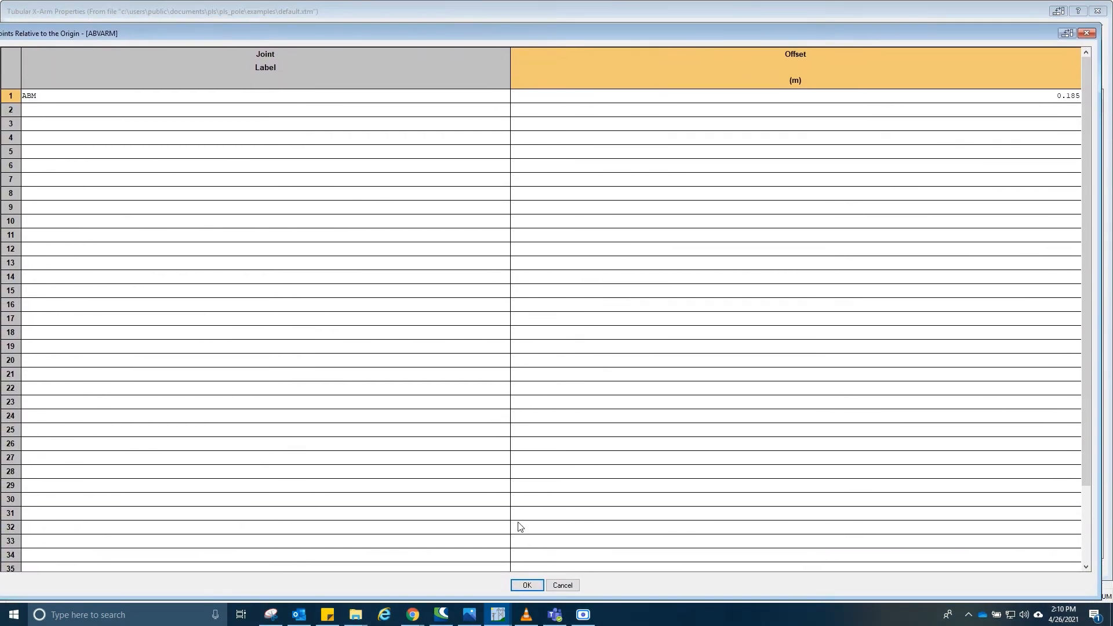
left_click(533, 581)
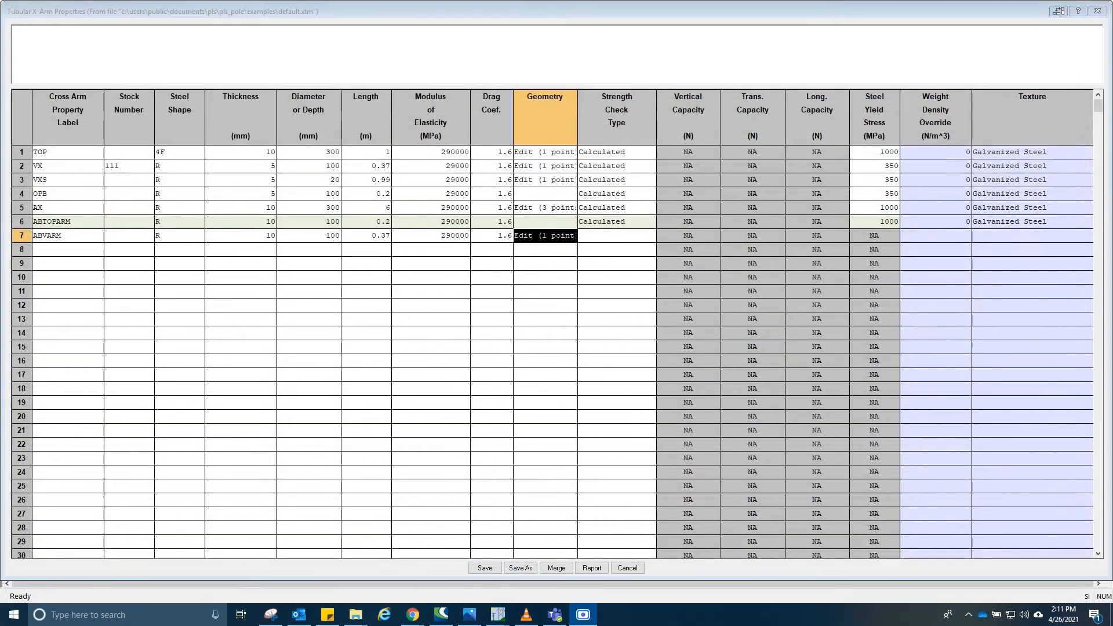
- Set ABVARM's strength check type to Calculated and texture to Galvanized Steel, and save the properties table
left_click(614, 236)
left_click(614, 236)
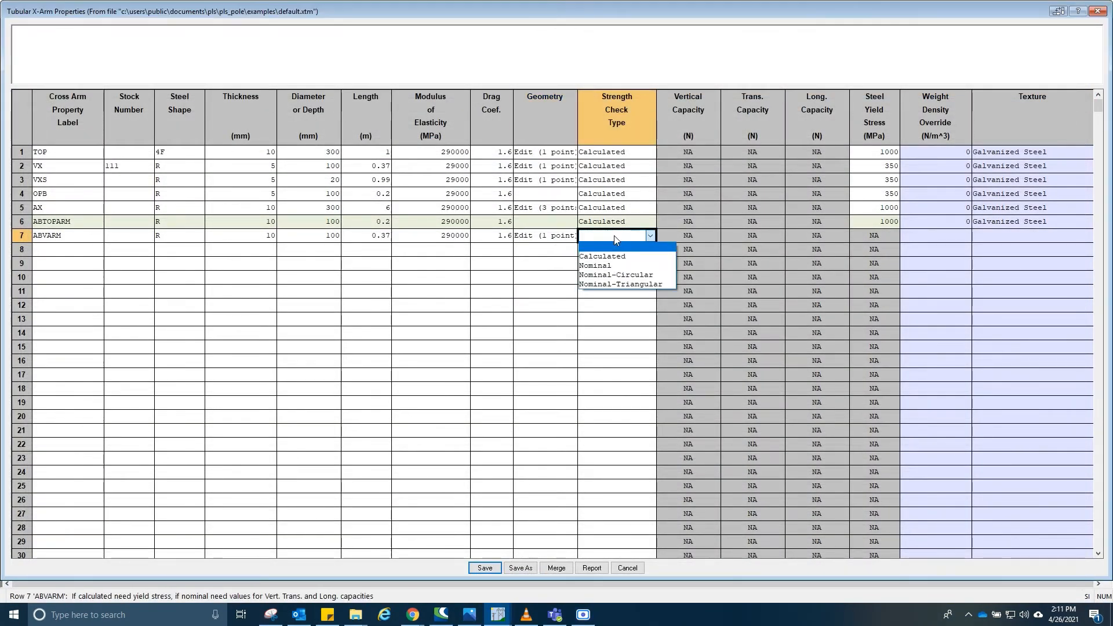
left_click(603, 256)
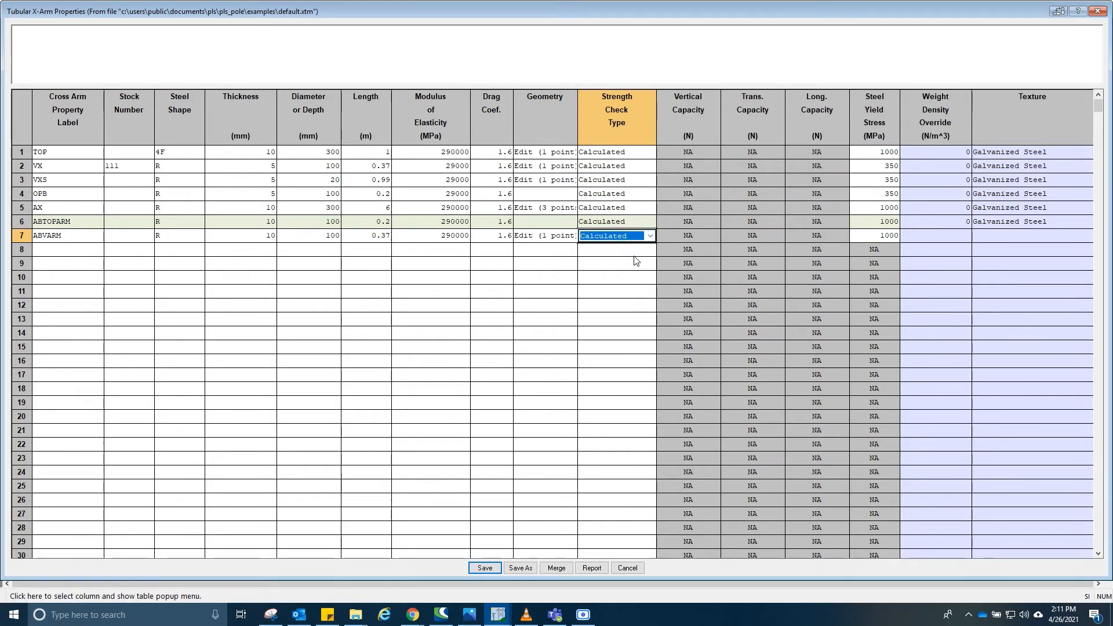
key("Tab")
left_click(935, 235)
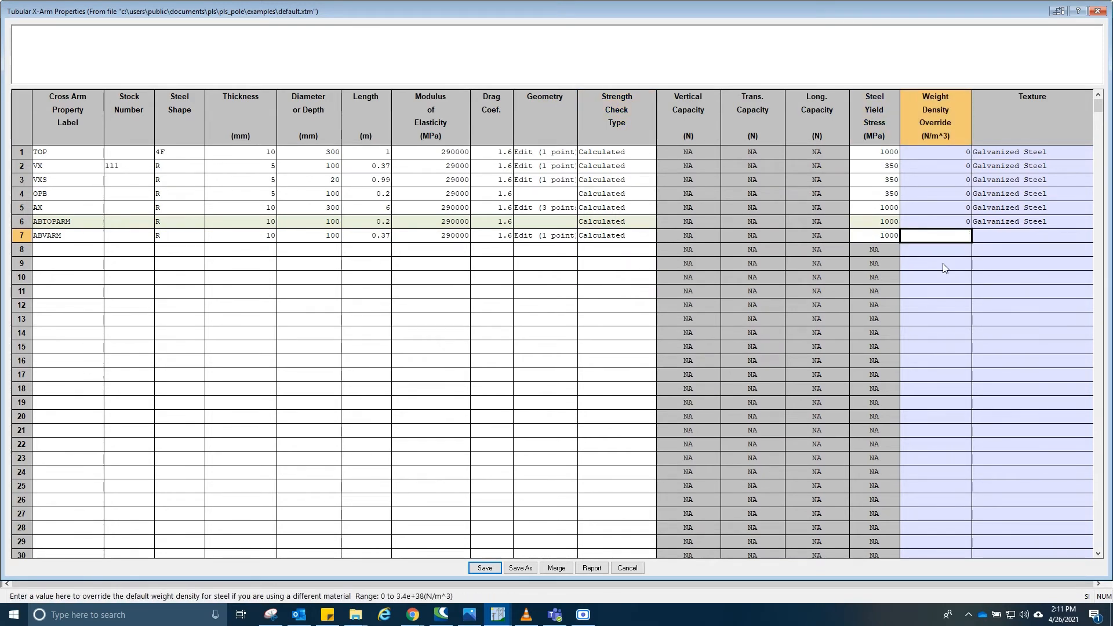
left_click(1028, 235)
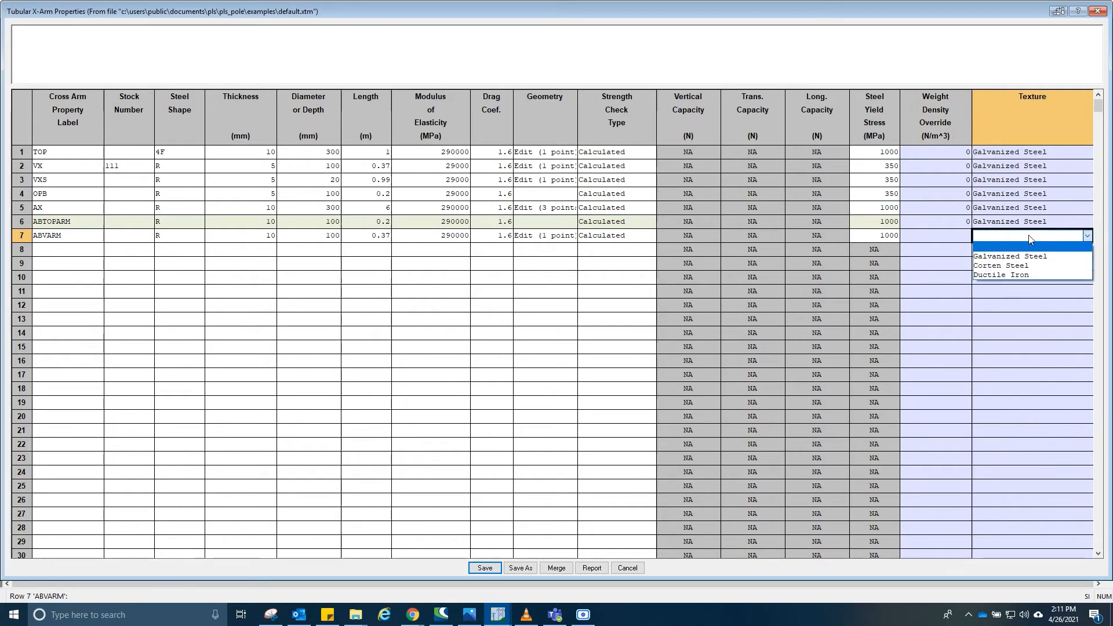
left_click(1011, 257)
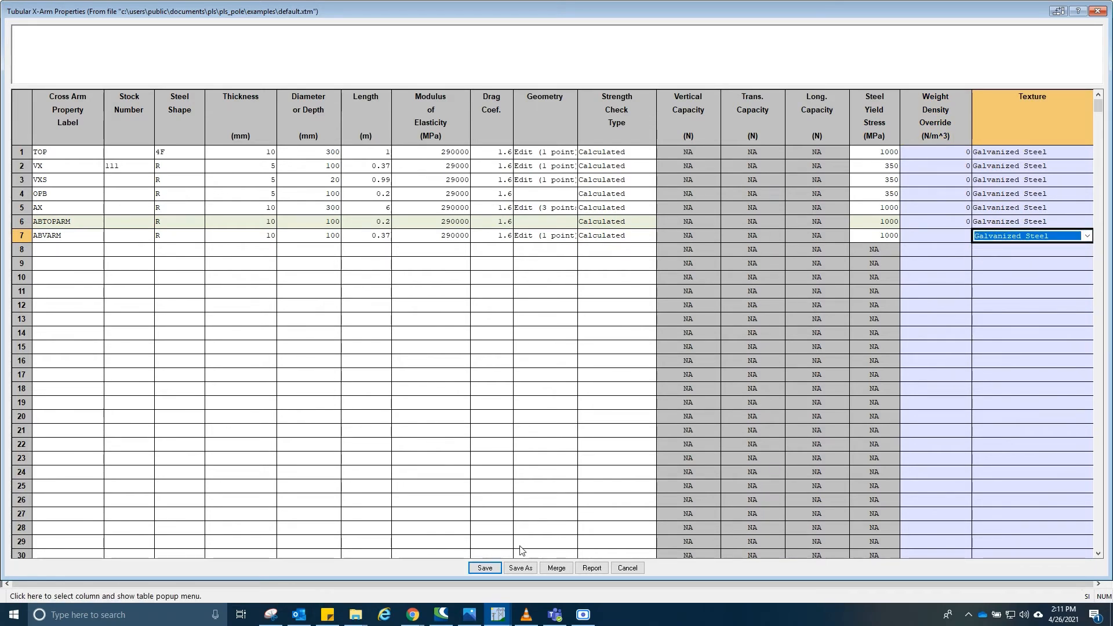
left_click(484, 567)
- Open the tubular steel cross arm connectivity table and add a new cross arm labelled VXARM
left_click(172, 19)
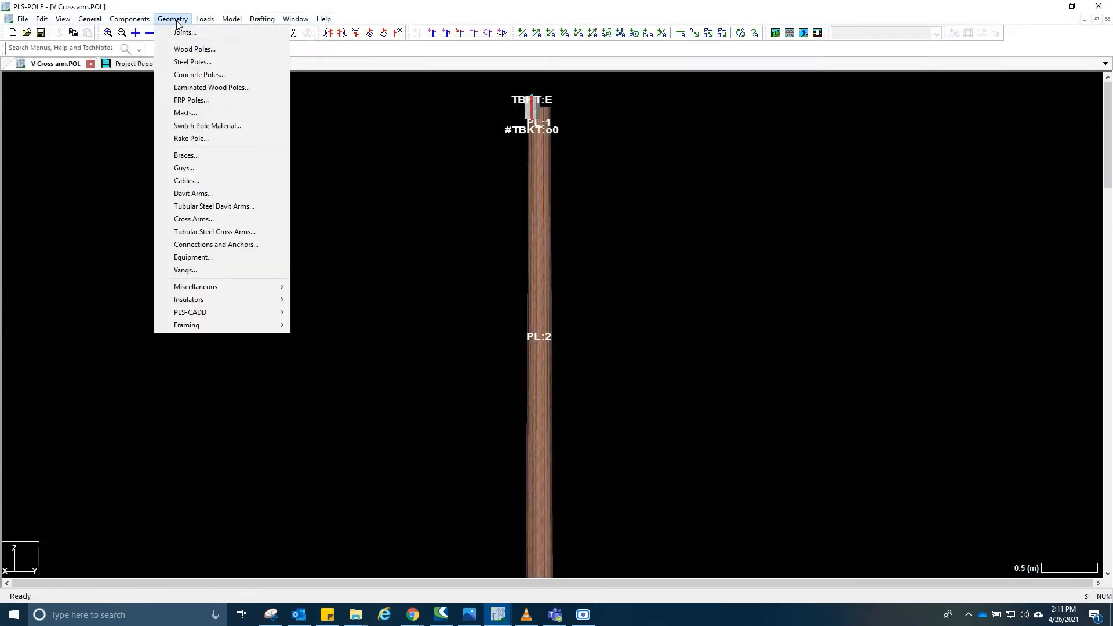
left_click(201, 232)
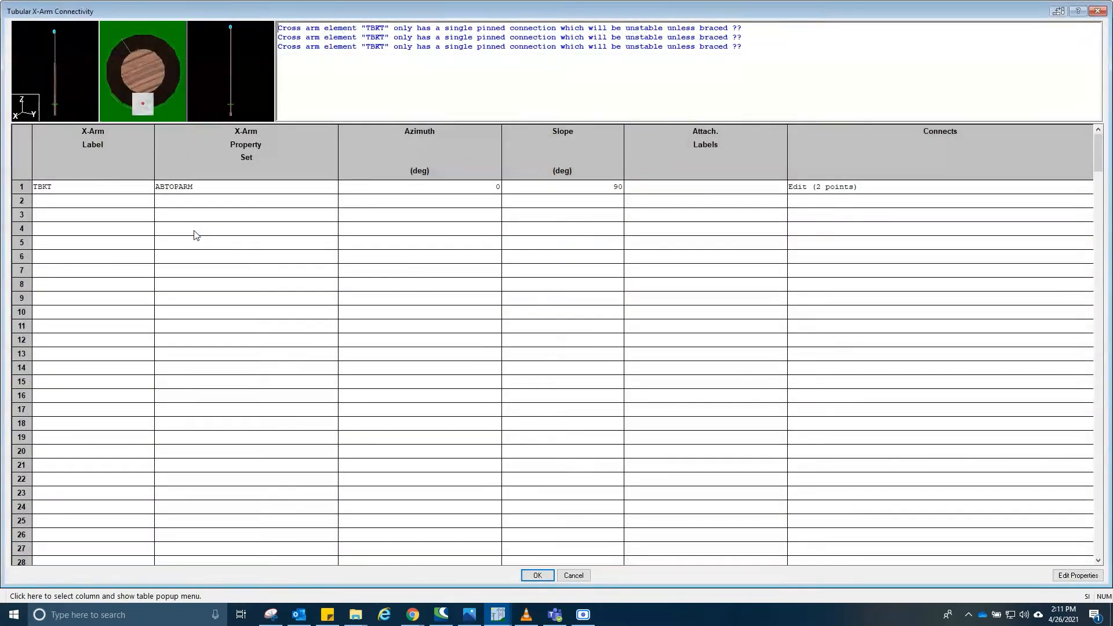
left_click(89, 178)
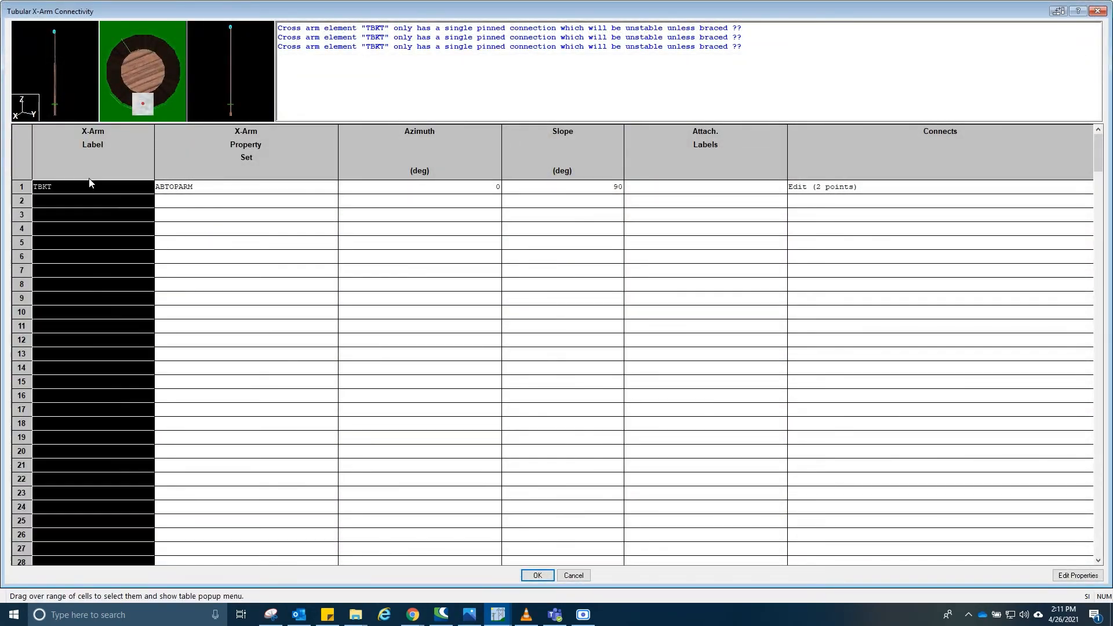
left_click(85, 186)
left_click(78, 205)
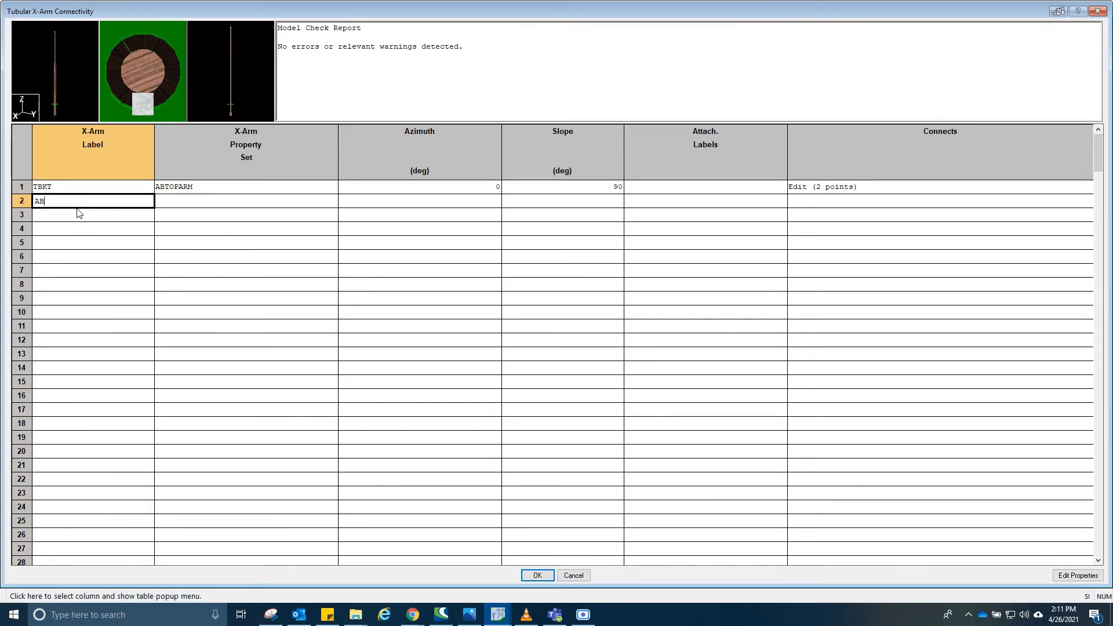
type("ABVXARM")
left_click_drag(49, 201, 34, 202)
left_click(42, 201)
key("BackSpace")
key("BackSpace")
- Assign property set ABVARM to the new cross arm and rename it VARM
left_click(187, 203)
left_click(185, 201)
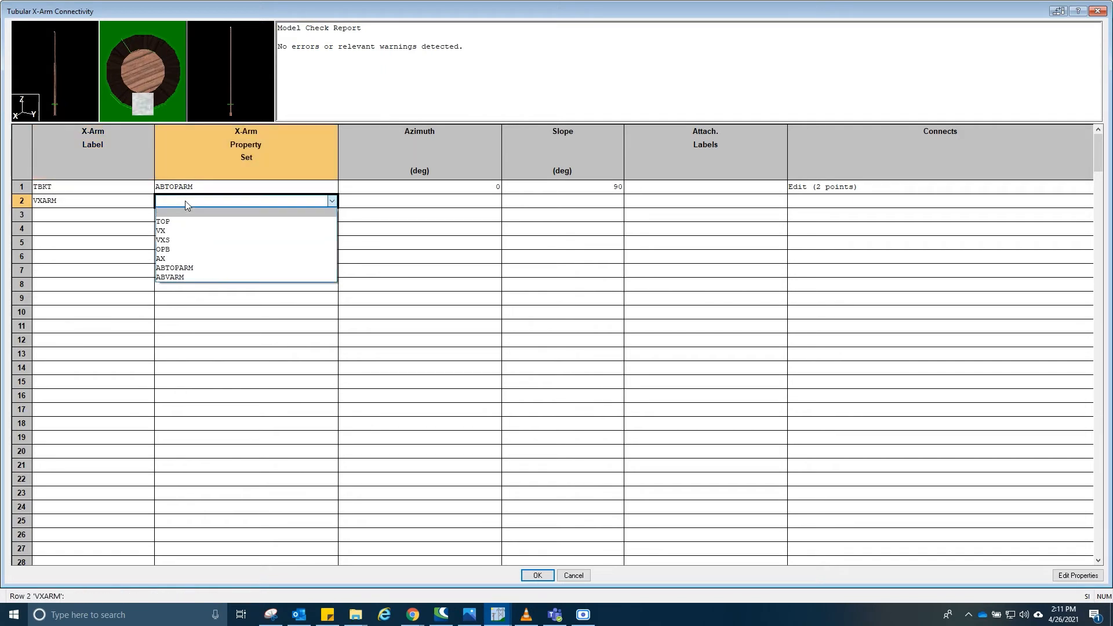
left_click(188, 276)
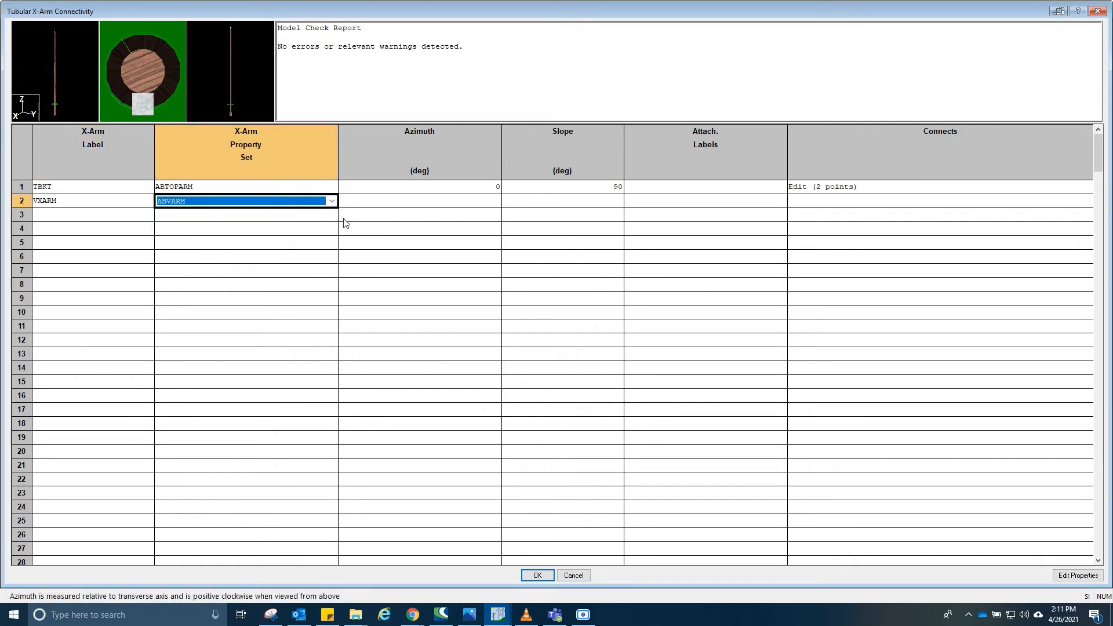
left_click(42, 201)
left_click(42, 201)
key("BackSpace")
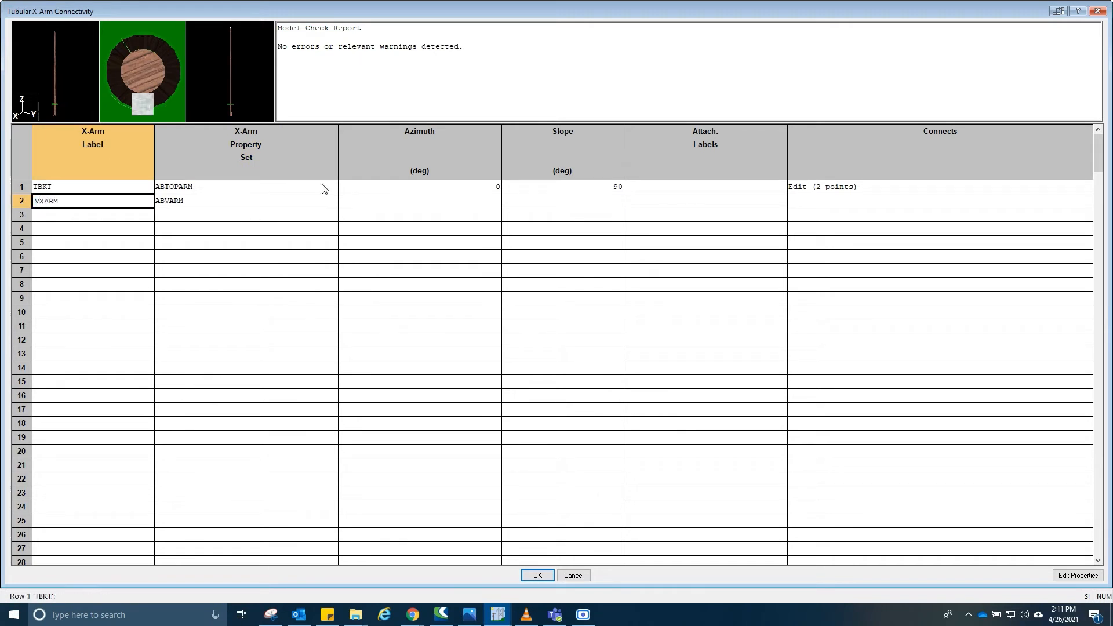
- Open VARM's attachment labels editor and close it
left_click(437, 200)
key("Tab")
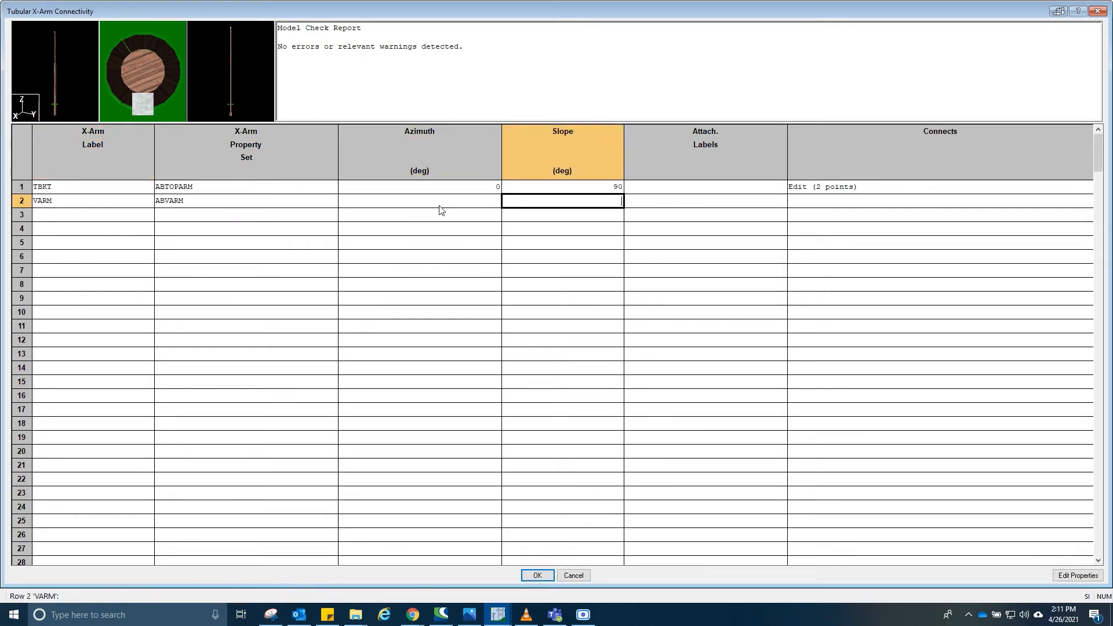
key("Tab")
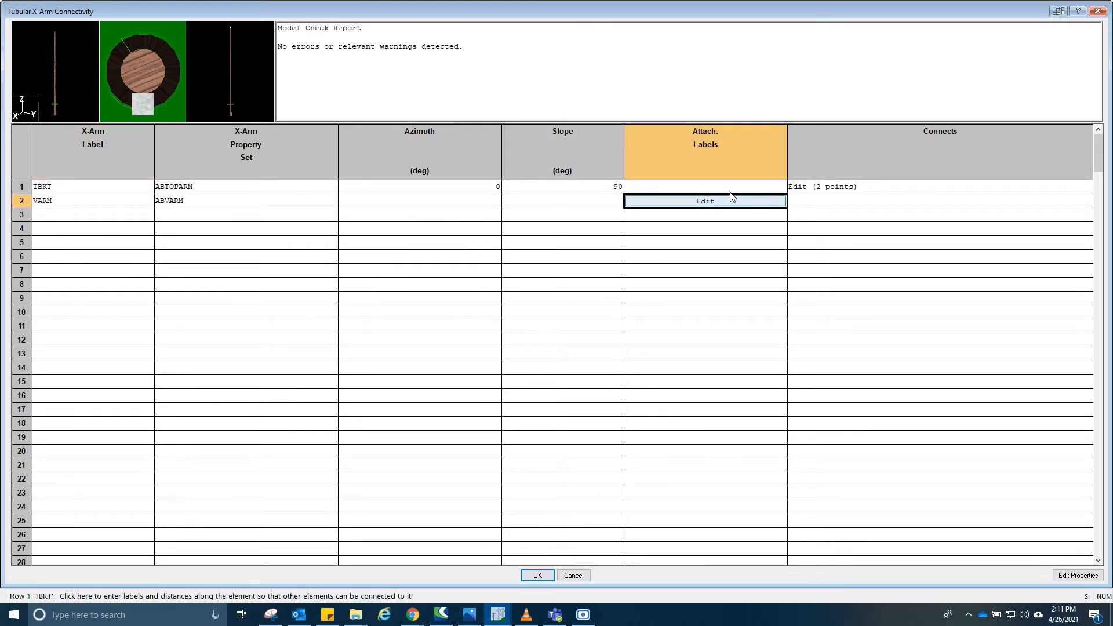
left_click(717, 201)
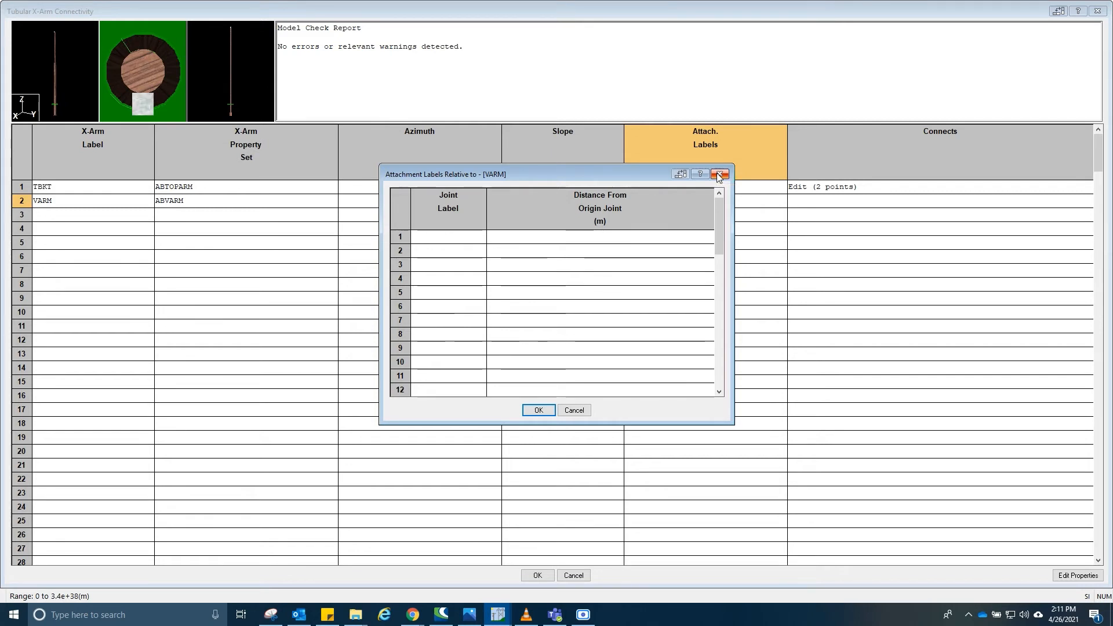
left_click(719, 175)
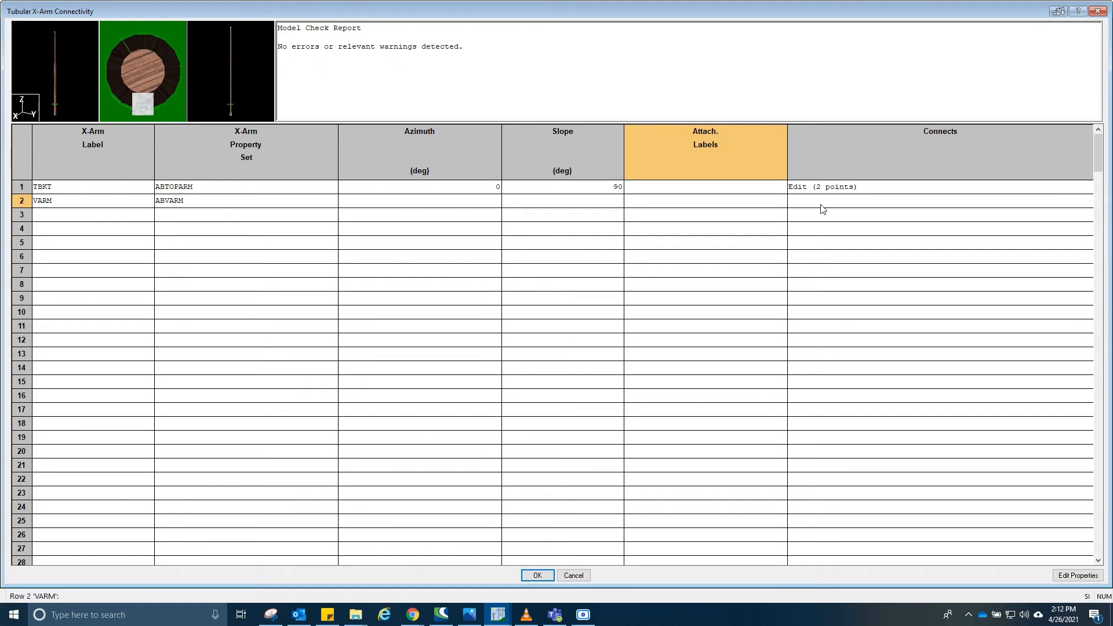
- Connect VARM's ABM joint to pole joint PL:2 with a Pinned Face connection and accept the connectivity table
left_click(822, 206)
left_click(821, 206)
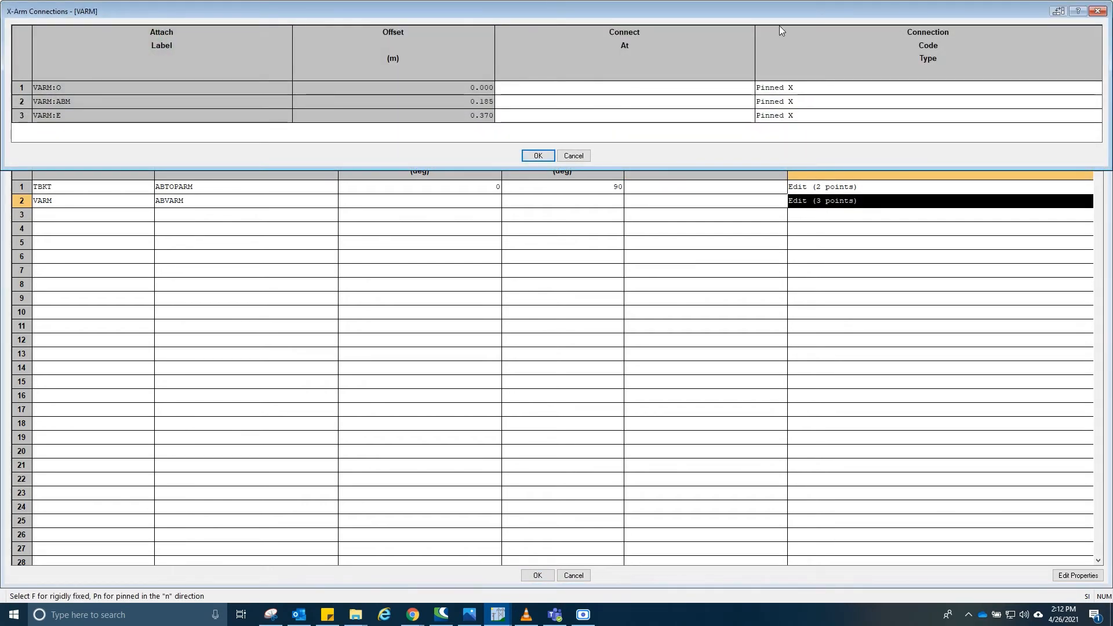
left_click_drag(781, 7, 790, 228)
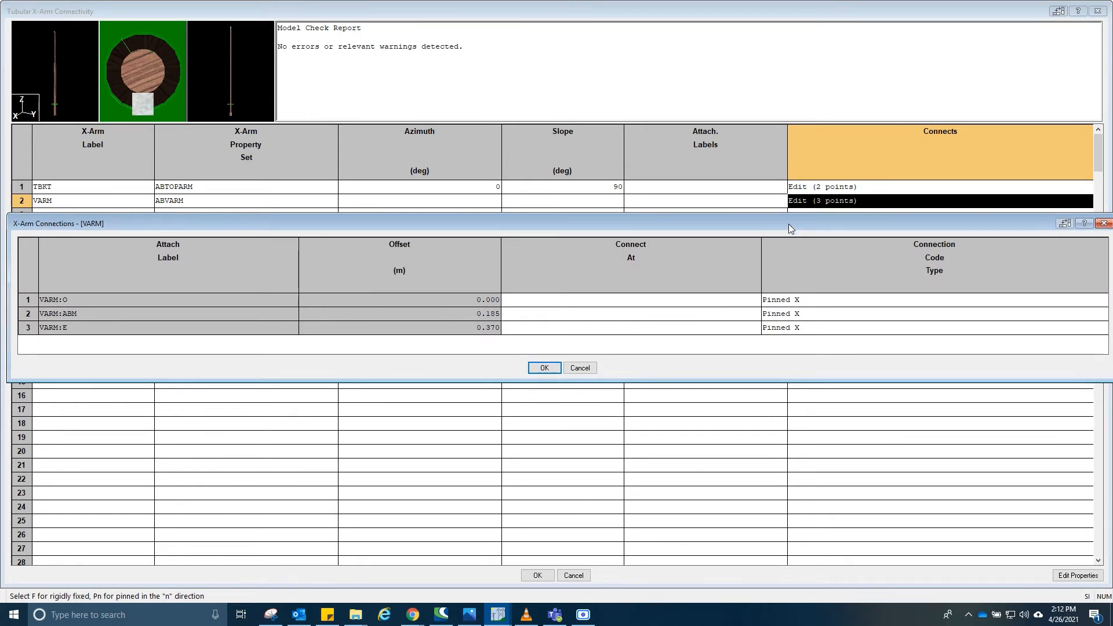
left_click(535, 316)
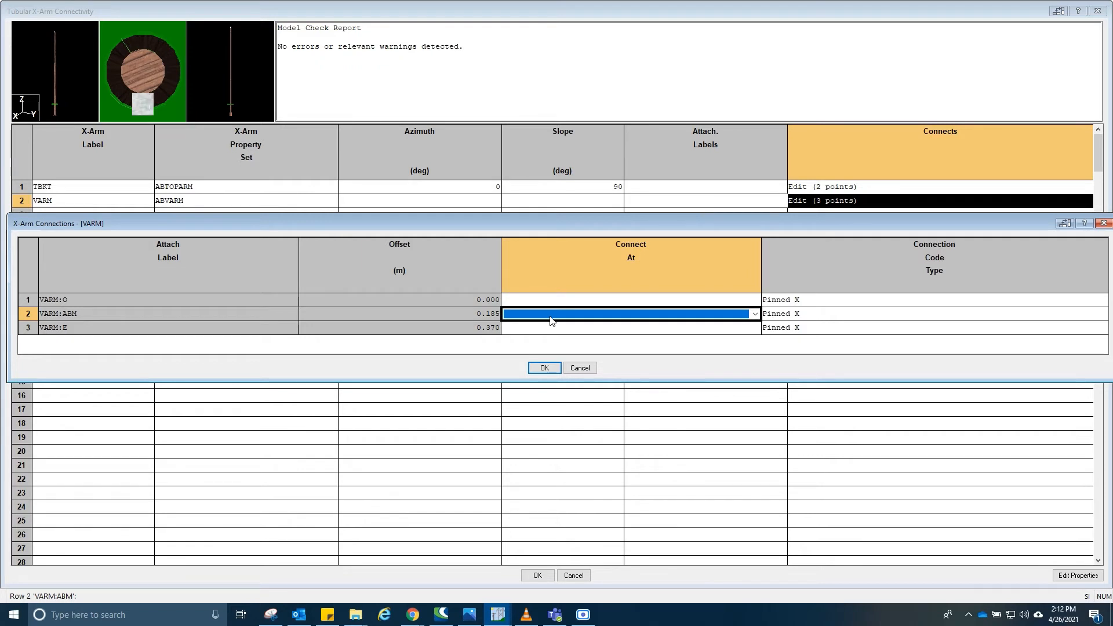
left_click(551, 317)
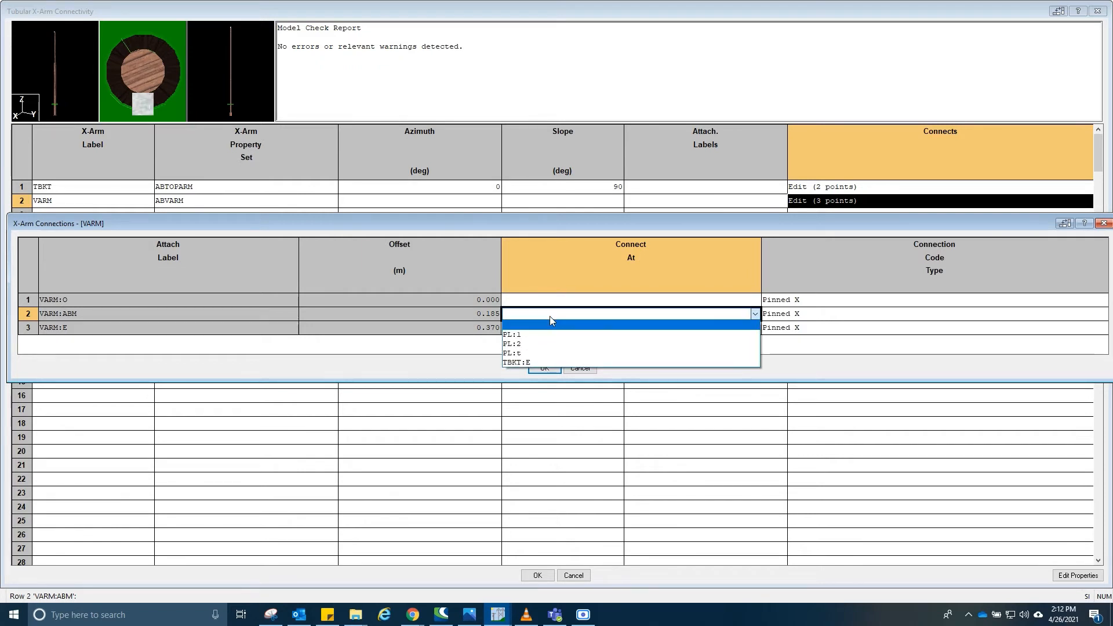
left_click(539, 344)
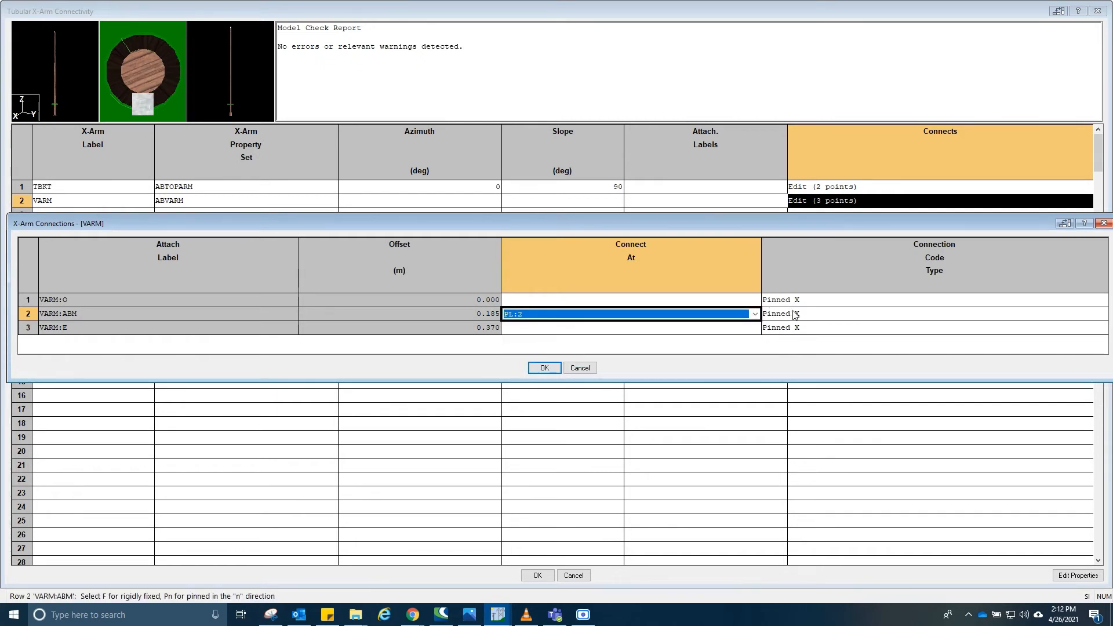
left_click(815, 319)
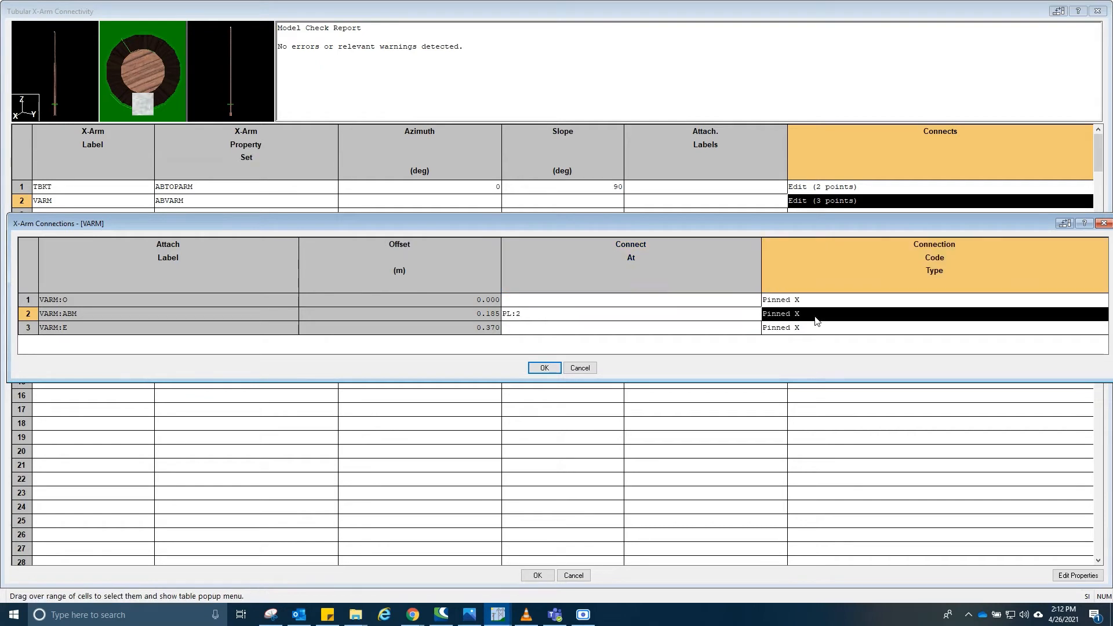
left_click(815, 321)
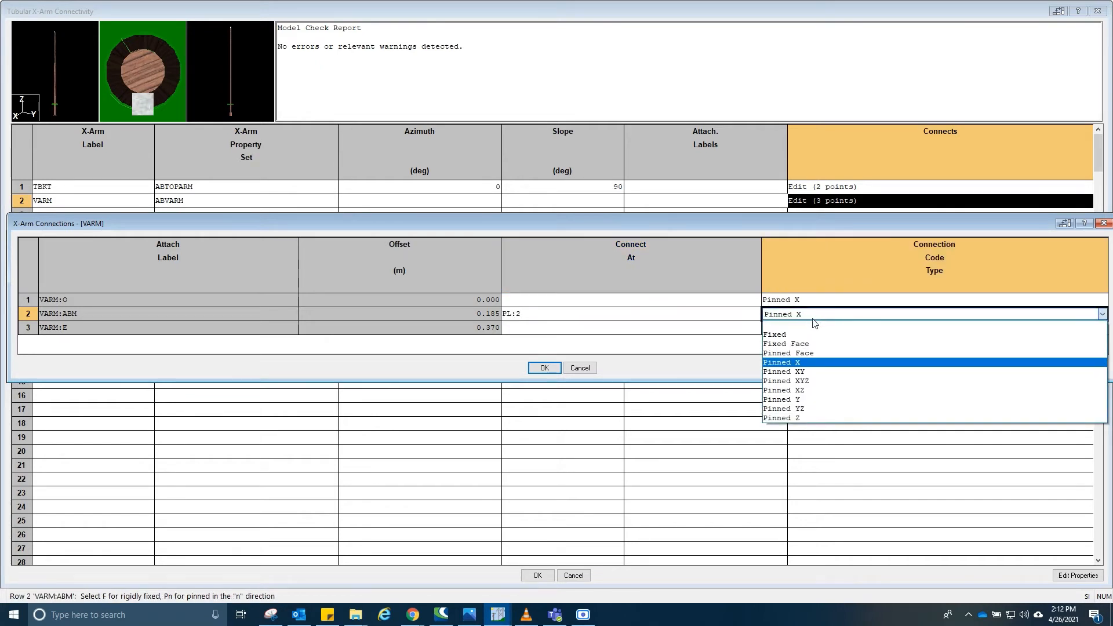
left_click(806, 355)
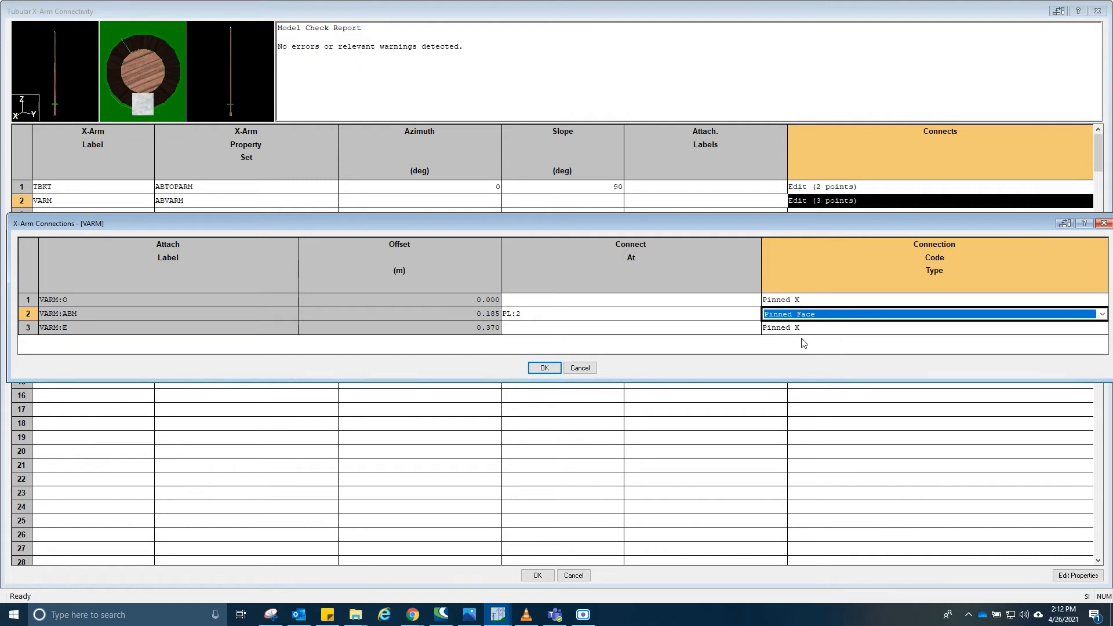
left_click(545, 371)
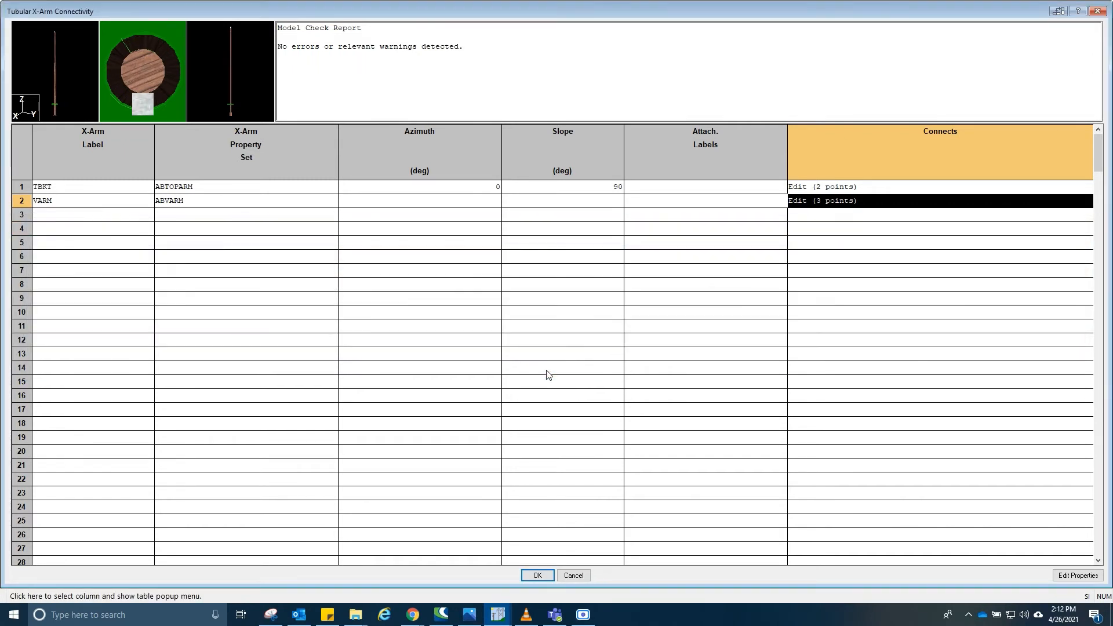
left_click(537, 576)
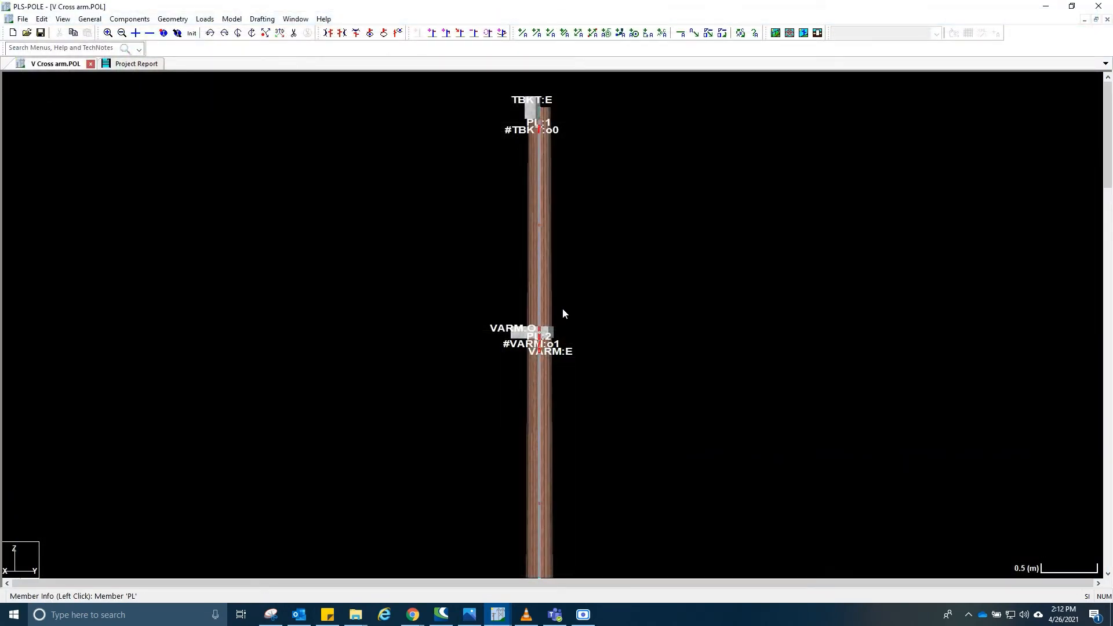
- Zoom in on the new cross arm and sketch the V arm's braces over the reference photo in Snipping Tool
scroll(561, 313, "up", 3)
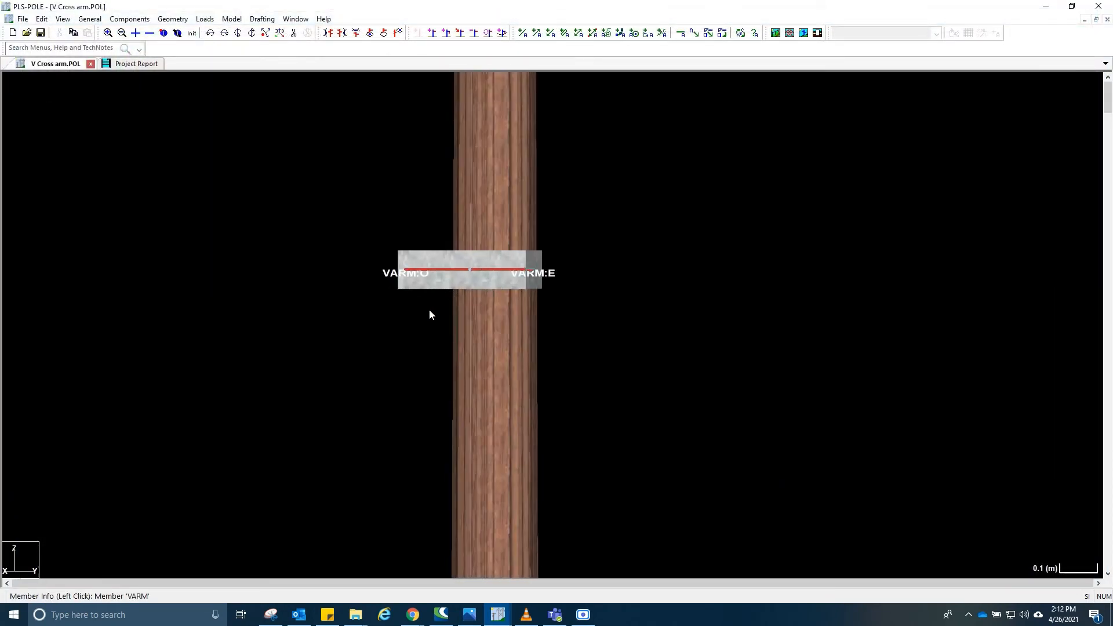
left_click_drag(406, 301, 557, 319)
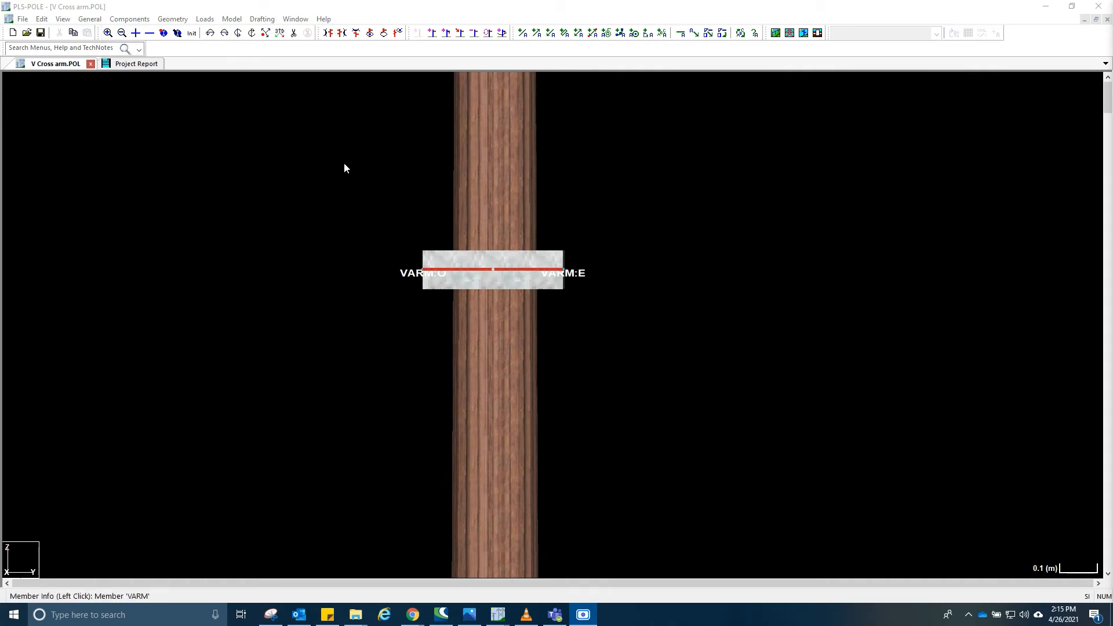
left_click(125, 19)
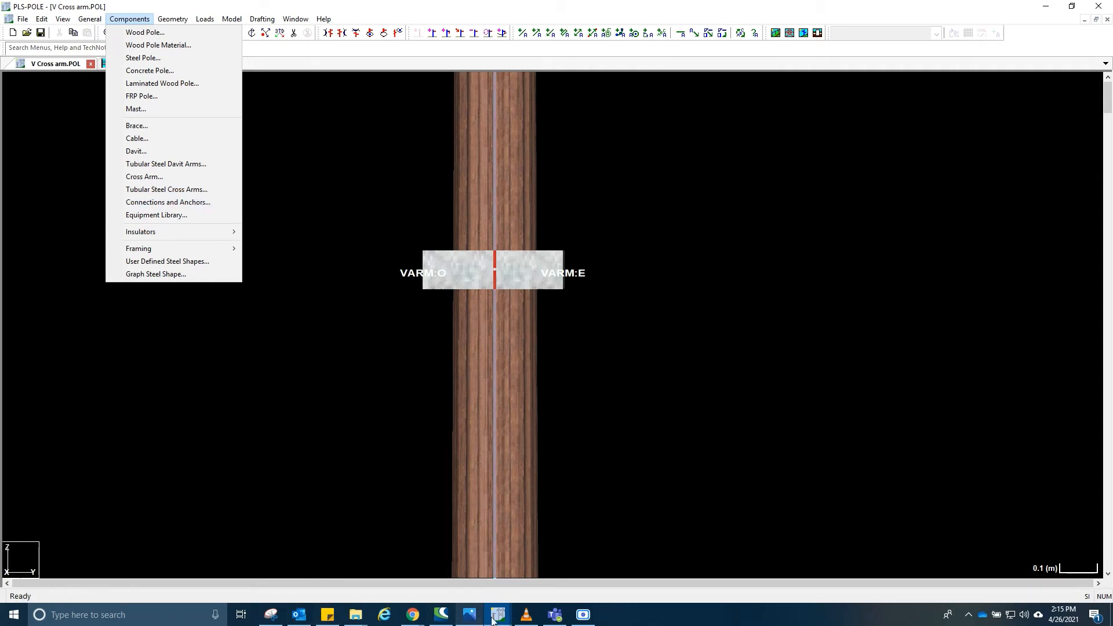
left_click(271, 615)
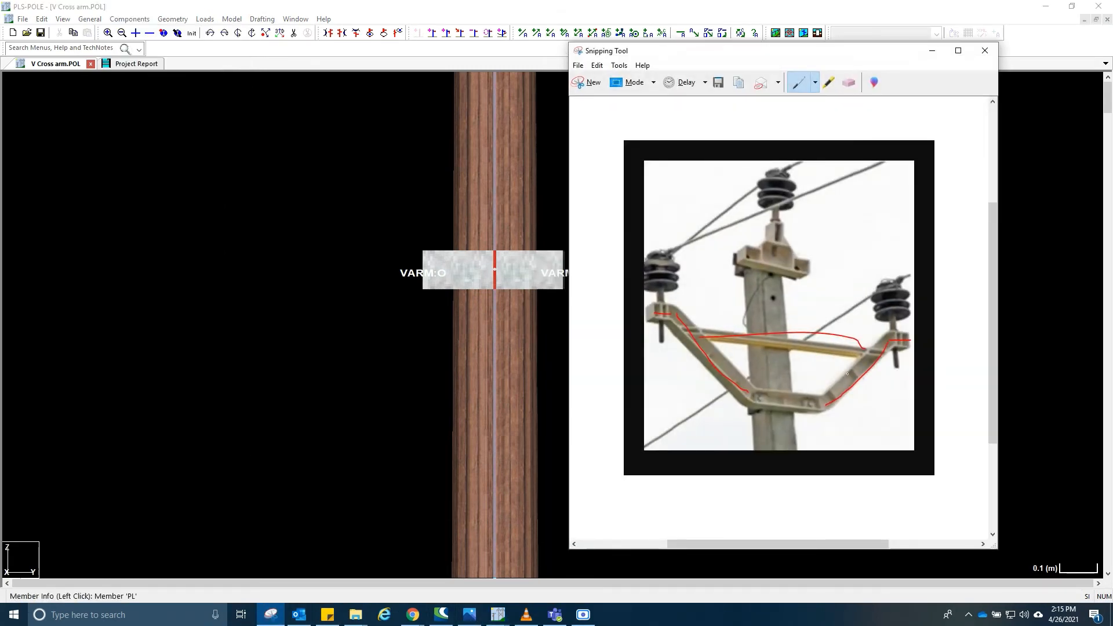
left_click_drag(837, 402, 857, 367)
mouse_move(704, 405)
left_mouse_down()
mouse_move(913, 406)
mouse_move(652, 411)
mouse_move(869, 410)
mouse_move(811, 413)
mouse_move(888, 323)
mouse_move(862, 368)
left_mouse_up()
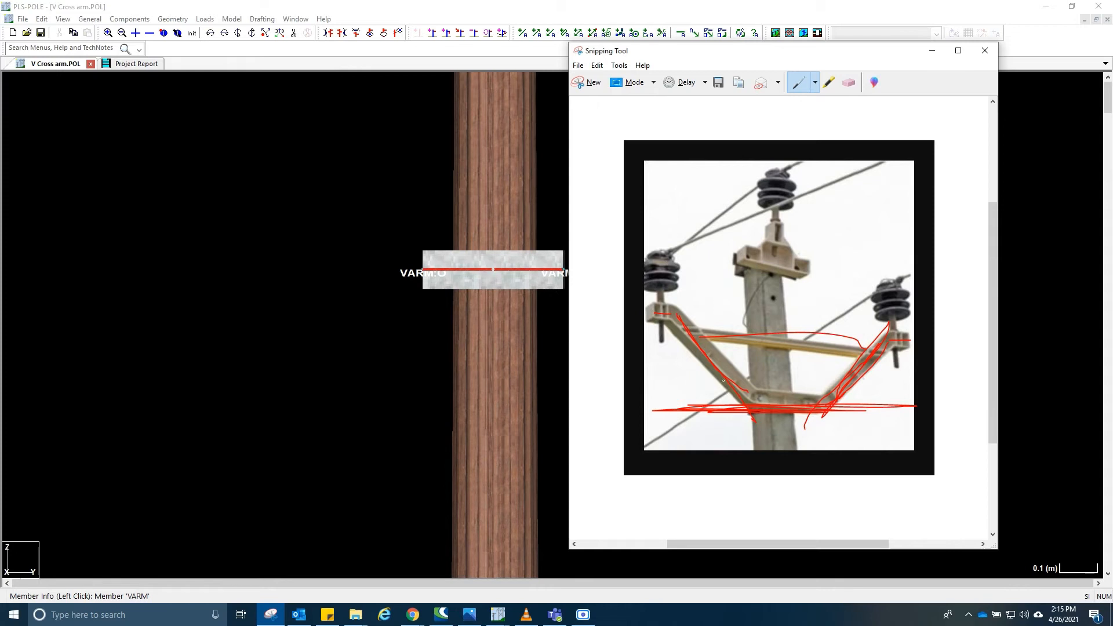
- Open the tubular steel davit arm properties table read-only and add a davit property set labelled ABDA1
left_click(129, 18)
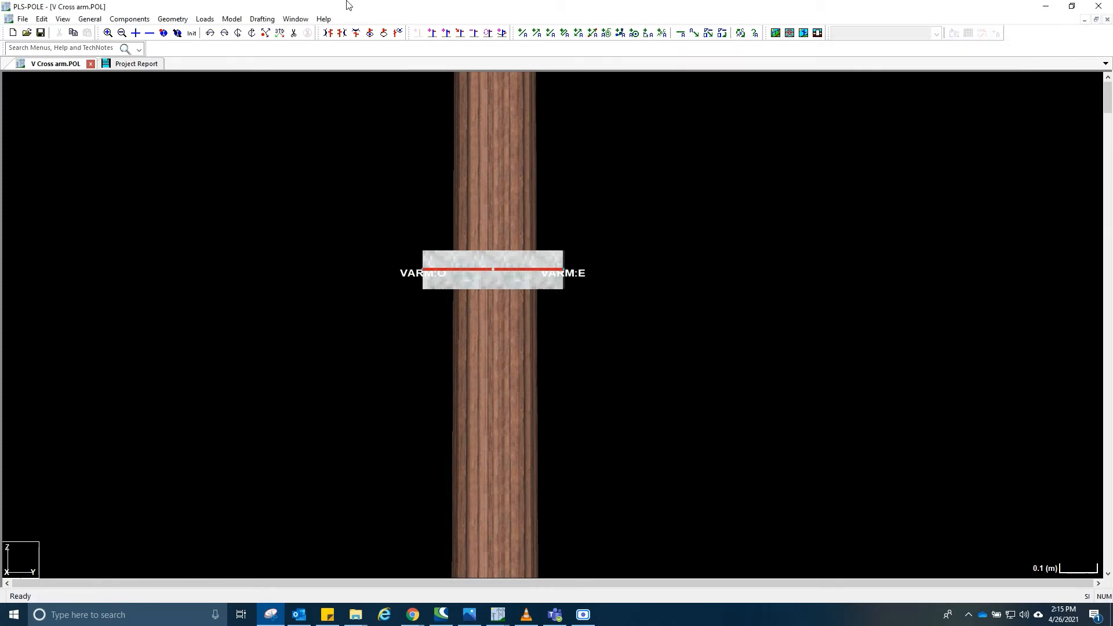
left_click(129, 19)
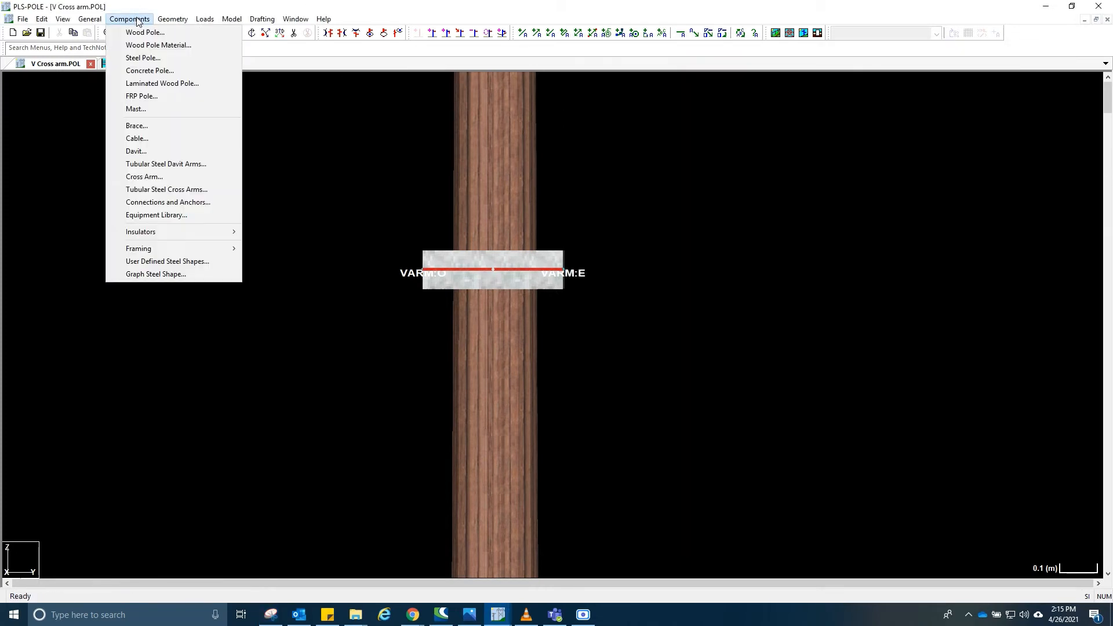
left_click(169, 165)
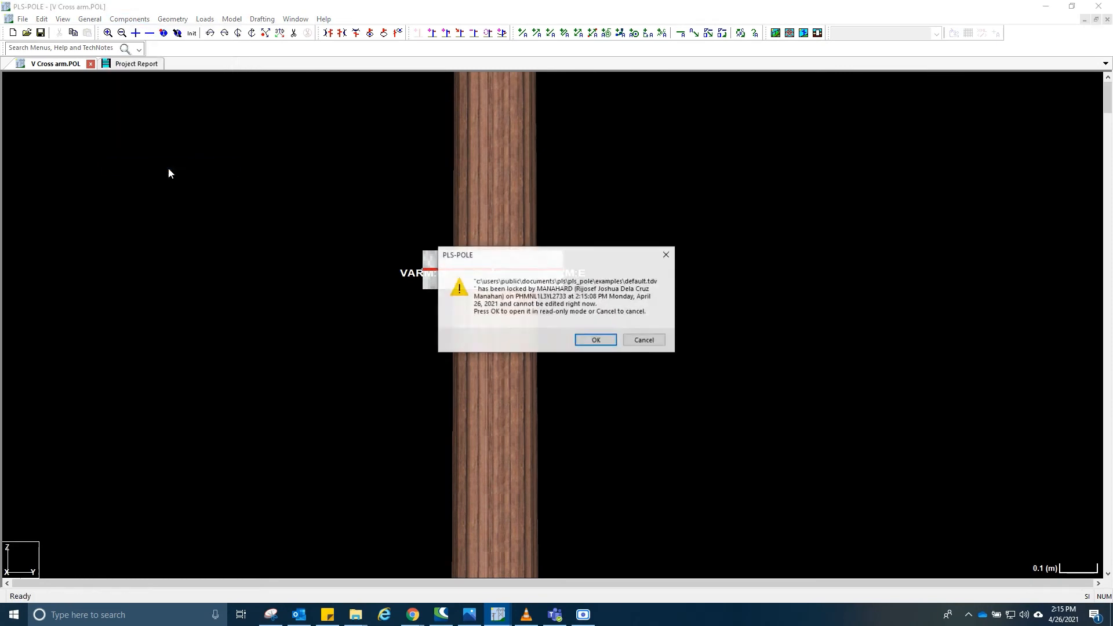
key("Return")
type("A")
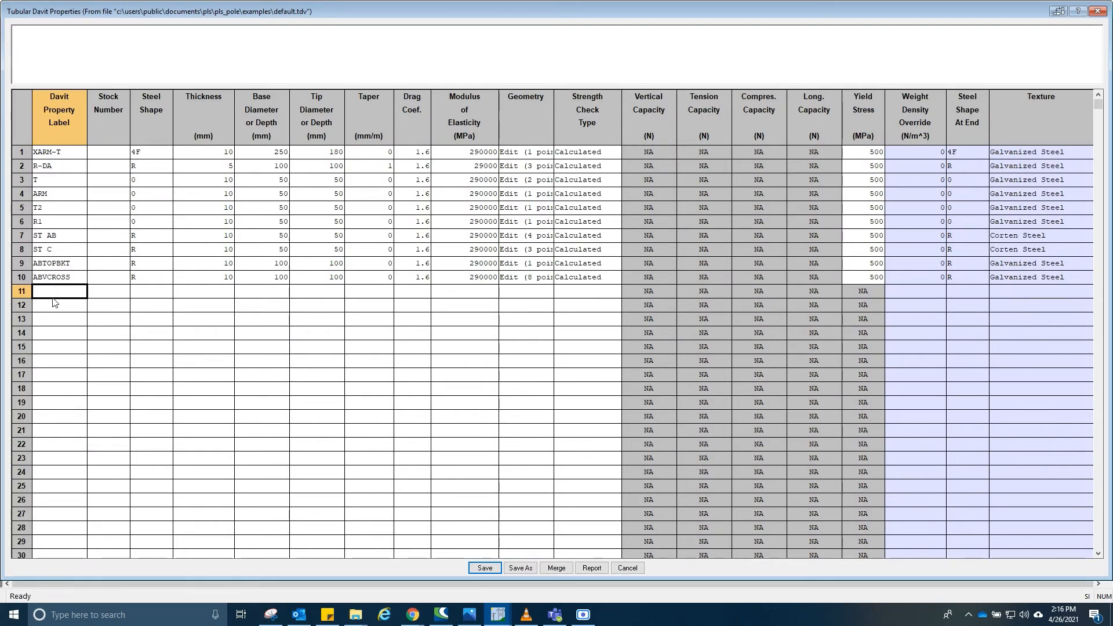
type("BDA21")
key("BackSpace")
key("BackSpace")
type("1")
- Set the steel shape of davit property ABDA1 to R
left_click(122, 296)
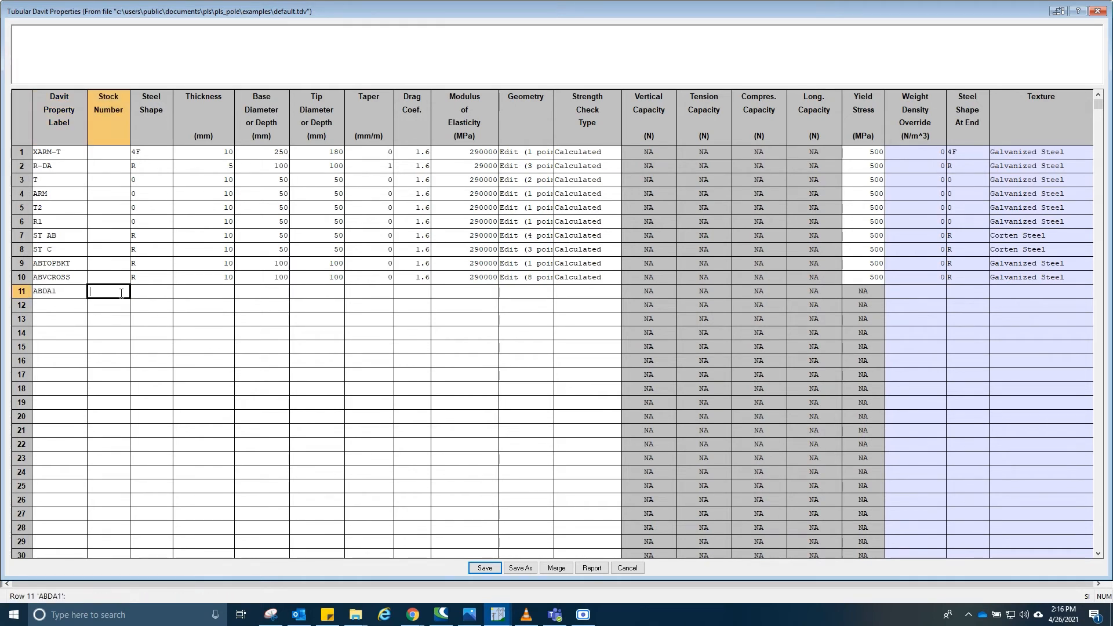
left_click(149, 296)
left_click(149, 296)
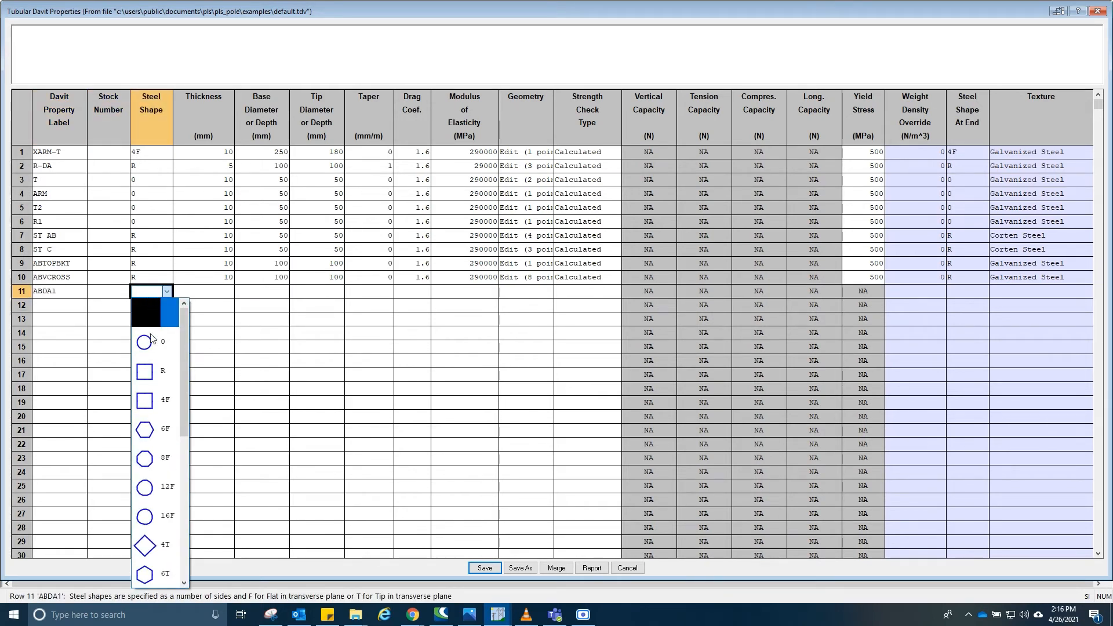
left_click(154, 368)
- Give ABDA1 a 10 mm thickness, 100 mm base and tip diameters, drag coefficient 1.6 and modulus 290000 MPa
left_click(207, 292)
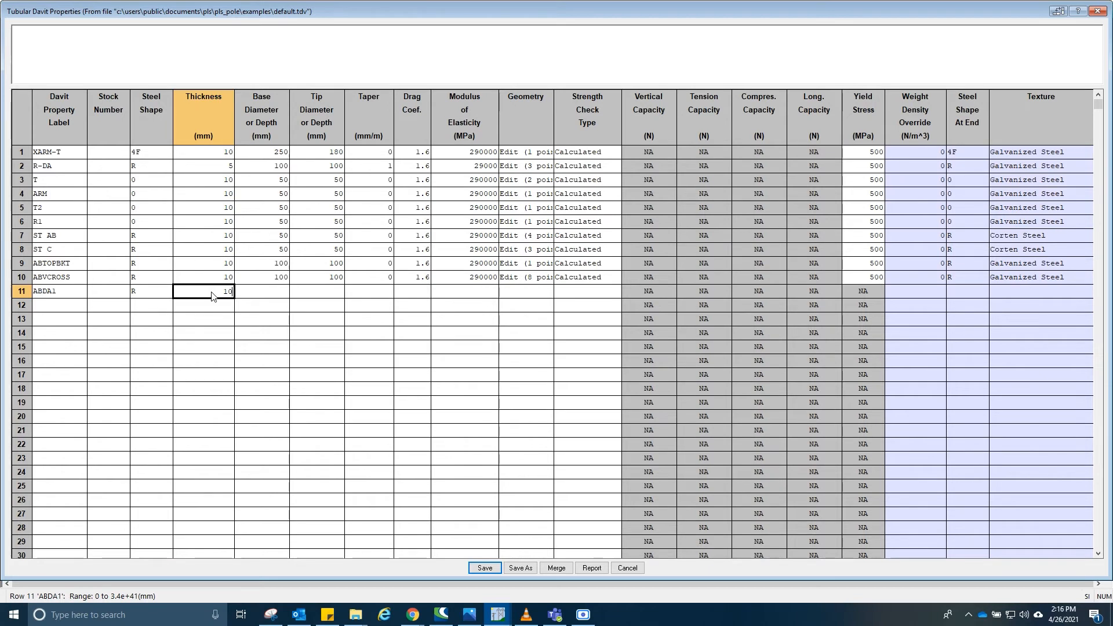
key("Tab")
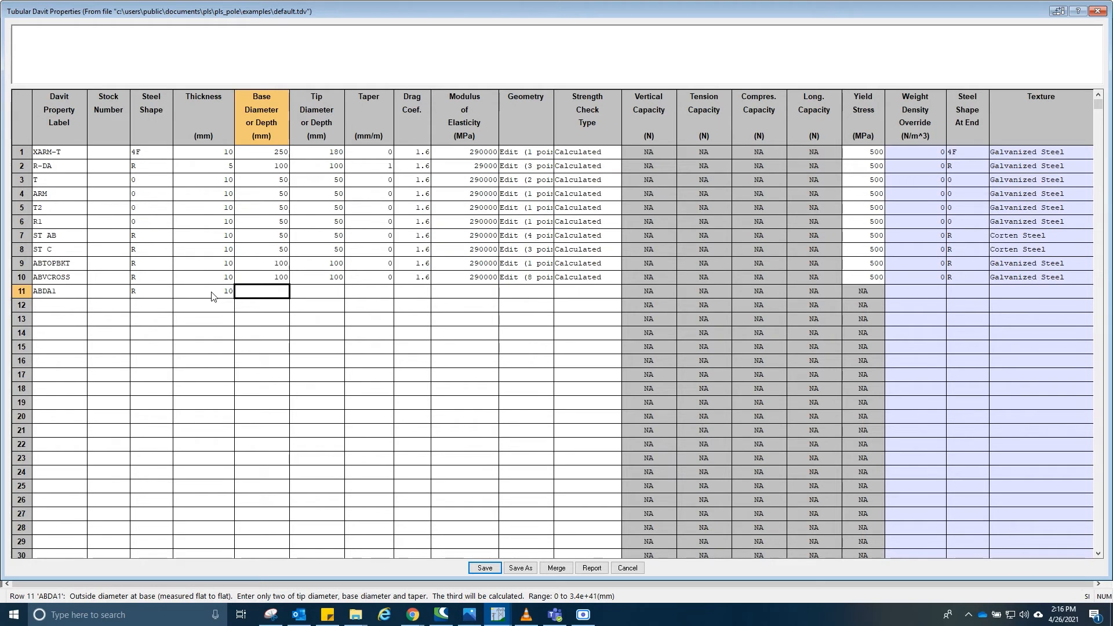
key("Tab")
type("1")
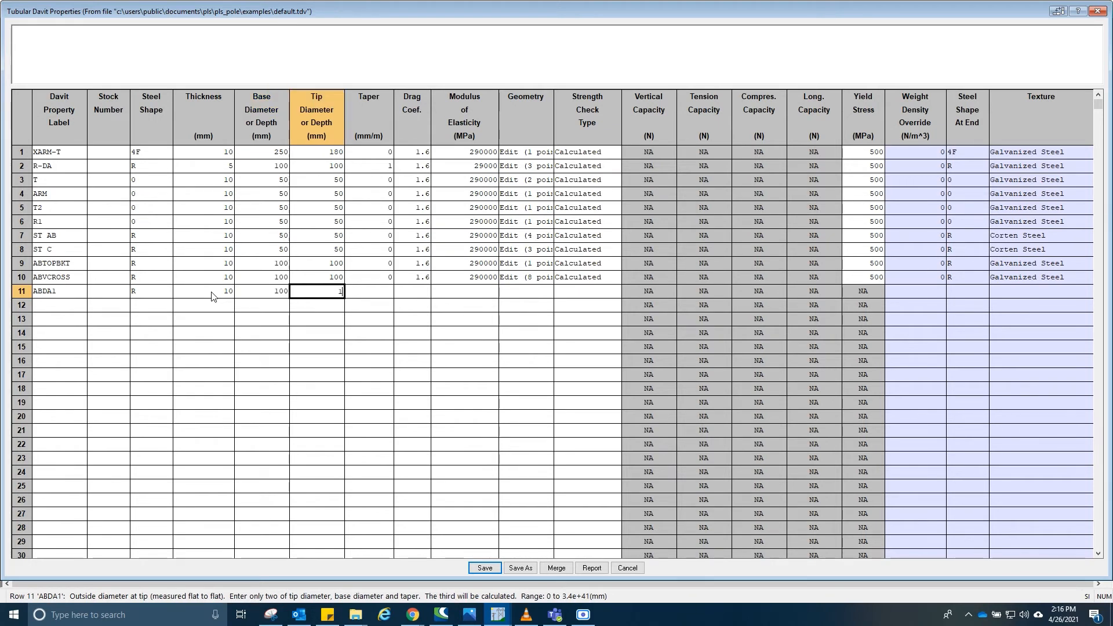
type("00")
key("Tab")
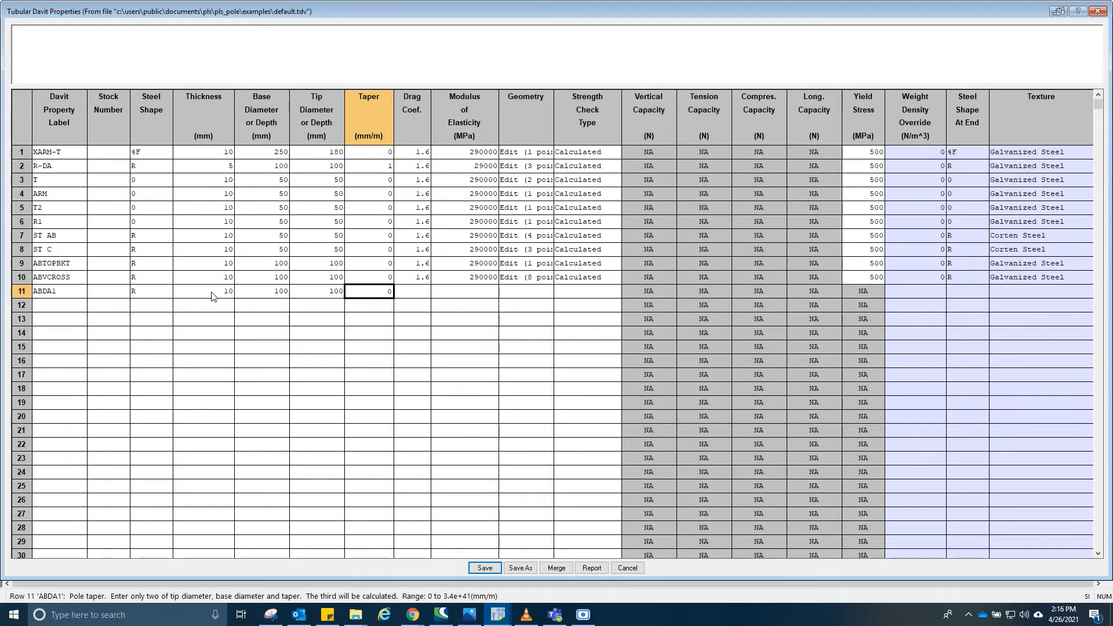
key("Tab")
type("1.6")
key("Tab")
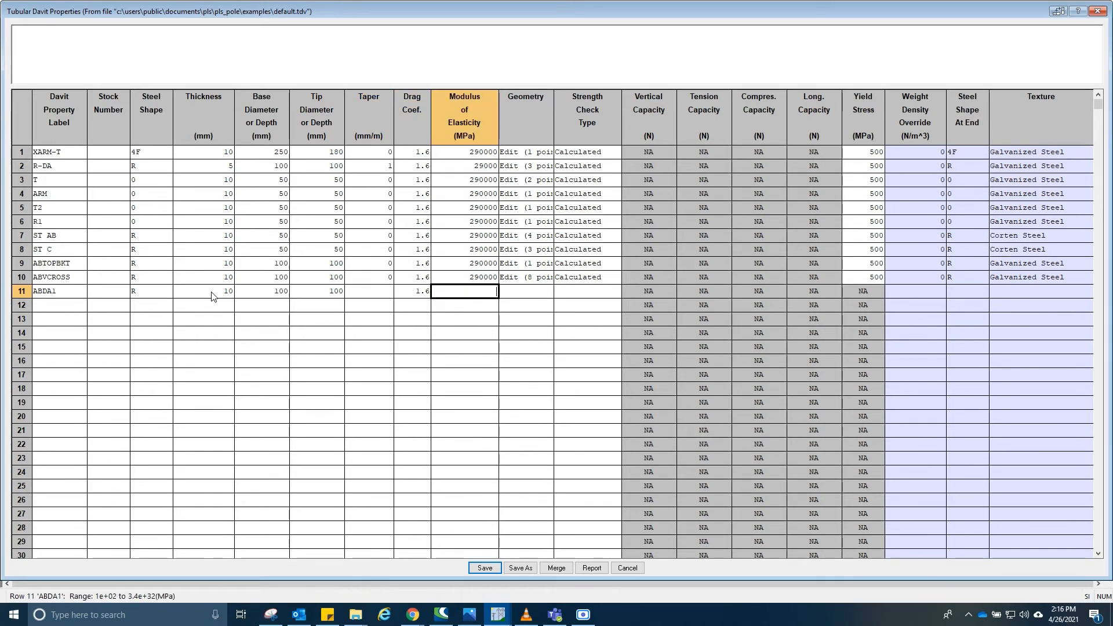
type("290000")
key("Tab")
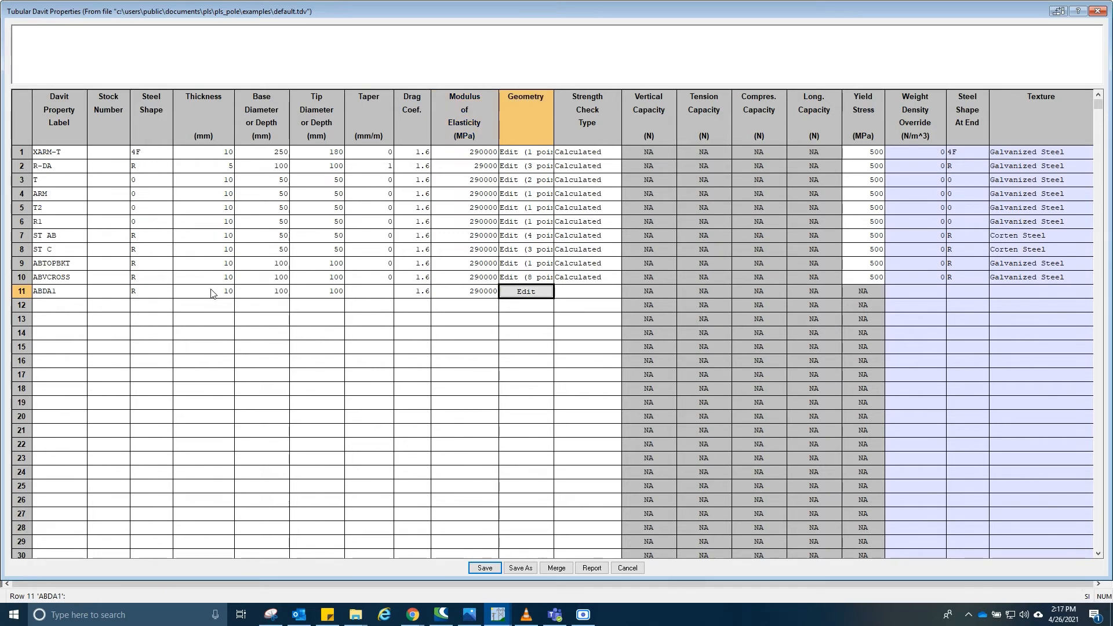
- Define ABDA1's geometry with intermediate joints M at 0.31 m, -0.288 m, Z at 0.39 m, -0.288 m, and PI
key("space")
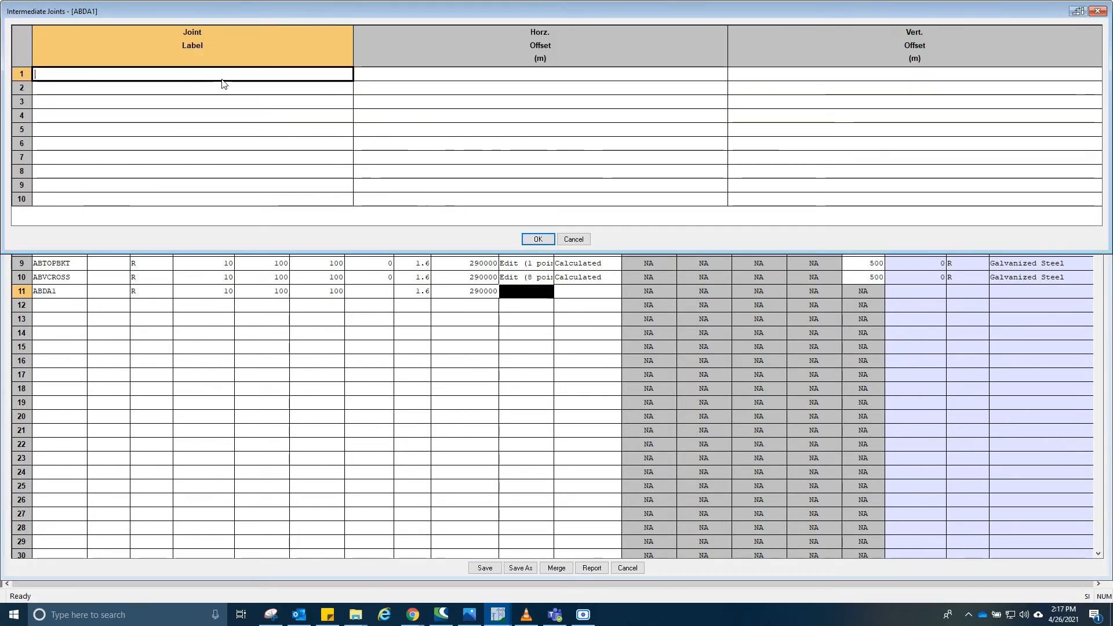
type("M")
key("Tab")
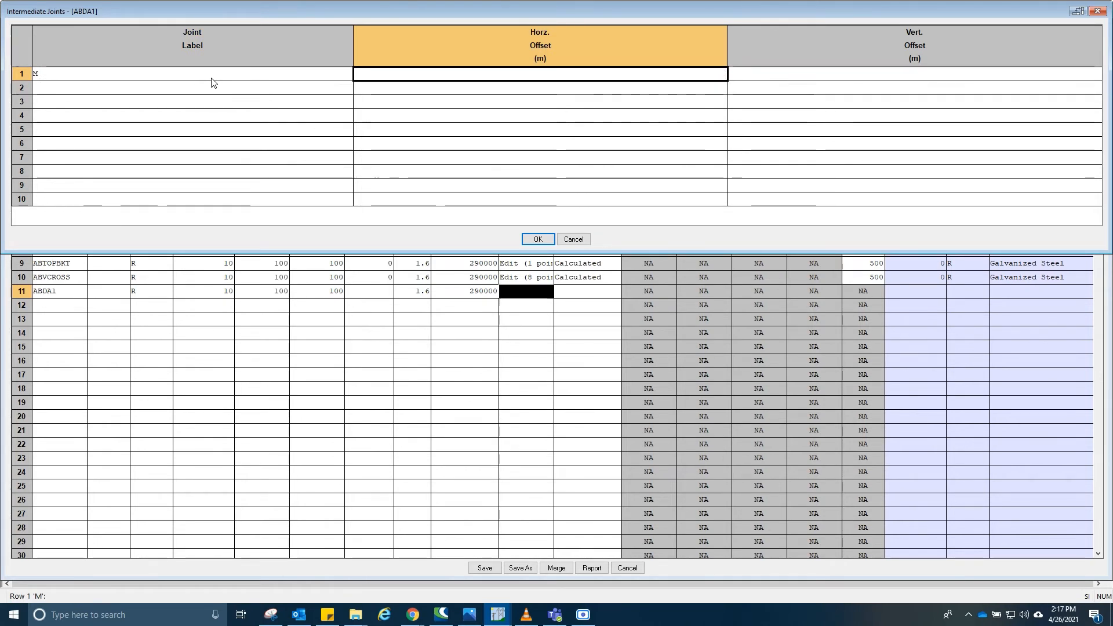
type("0.31")
key("Tab")
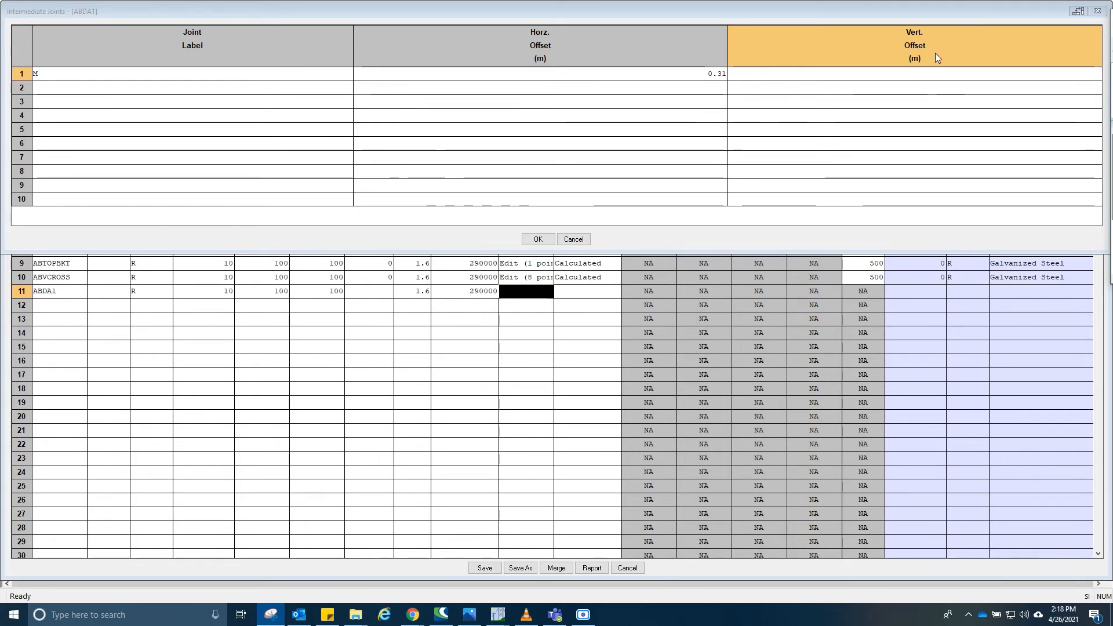
left_click(931, 74)
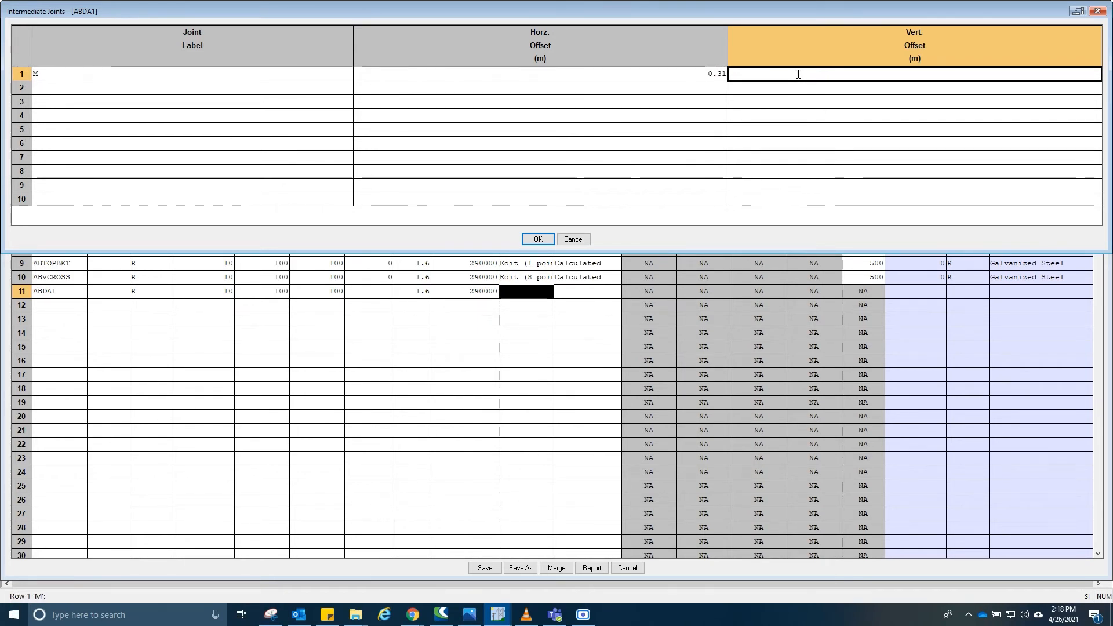
type("-.2")
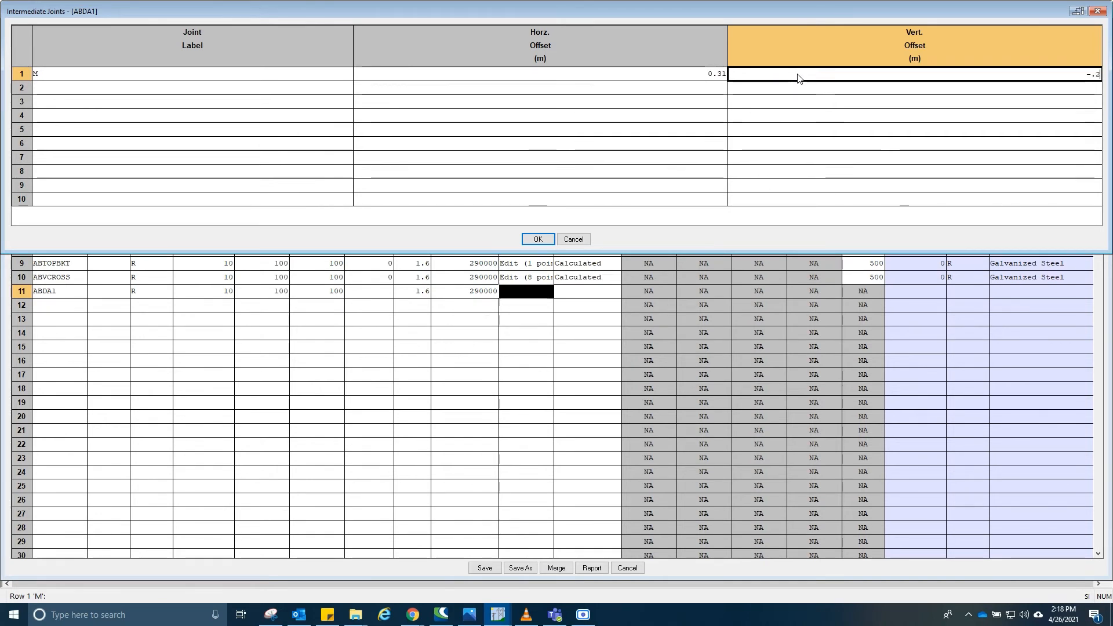
type("88")
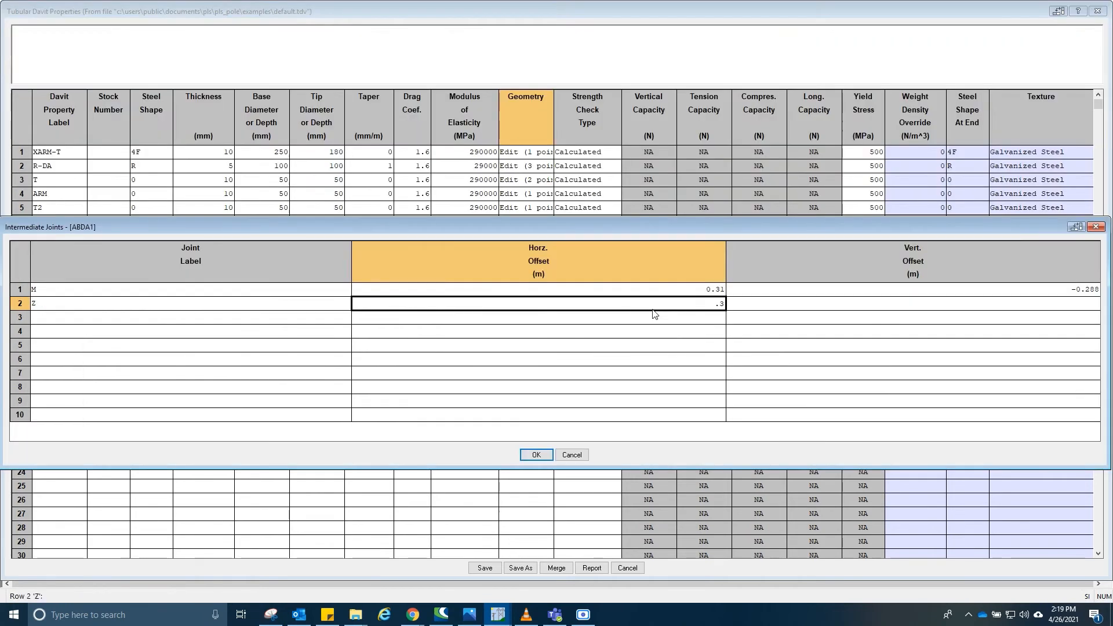
key("Tab")
key("Tab")
key("Tab")
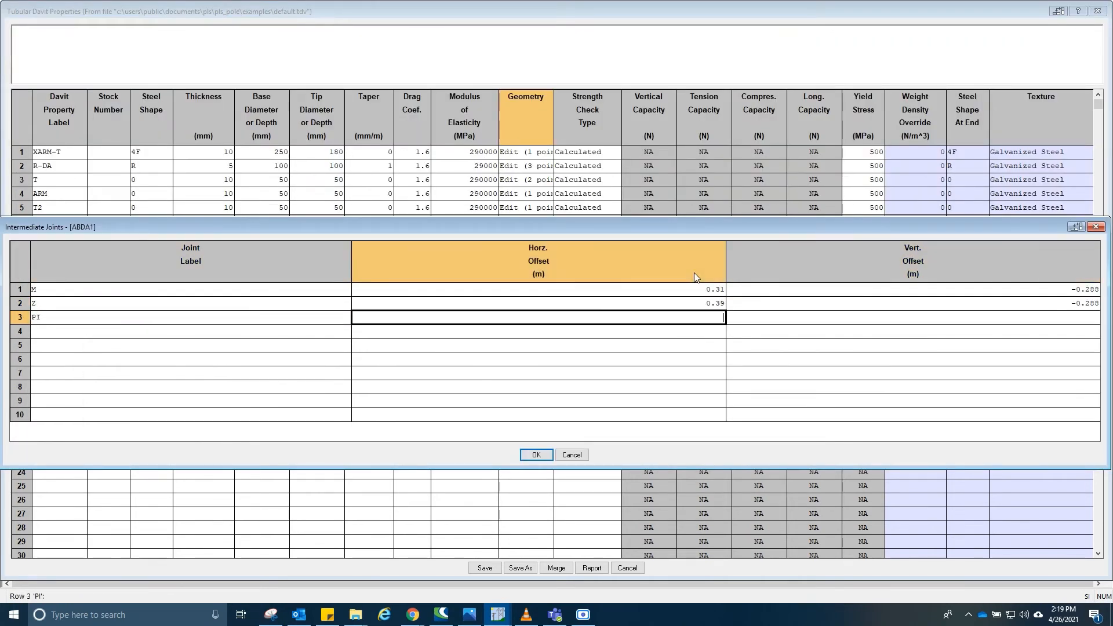
key("Tab")
left_click(542, 459)
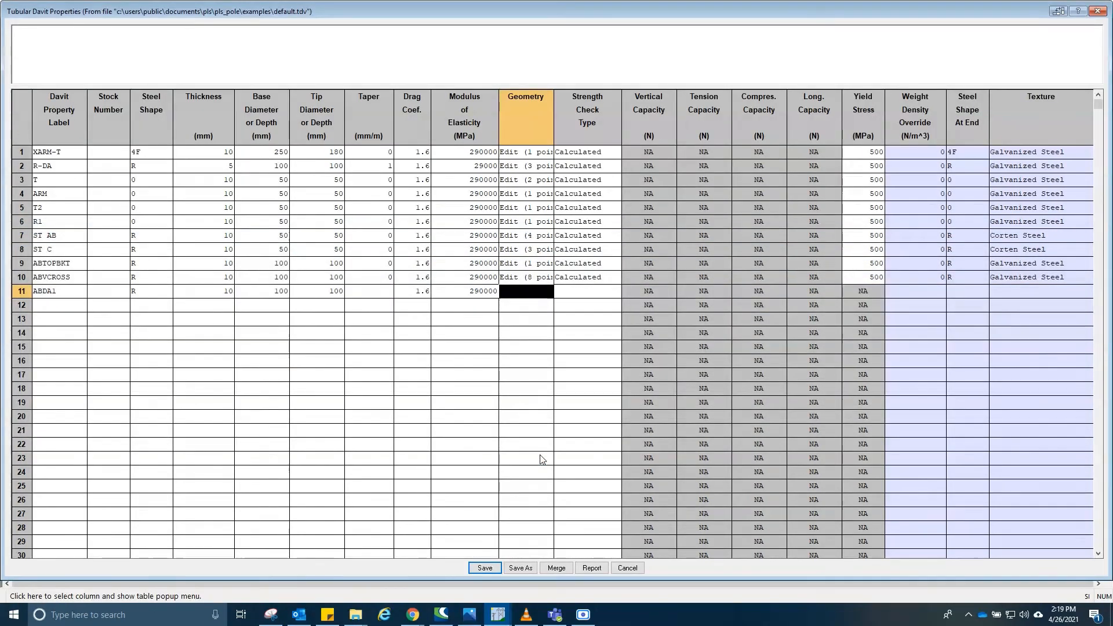
left_click(526, 365)
left_click(525, 305)
left_click(525, 291)
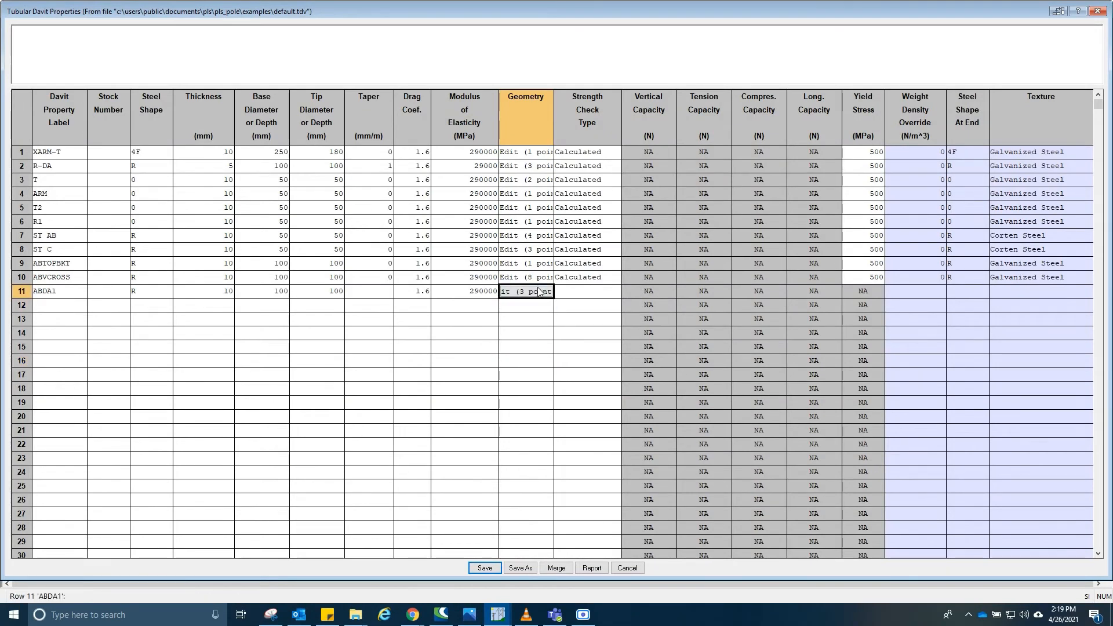
left_click(525, 291)
left_click(538, 239)
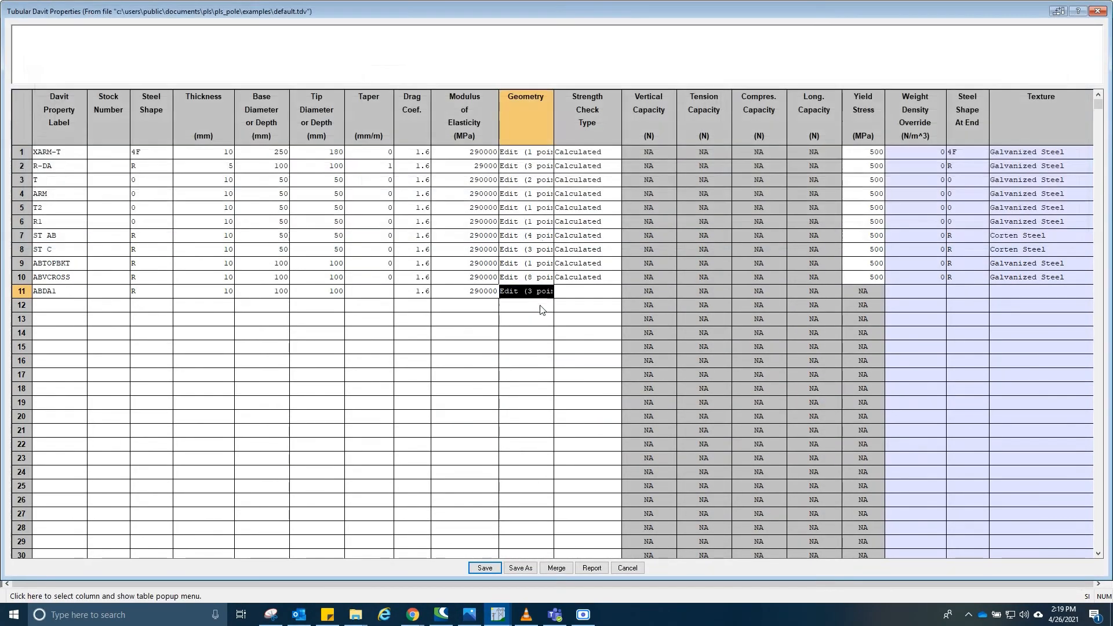
- Set ABDA1's strength check type to Calculated and its yield stress to 500 MPa
left_click(577, 308)
left_click(587, 289)
left_click(587, 289)
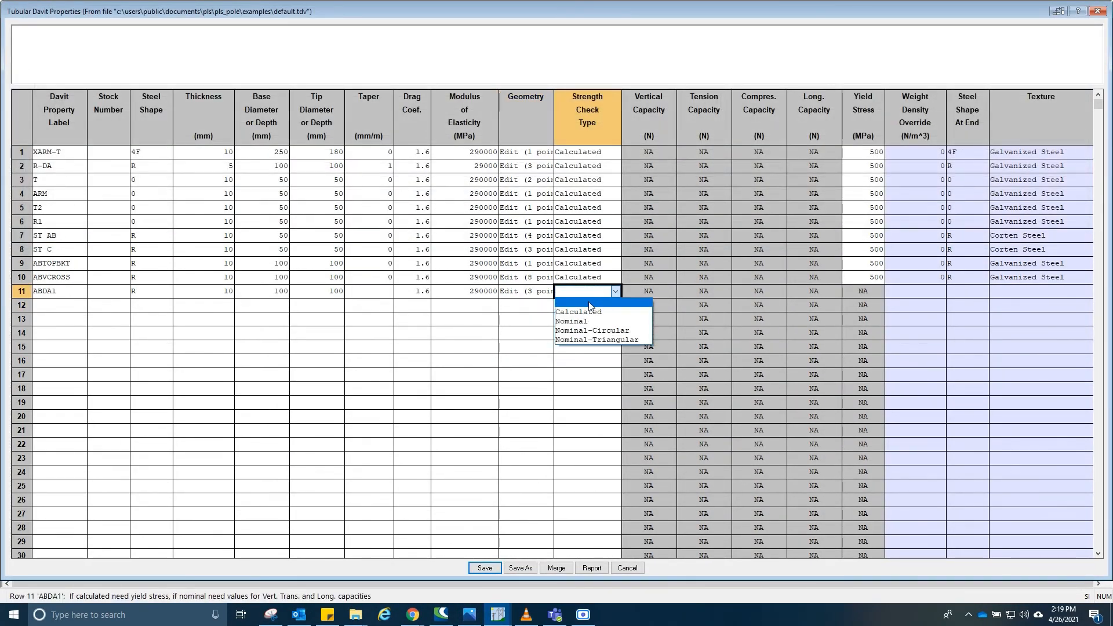
left_click(606, 311)
left_click(870, 290)
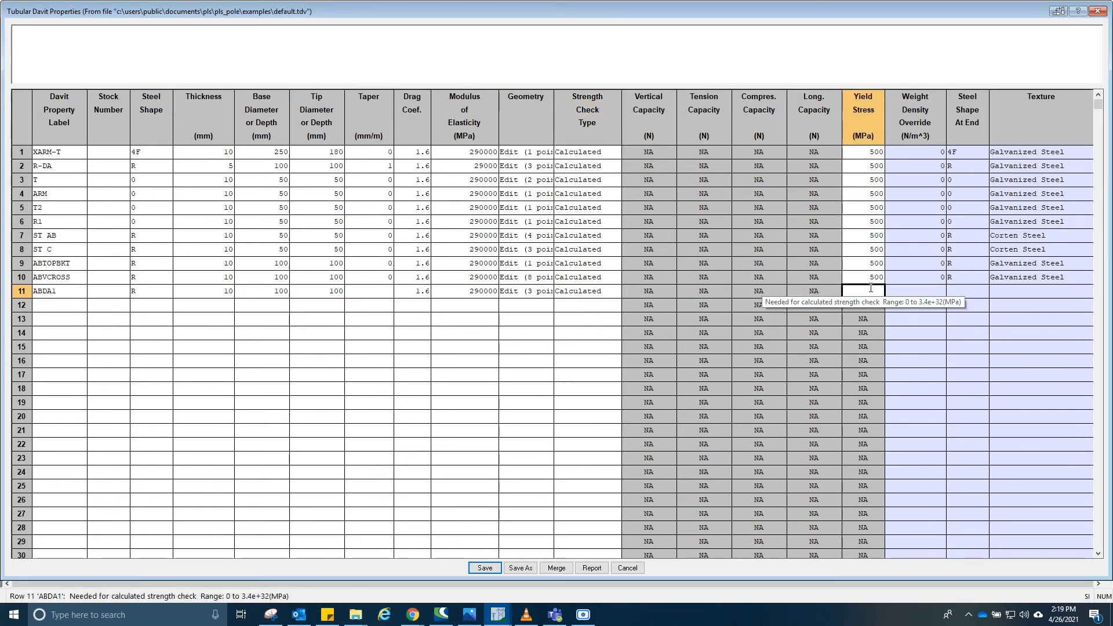
type("500")
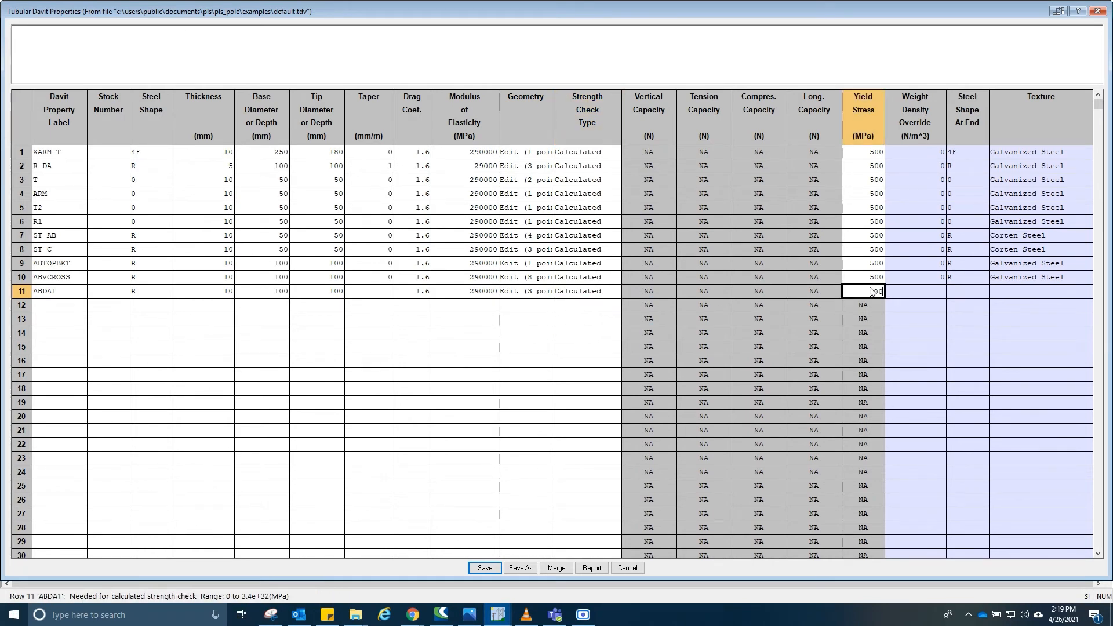
left_click(614, 294)
left_click(873, 291)
- Set ABDA1's end steel shape to R and texture to Galvanized Steel, and save the davit properties table
left_click(912, 296)
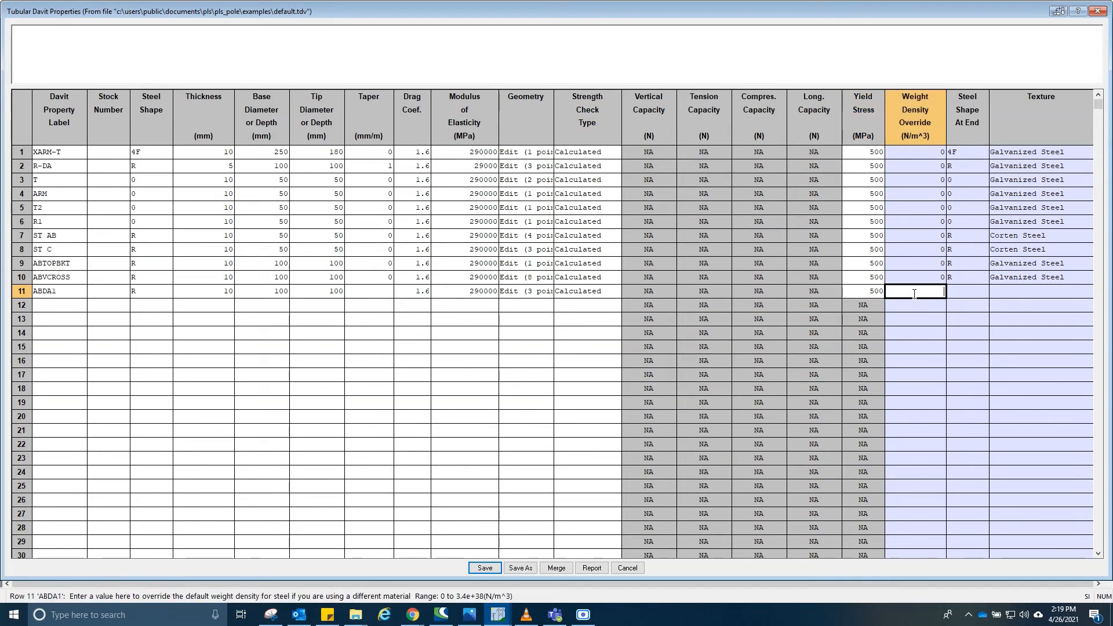
key("Tab")
left_click(982, 291)
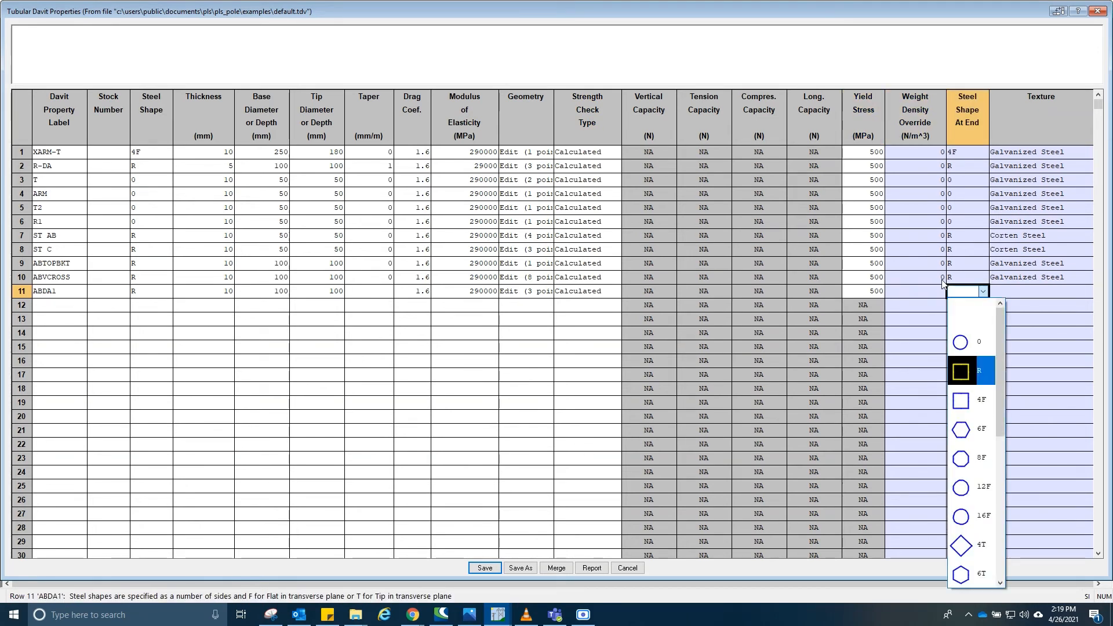
left_click(990, 365)
left_click(1036, 291)
left_click(1036, 291)
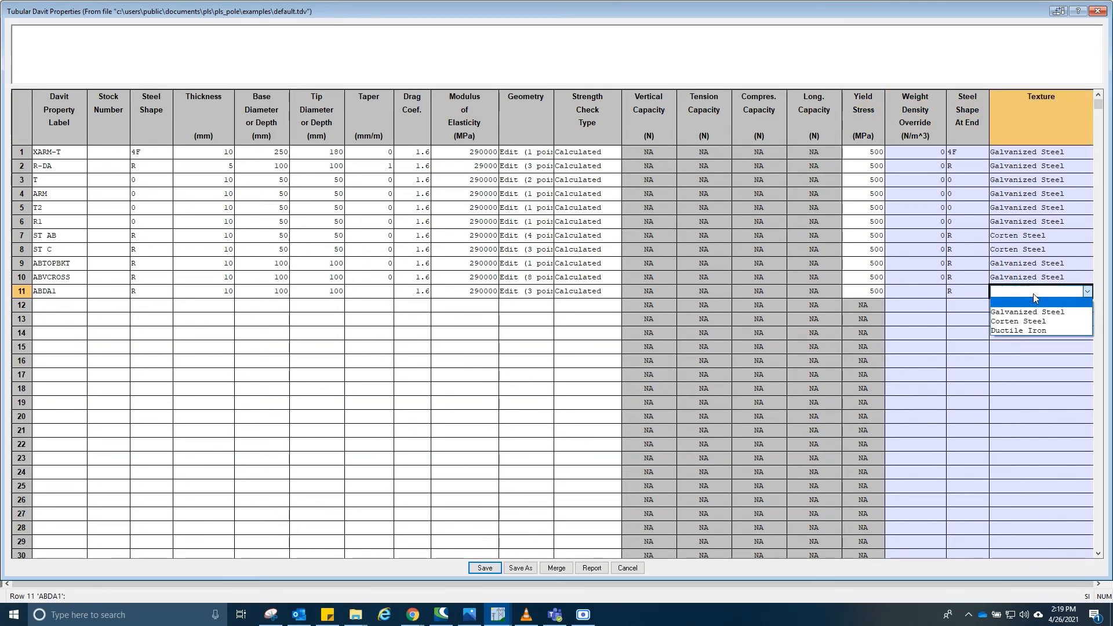
left_click(1033, 312)
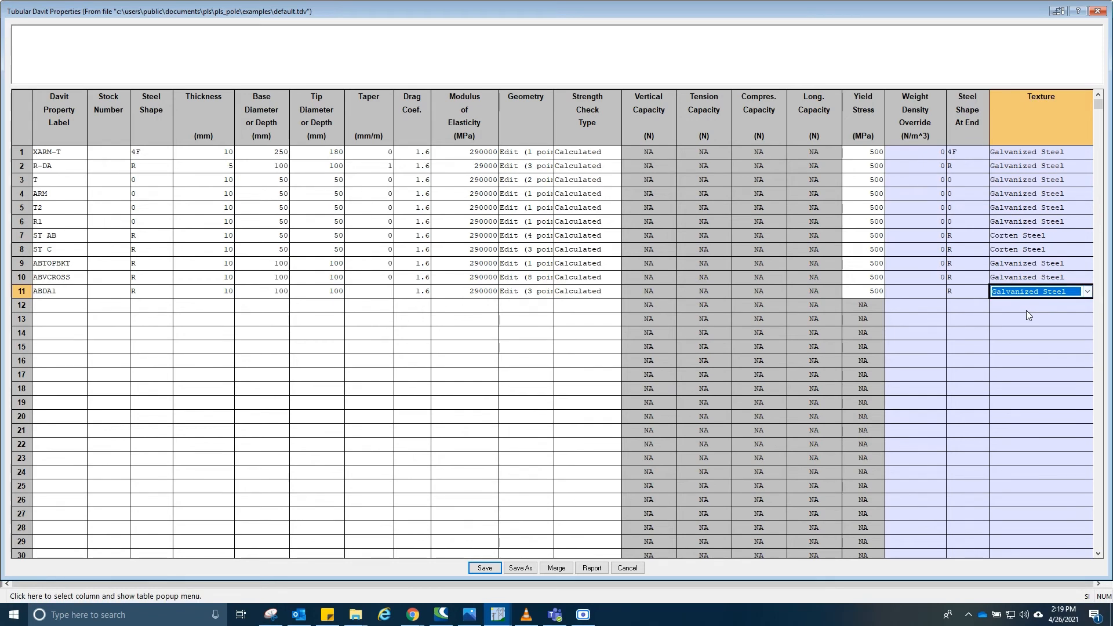
left_click(479, 569)
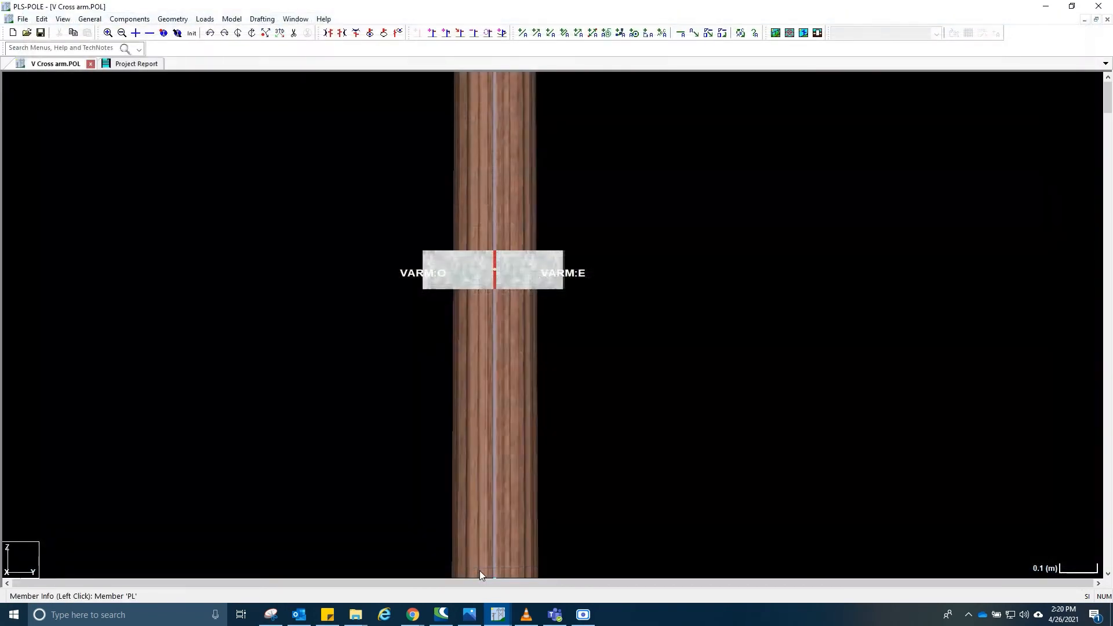
- Open the tubular steel davit arm connectivity table and add a davit labelled RDA
left_click(173, 19)
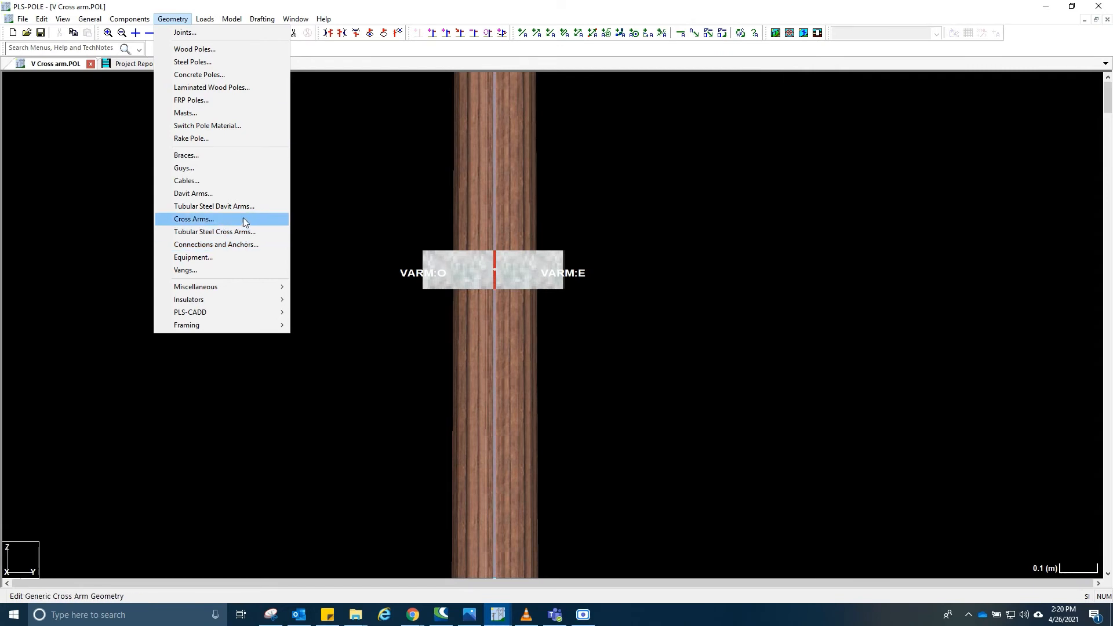
left_click(232, 207)
left_click(195, 173)
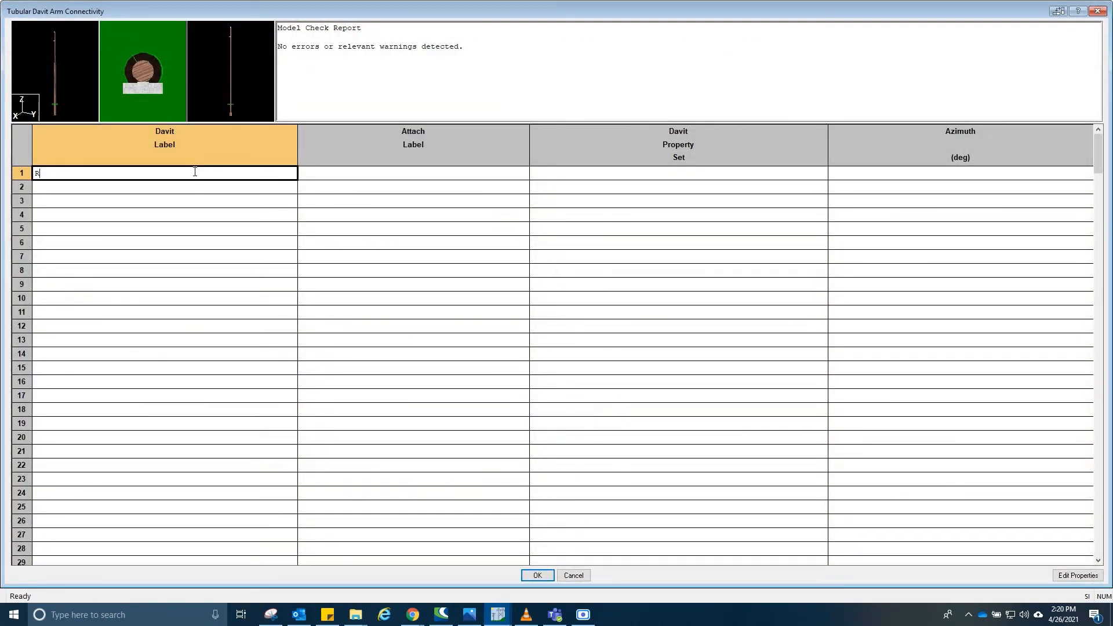
key("Tab")
- Attach davit RDA to joint VARM:E
left_click(432, 175)
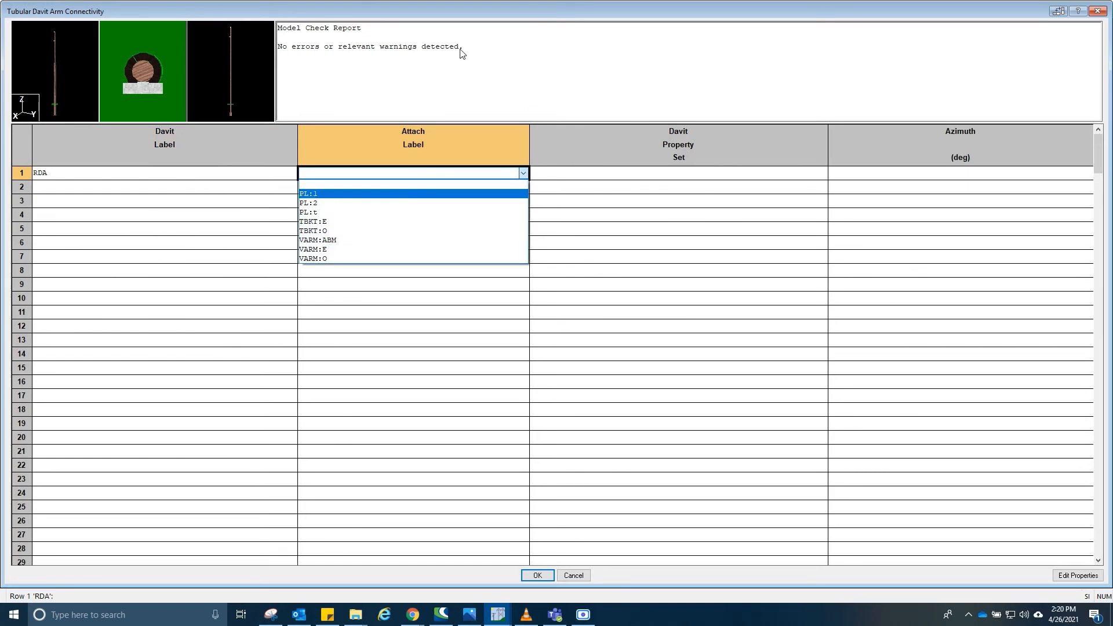
left_click(475, 22)
left_click_drag(485, 12, 477, 355)
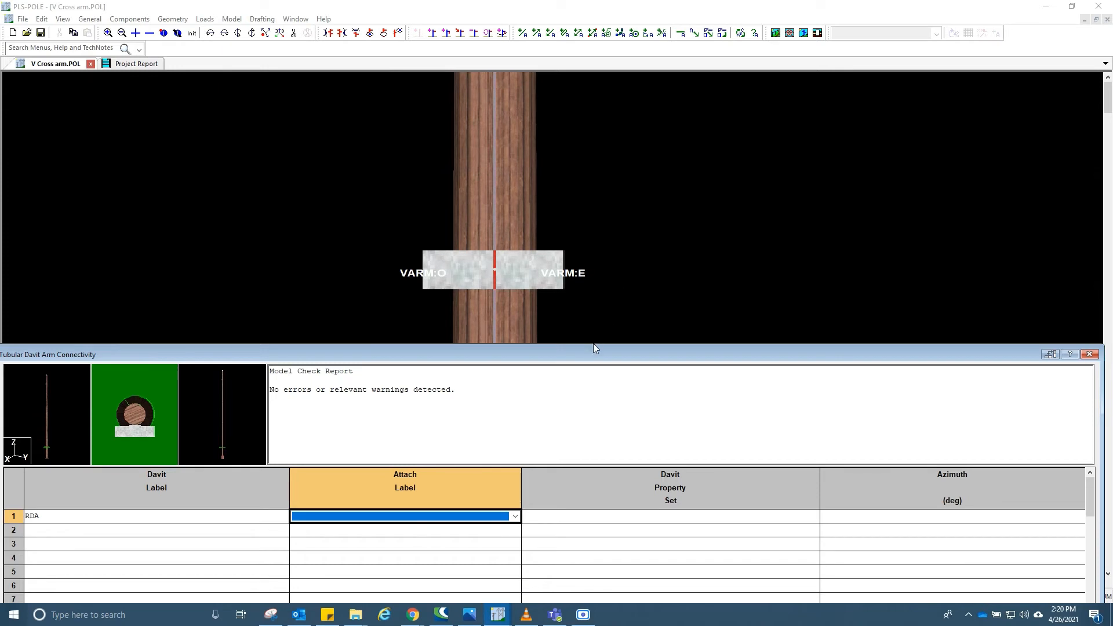
left_click_drag(593, 352, 591, 317)
left_click(474, 478)
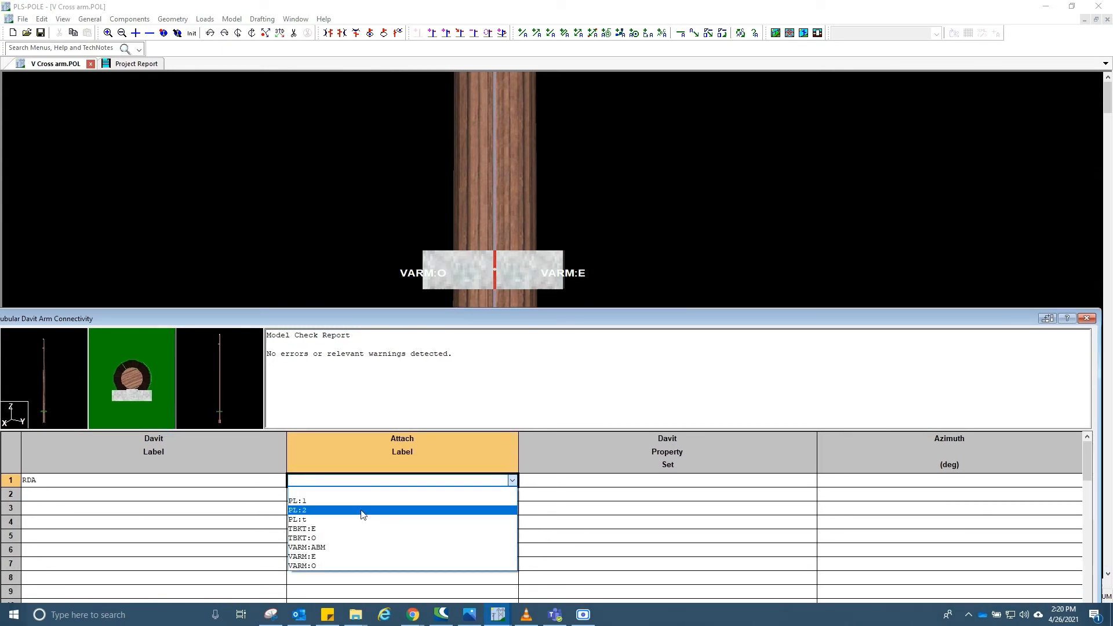
left_click(342, 557)
- Assign the property set ABDA1 to davit RDA
left_click(590, 481)
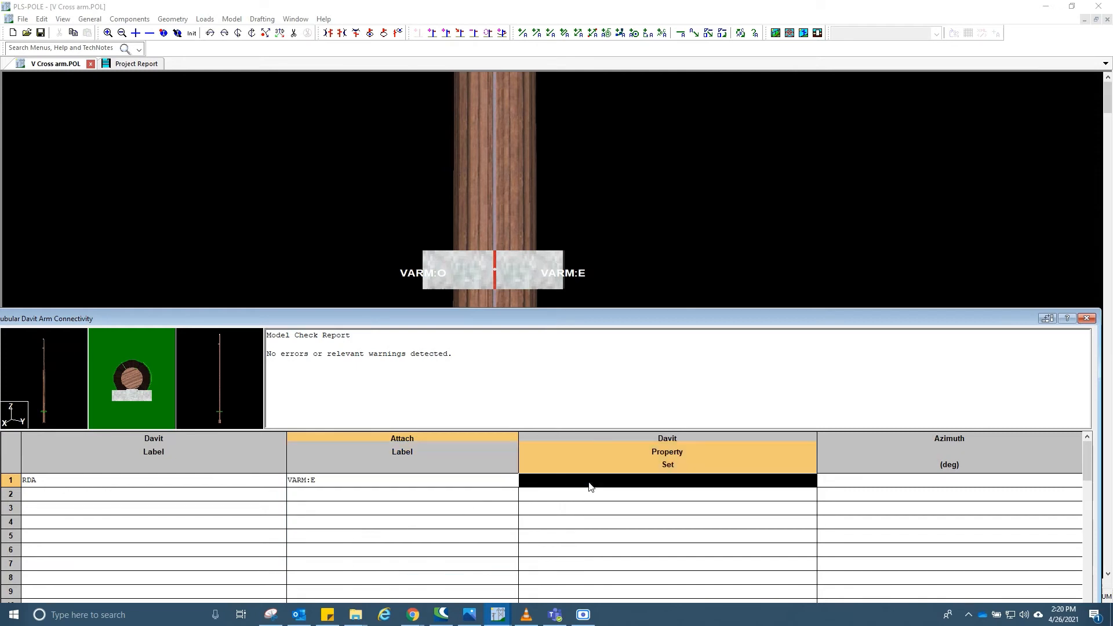
left_click(589, 481)
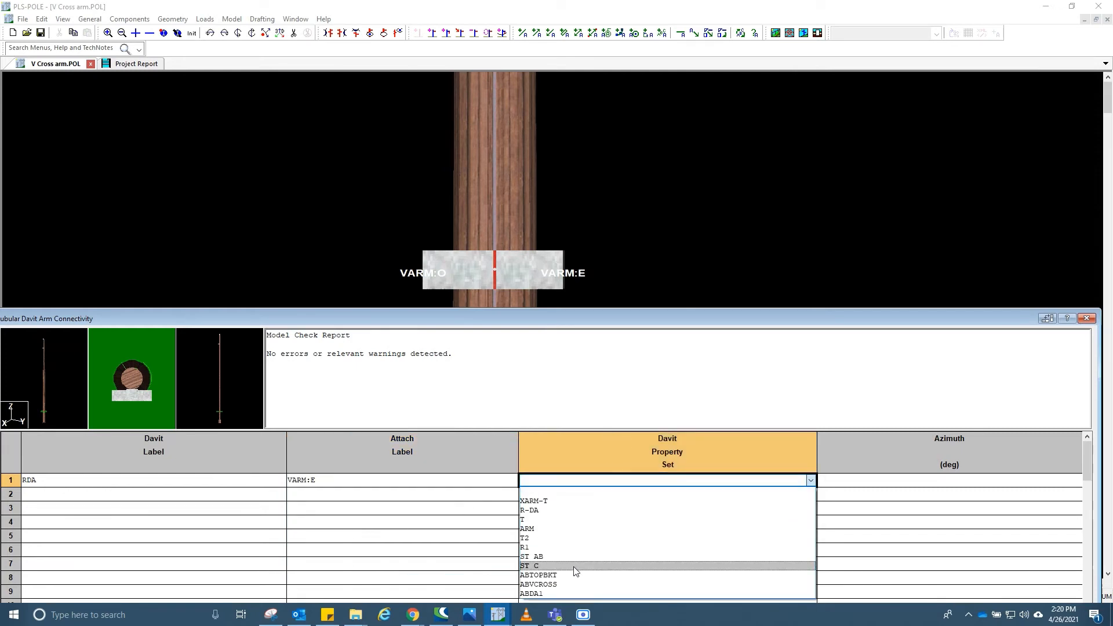
left_click(588, 308)
left_click_drag(591, 290, 586, 189)
left_click(586, 356)
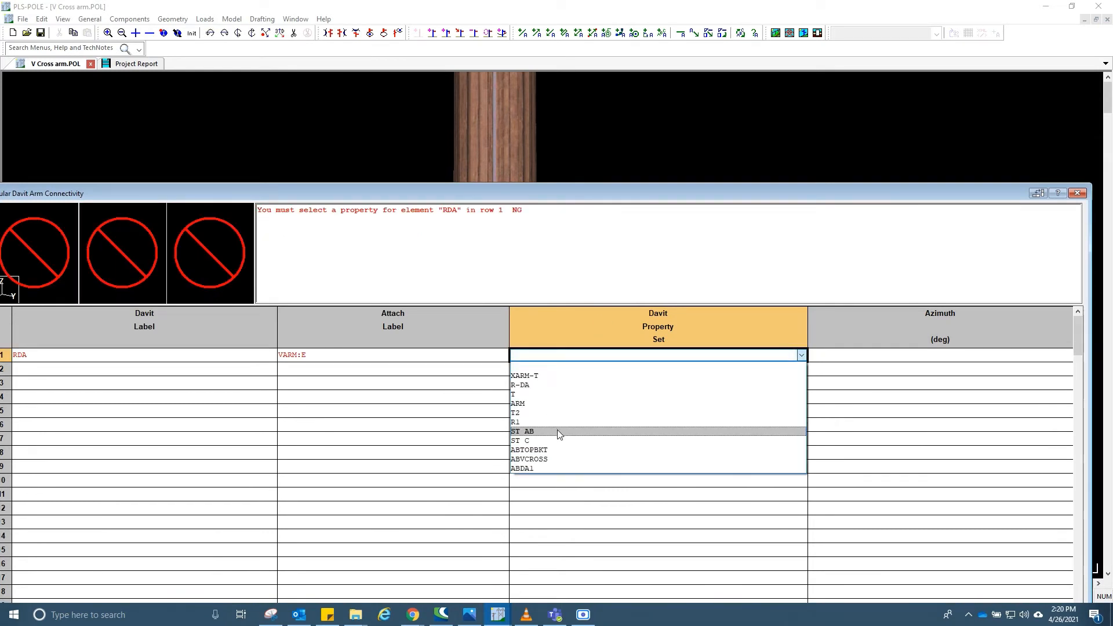
left_click(545, 466)
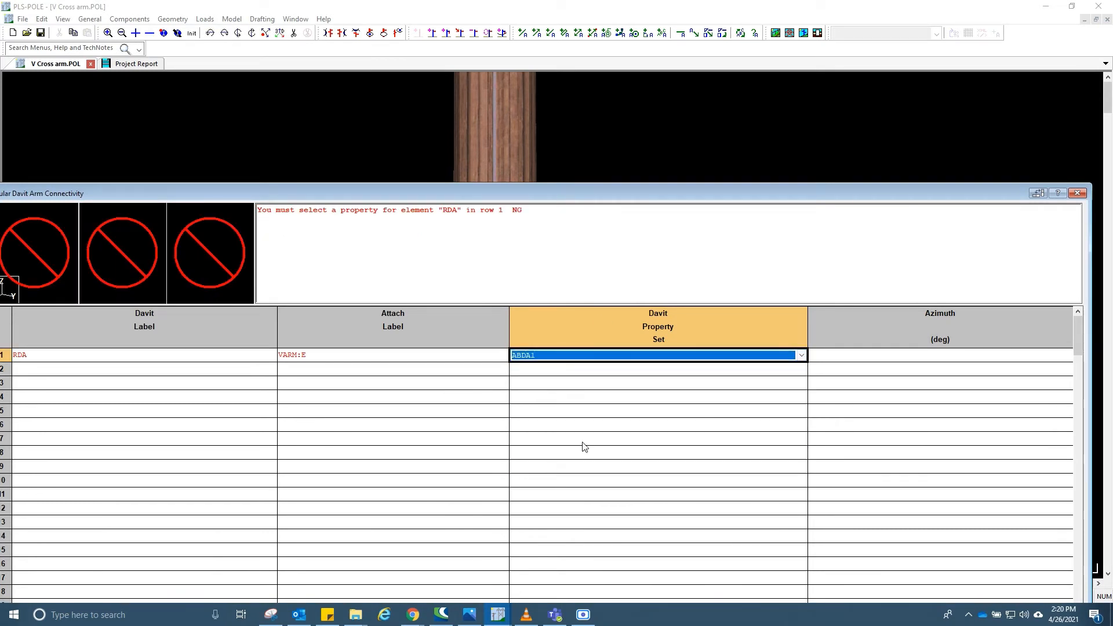
- Accept the davit arm connectivity table to add davit RDA to the model
left_click(933, 356)
left_click_drag(722, 186, 738, 12)
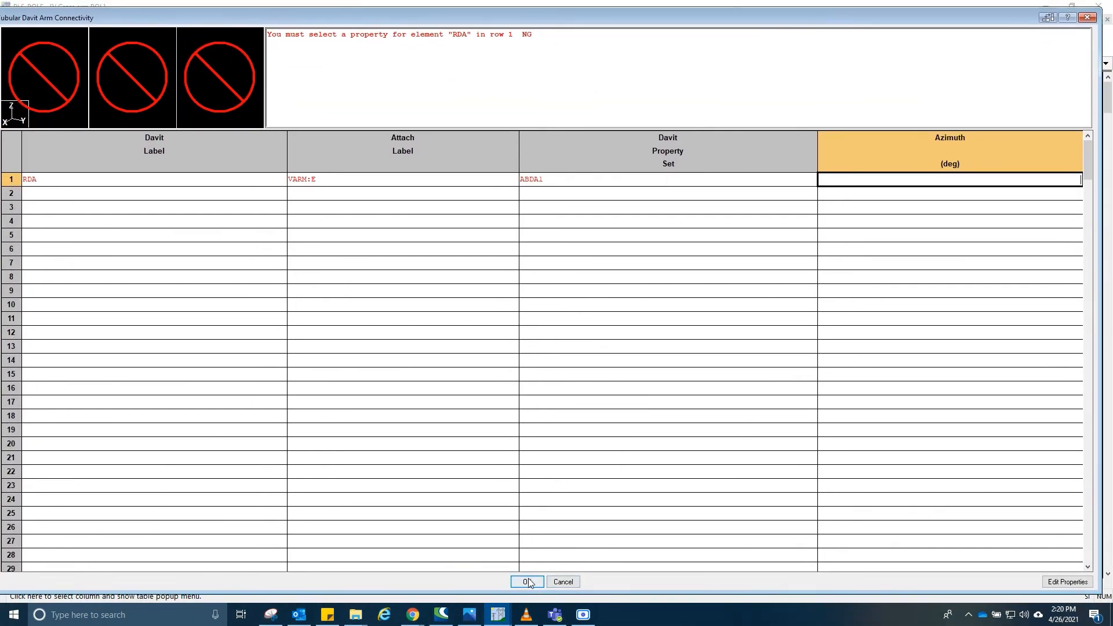
left_click(527, 581)
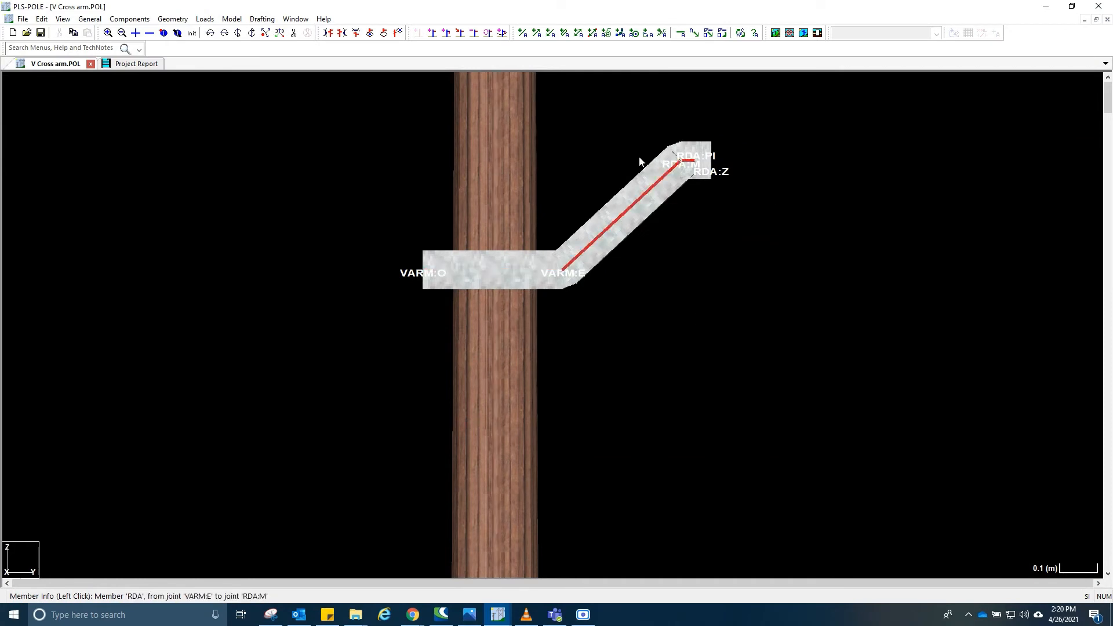
- Inspect davit RDA and review the intermediate joint geometry of its property set ABDA1
scroll(507, 350, "down", 2)
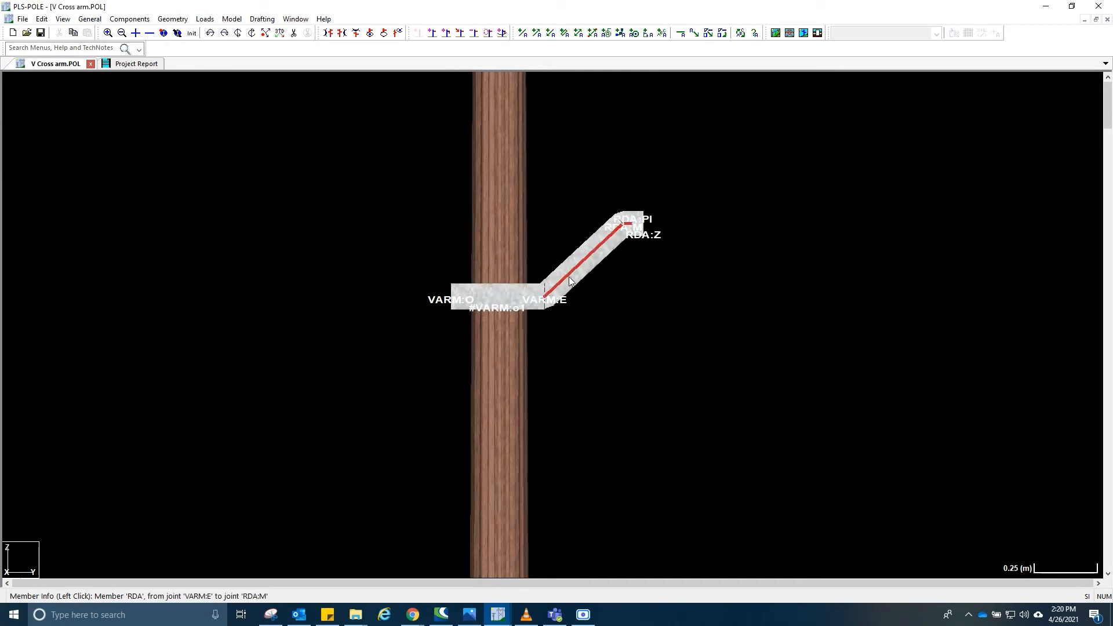
scroll(604, 241, "up", 1)
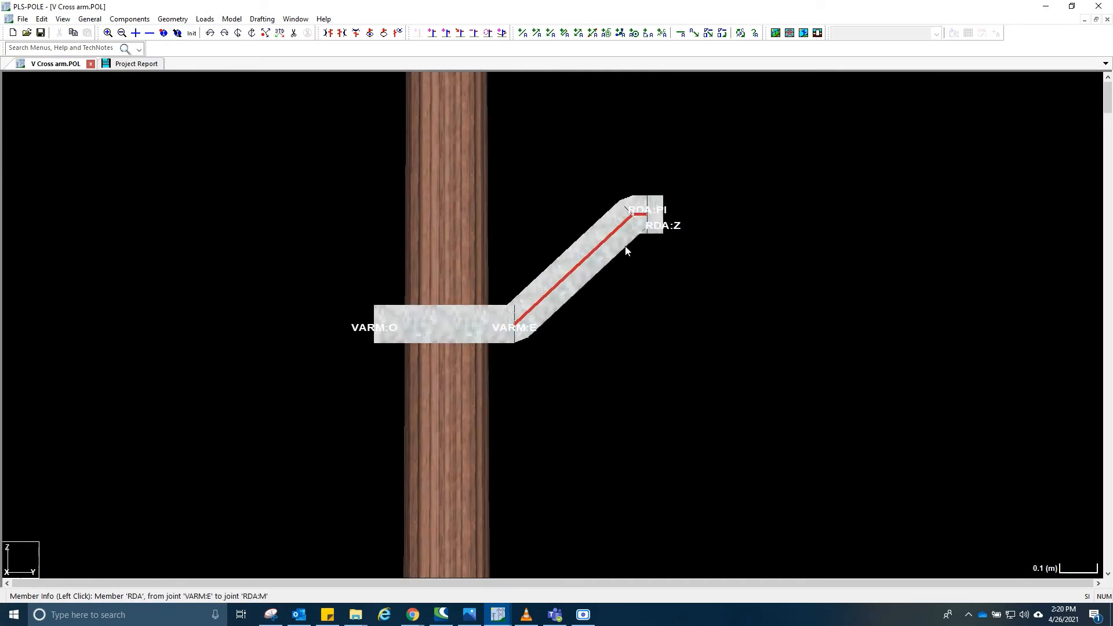
scroll(579, 307, "up", 3)
scroll(615, 298, "down", 2)
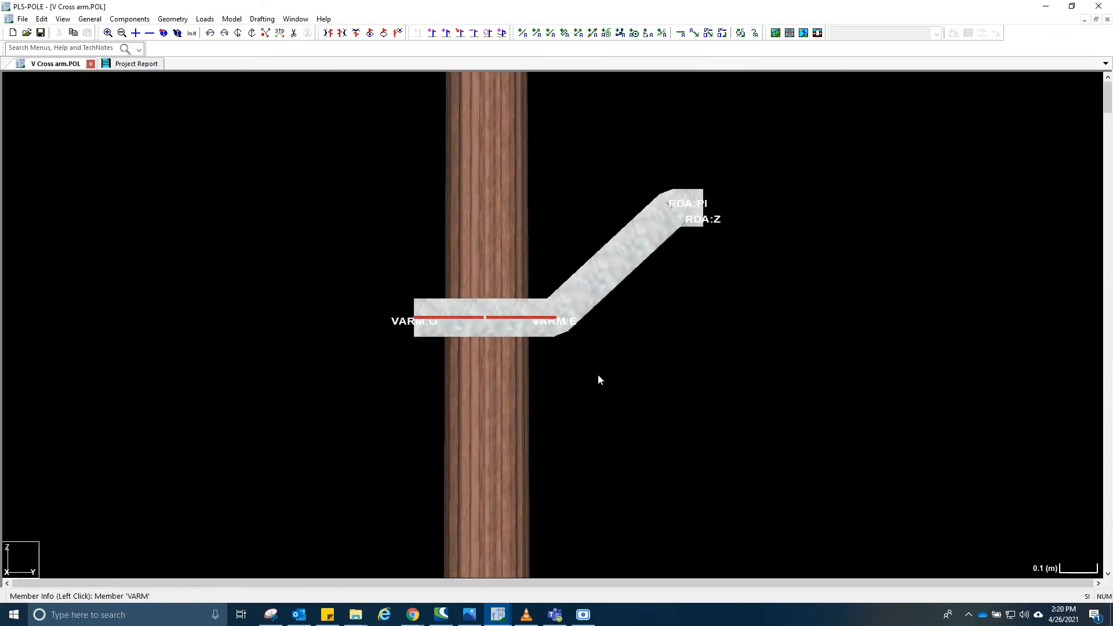
middle_click_drag(602, 363, 646, 318)
scroll(636, 353, "up", 2)
double_click(486, 305)
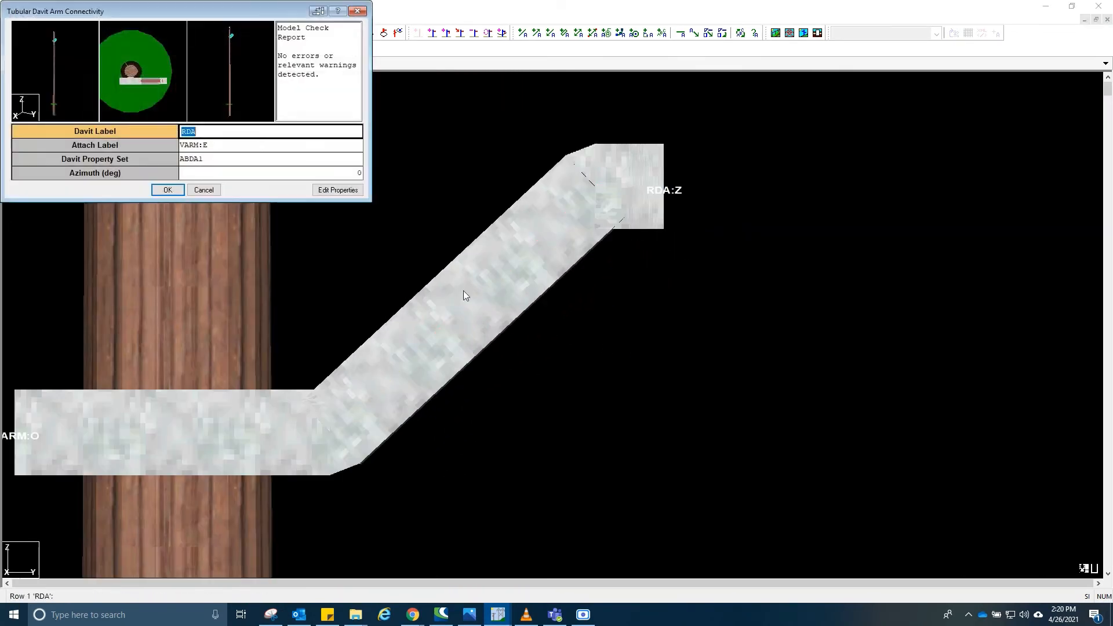
left_click(337, 190)
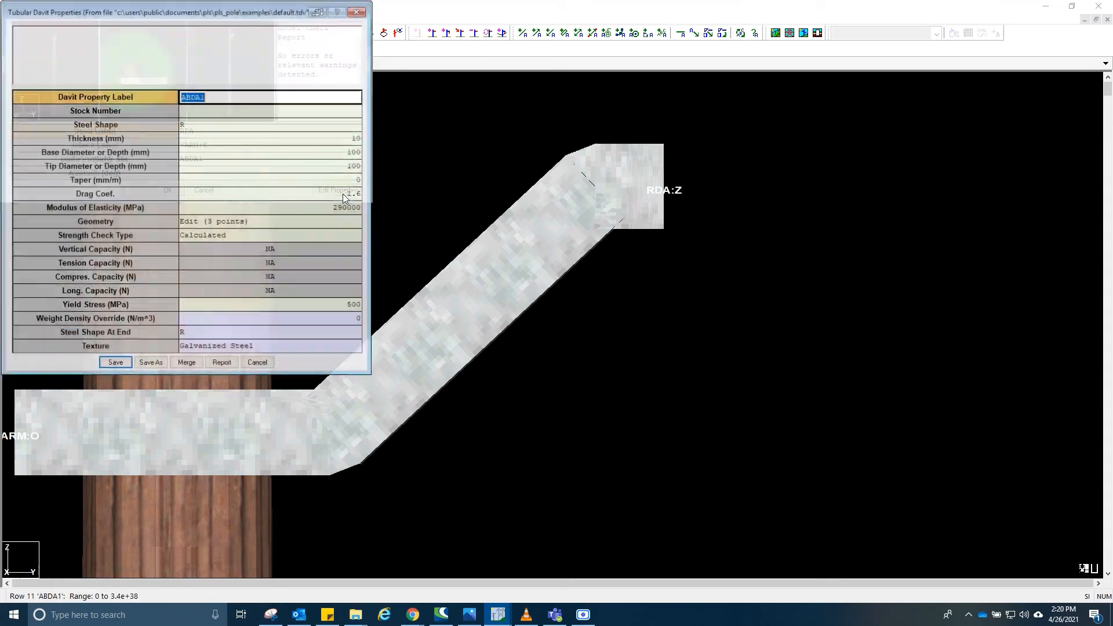
left_click(264, 220)
left_click(265, 221)
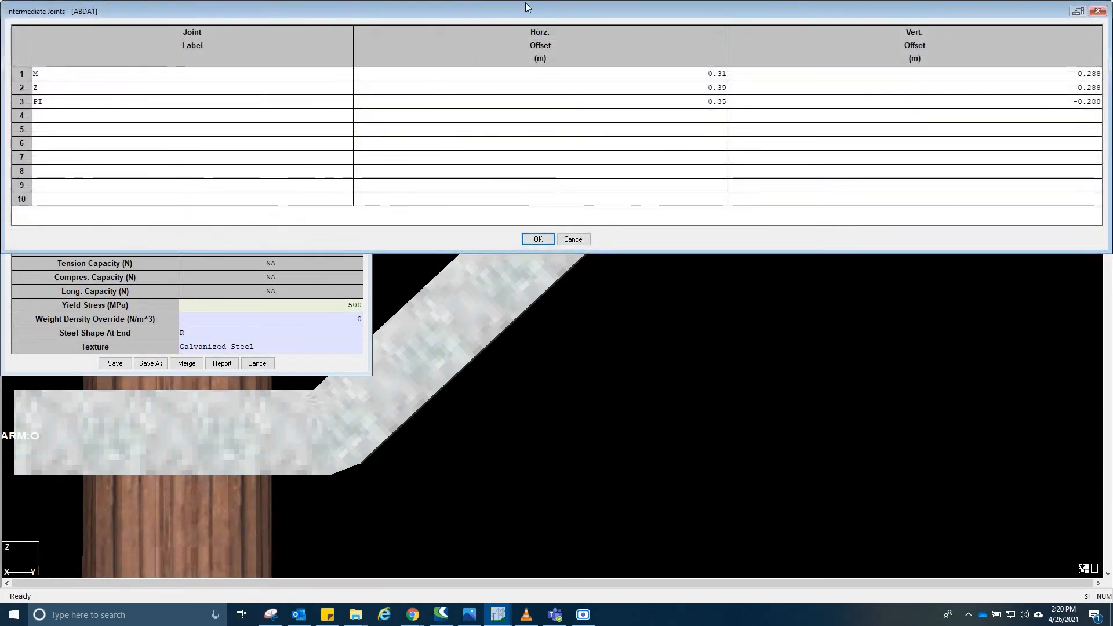
left_click_drag(528, 30, 517, 453)
left_click(294, 532)
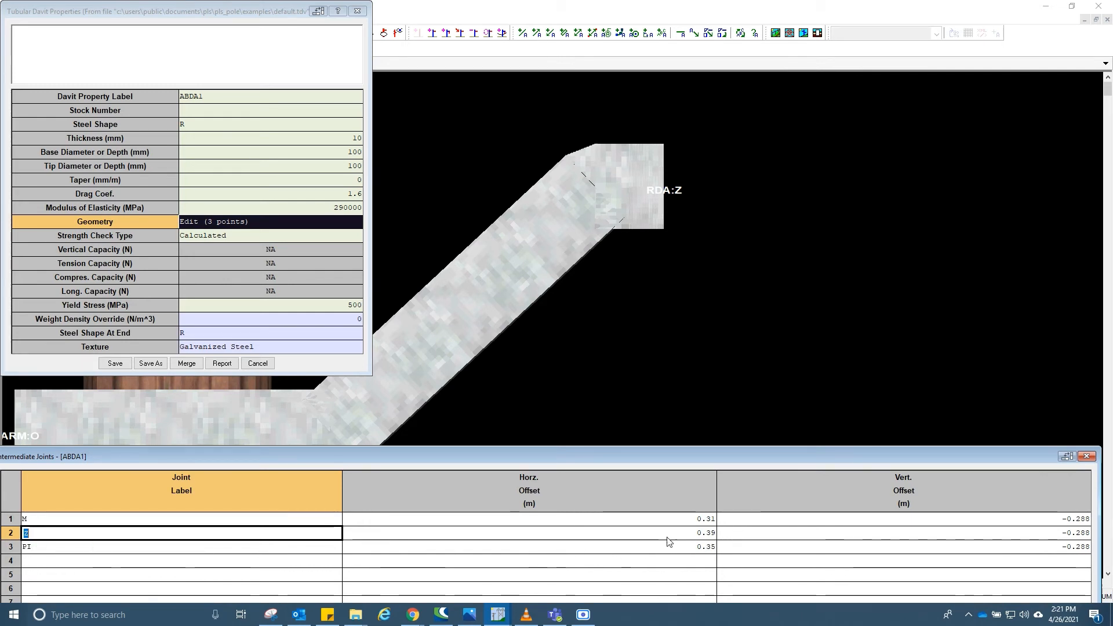
left_click(443, 546)
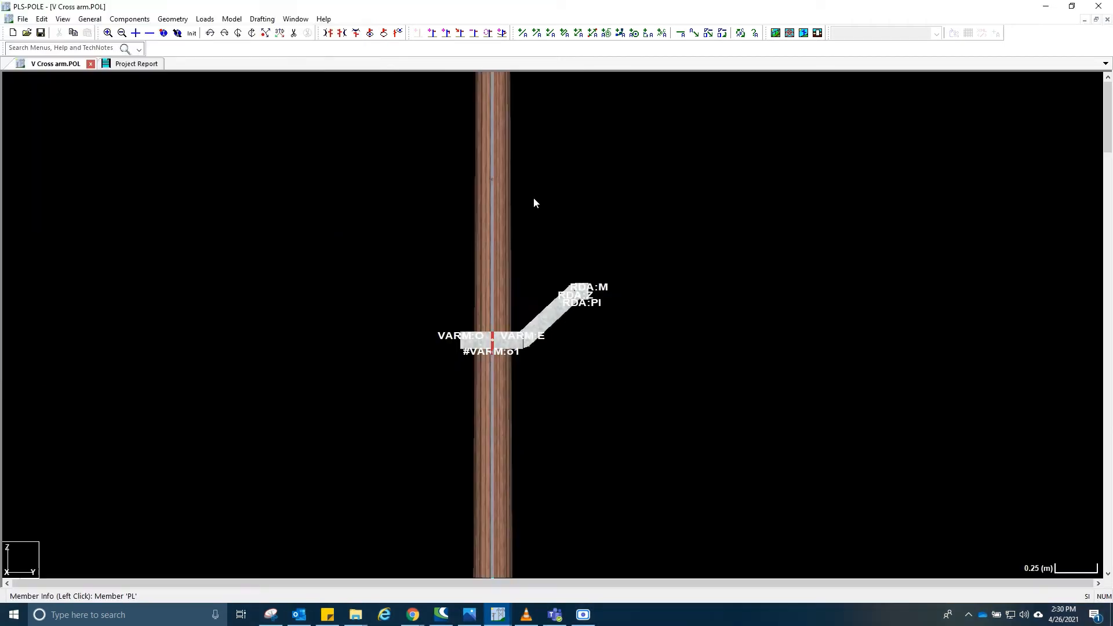
- Zoom in to examine the joints Z, PI and M at the davit's outer end
scroll(580, 297, "up", 3)
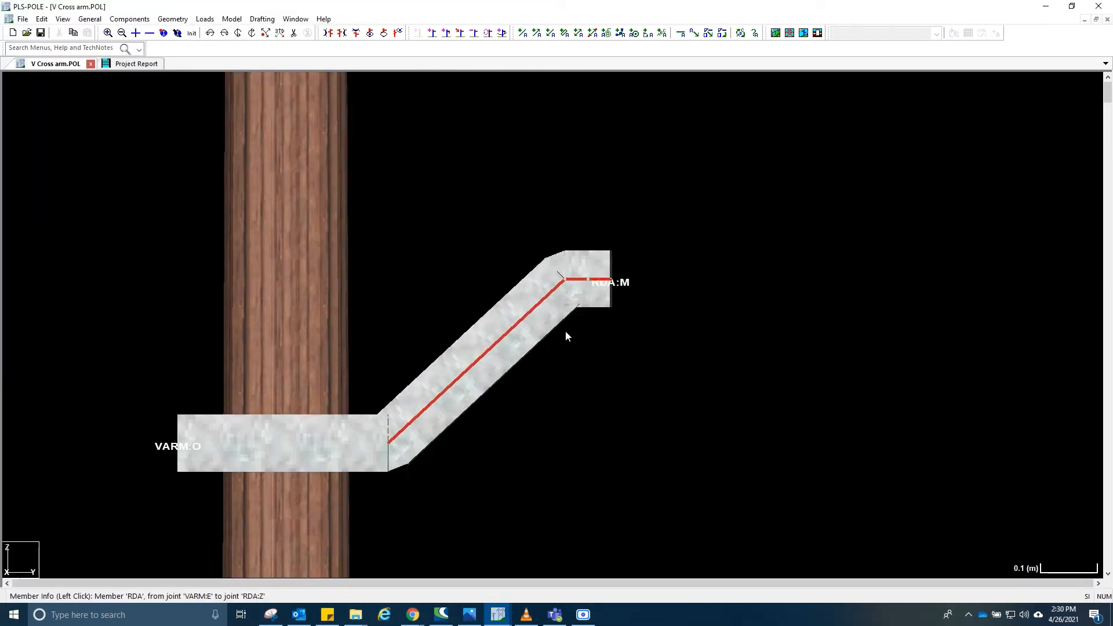
scroll(566, 279, "up", 5)
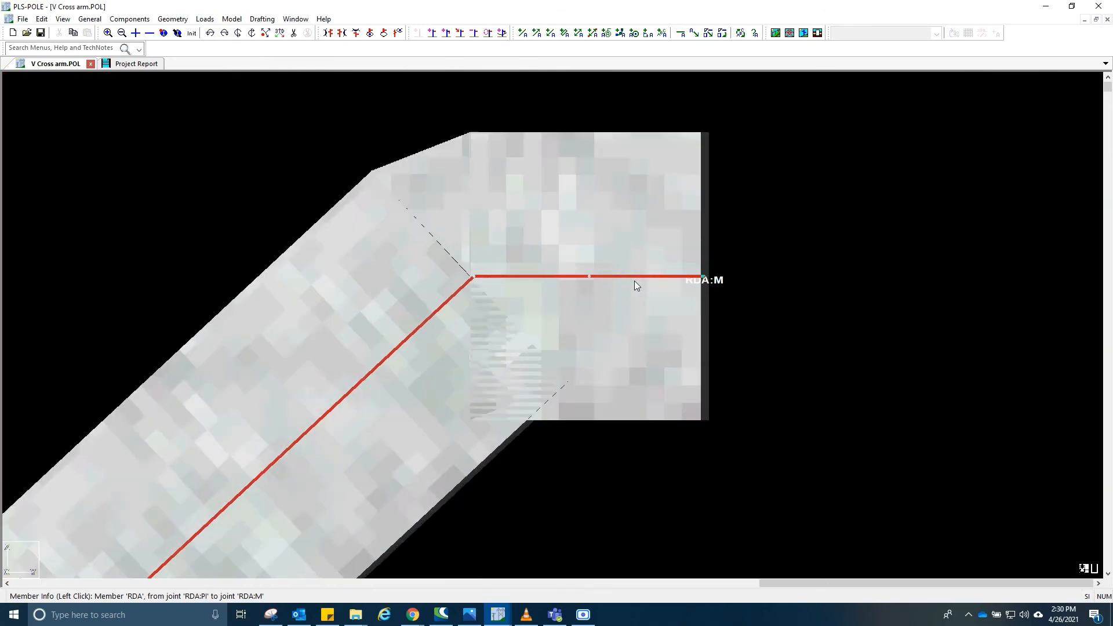
scroll(635, 281, "up", 1)
scroll(618, 284, "down", 5)
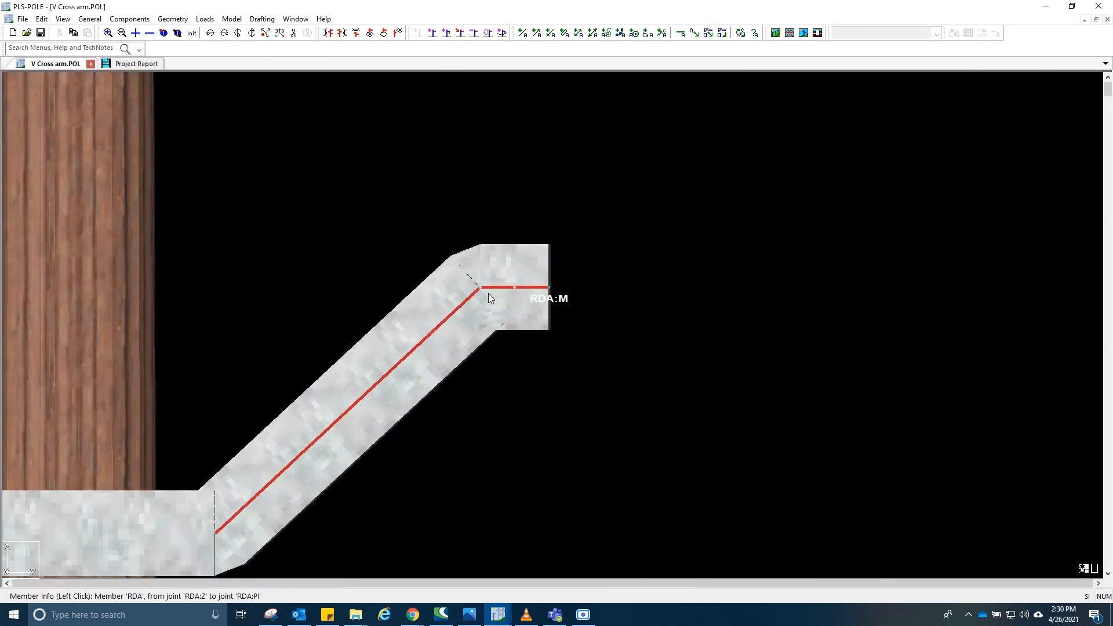
scroll(488, 294, "up", 4)
scroll(488, 294, "up", 1)
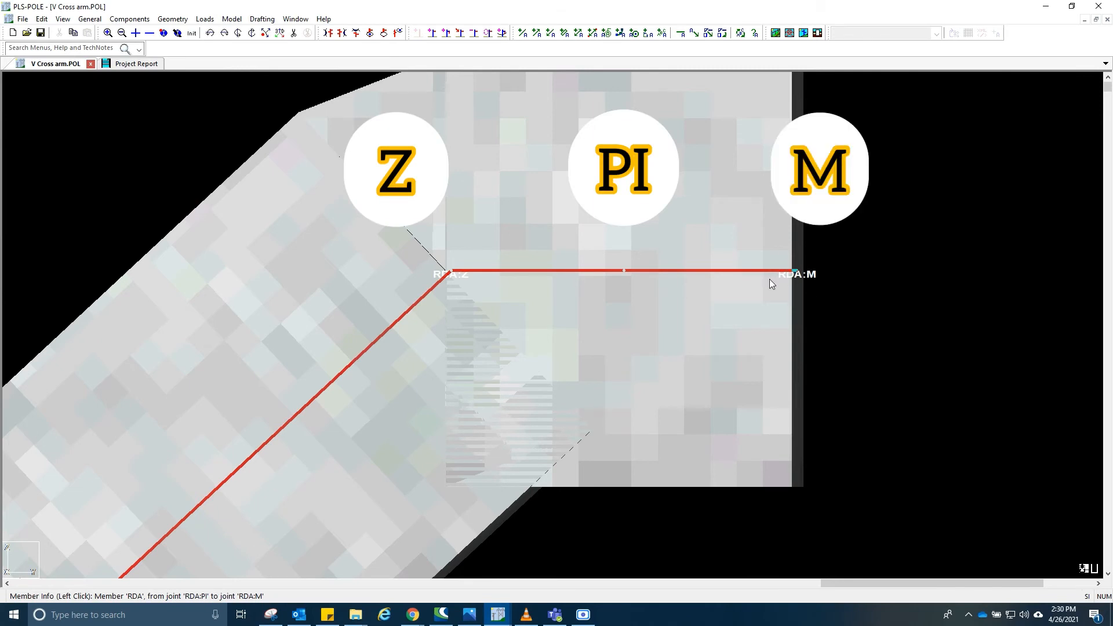
scroll(770, 280, "down", 6)
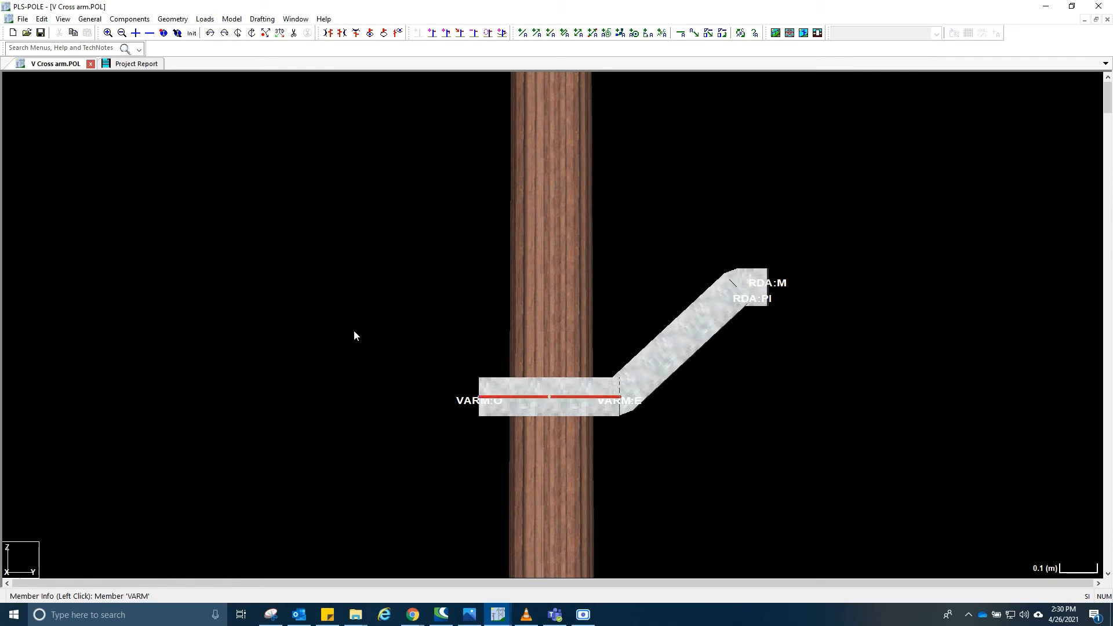
- Open the tubular steel davit arm connectivity table and add a second davit labelled LDA
left_click(173, 19)
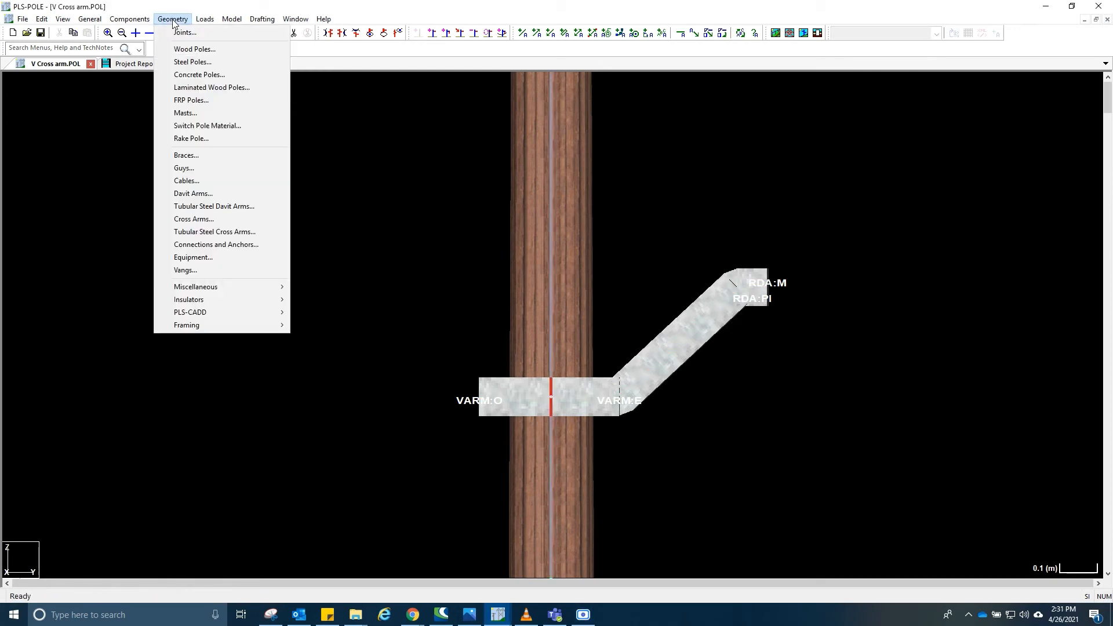
left_click(225, 206)
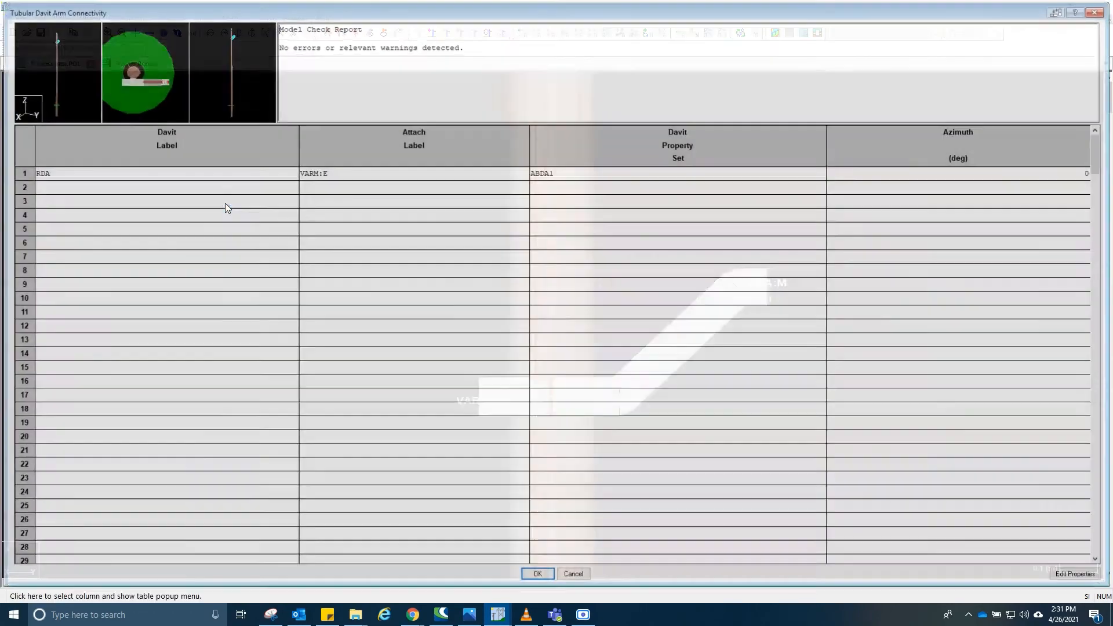
left_click(101, 185)
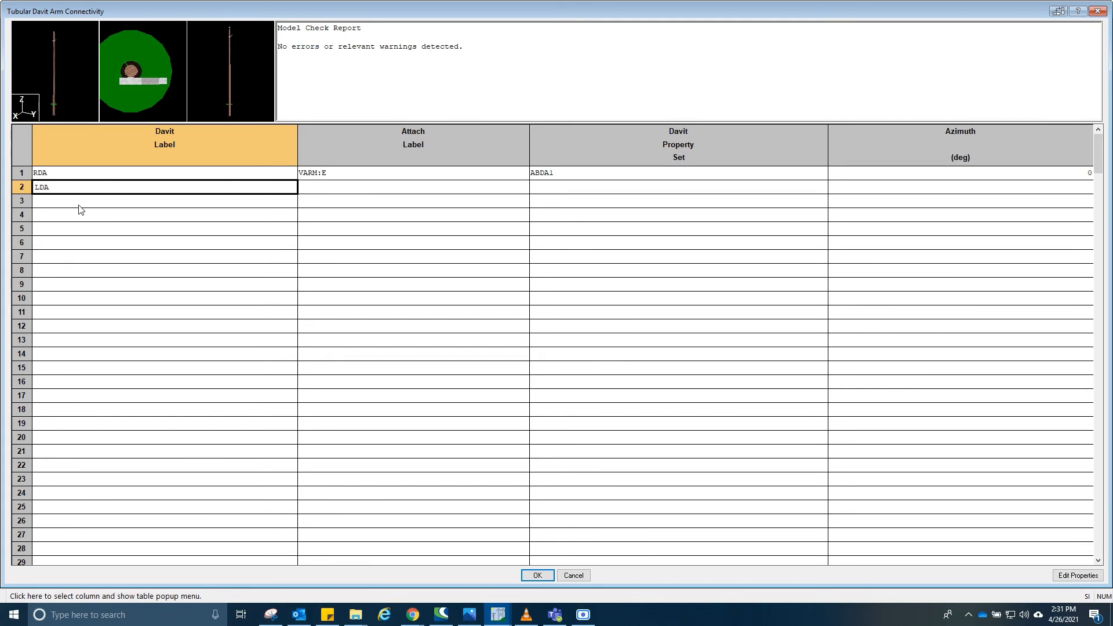
- Attach davit LDA to joint VARM:O
key("Tab")
left_click(368, 189)
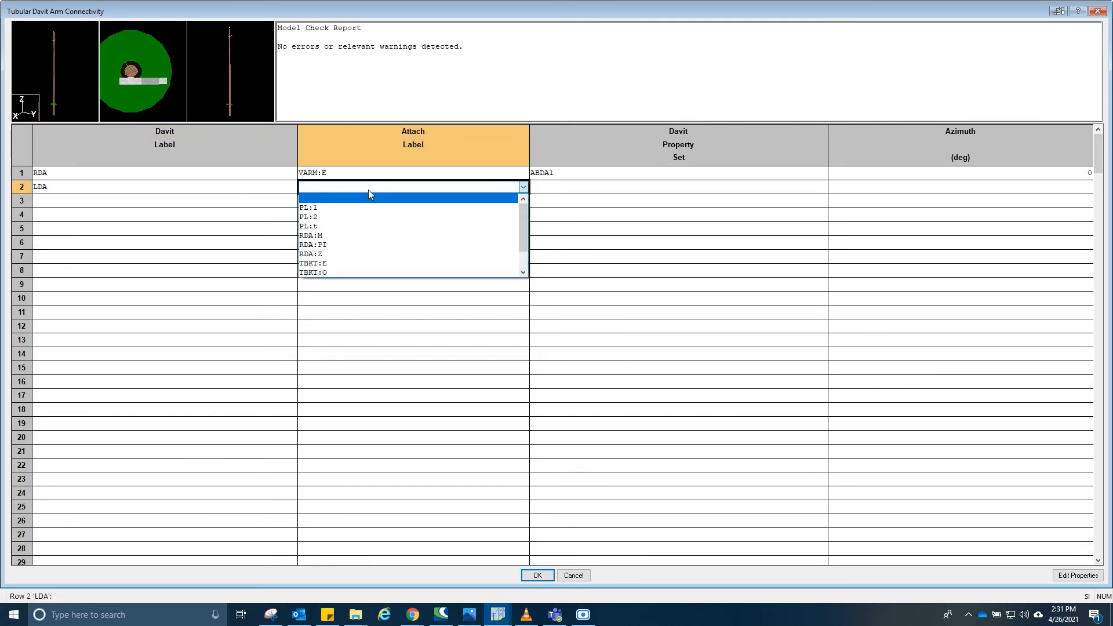
left_click(368, 190)
left_click(367, 190)
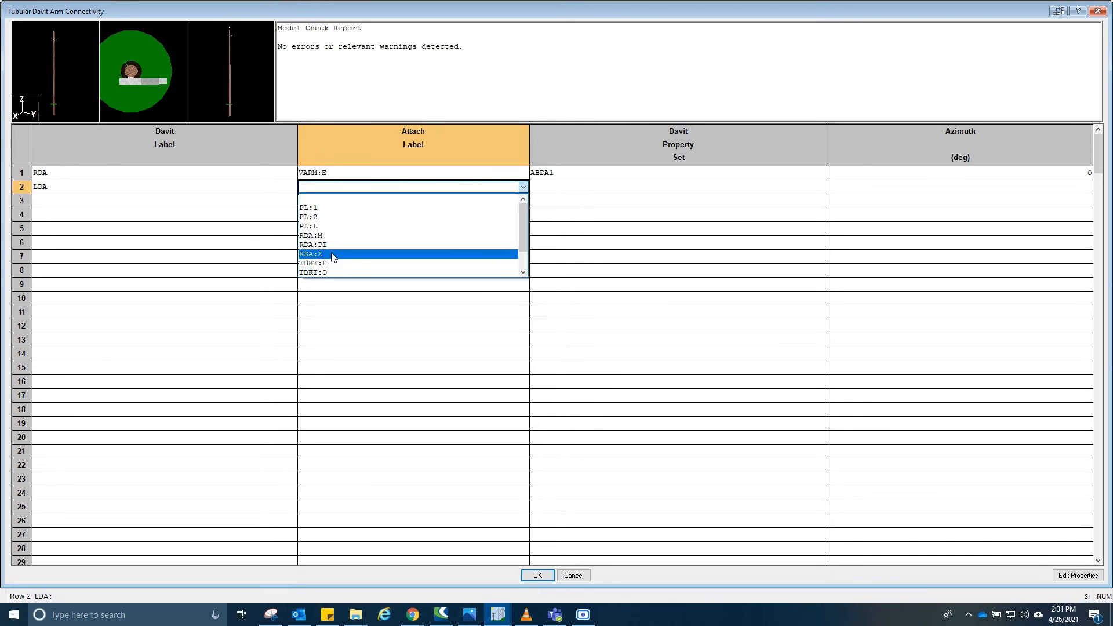
scroll(334, 233, "down", 1)
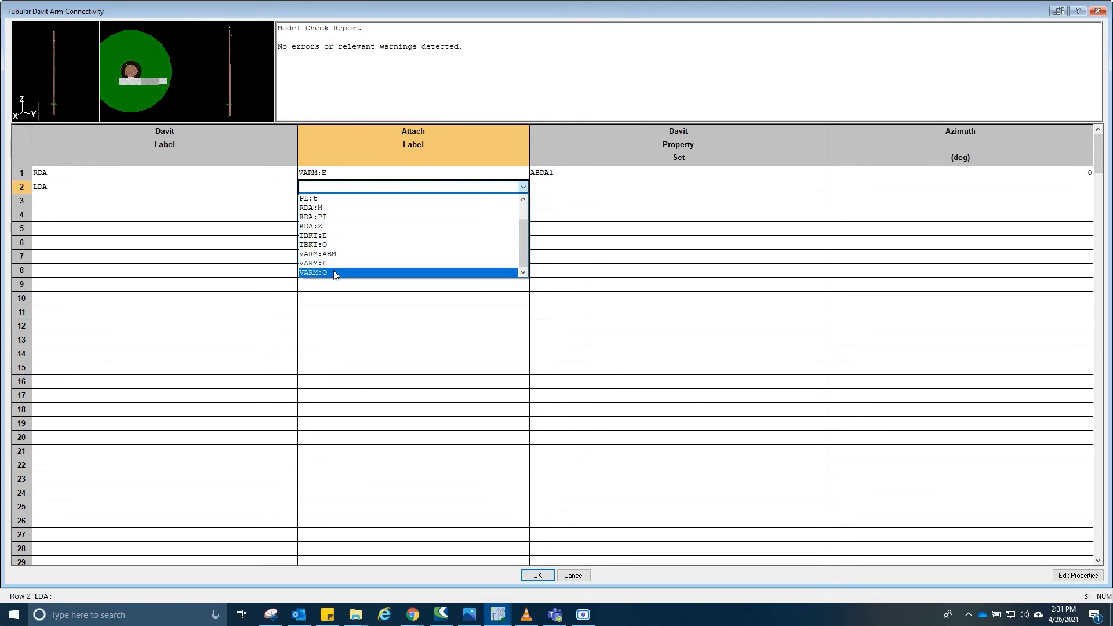
left_click(334, 272)
- Assign the property set ABDA1 to davit LDA and accept the connectivity table
left_click(551, 188)
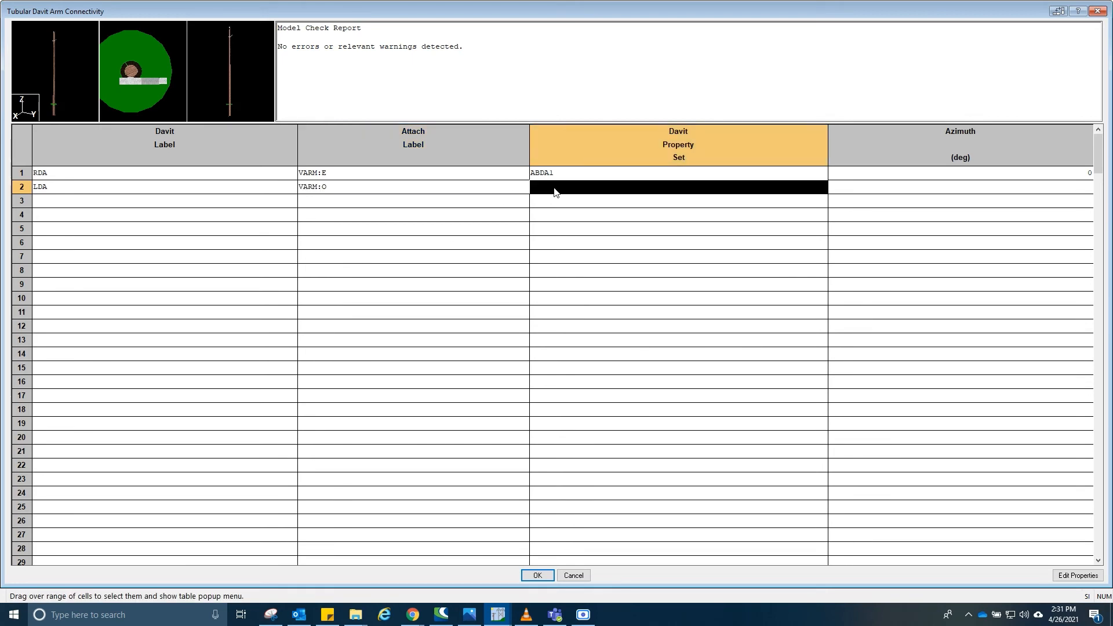
left_click(561, 184)
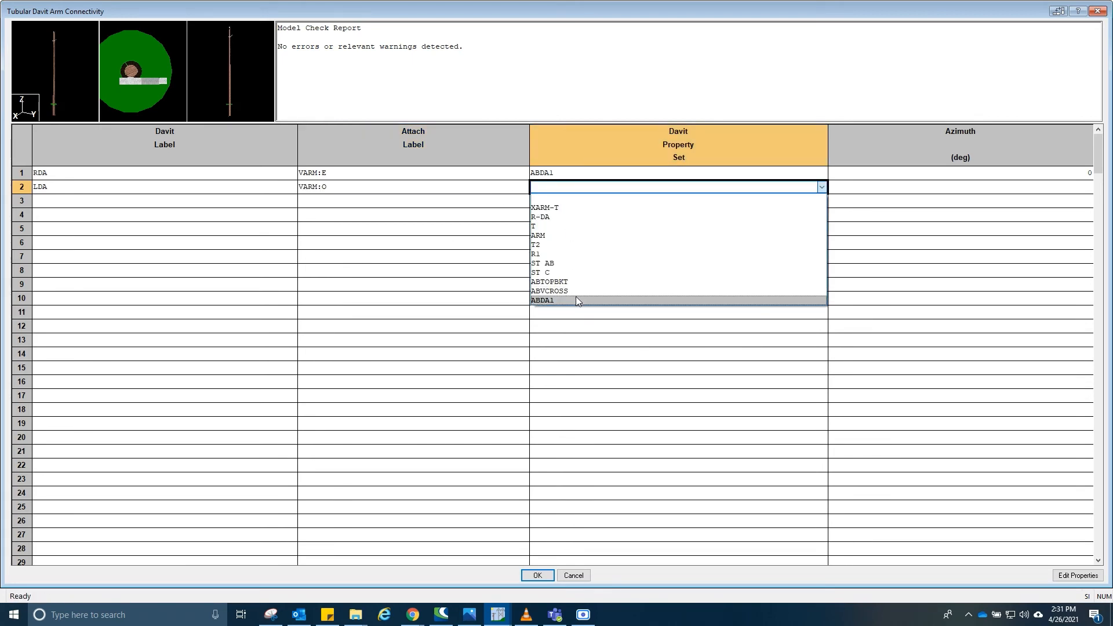
left_click(575, 297)
left_click(974, 185)
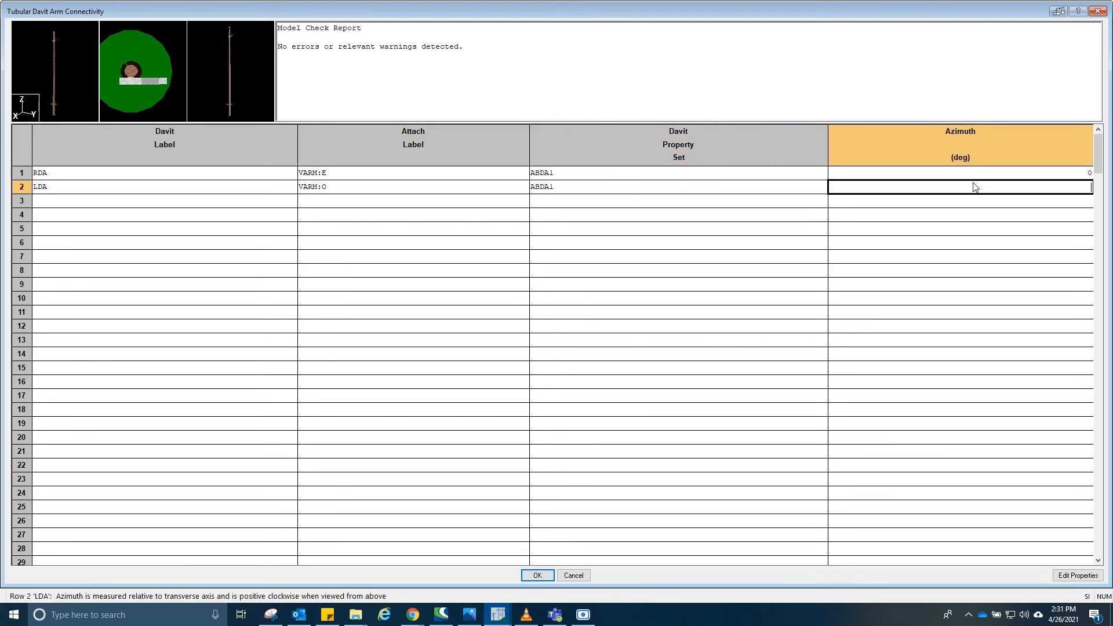
left_click(538, 576)
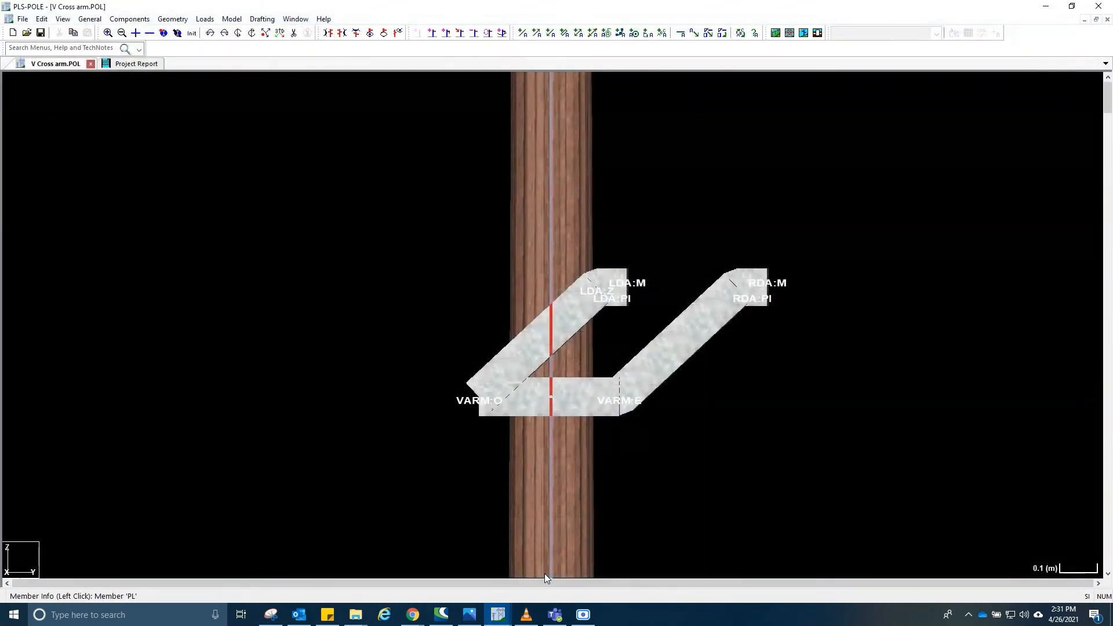
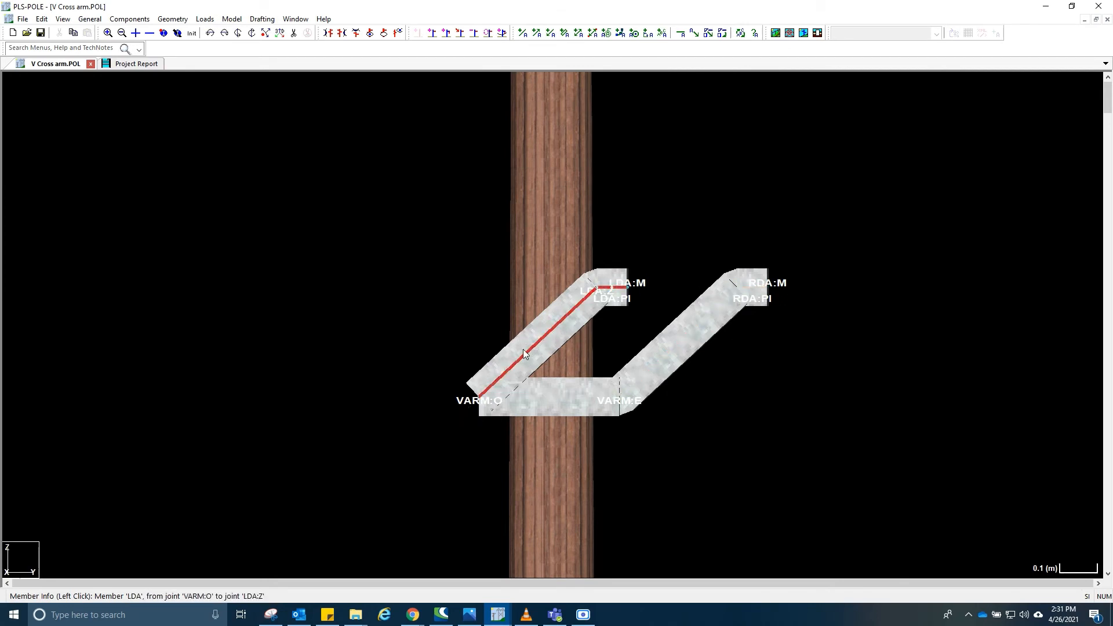
- Set davit LDA's azimuth to 180 degrees and accept the davit connectivity
left_click(594, 298)
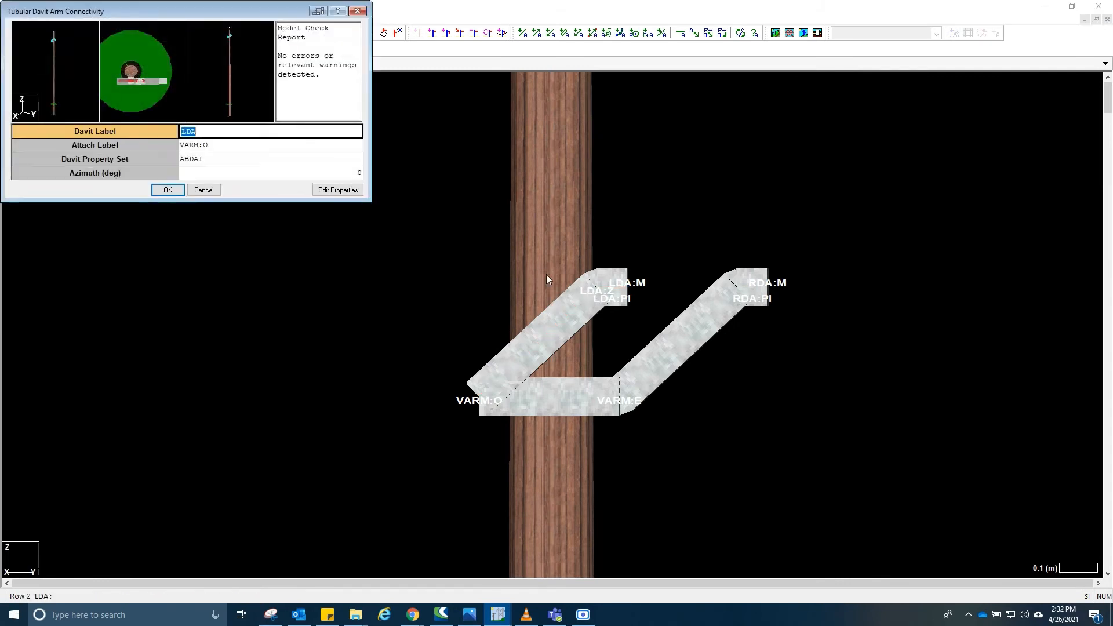
left_click(238, 172)
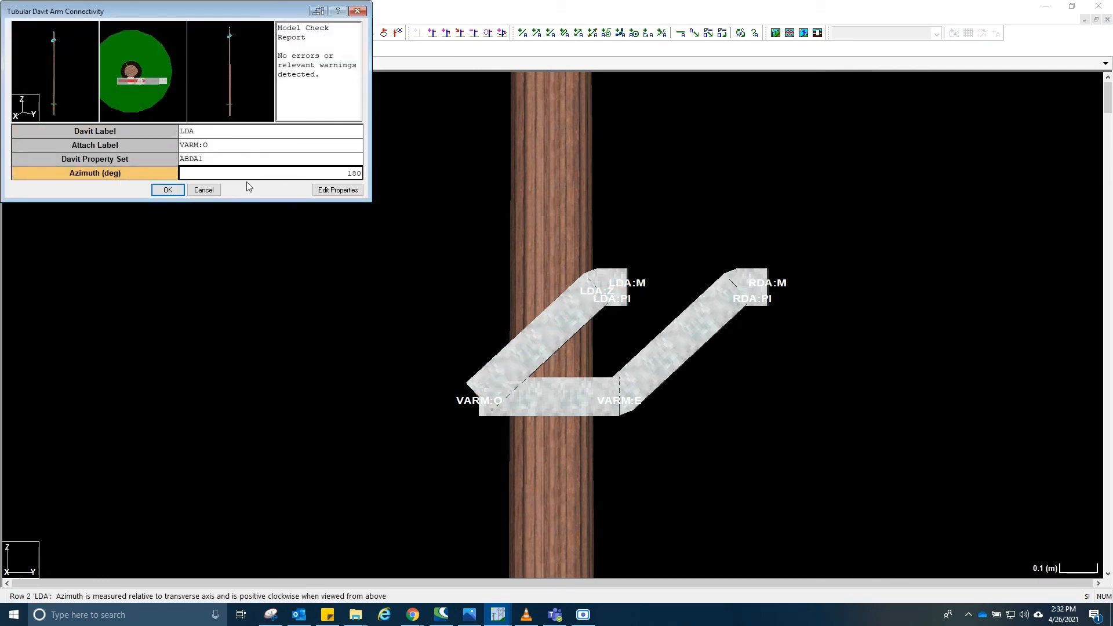
left_click(163, 190)
- Zoom and pan around the pole to examine the V cross arm and both davit arms
scroll(420, 288, "down", 1)
scroll(427, 314, "up", 3)
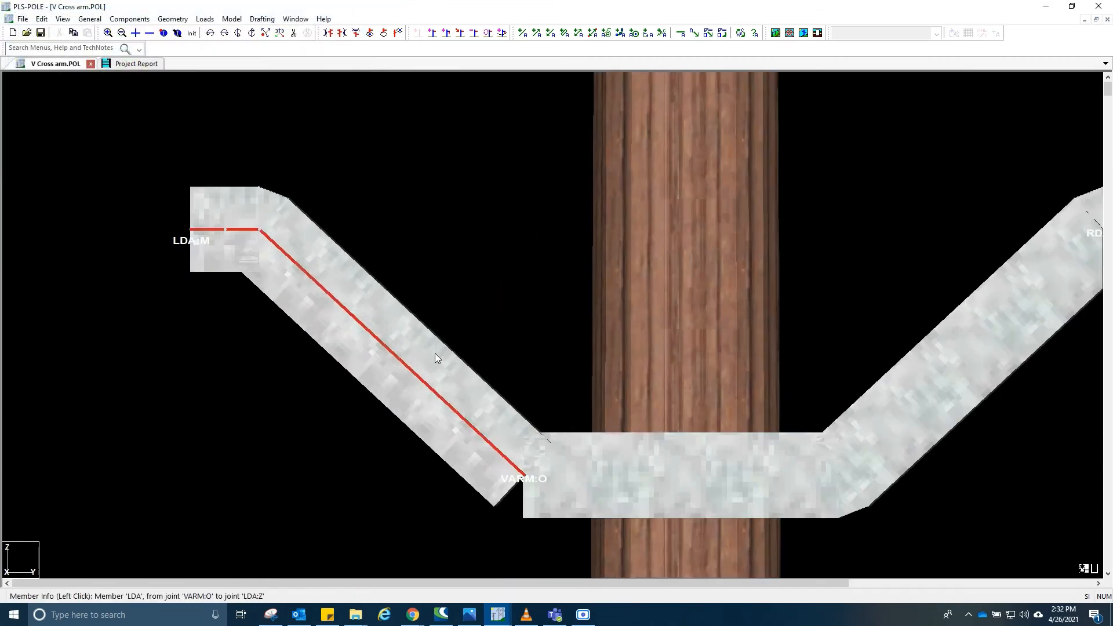
scroll(482, 366, "down", 3)
scroll(600, 453, "up", 5)
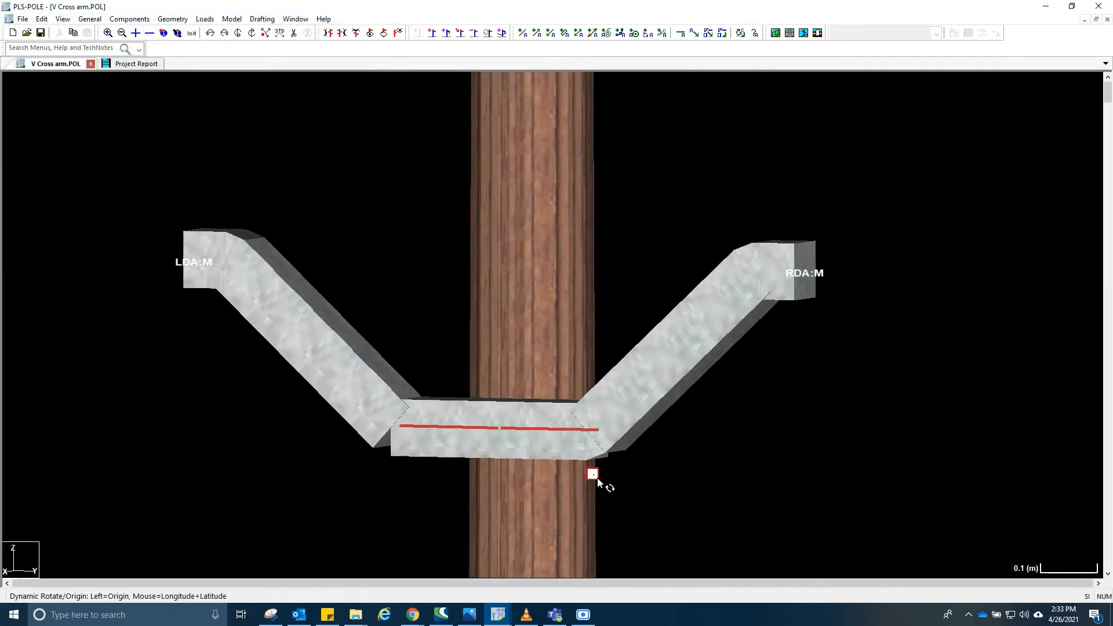
scroll(603, 440, "up", 6)
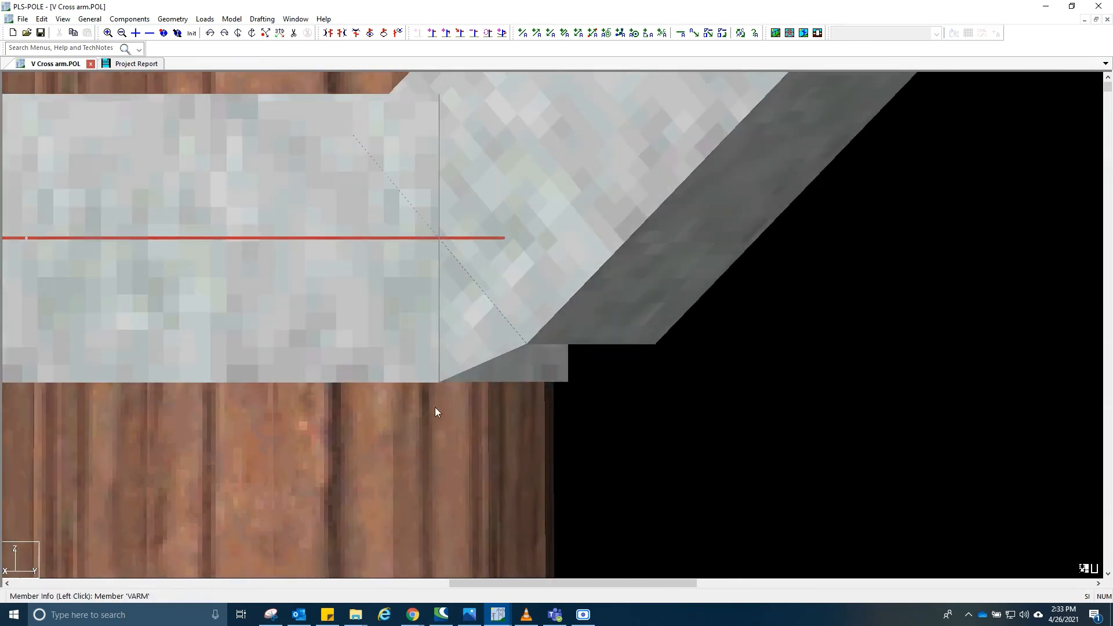
scroll(402, 355, "down", 5)
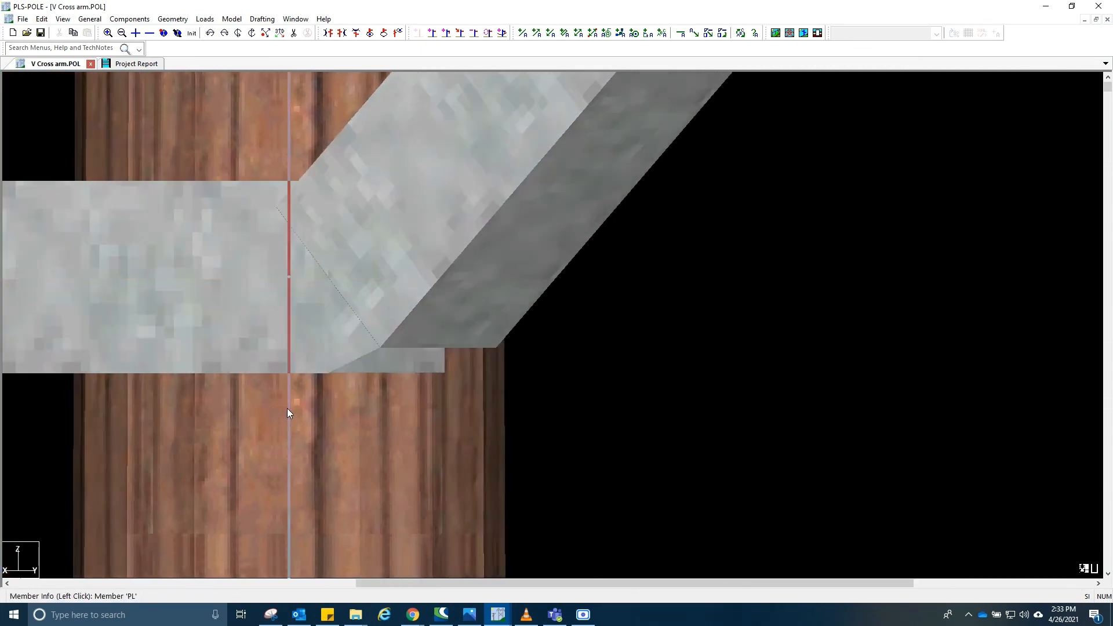
scroll(298, 399, "down", 2)
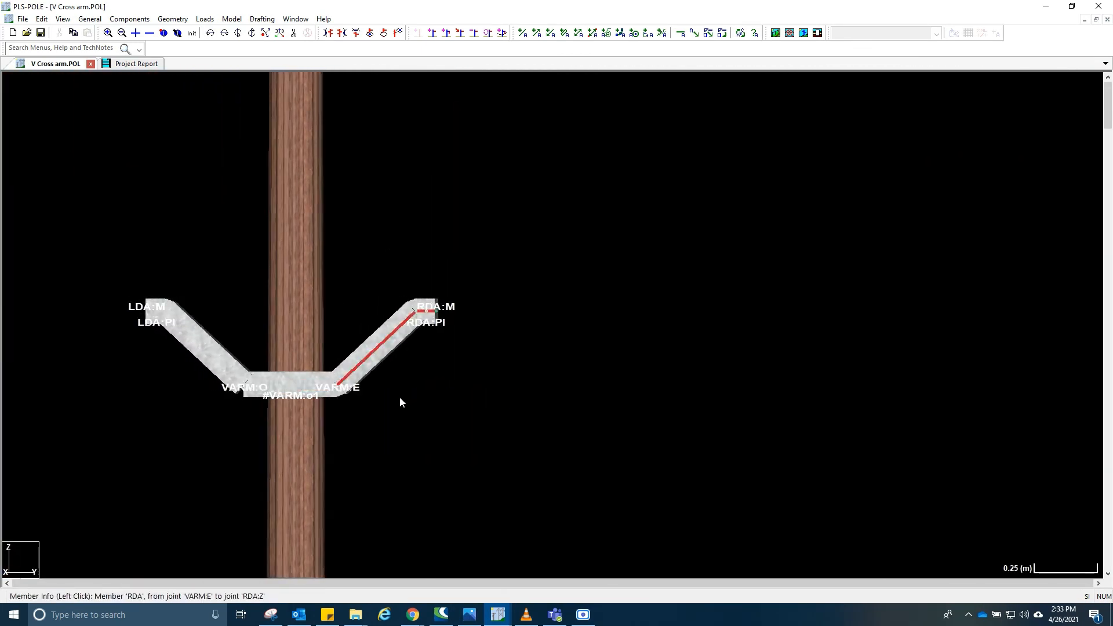
scroll(204, 359, "down", 3)
scroll(205, 359, "up", 3)
middle_click_drag(250, 427, 199, 313)
scroll(239, 289, "down", 2)
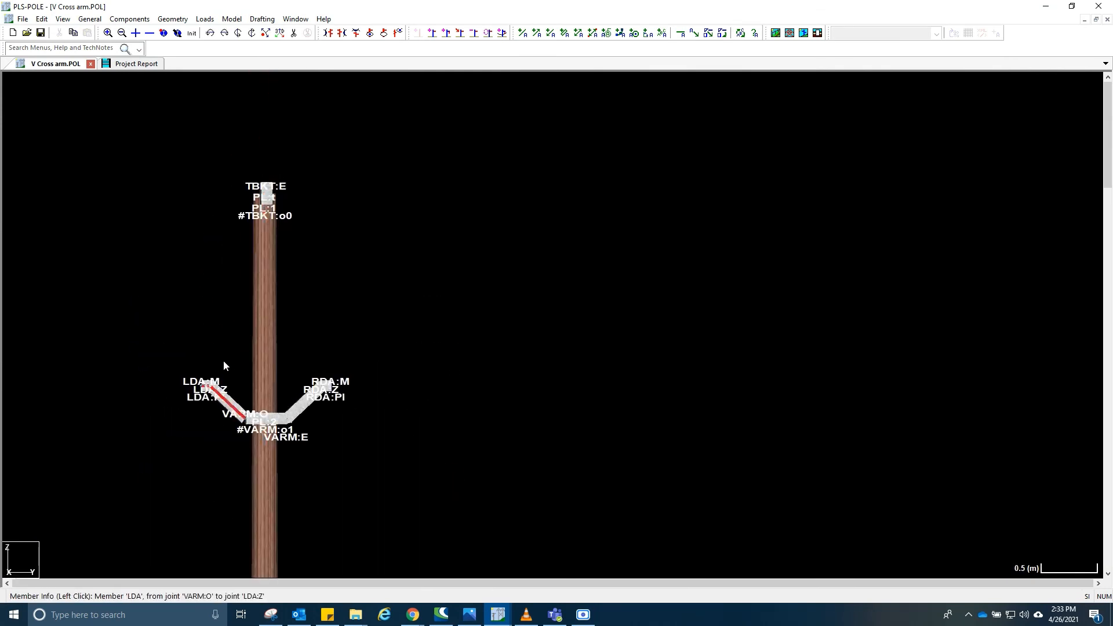
scroll(226, 387, "up", 2)
scroll(226, 387, "down", 2)
middle_click_drag(231, 380, 310, 436)
scroll(311, 436, "up", 1)
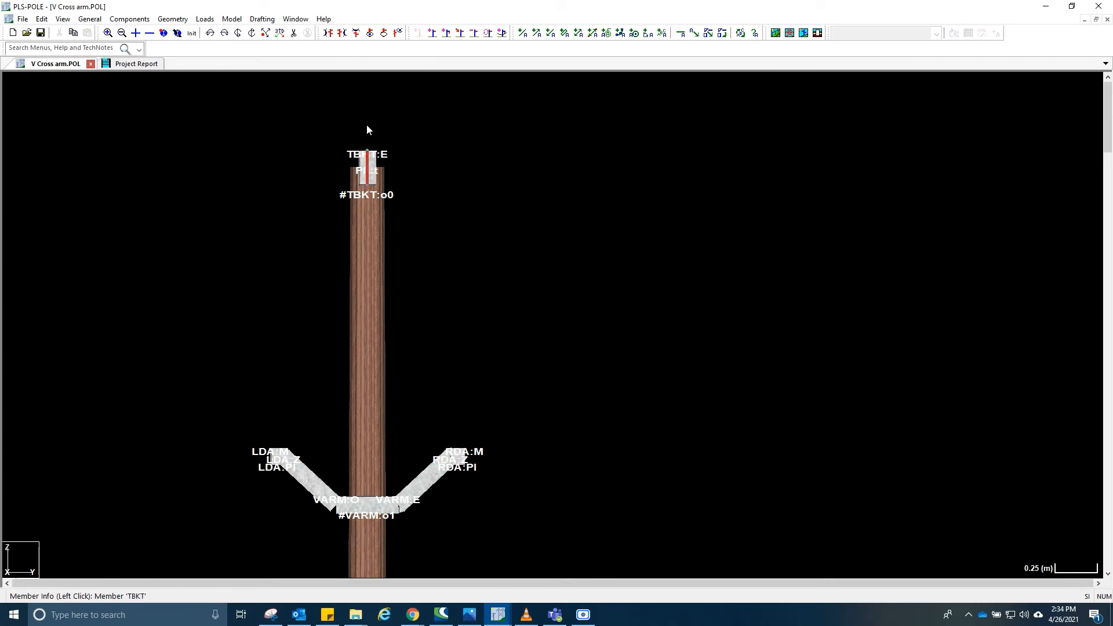
scroll(367, 232, "down", 2)
scroll(390, 309, "up", 2)
scroll(385, 311, "down", 1)
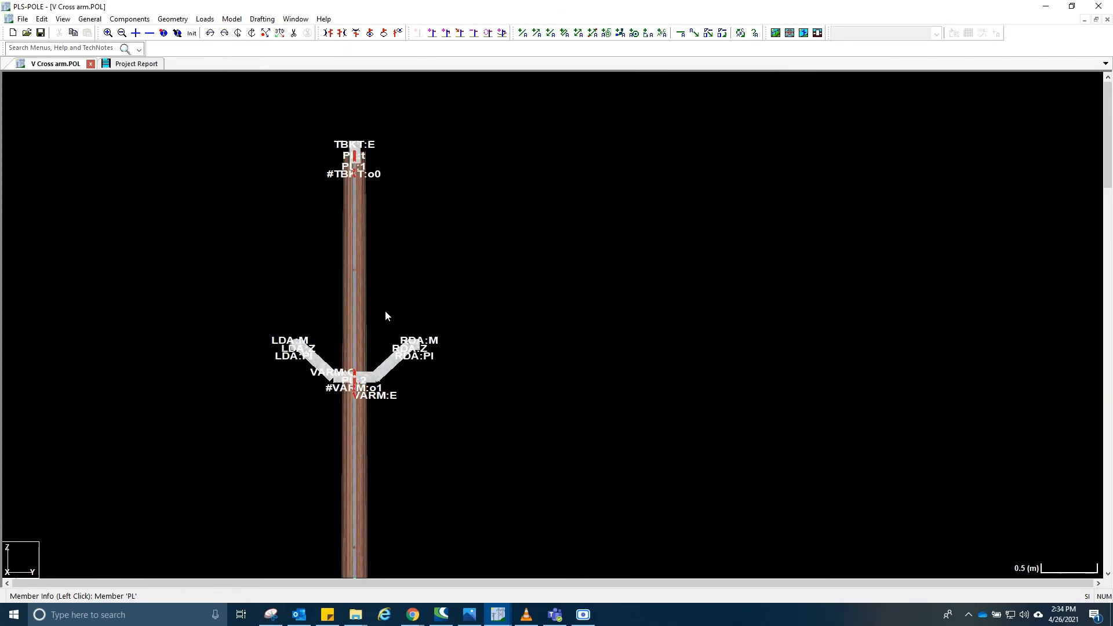
scroll(368, 279, "up", 1)
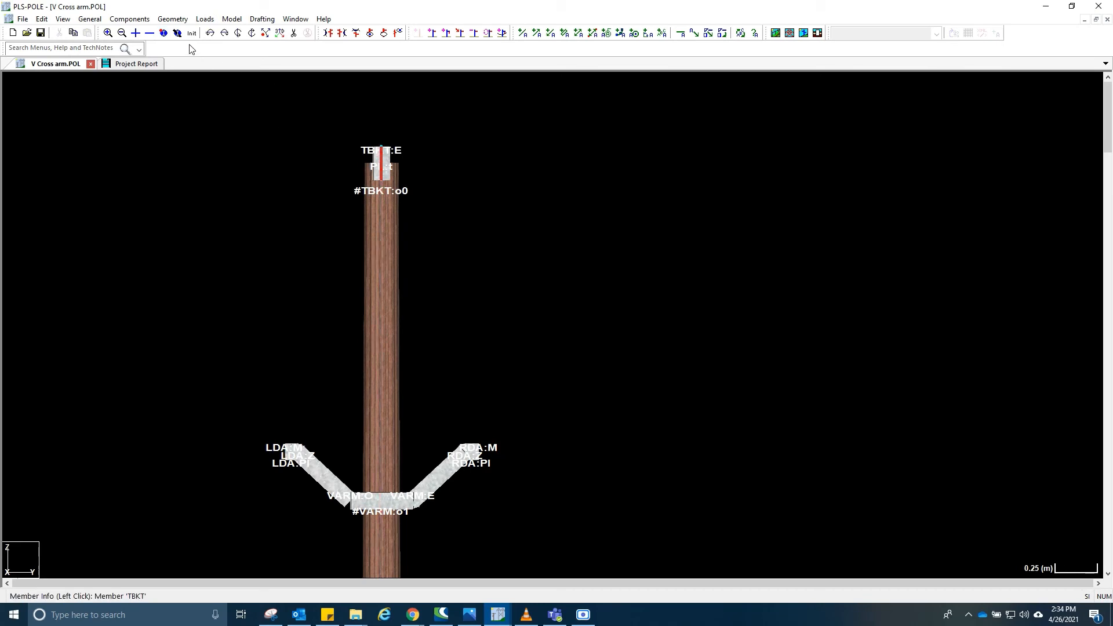
- Set the pole's attachment joint PL:2 to 0.7 m from the top and accept the pole connectivity
left_click(389, 306)
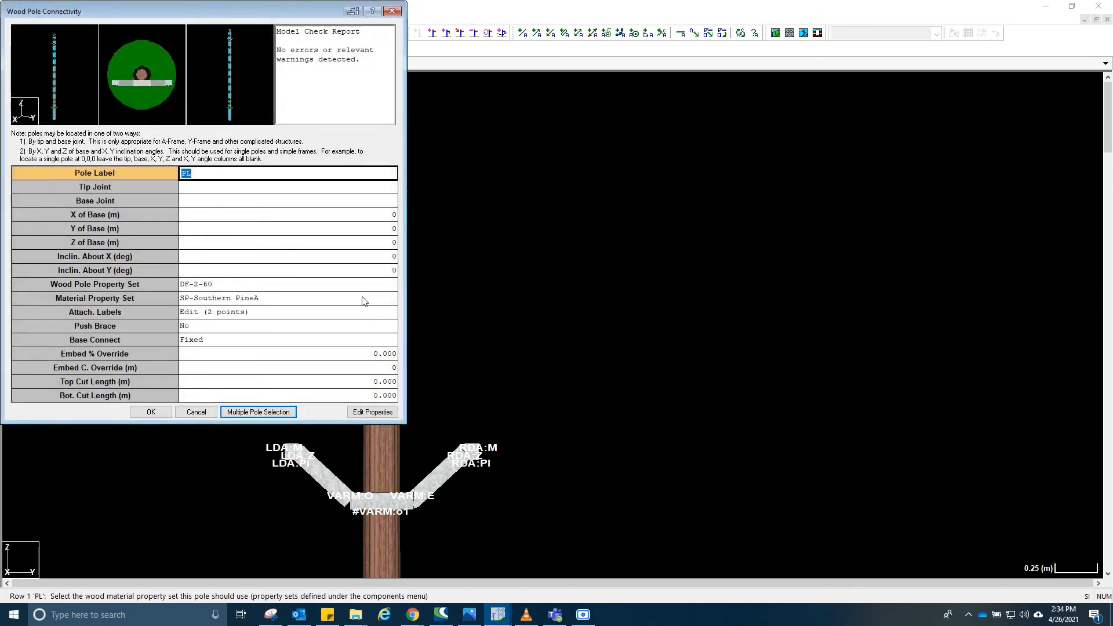
left_click(309, 307)
left_click(309, 307)
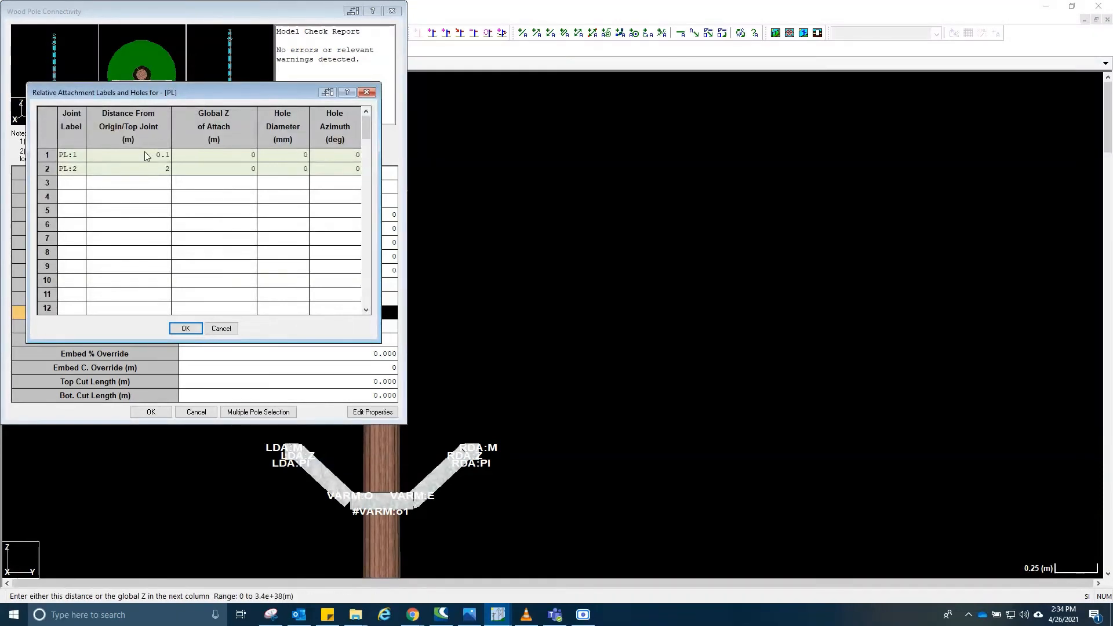
left_click(167, 170)
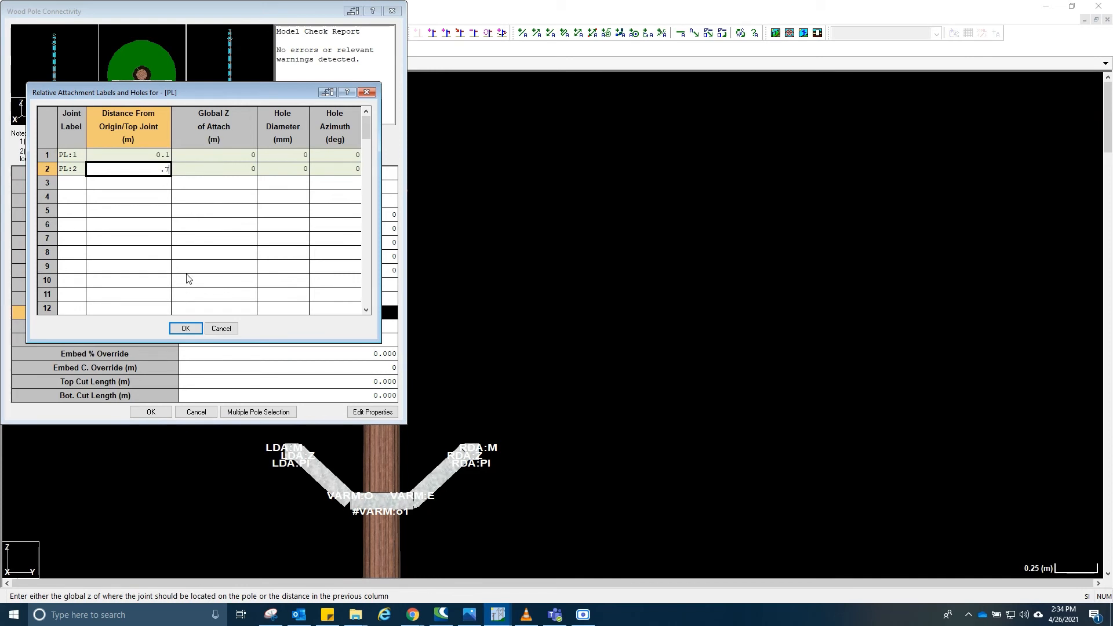
left_click(200, 329)
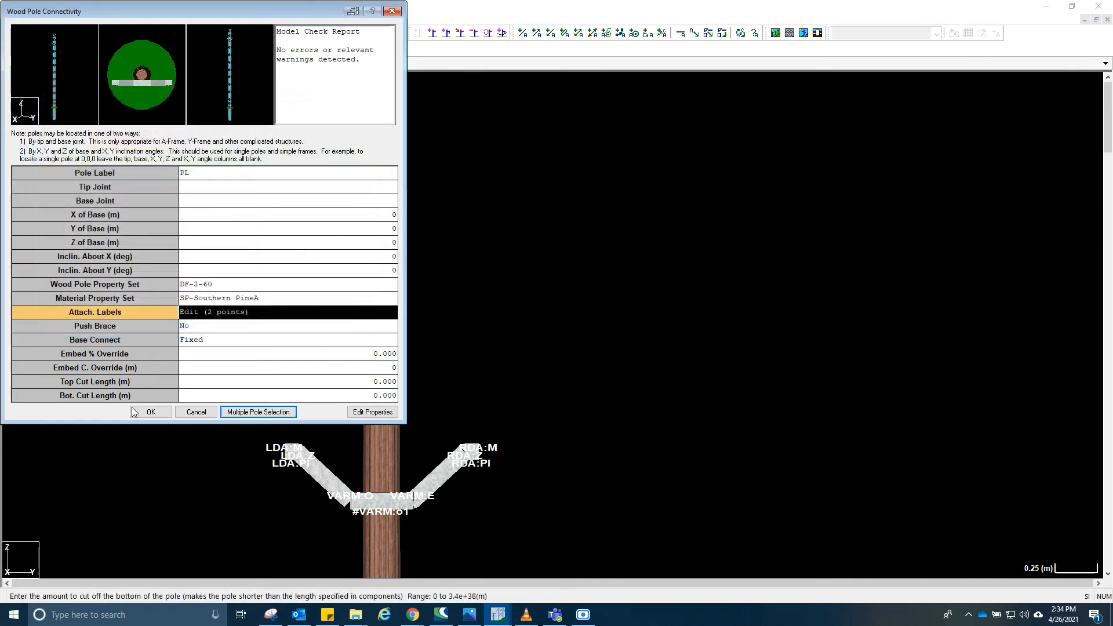
left_click(151, 412)
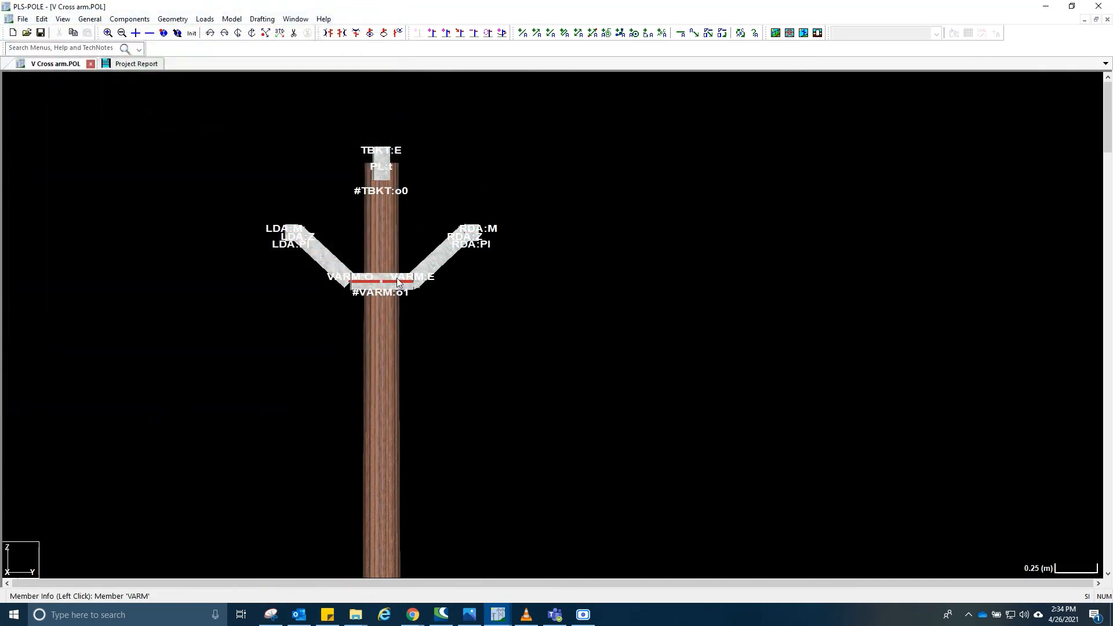
- Open the post insulator properties table and review the available post insulator types such as VERTICAL PI
scroll(368, 287, "up", 2)
middle_click_drag(438, 409, 443, 297)
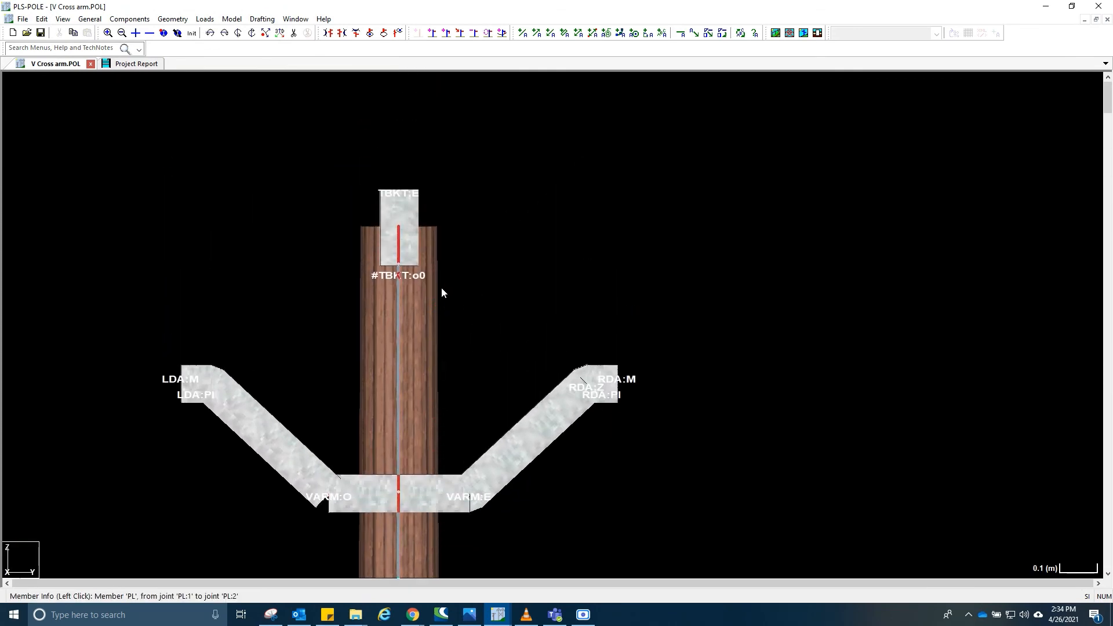
middle_click_drag(342, 278, 447, 295)
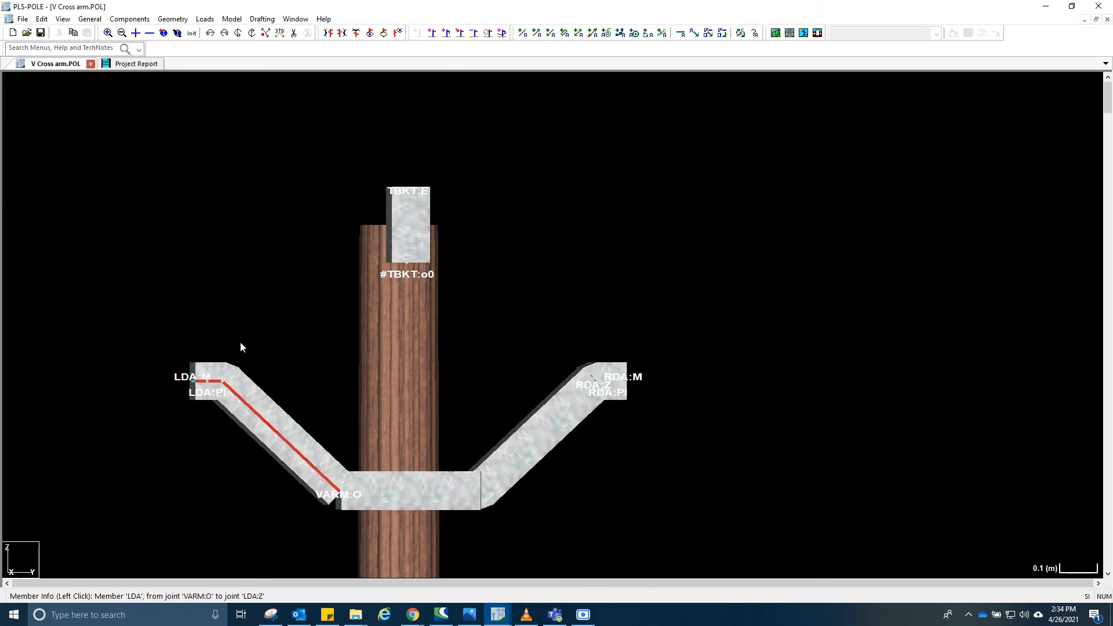
left_click(129, 19)
mouse_move(180, 235)
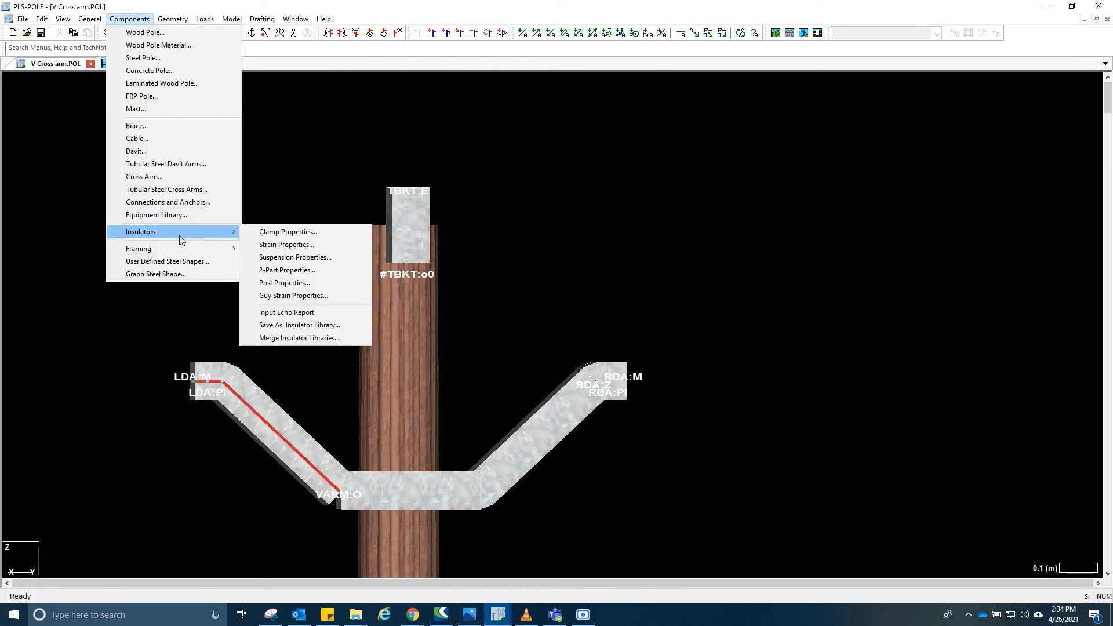
left_click(280, 282)
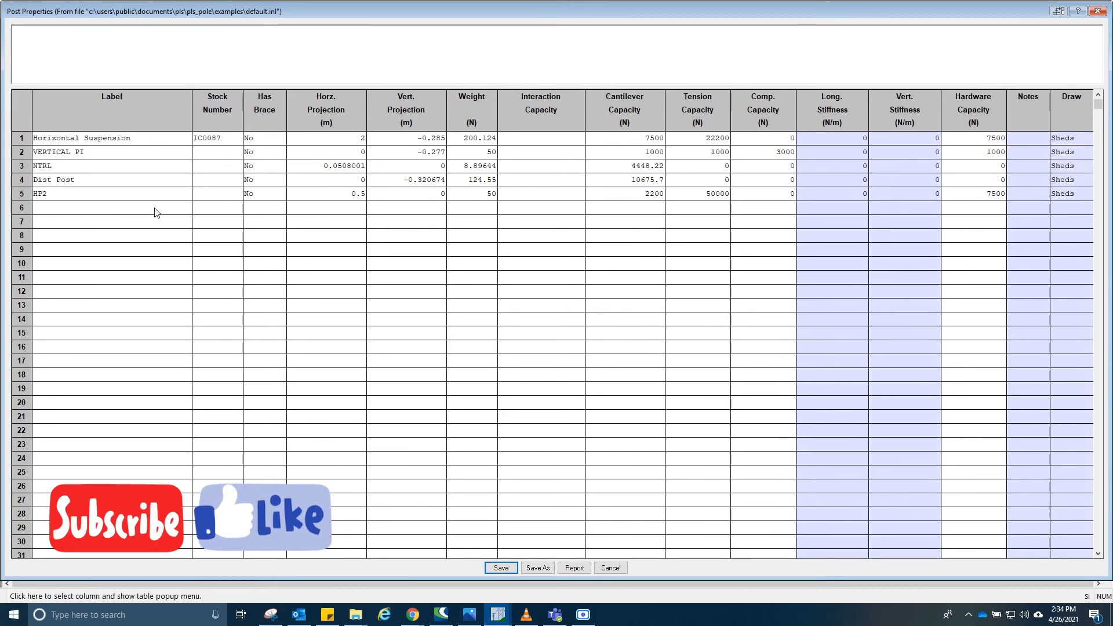
left_click(42, 209)
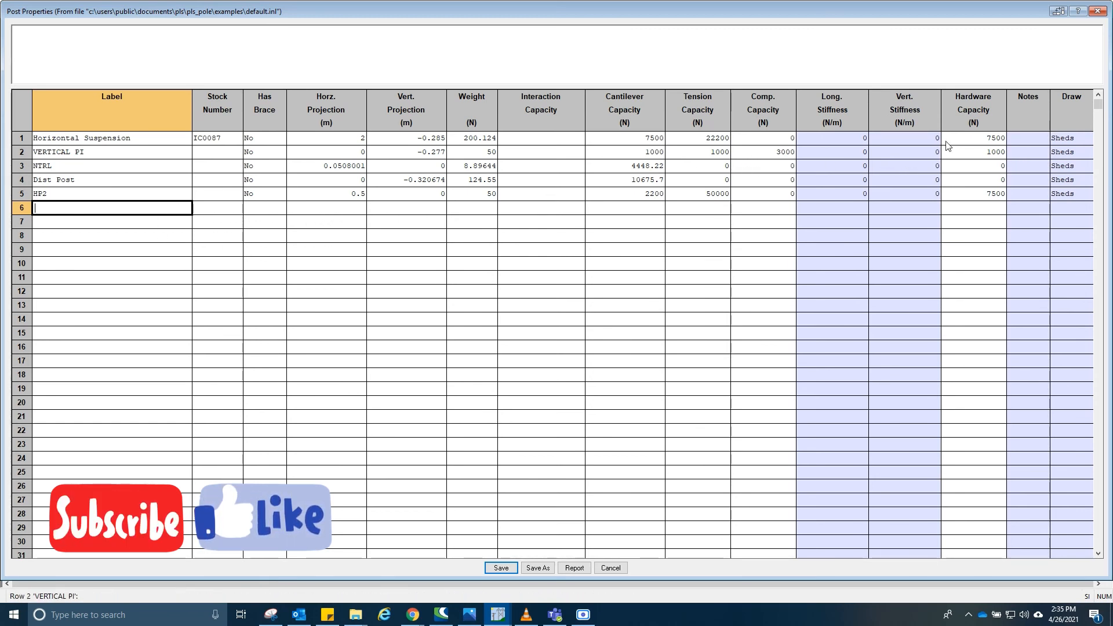
left_click(84, 152)
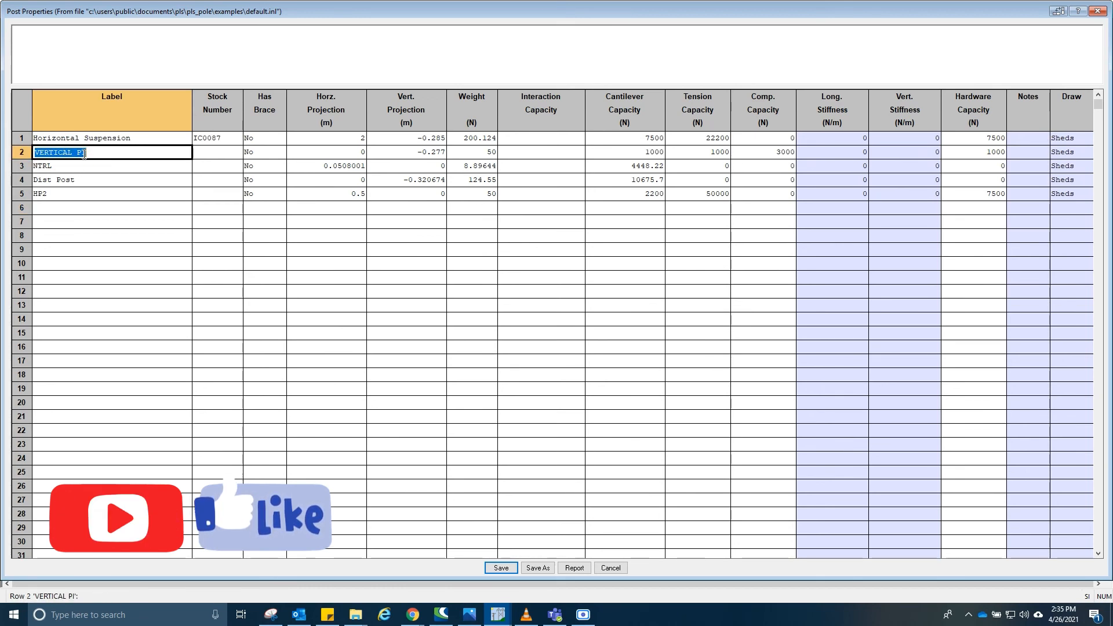
left_click(118, 154)
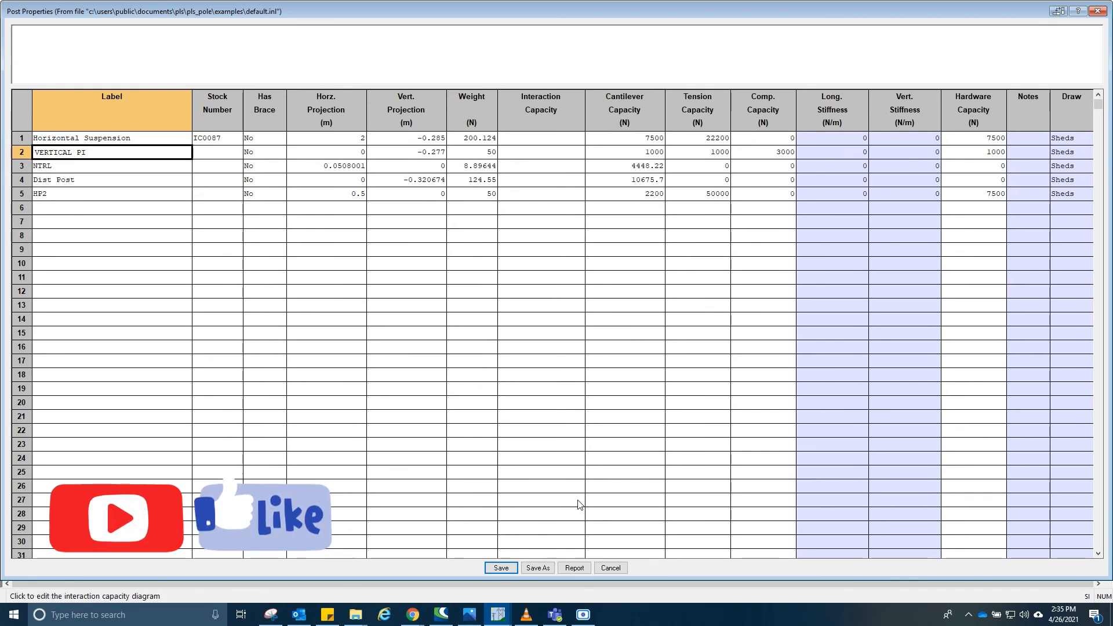
left_click(514, 569)
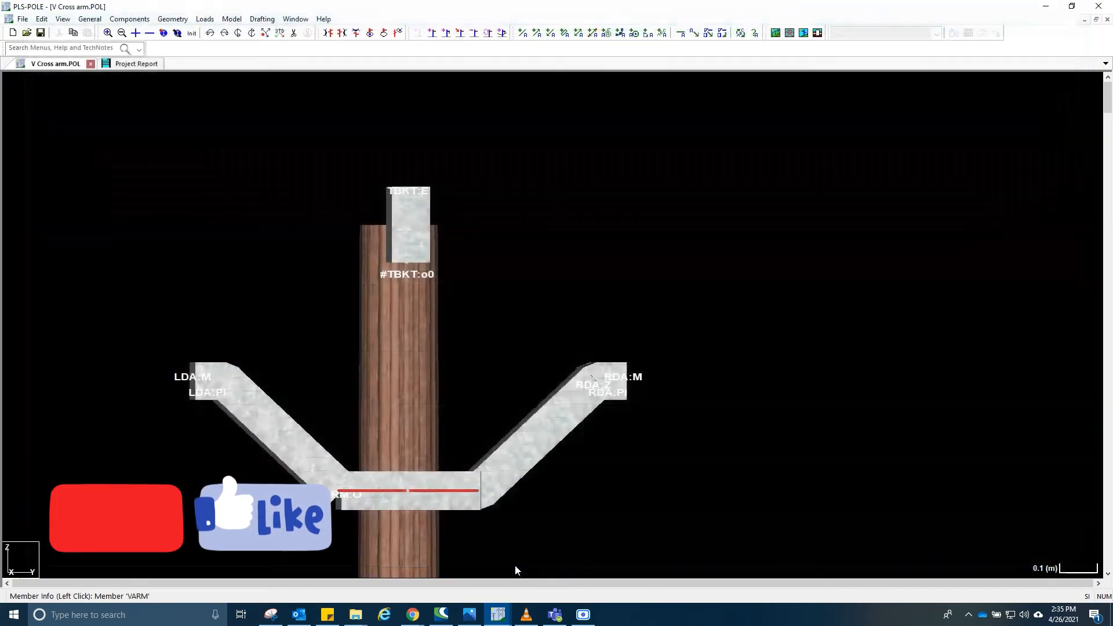
- Open post insulator connectivity and add a post insulator labelled A
left_click(172, 18)
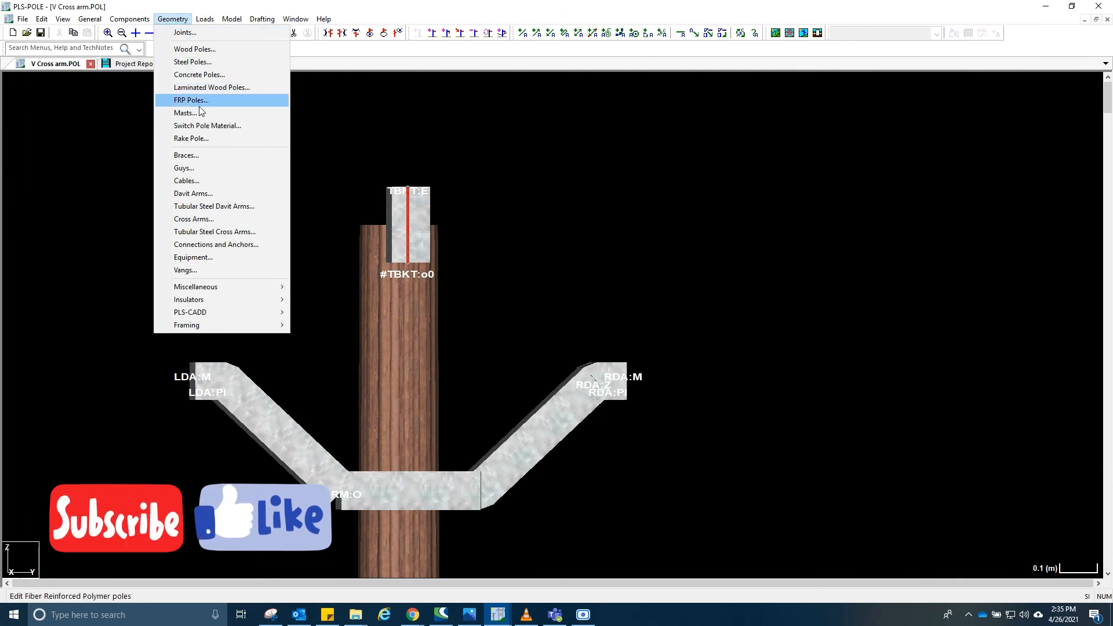
mouse_move(208, 300)
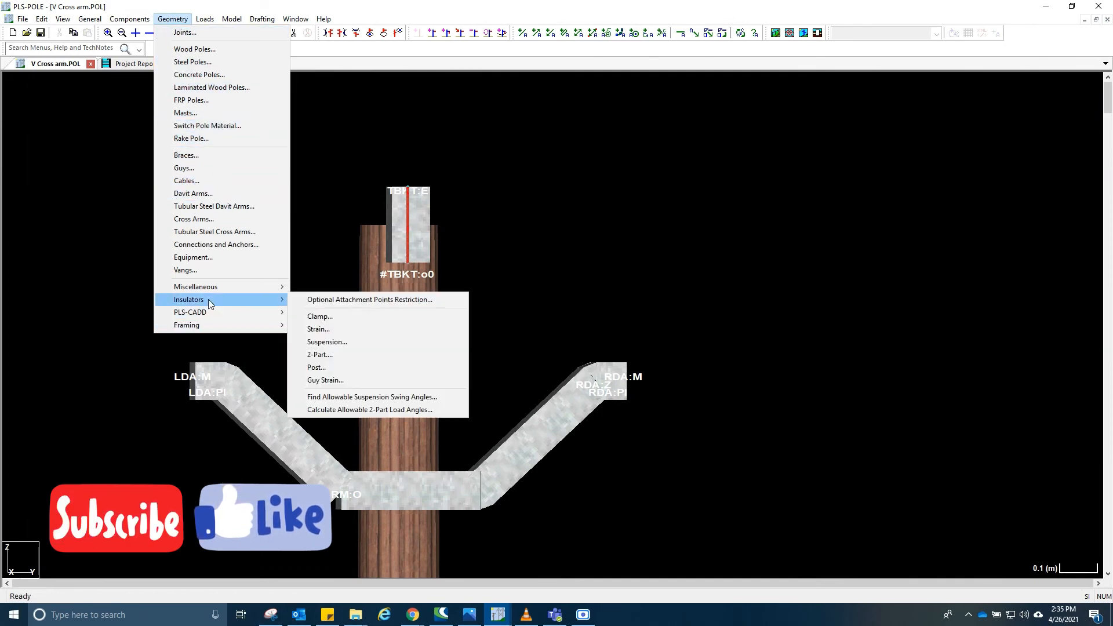
left_click(333, 368)
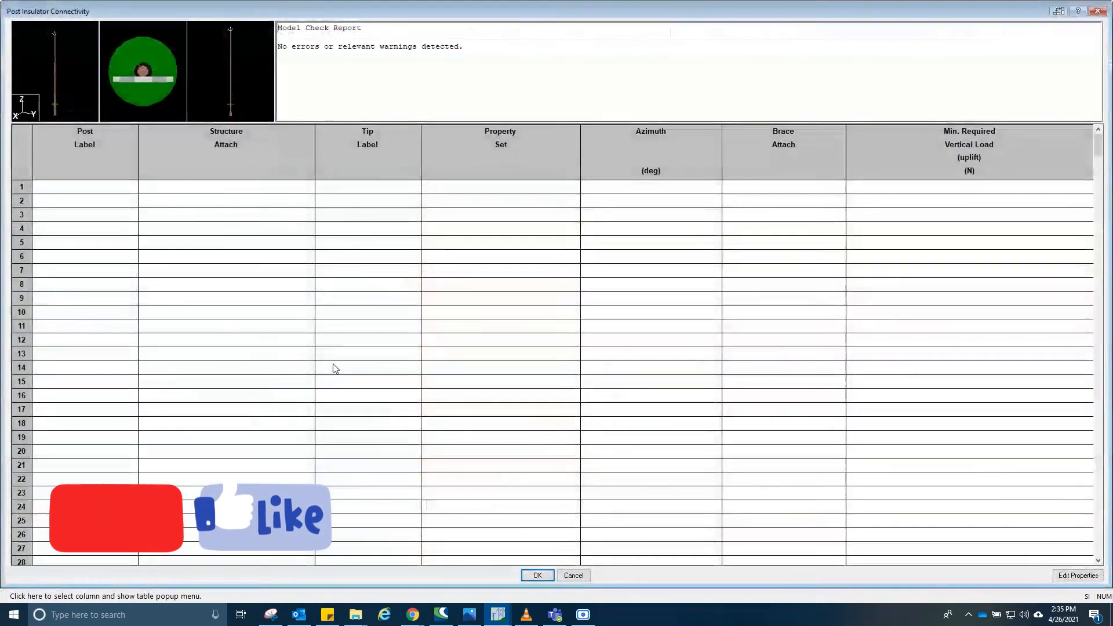
double_click(114, 187)
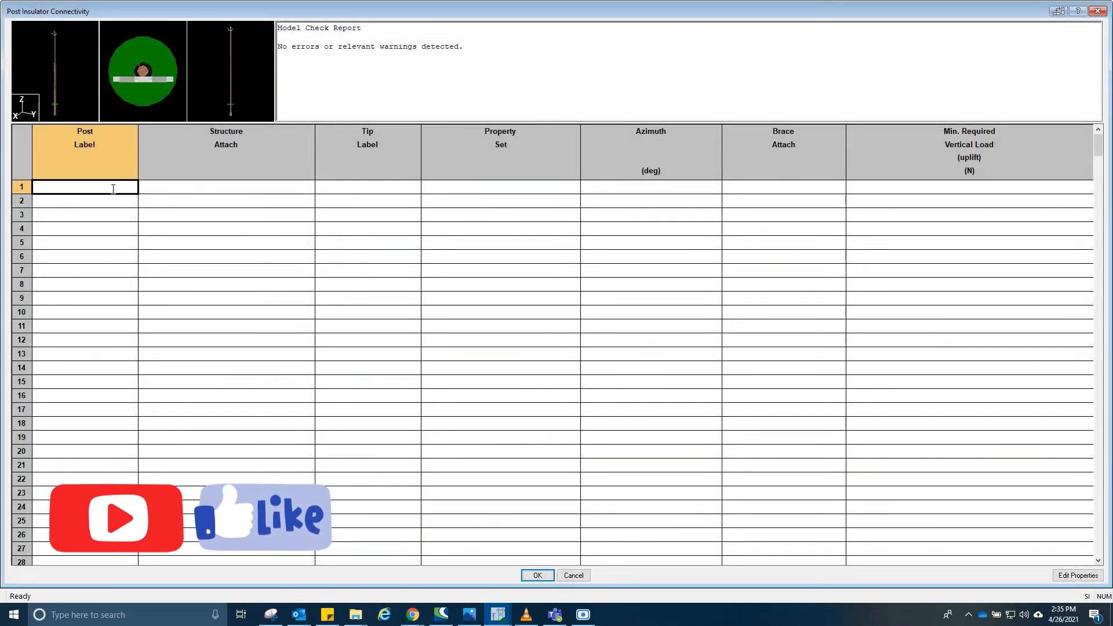
key("Tab")
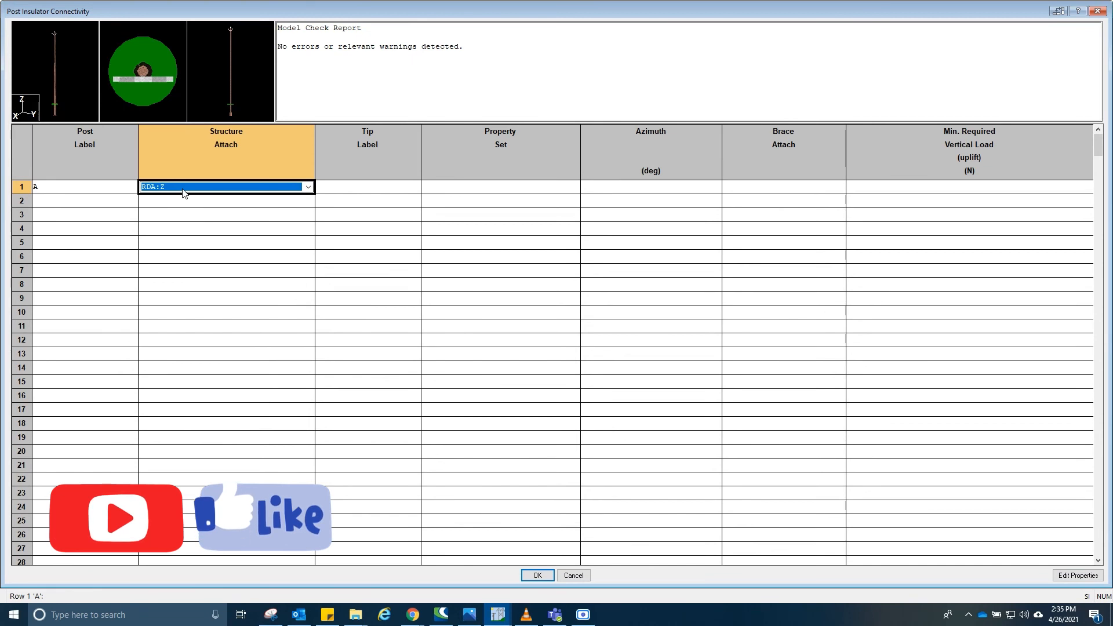
- Attach post insulator A to joint LDA:PI
left_click_drag(442, 10, 527, 338)
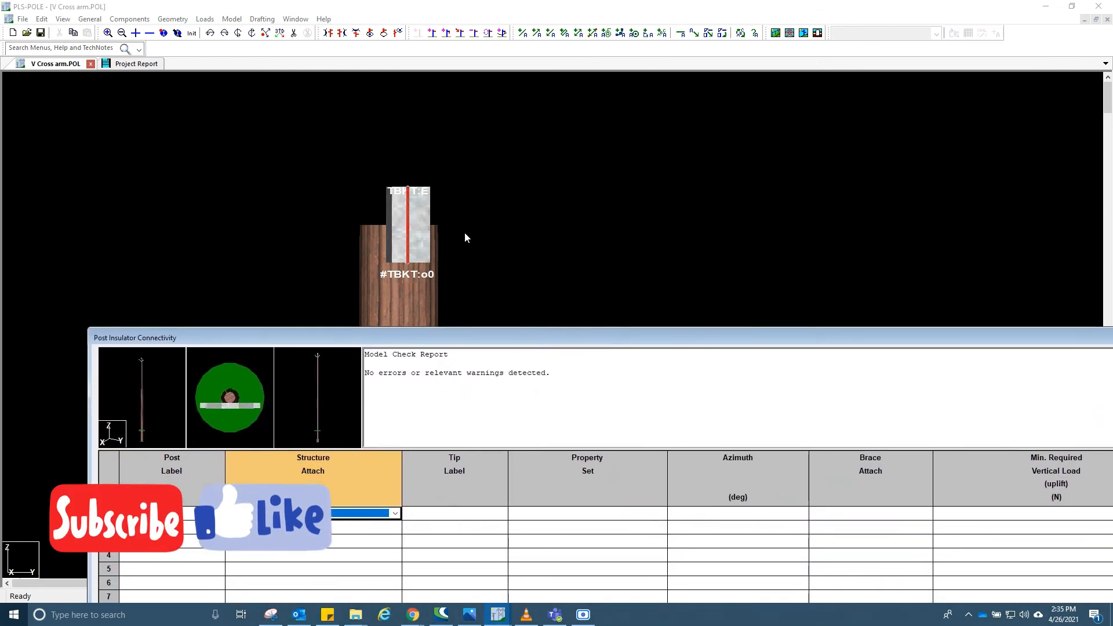
left_click_drag(458, 332, 466, 483)
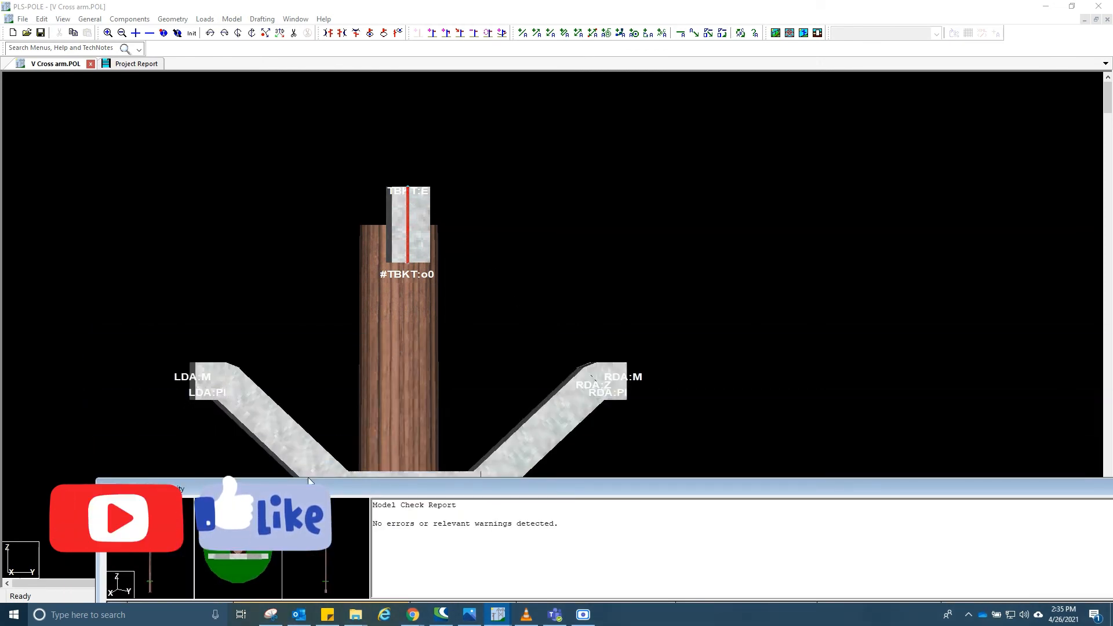
left_click_drag(308, 479, 273, 104)
left_click(293, 299)
left_click(296, 289)
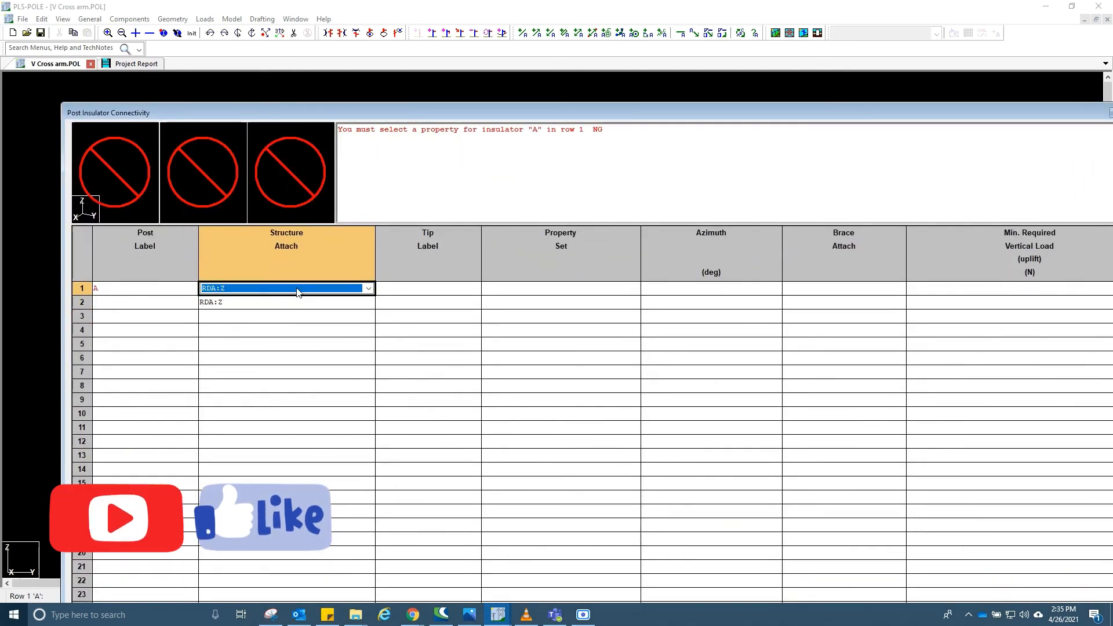
left_click(297, 290)
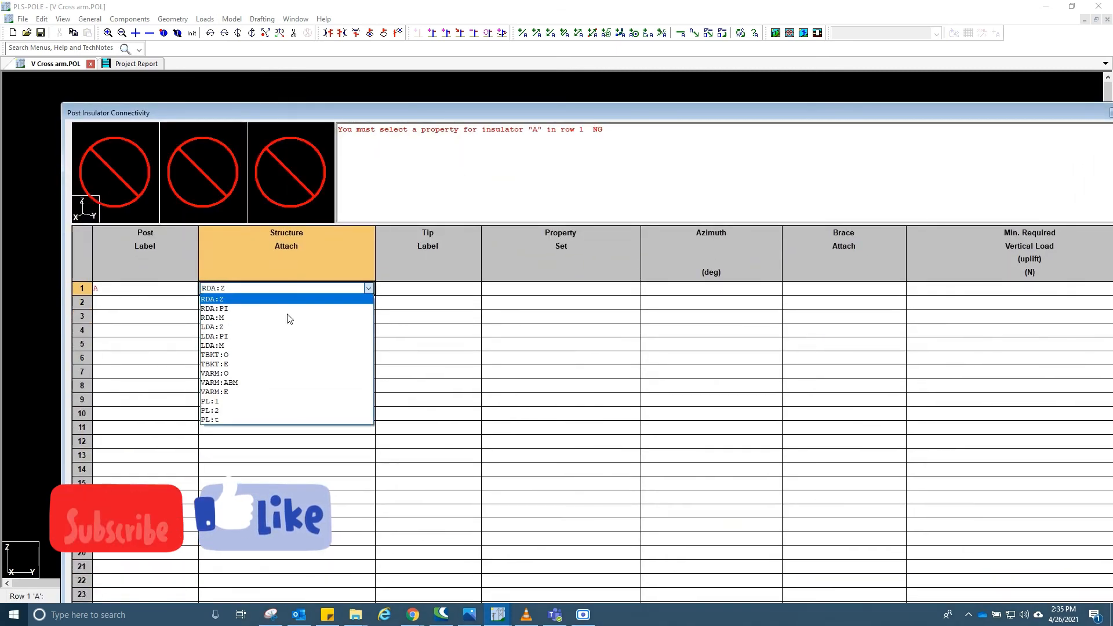
left_click(253, 336)
- Give post insulator A the tip label A and the VERTICAL PI property set
left_click(406, 290)
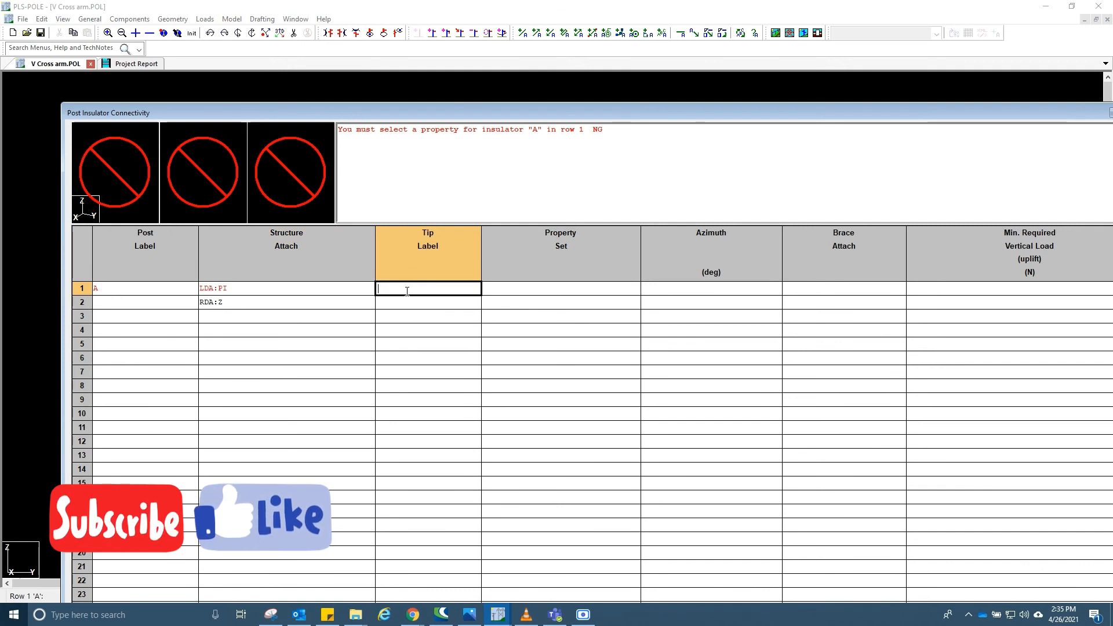
type("A")
right_click(530, 281)
left_click(506, 288)
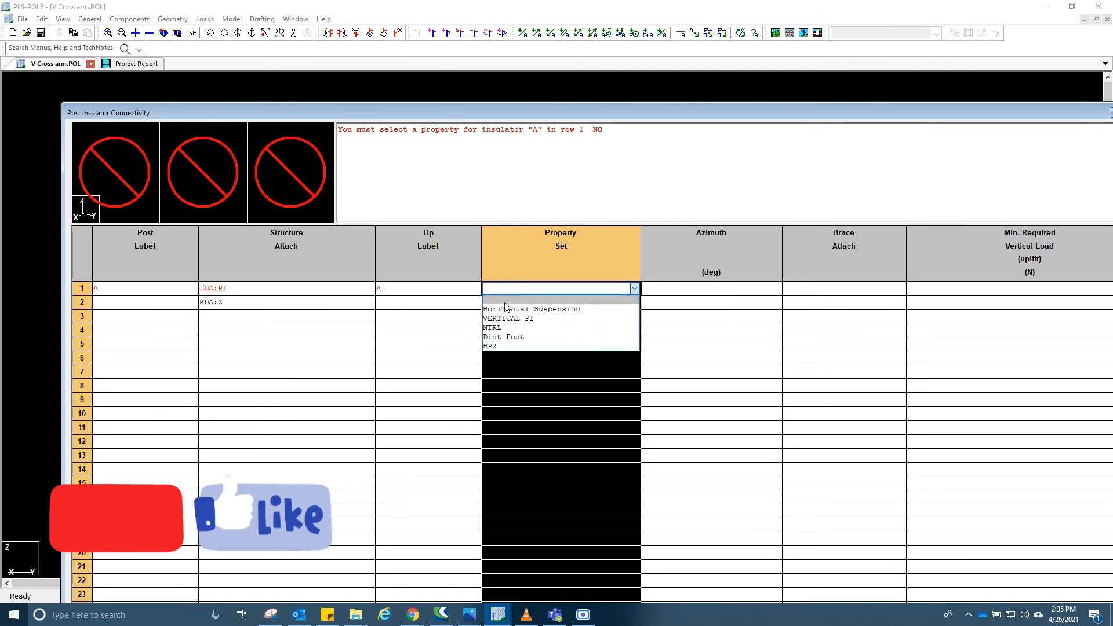
left_click(502, 319)
- Set post insulator A's minimum required vertical load to No Uplift
left_click(670, 290)
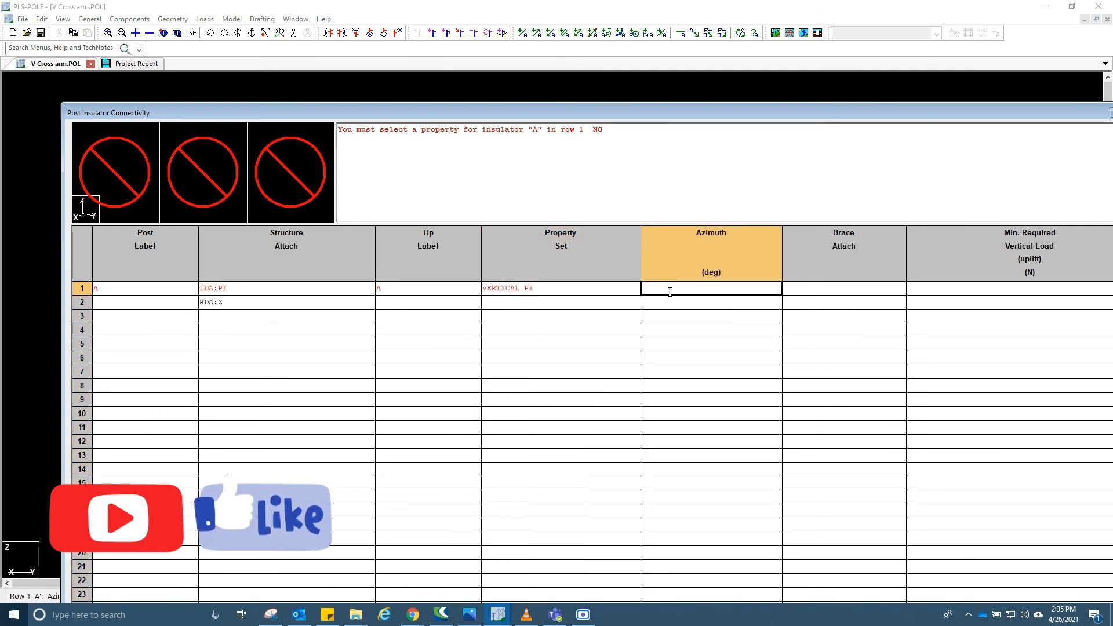
left_click(818, 290)
left_click(818, 290)
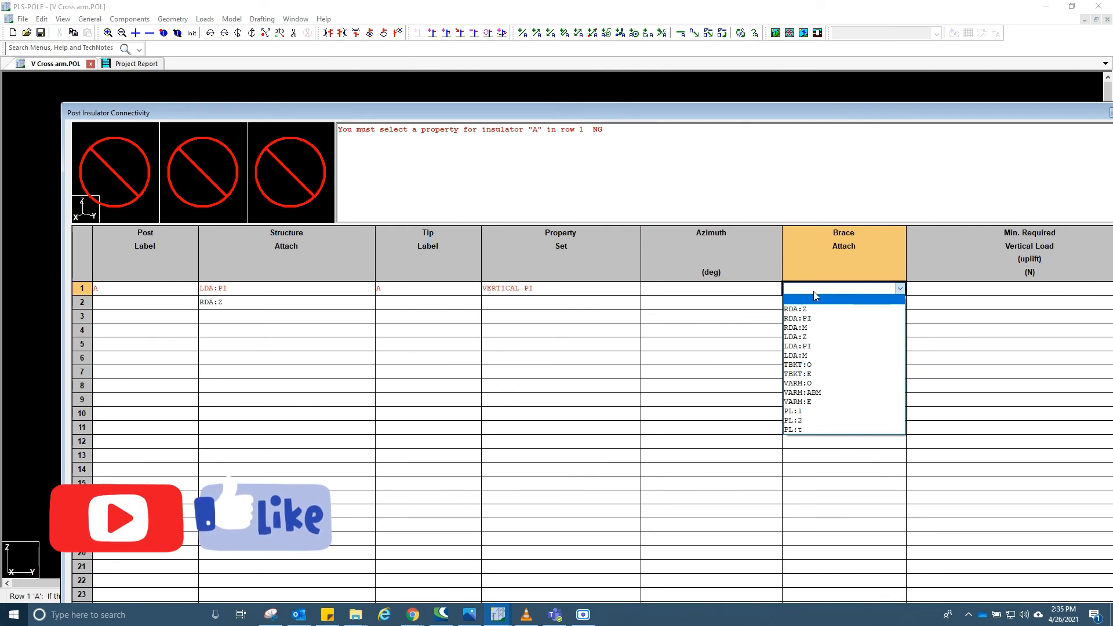
left_click(966, 292)
left_click(963, 290)
left_click(959, 288)
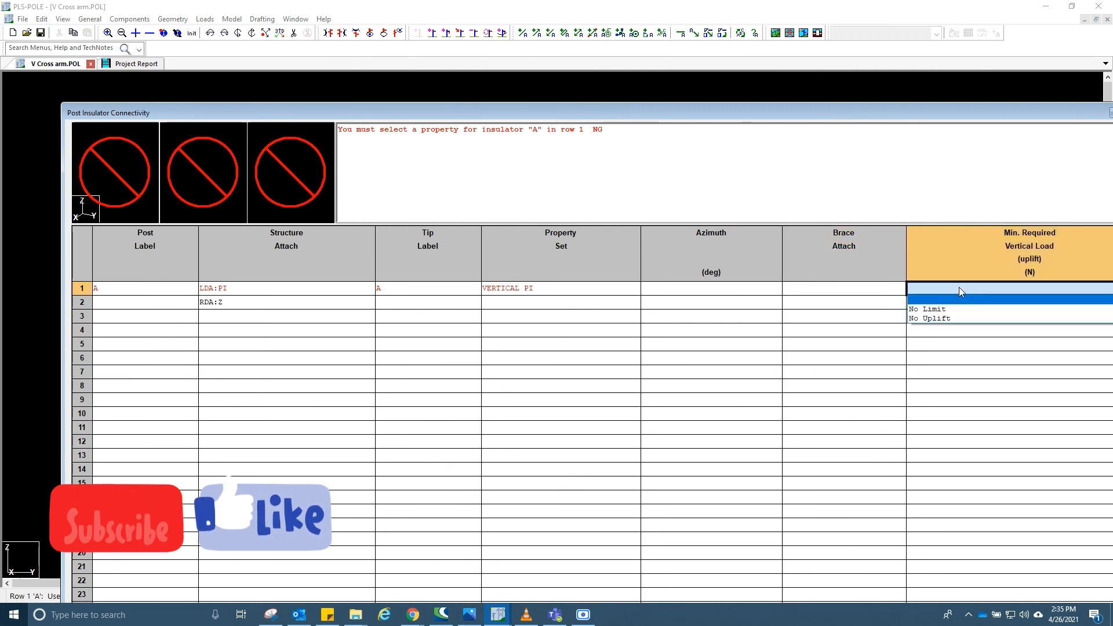
left_click(831, 85)
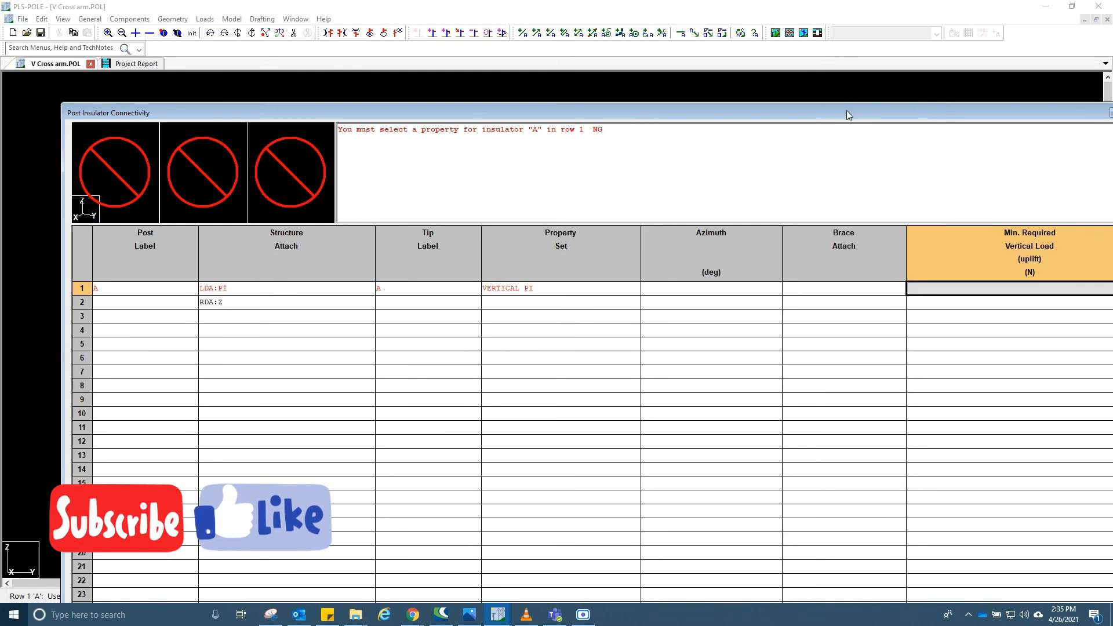
left_click_drag(847, 115, 798, 106)
left_click(947, 279)
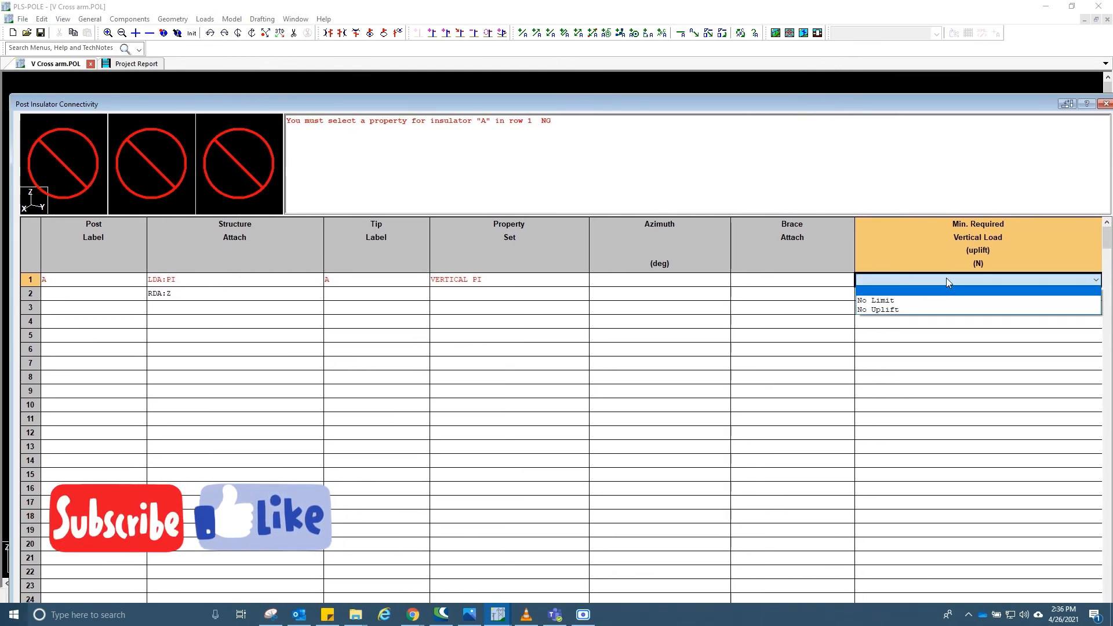
left_click(870, 310)
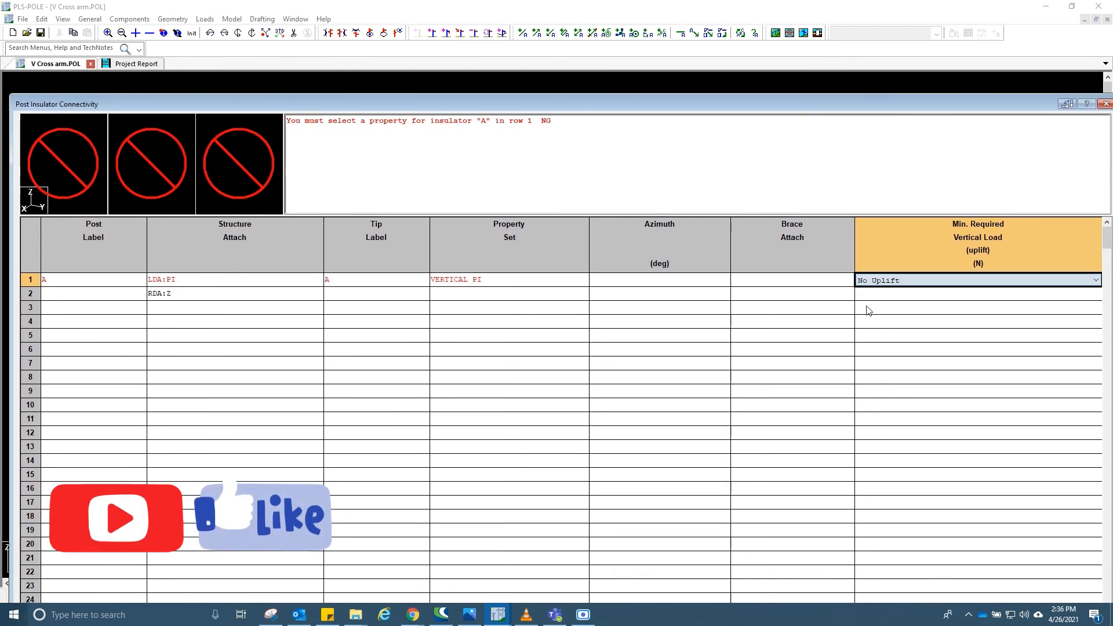
- Add post insulator B in the second row and attach it to joint TBKT:E
left_click(95, 294)
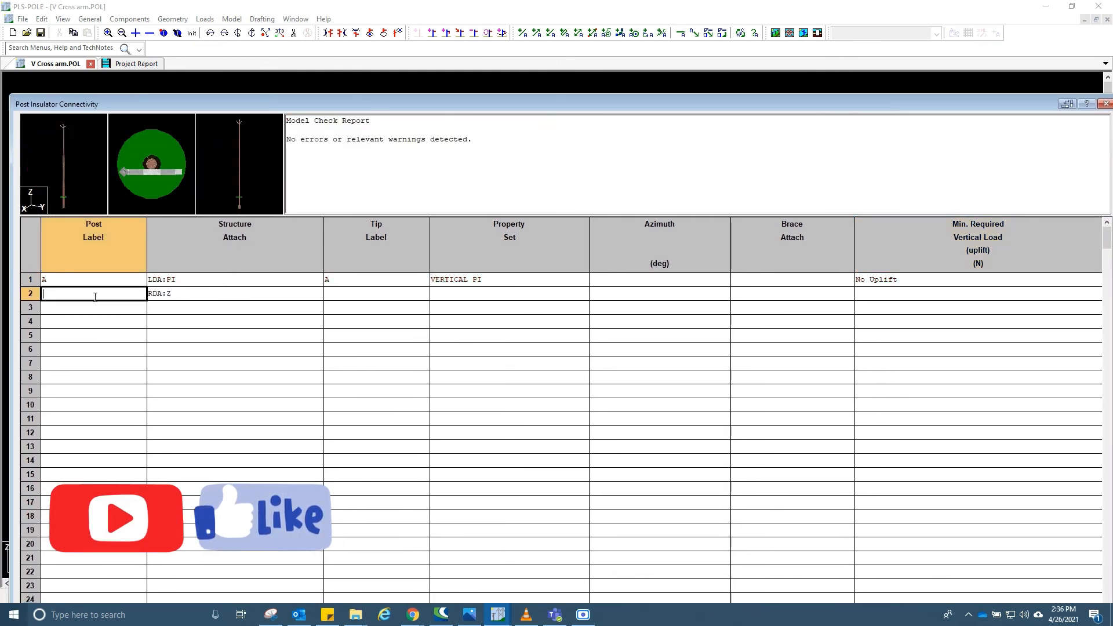
left_click(184, 295)
left_click(184, 296)
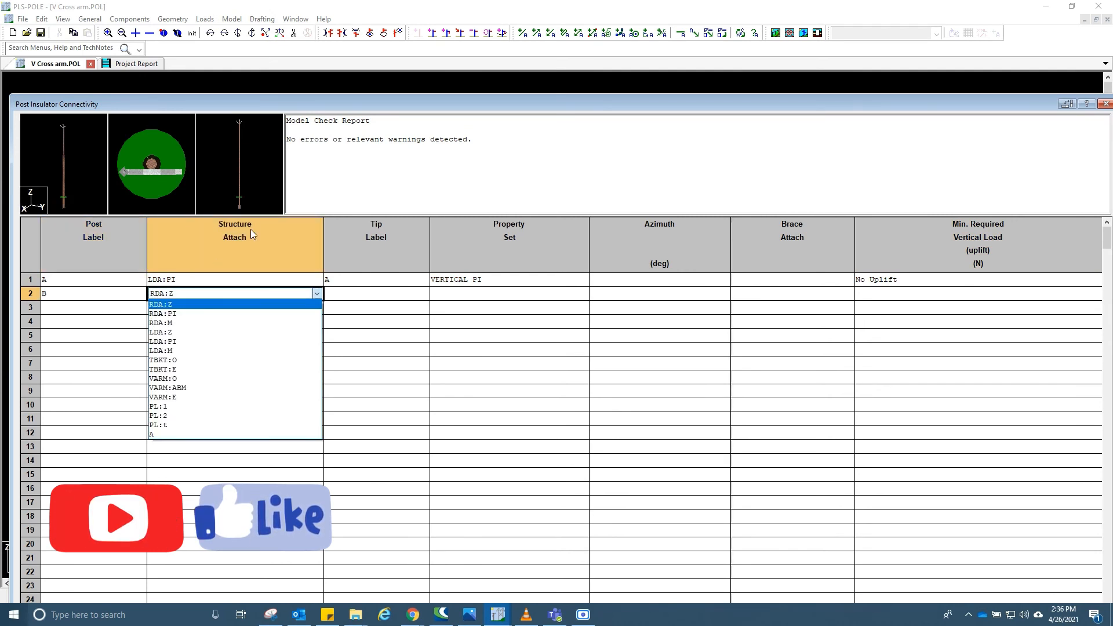
left_click(314, 105)
left_click_drag(313, 106, 321, 293)
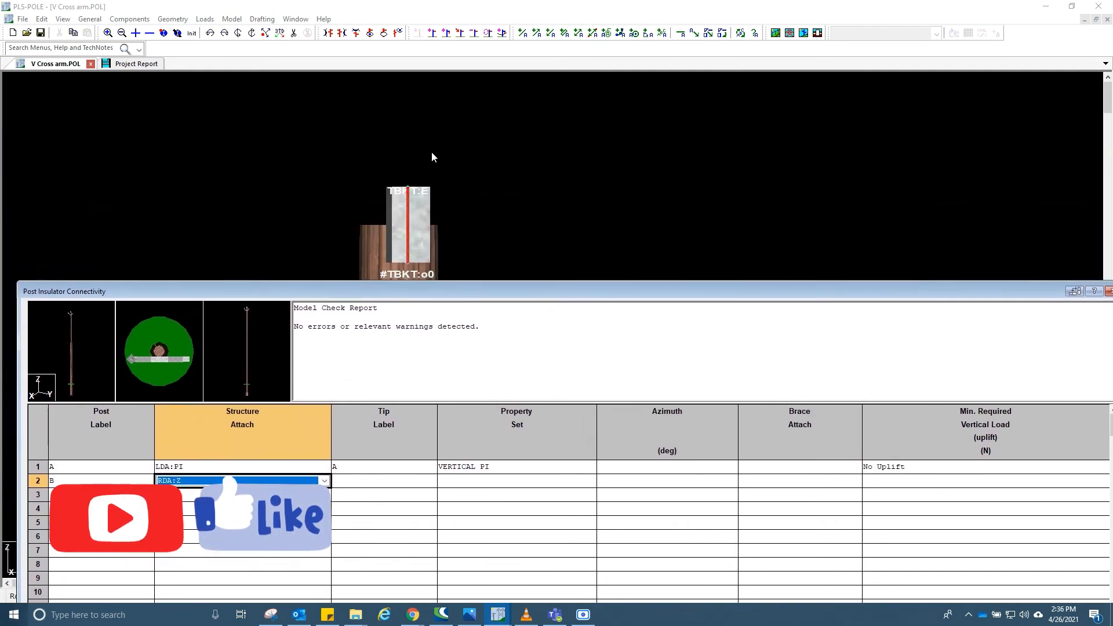
left_click_drag(429, 283, 426, 166)
left_click(269, 359)
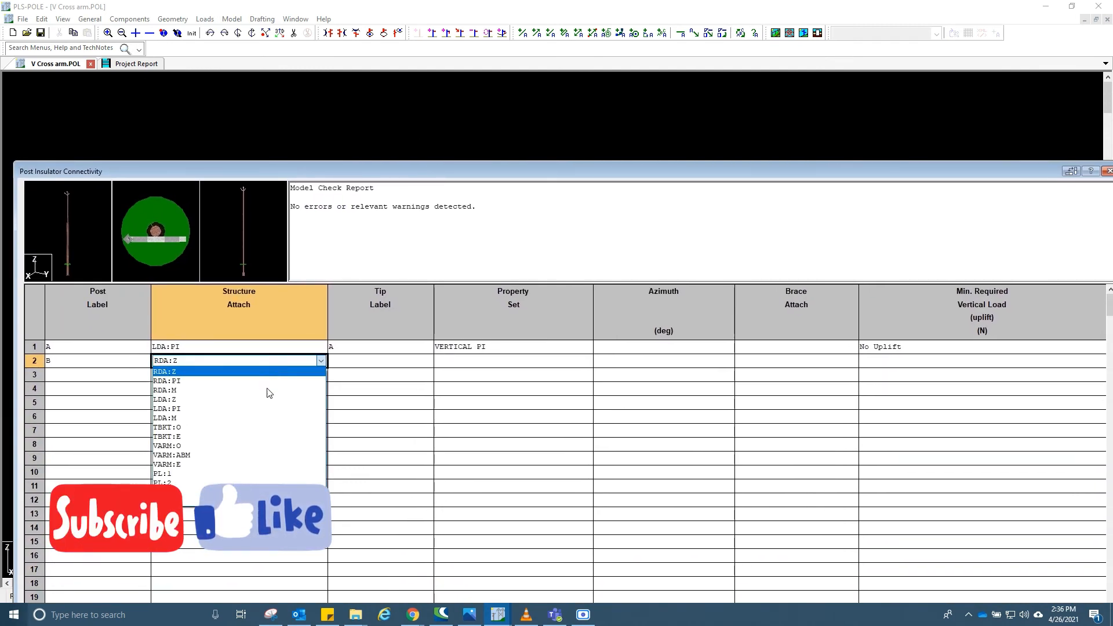
left_click(237, 436)
- Give post insulator B the tip label B, the VERTICAL PI property set and No Uplift
left_click(350, 365)
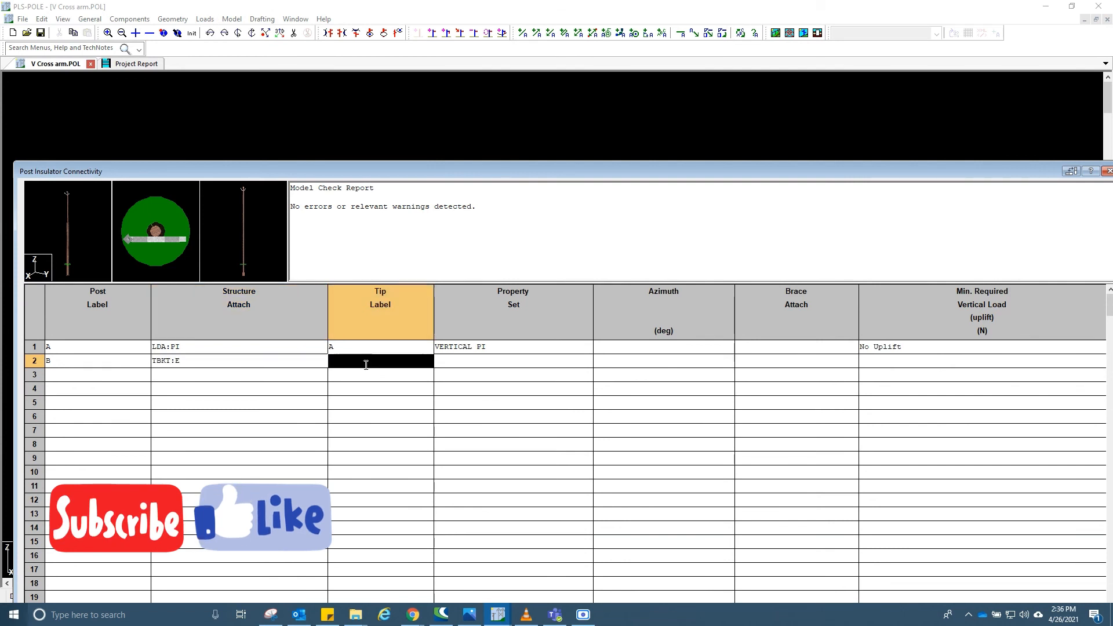
left_click(487, 362)
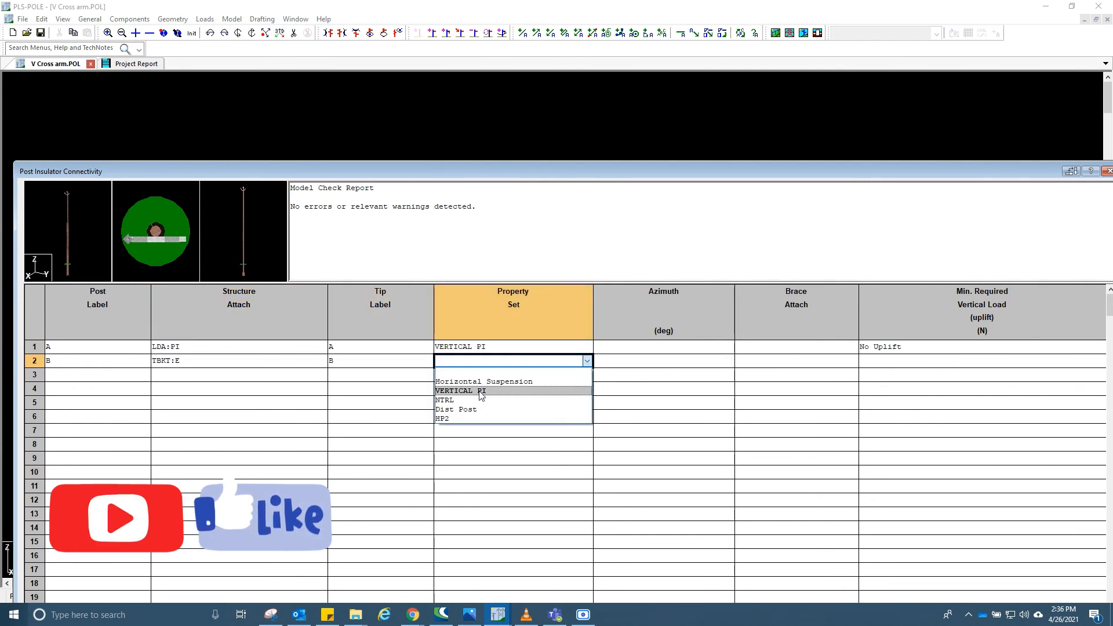
left_click(480, 392)
left_click(643, 365)
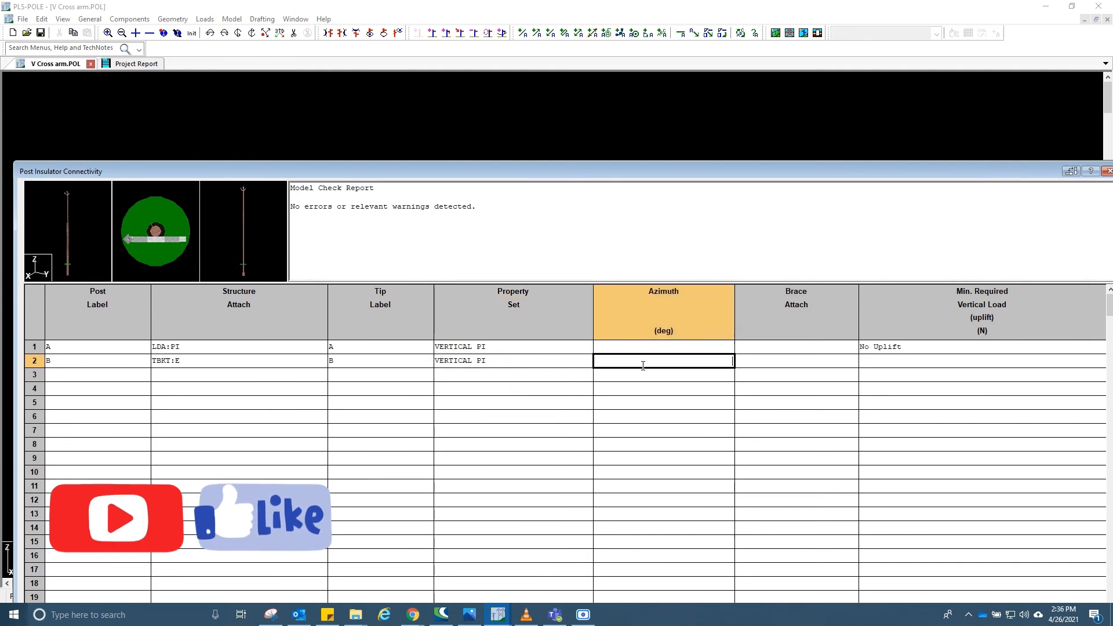
left_click(907, 365)
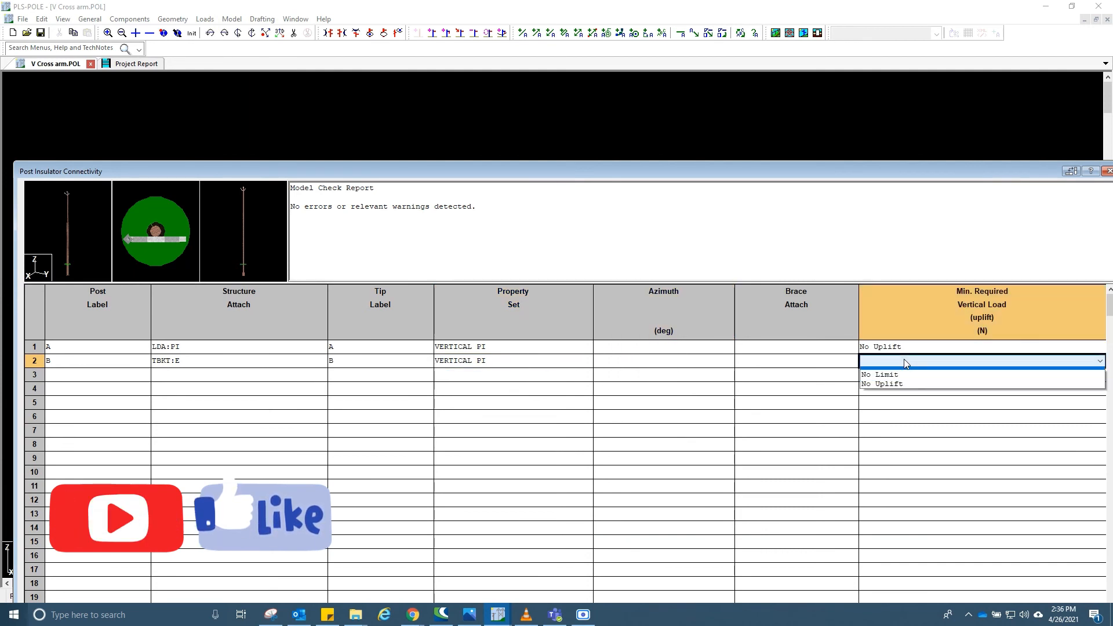
left_click(894, 391)
- Add post insulator C in the third row and attach it to joint RDA:PI
left_click(94, 377)
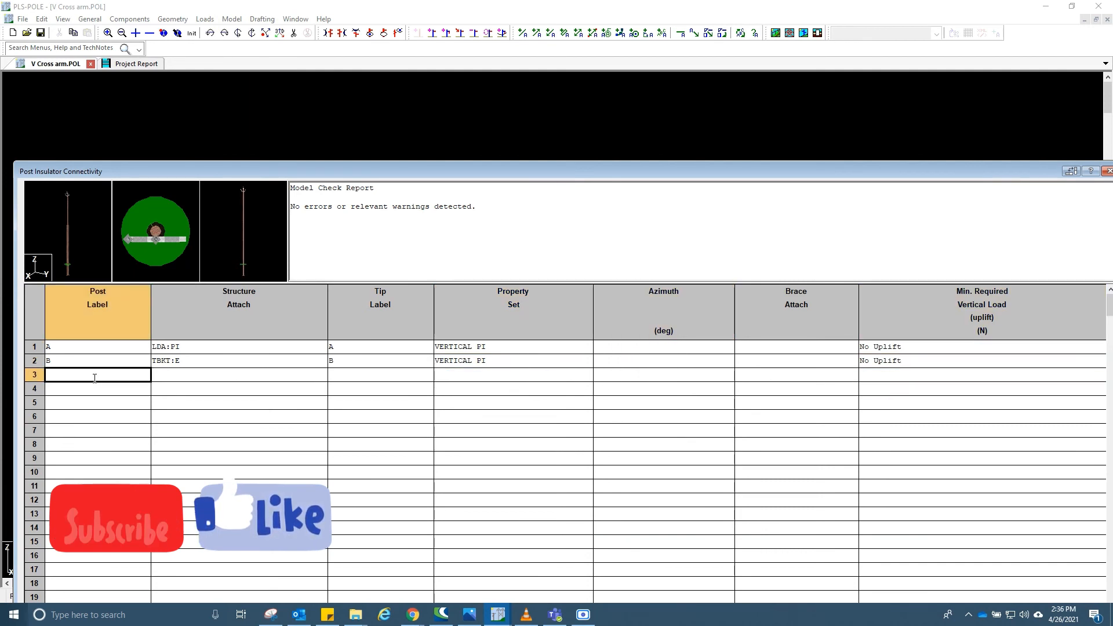
left_click(220, 375)
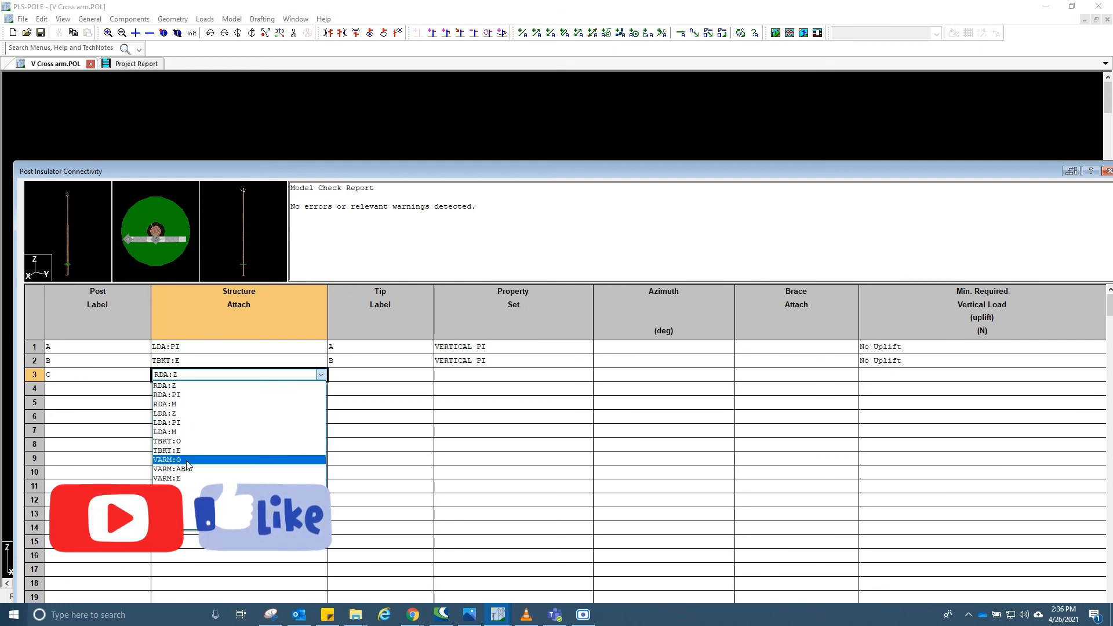
left_click(192, 396)
- Give post insulator C the tip label C, VERTICAL PI and No Uplift, then accept the connectivity table
left_click(390, 376)
left_click(390, 375)
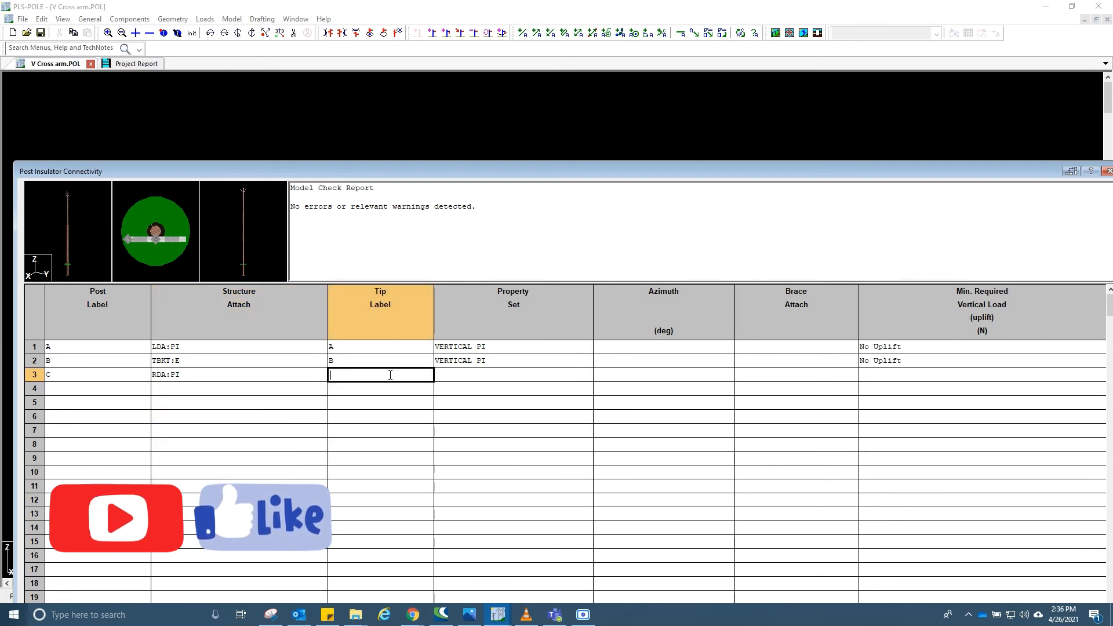
left_click(464, 377)
left_click(464, 377)
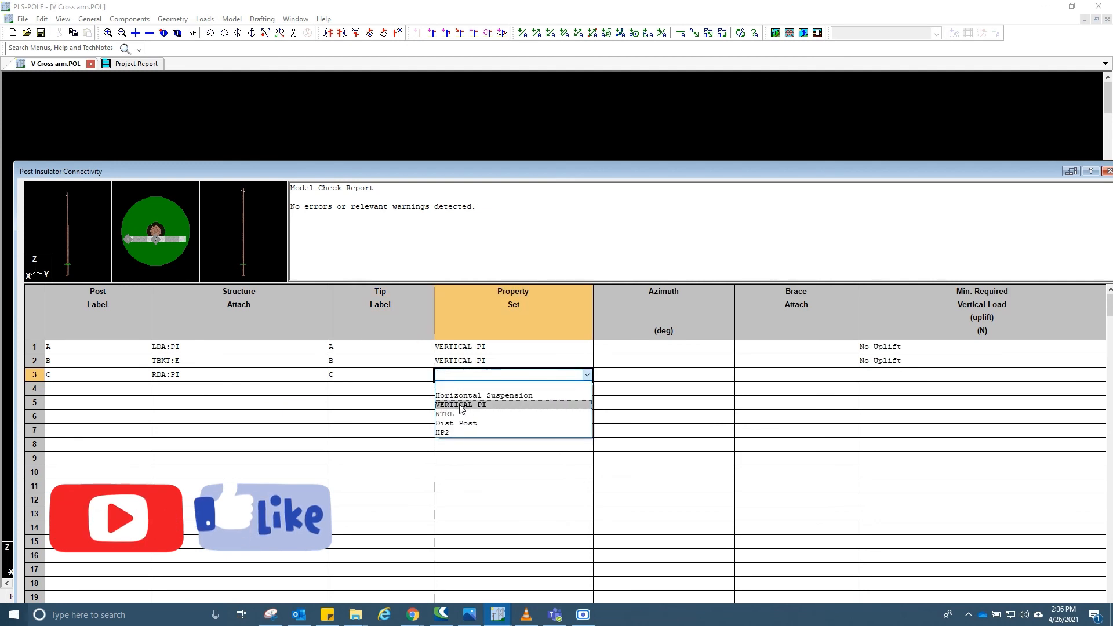
left_click(458, 401)
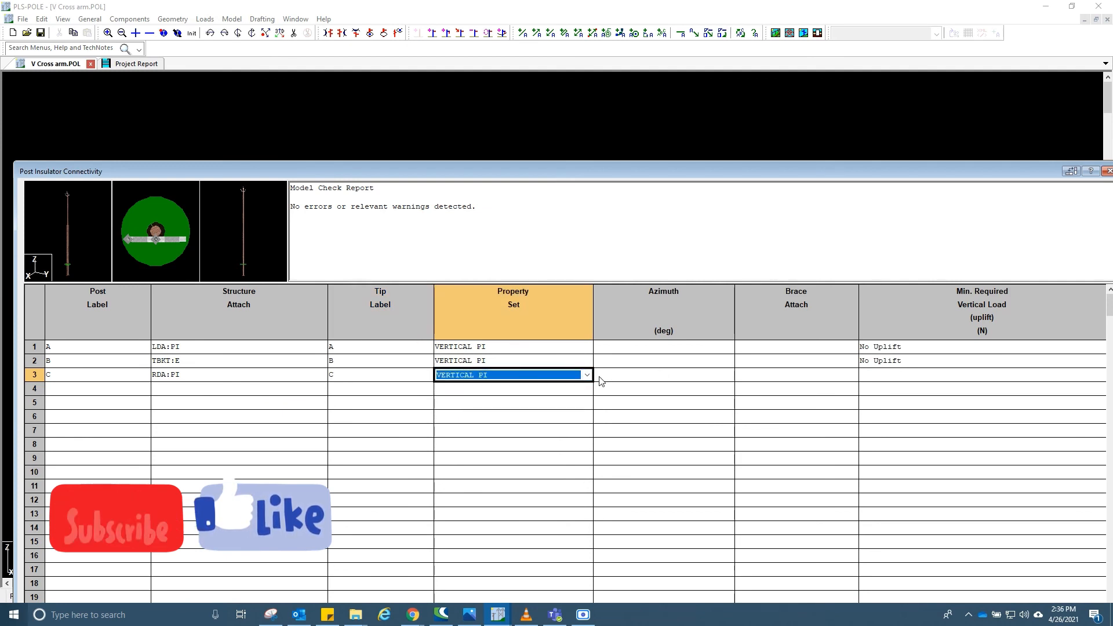
left_click(875, 382)
left_click(875, 382)
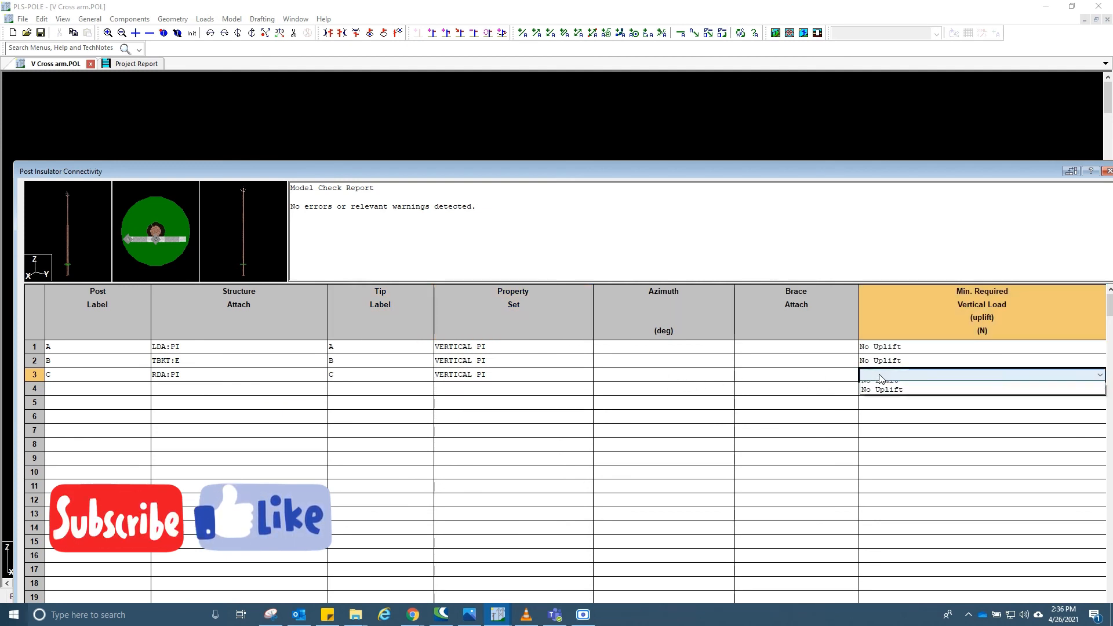
left_click(885, 400)
left_click_drag(687, 166, 658, 21)
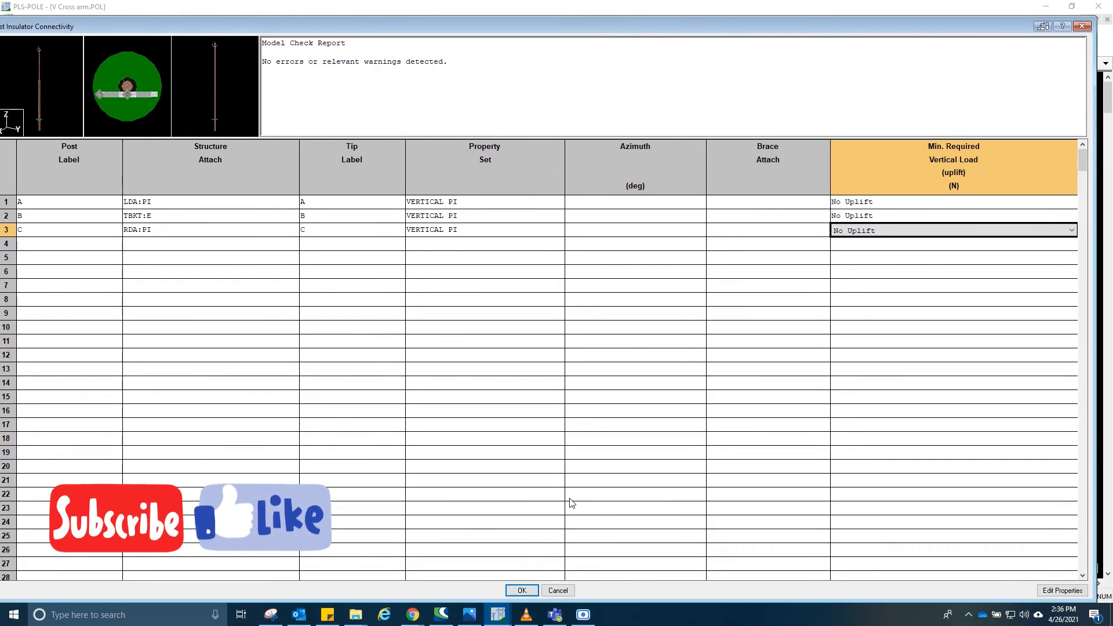
left_click(522, 591)
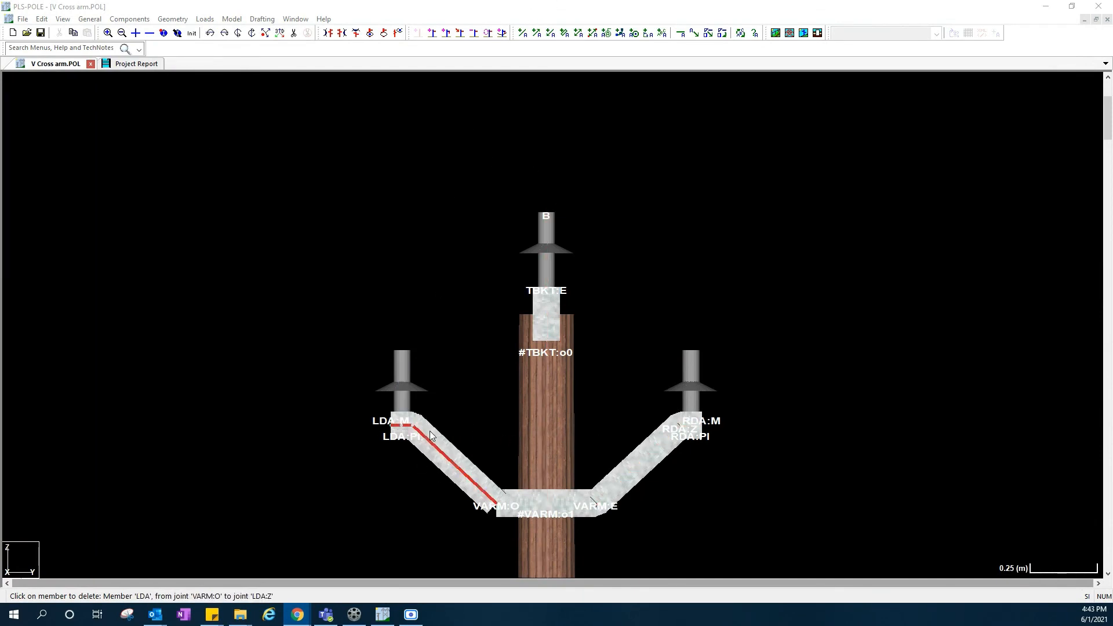
- Open brace connectivity and add a brace labelled BRC
scroll(391, 392, "up", 1)
scroll(404, 396, "down", 1)
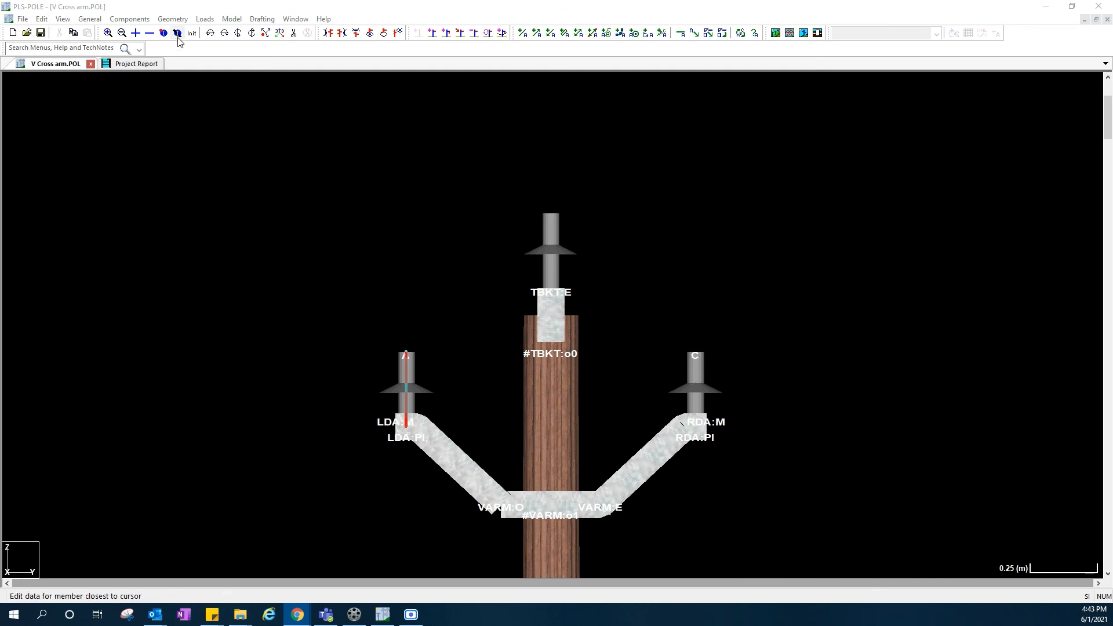
left_click(174, 19)
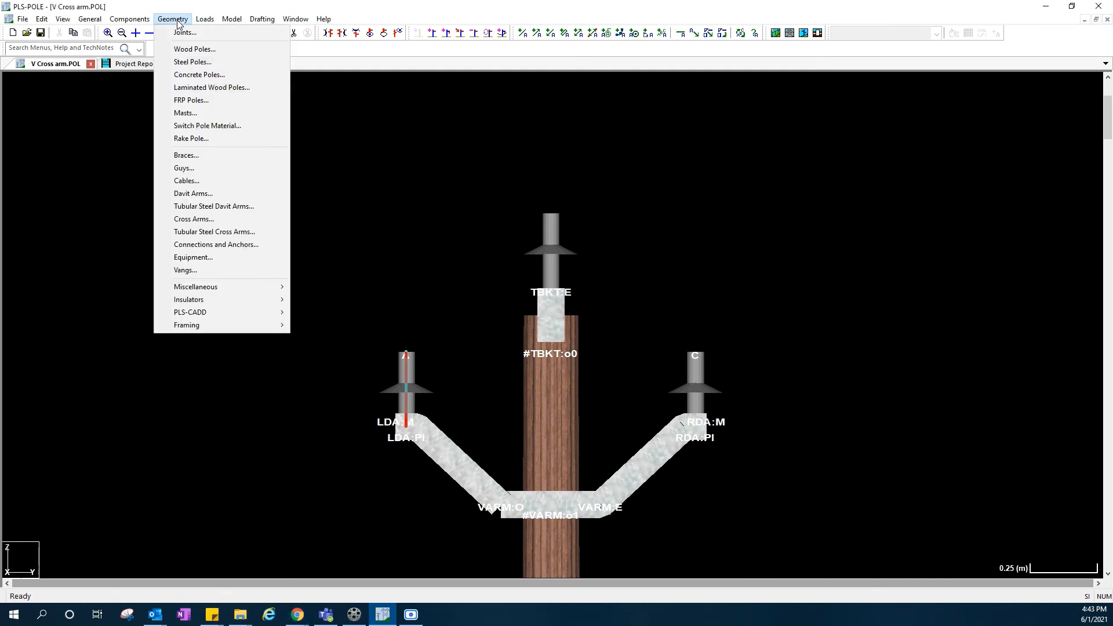
left_click(203, 160)
left_click(141, 173)
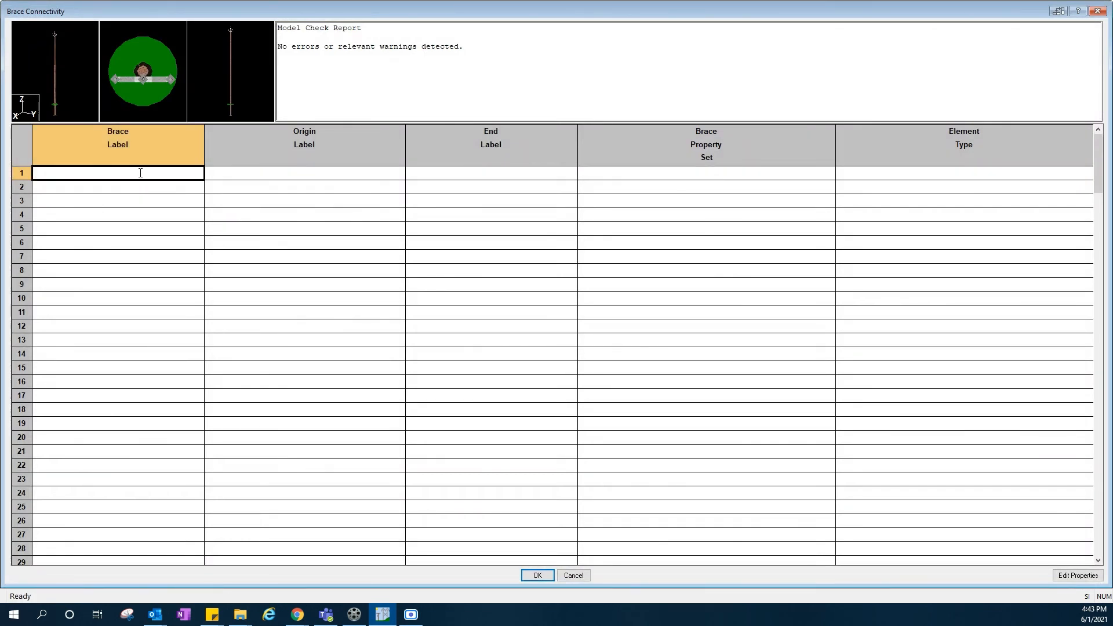
key("Tab")
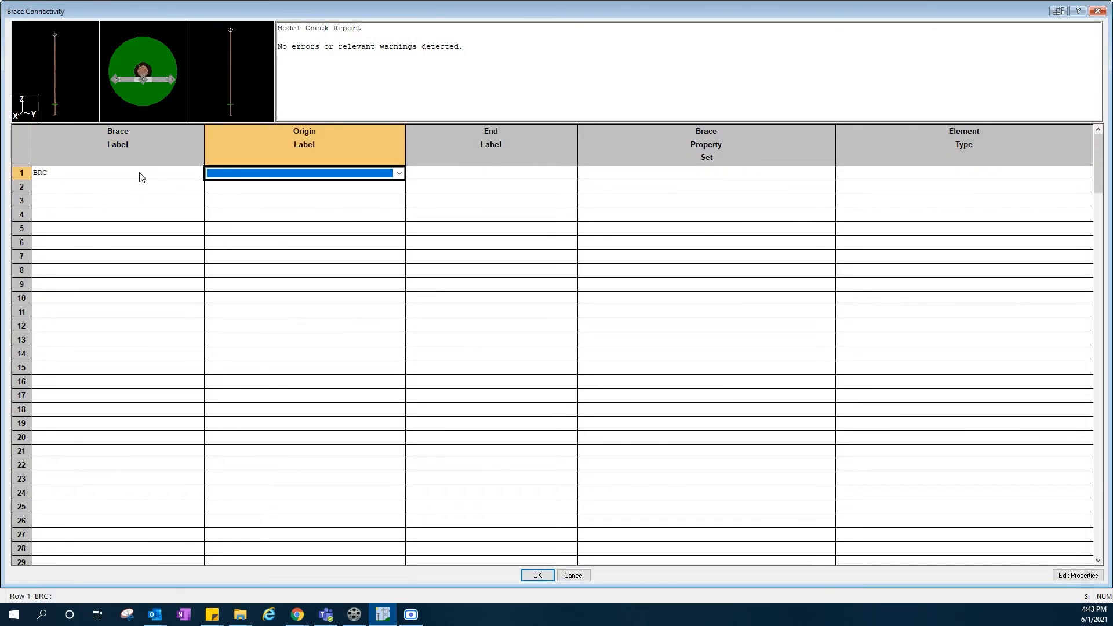
- Set brace BRC's origin joint to LDA:Z
left_click_drag(580, 11, 638, 432)
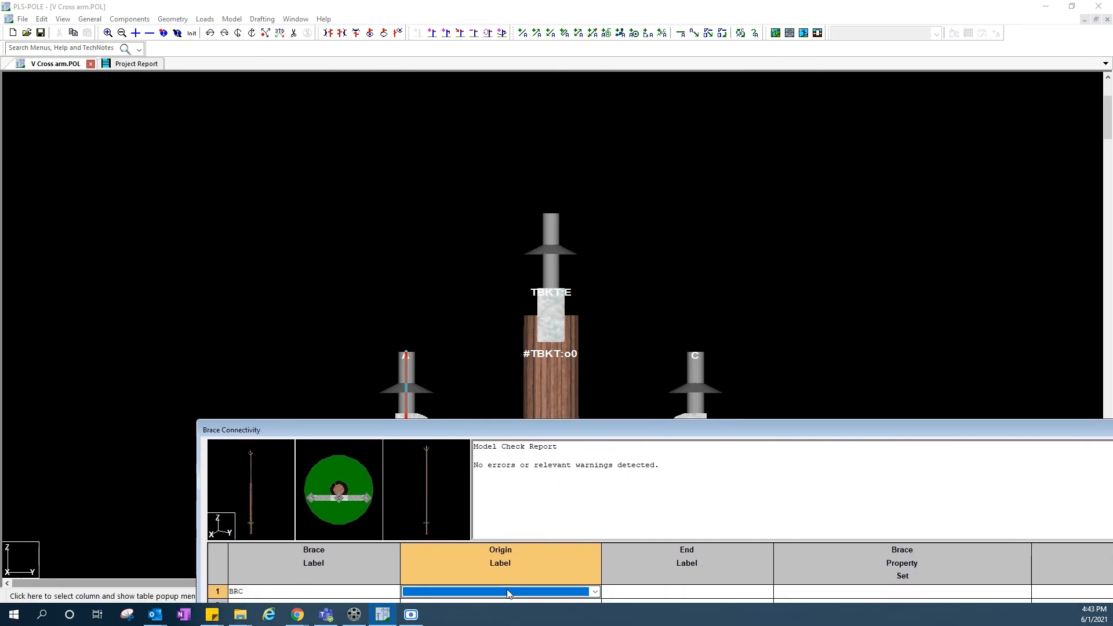
left_click_drag(462, 431, 493, 344)
left_click_drag(694, 343, 712, 475)
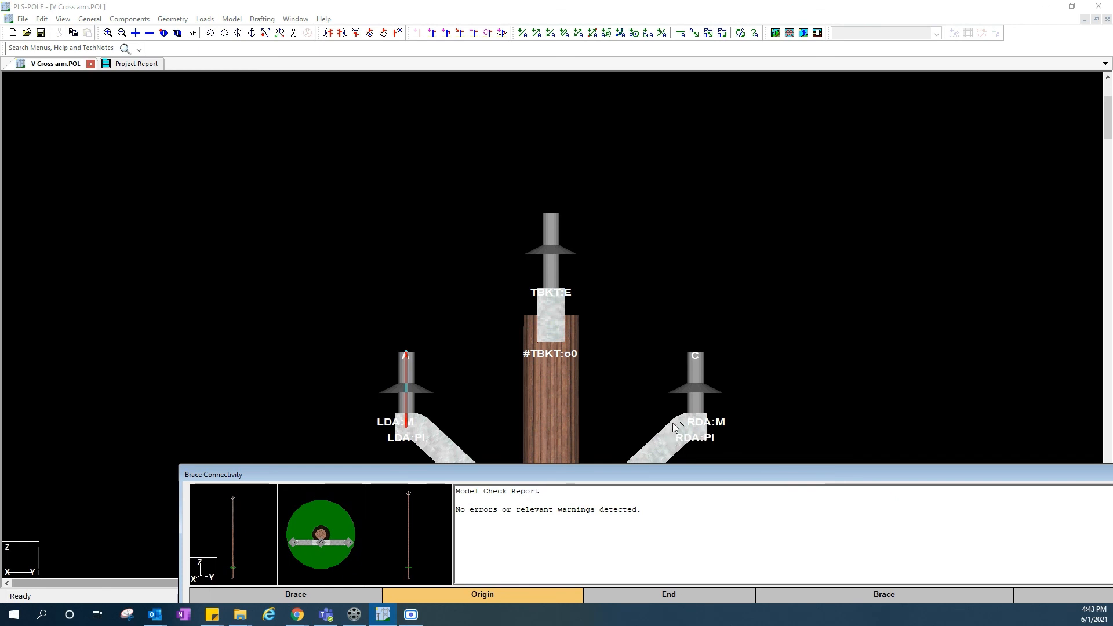
left_click_drag(673, 471, 648, 345)
left_click(487, 516)
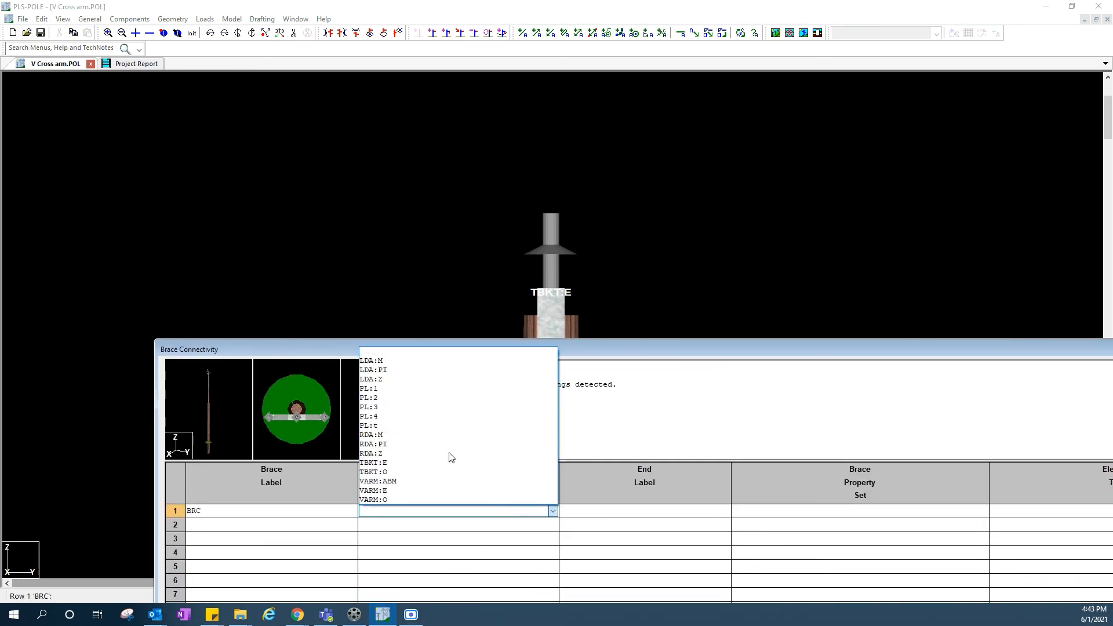
left_click(410, 378)
- Set brace BRC's end joint to RDA:Z and its property set to DA BOLT-5/8
left_click(619, 520)
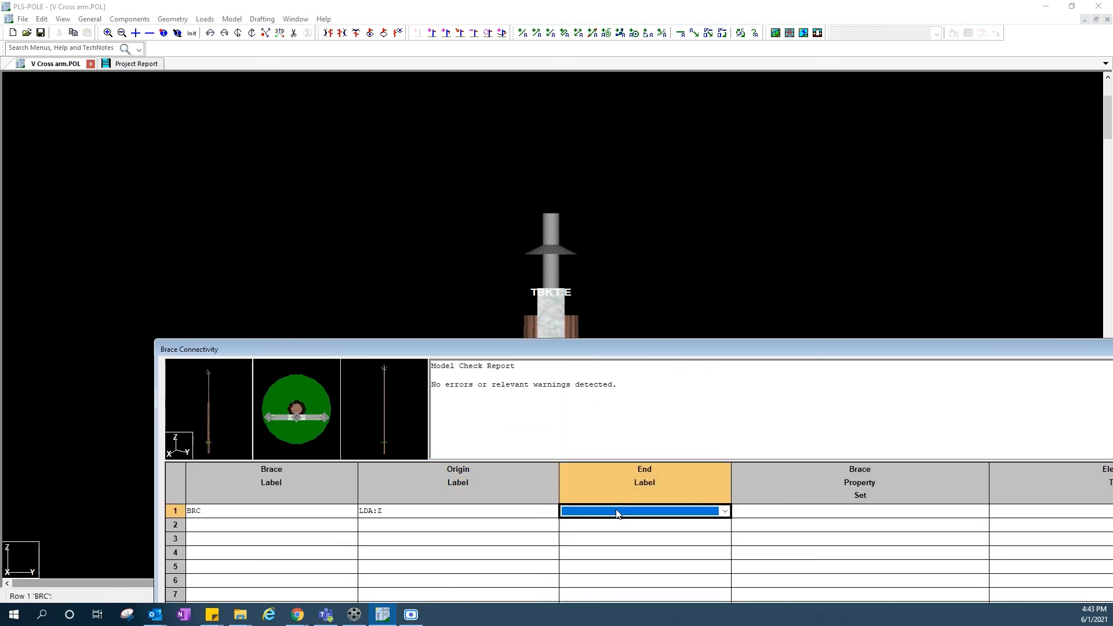
left_click(617, 517)
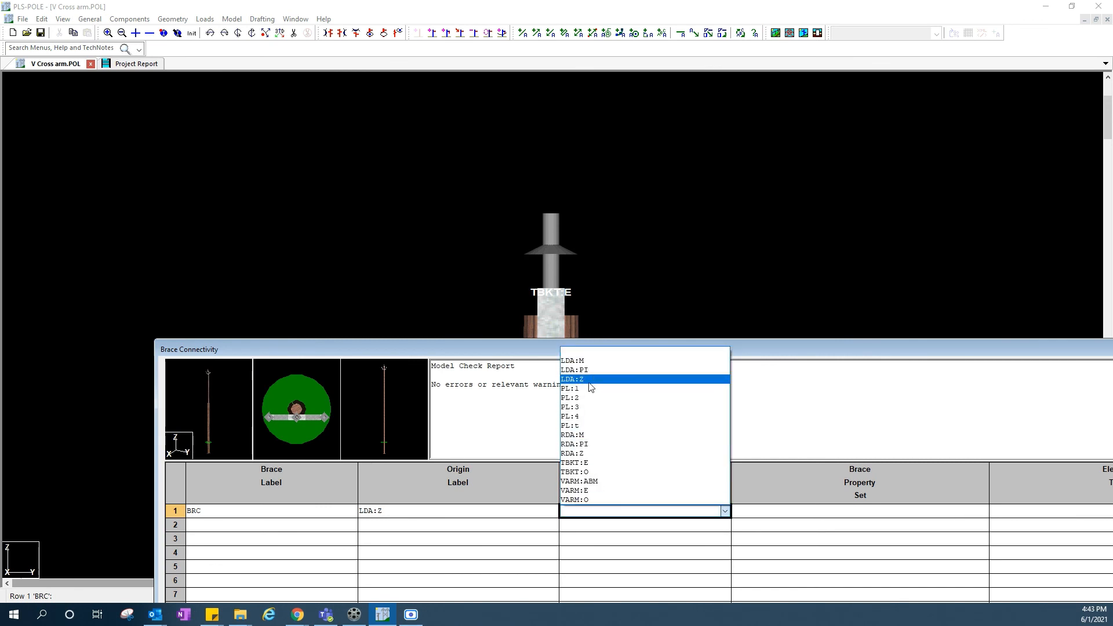
left_click(609, 453)
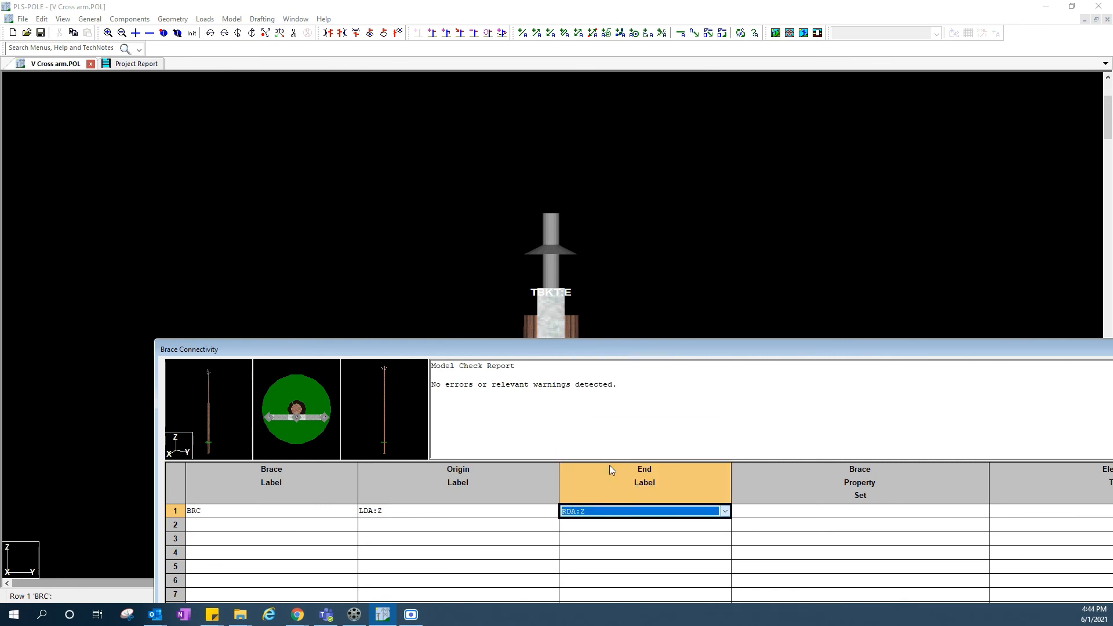
left_click(790, 522)
left_click(792, 560)
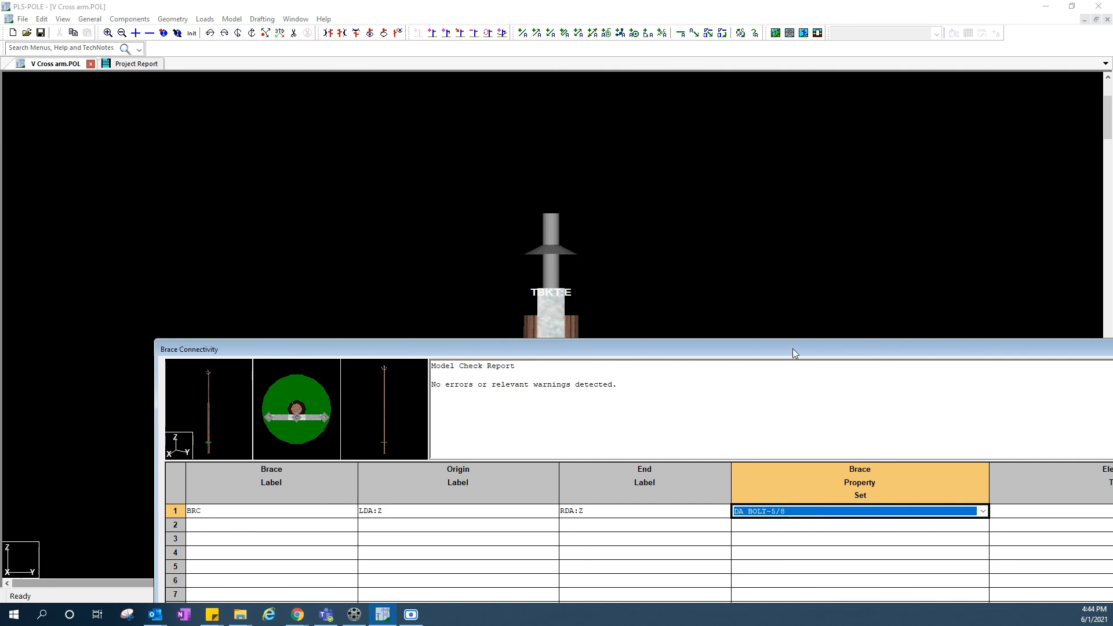
- Set brace BRC's element type to Standard and accept the brace connectivity table
left_click_drag(793, 353, 692, 325)
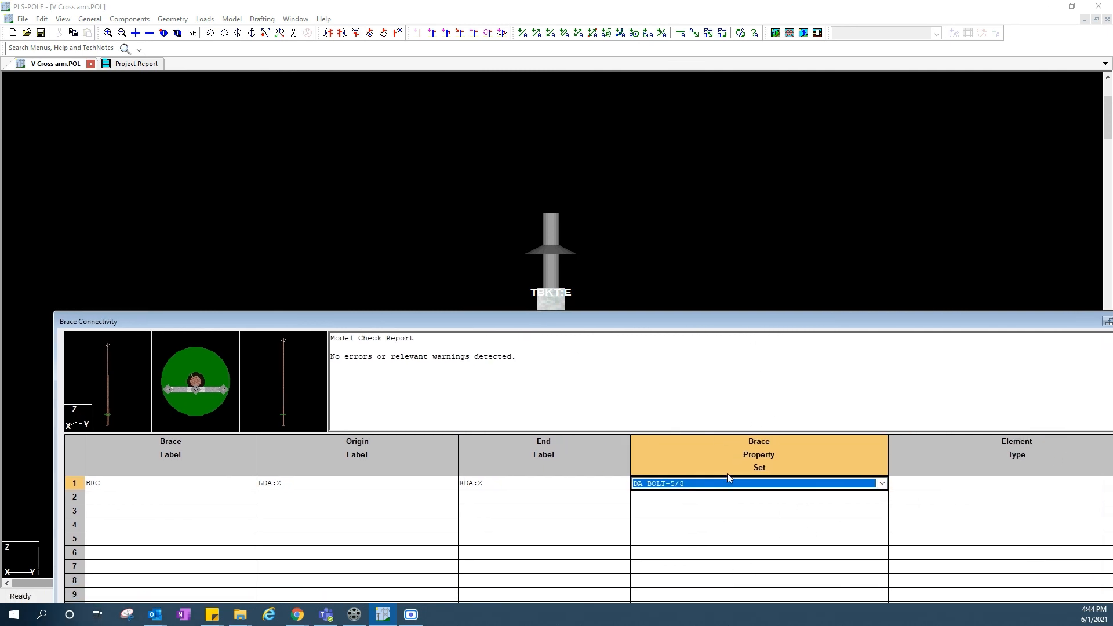
left_click(710, 484)
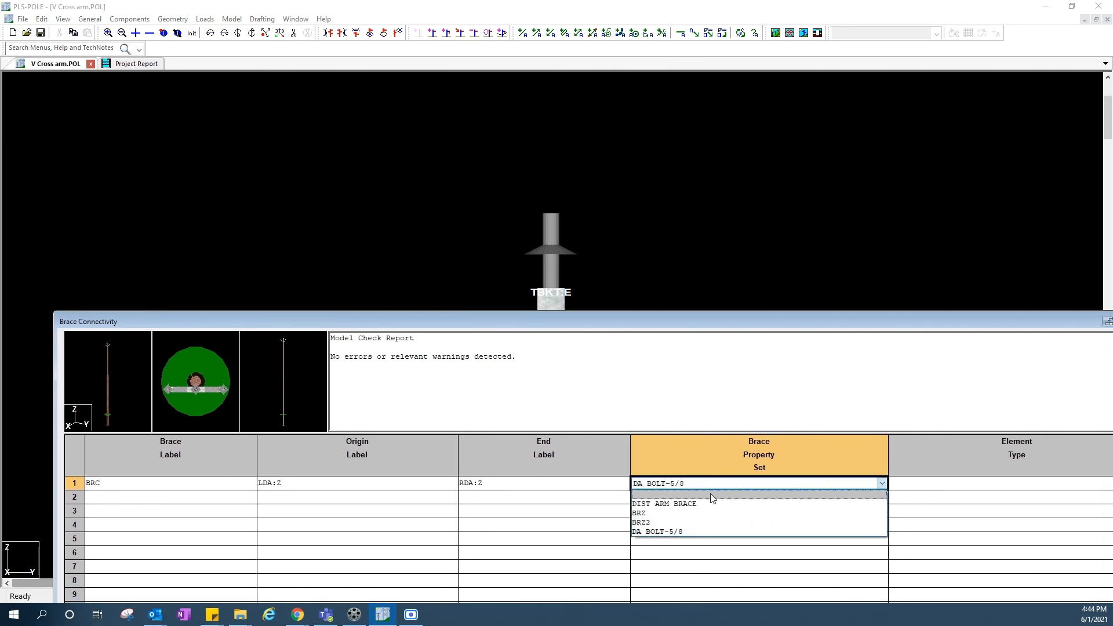
left_click(701, 532)
left_click_drag(711, 319, 636, 13)
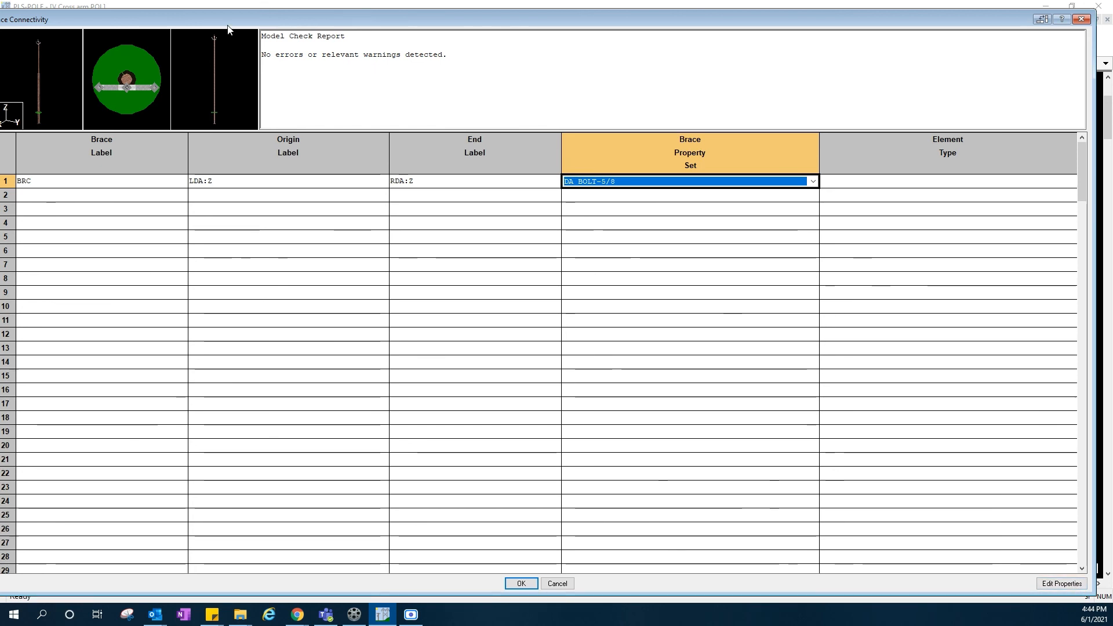
left_click_drag(235, 17, 115, 147)
left_click(903, 306)
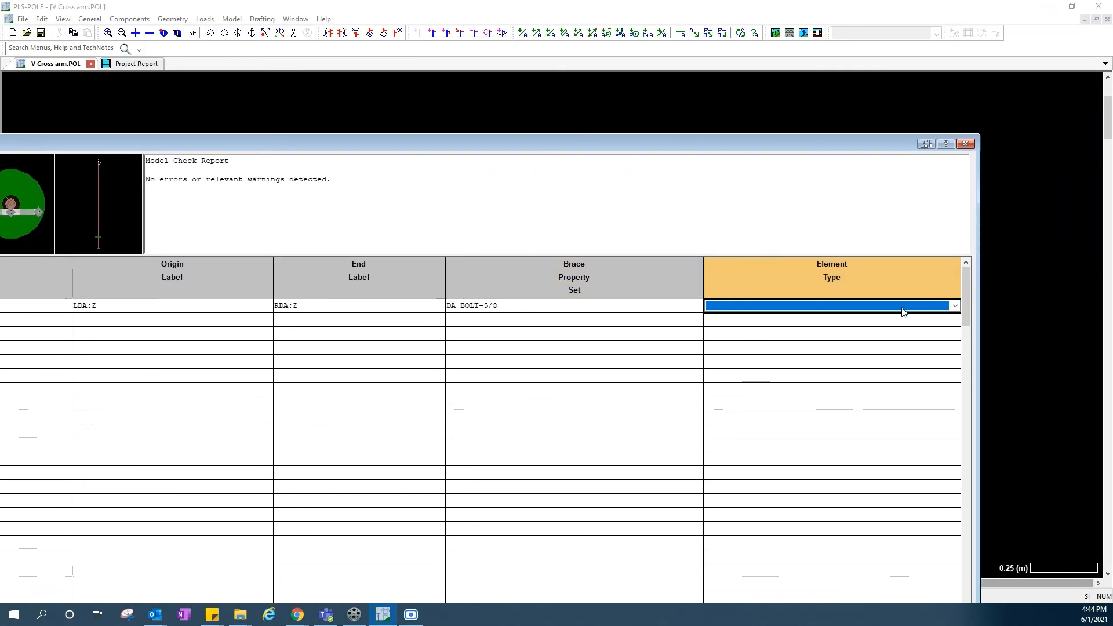
left_click(903, 309)
left_click(853, 336)
left_click_drag(680, 134, 811, 25)
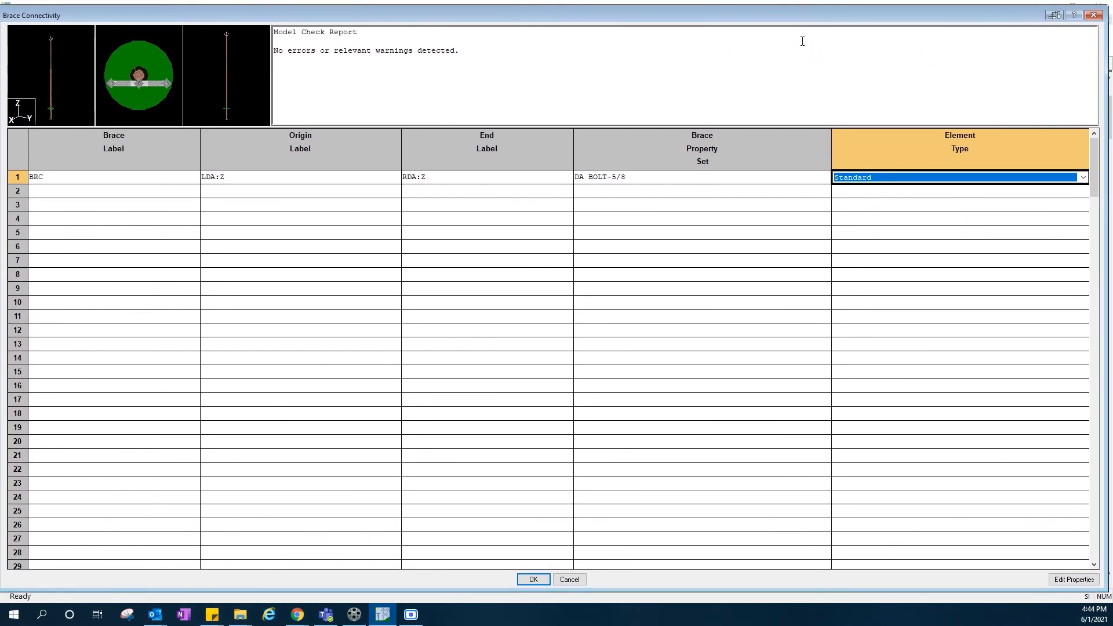
left_click(533, 580)
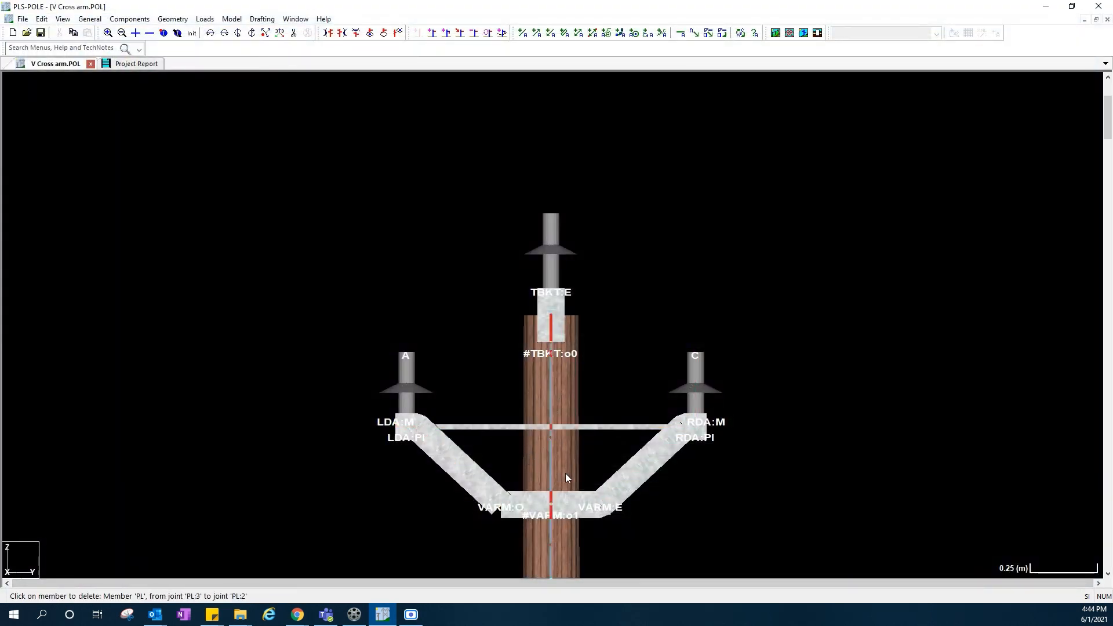
- Zoom and rotate the 3D view to inspect the cross arm, davit arms, insulators and brace
scroll(479, 438, "down", 1)
middle_click_drag(485, 437, 186, 348)
scroll(578, 476, "up", 1)
middle_click_drag(291, 541, 724, 539)
middle_click_drag(596, 539, 340, 549)
middle_click_drag(250, 506, 648, 549)
middle_click_drag(691, 517, 204, 524)
middle_click_drag(324, 524, 223, 538)
middle_click_drag(232, 498, 655, 556)
middle_click_drag(690, 551, 185, 487)
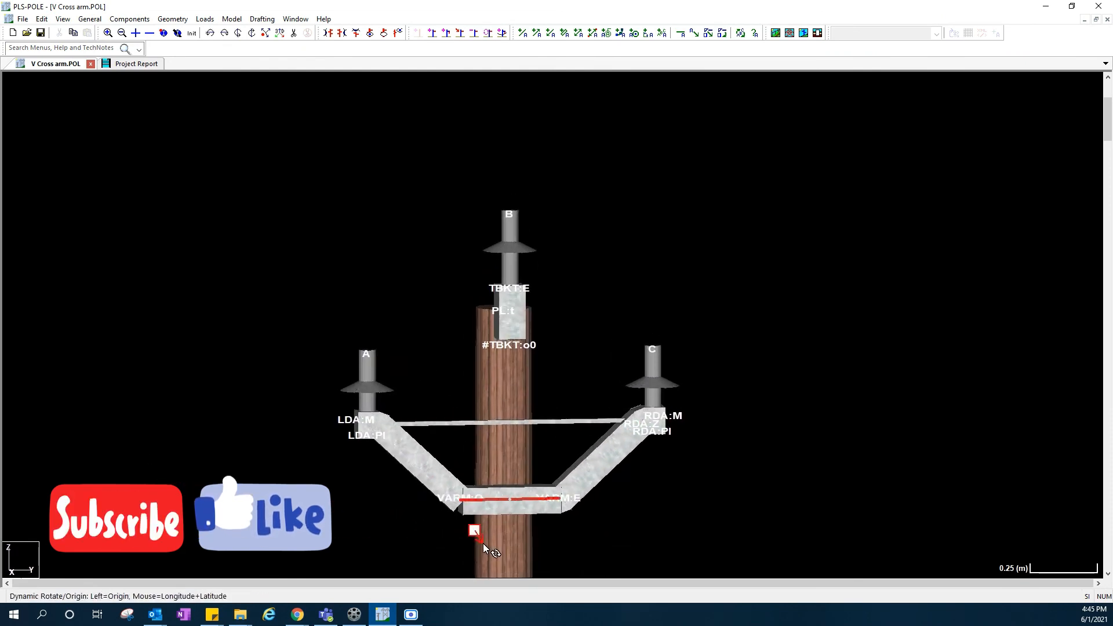